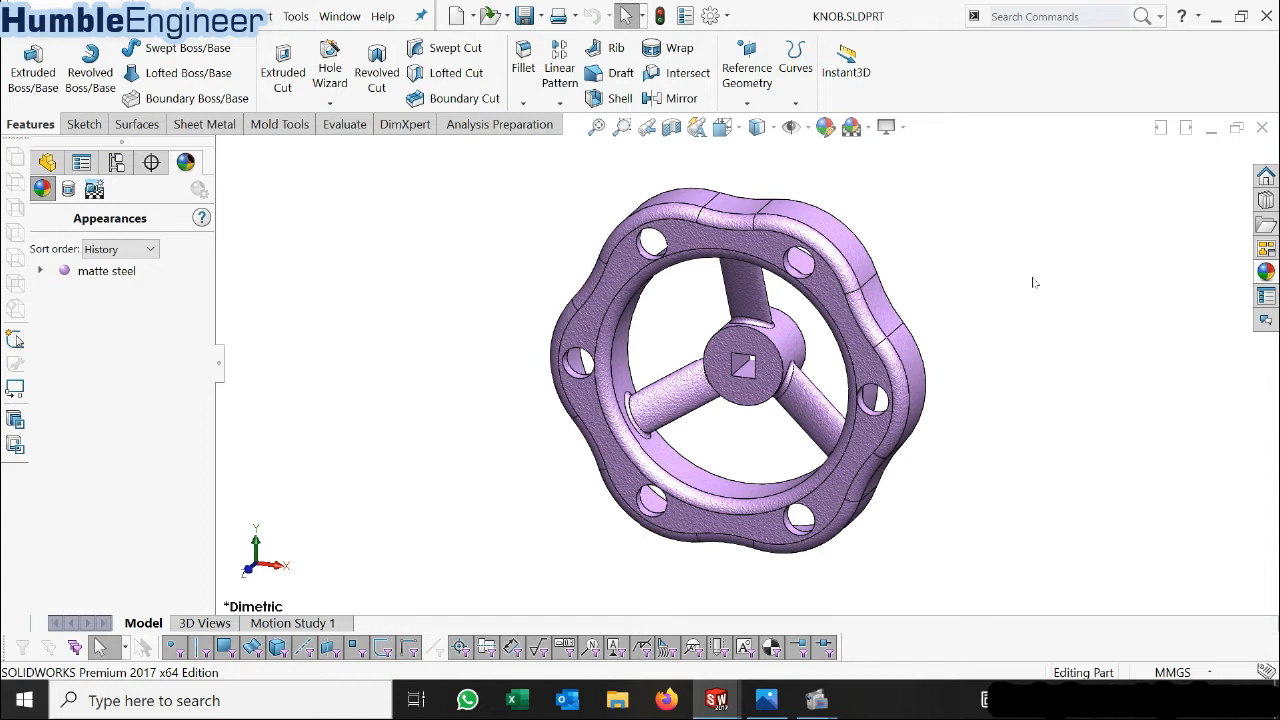
Examine the front of the finished knob model and its KNOB HANDLE reference drawing.
scroll(729, 302, "down", 2)
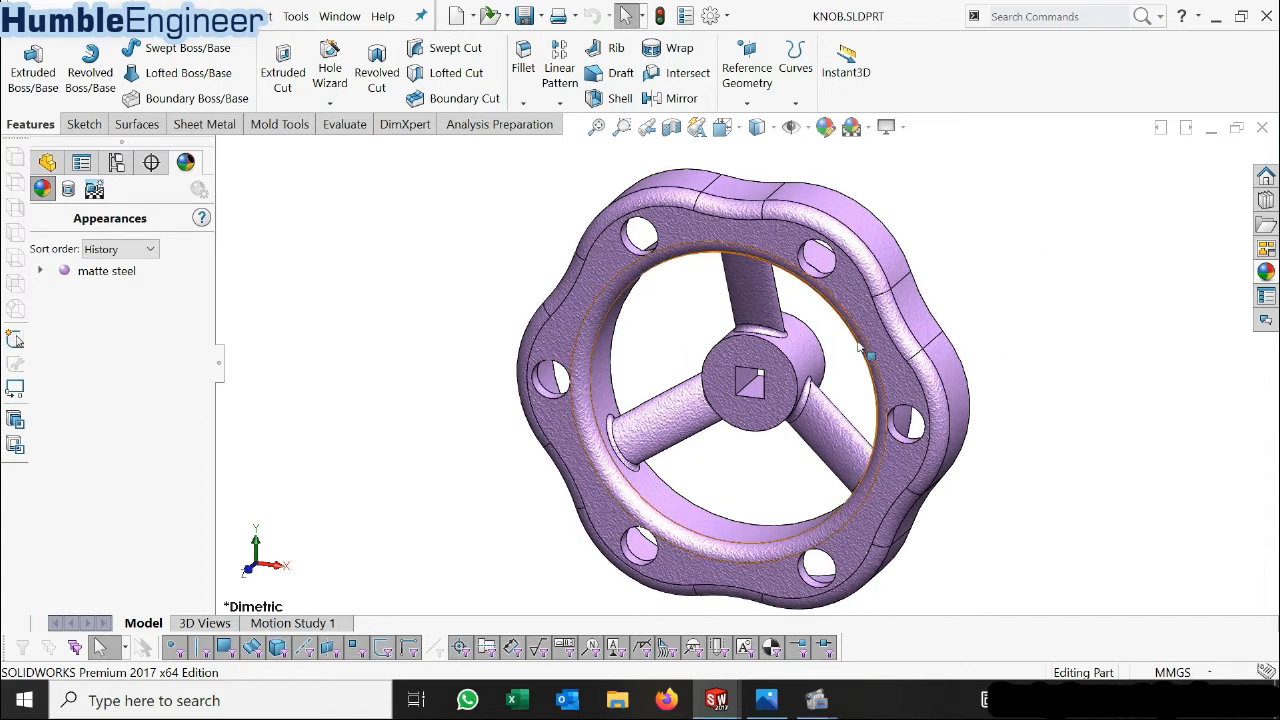
middle_click_drag(957, 530, 898, 313)
scroll(898, 313, "down", 2)
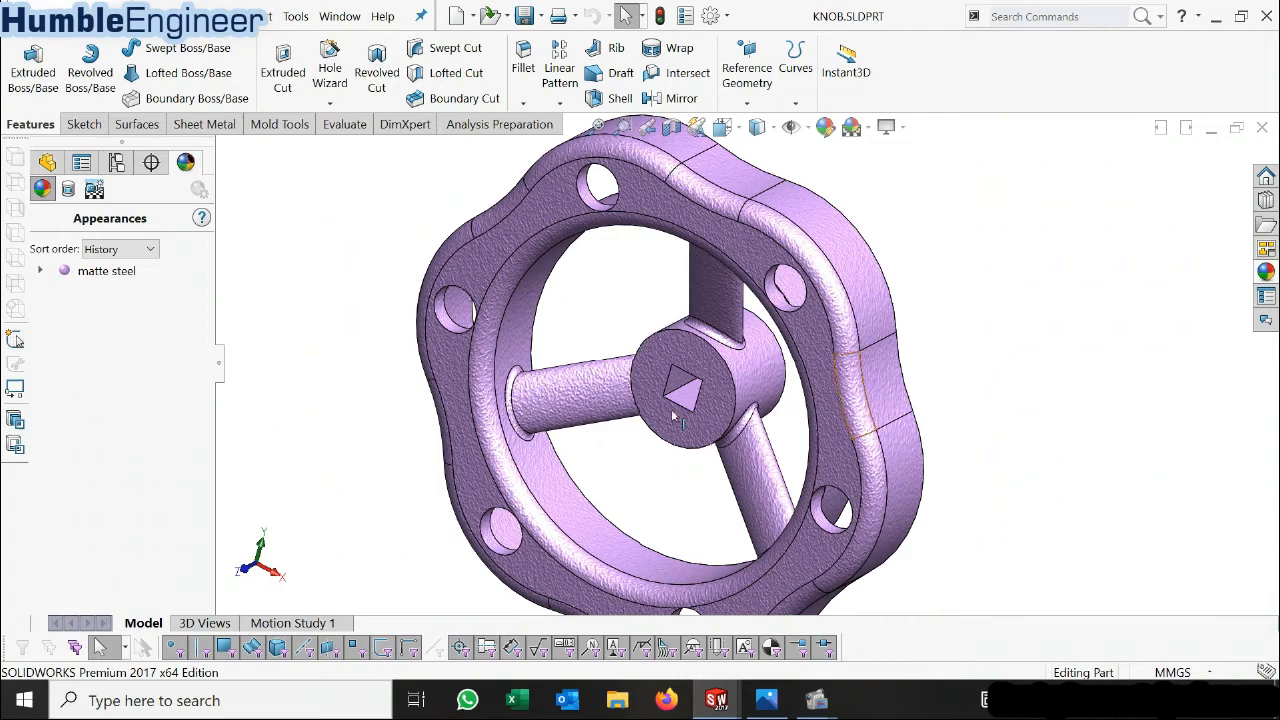
scroll(672, 415, "up", 4)
scroll(734, 432, "down", 3)
middle_click_drag(734, 430, 741, 519)
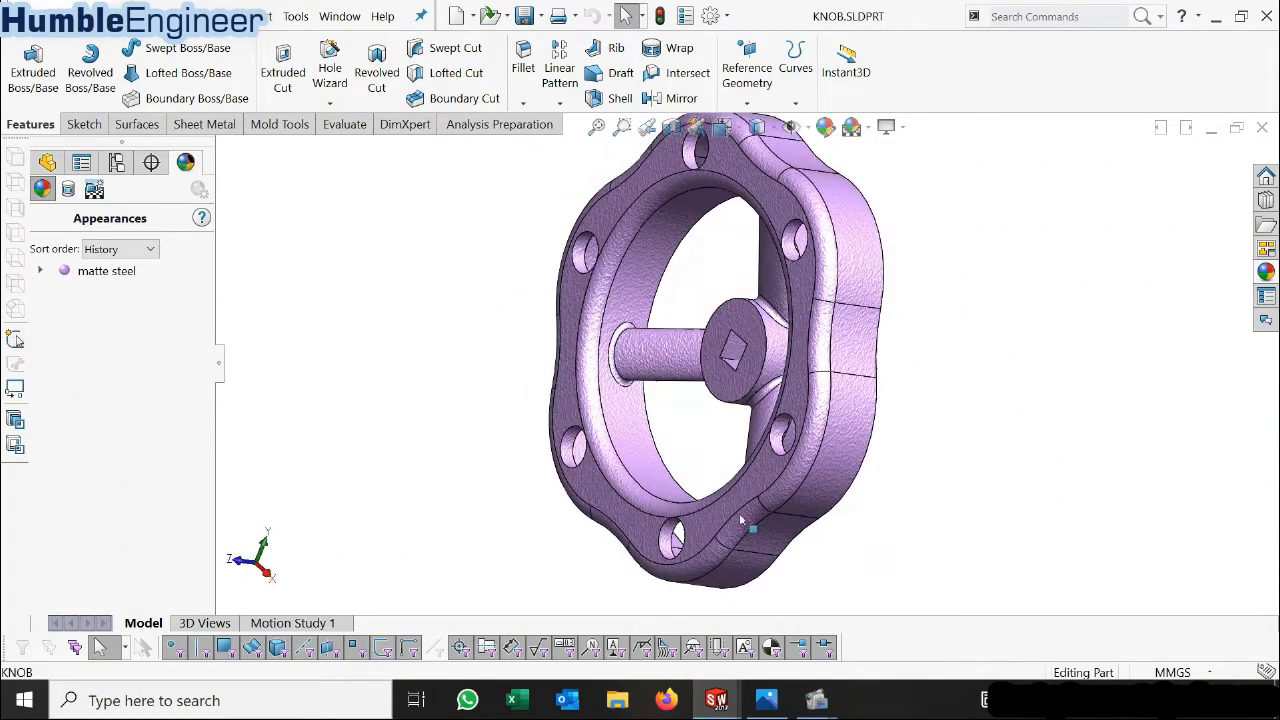
left_click(766, 700)
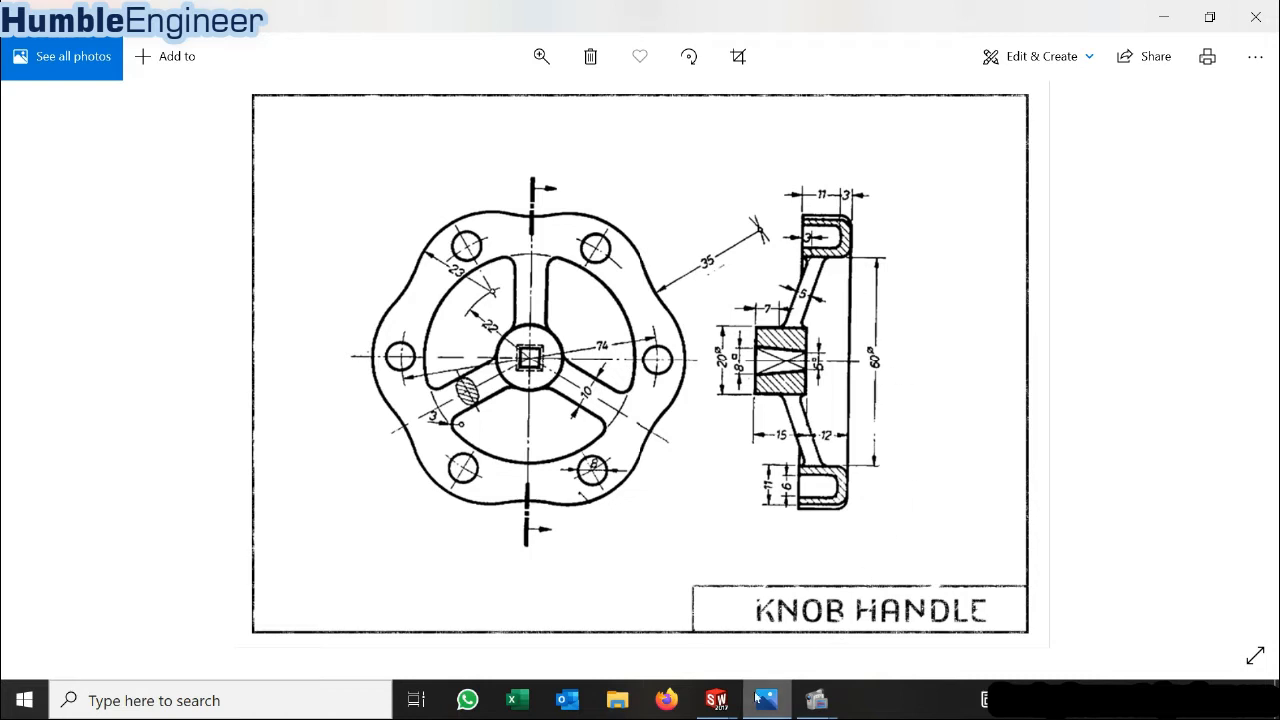
mouse_move(716, 700)
left_click(700, 660)
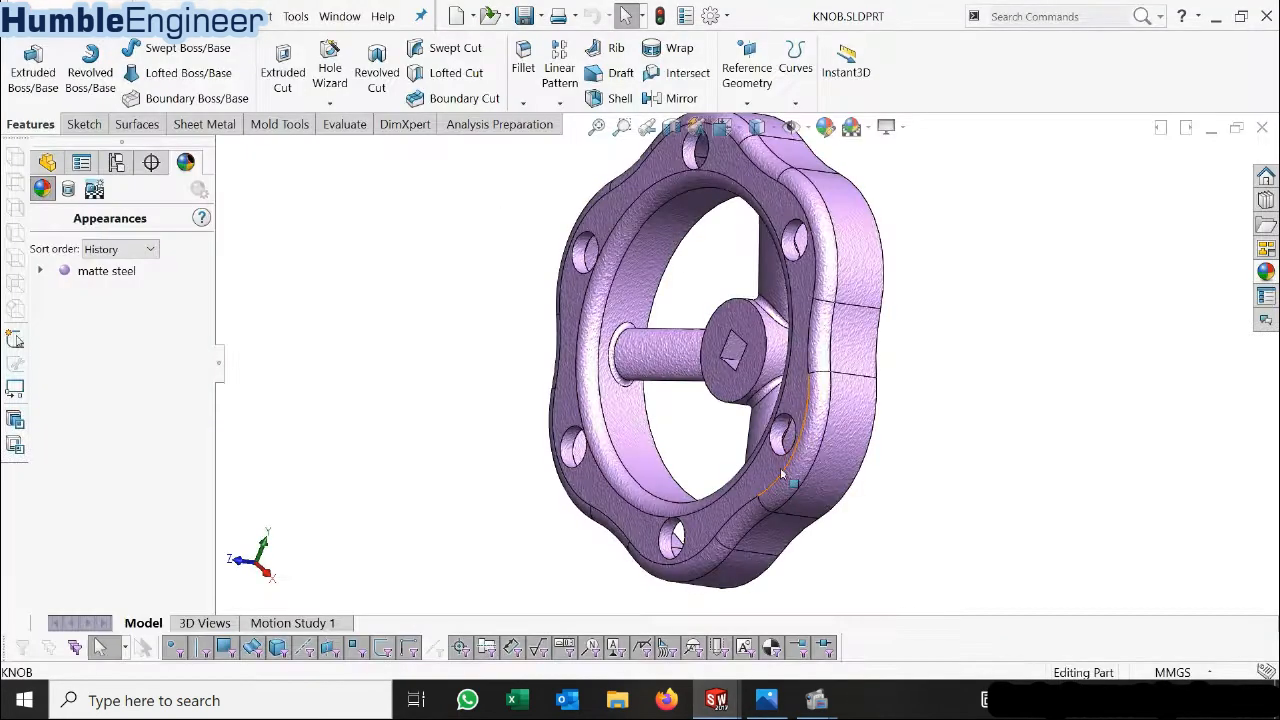
Examine the finished knob from the back, including the hollow rim, spokes and square hub hole.
middle_click_drag(857, 294, 739, 296)
scroll(739, 297, "up", 2)
scroll(980, 338, "down", 3)
middle_click_drag(980, 338, 880, 237)
scroll(903, 436, "up", 4)
scroll(843, 415, "down", 3)
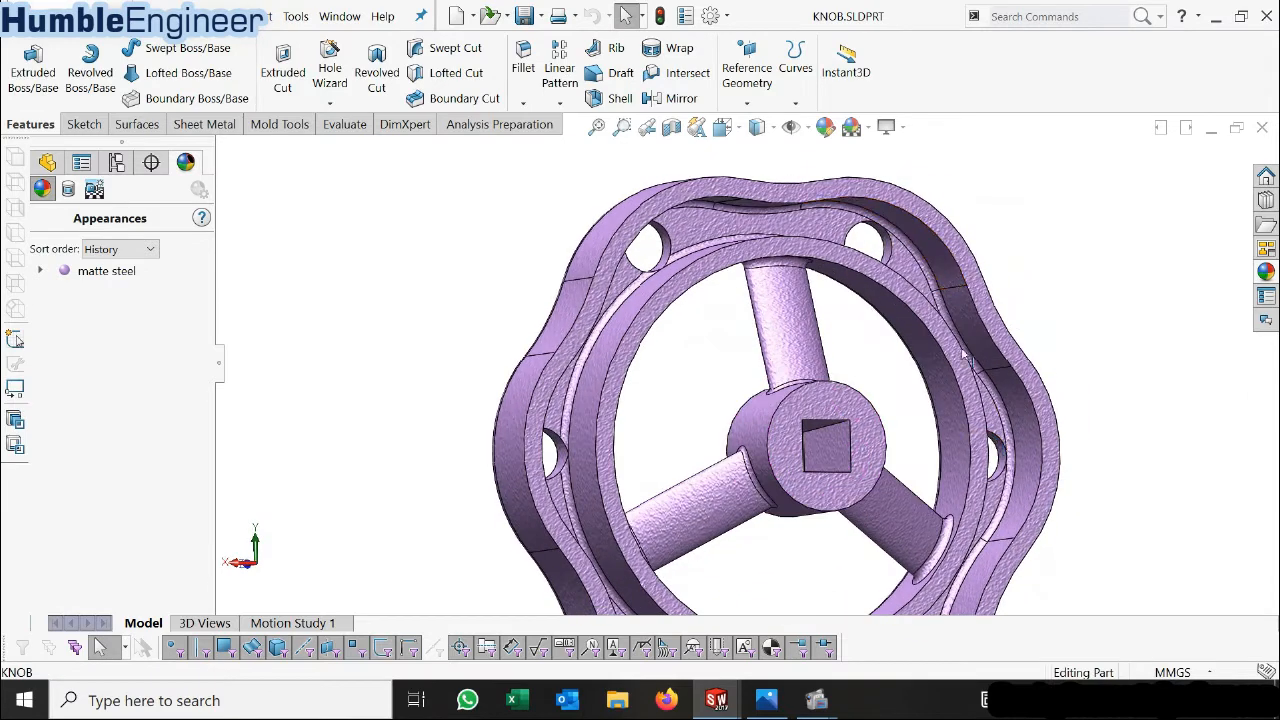
middle_click_drag(977, 388, 937, 283)
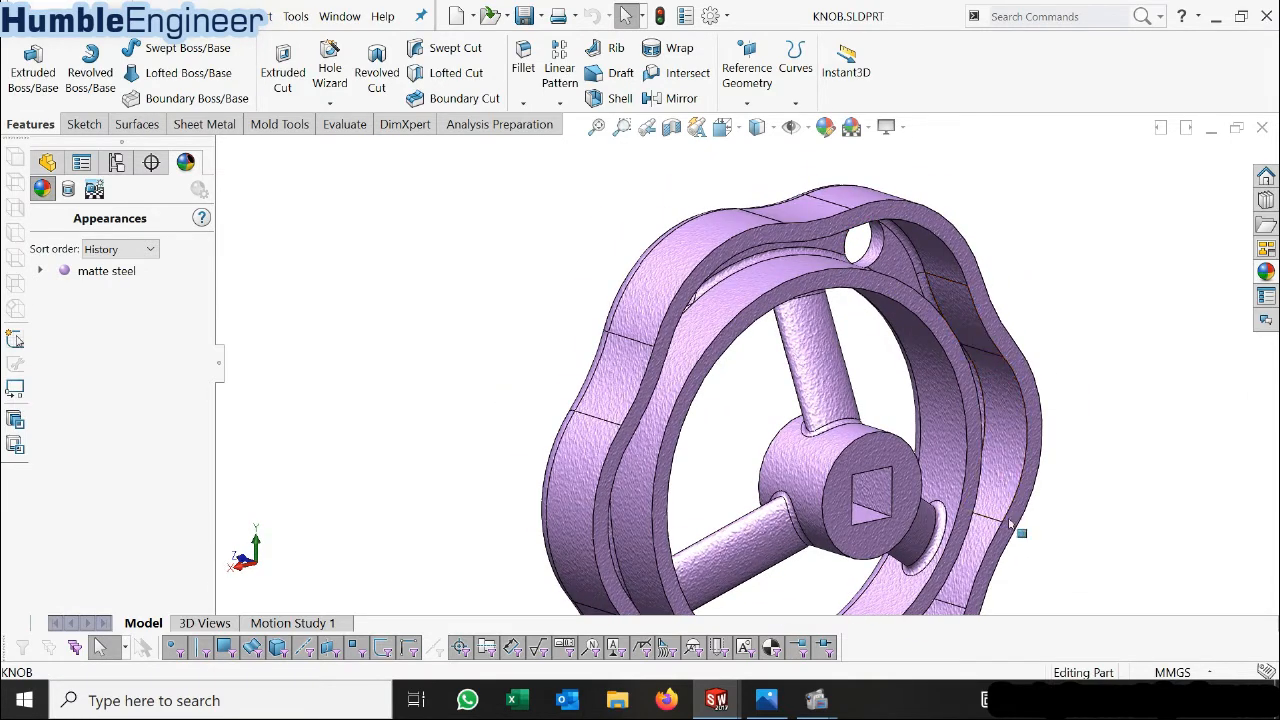
scroll(889, 451, "up", 3)
middle_click_drag(889, 451, 873, 482)
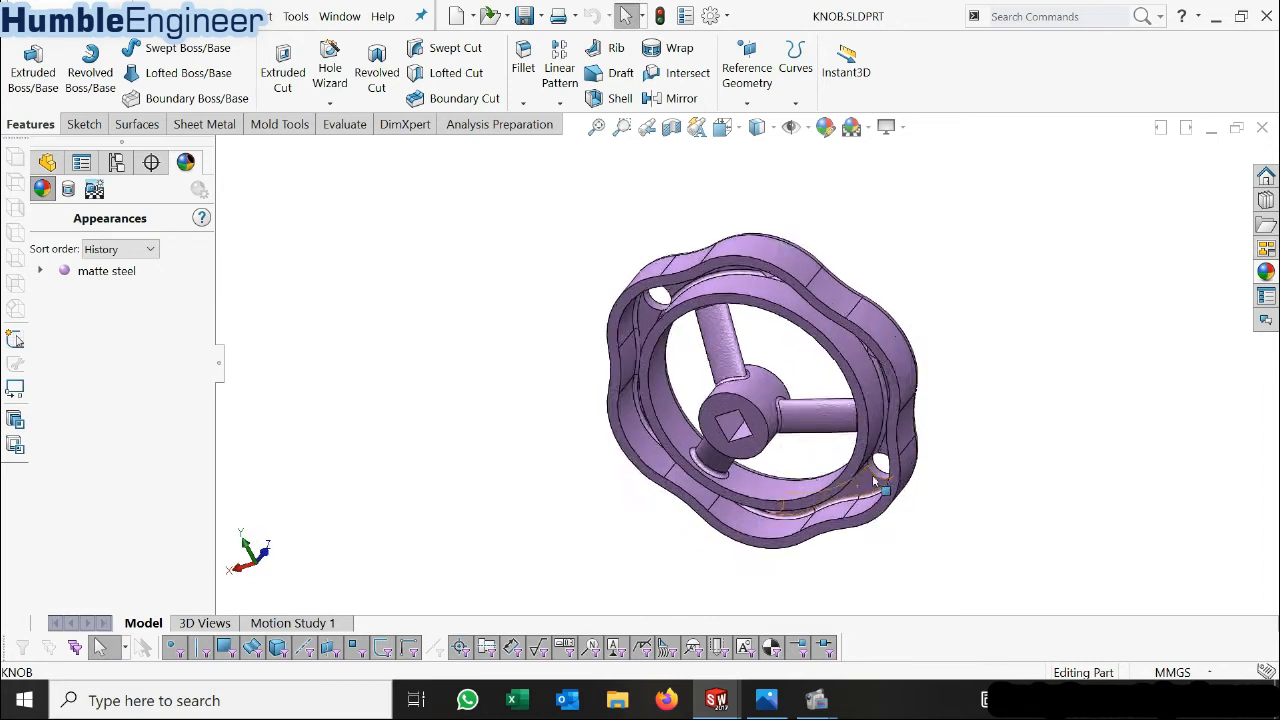
scroll(878, 488, "down", 1)
scroll(914, 360, "up", 3)
scroll(843, 412, "down", 3)
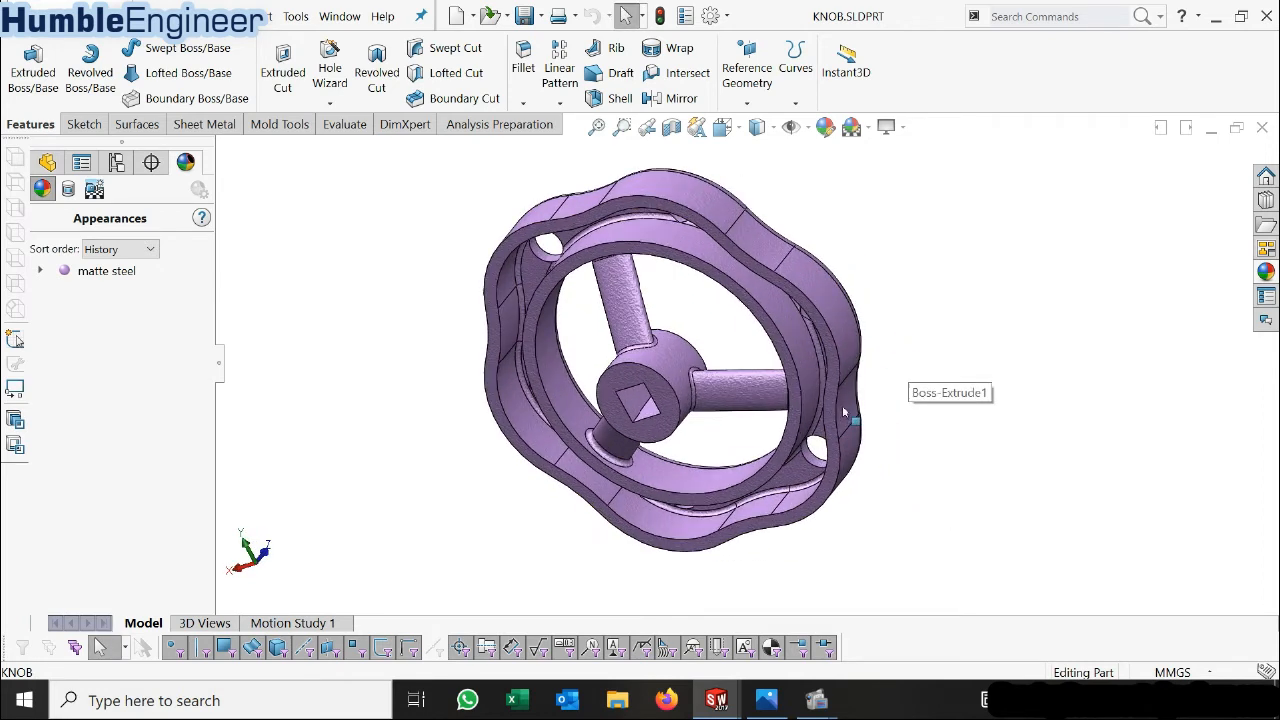
Switch to the empty Part2 document and start a sketch on the Front Plane.
mouse_move(716, 700)
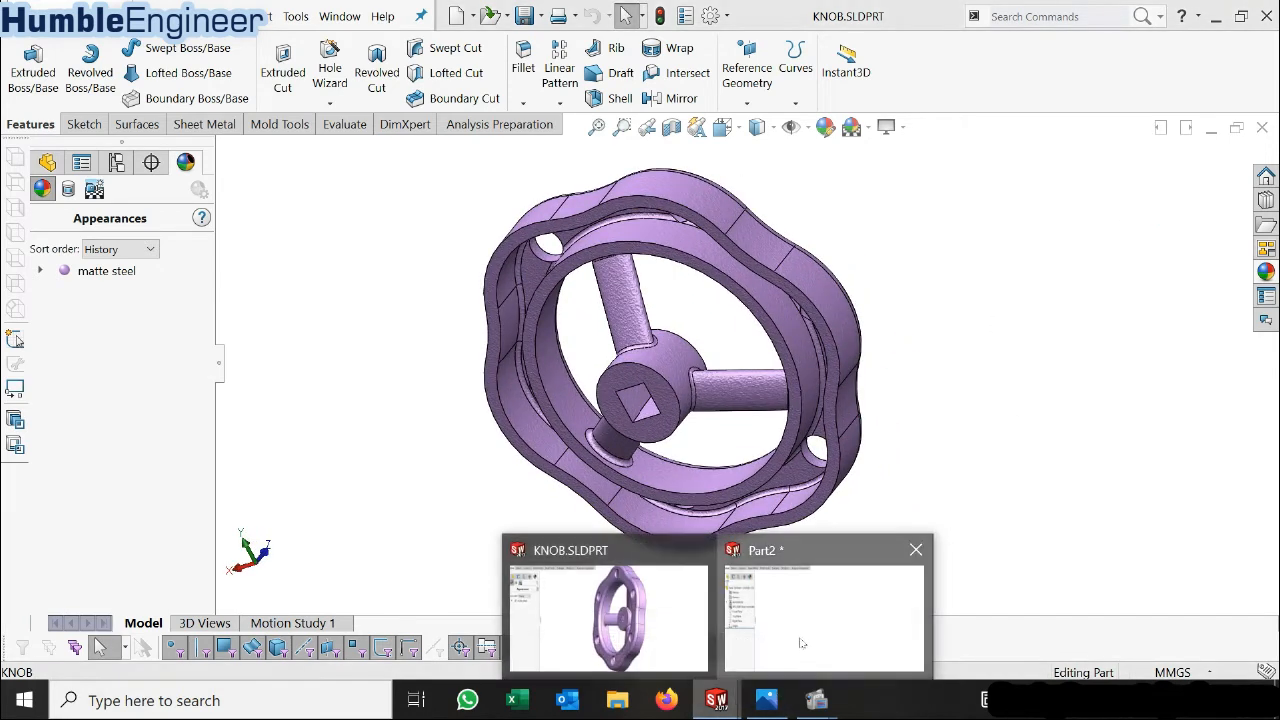
left_click(800, 642)
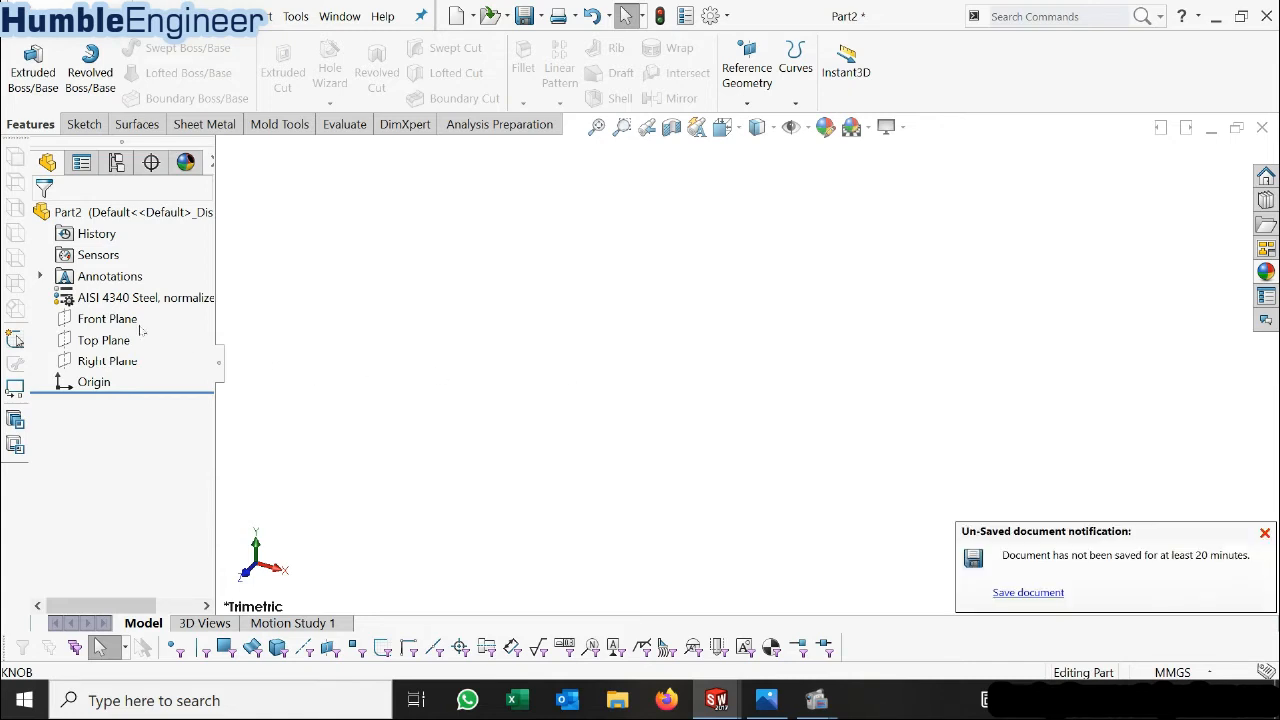
left_click(115, 322)
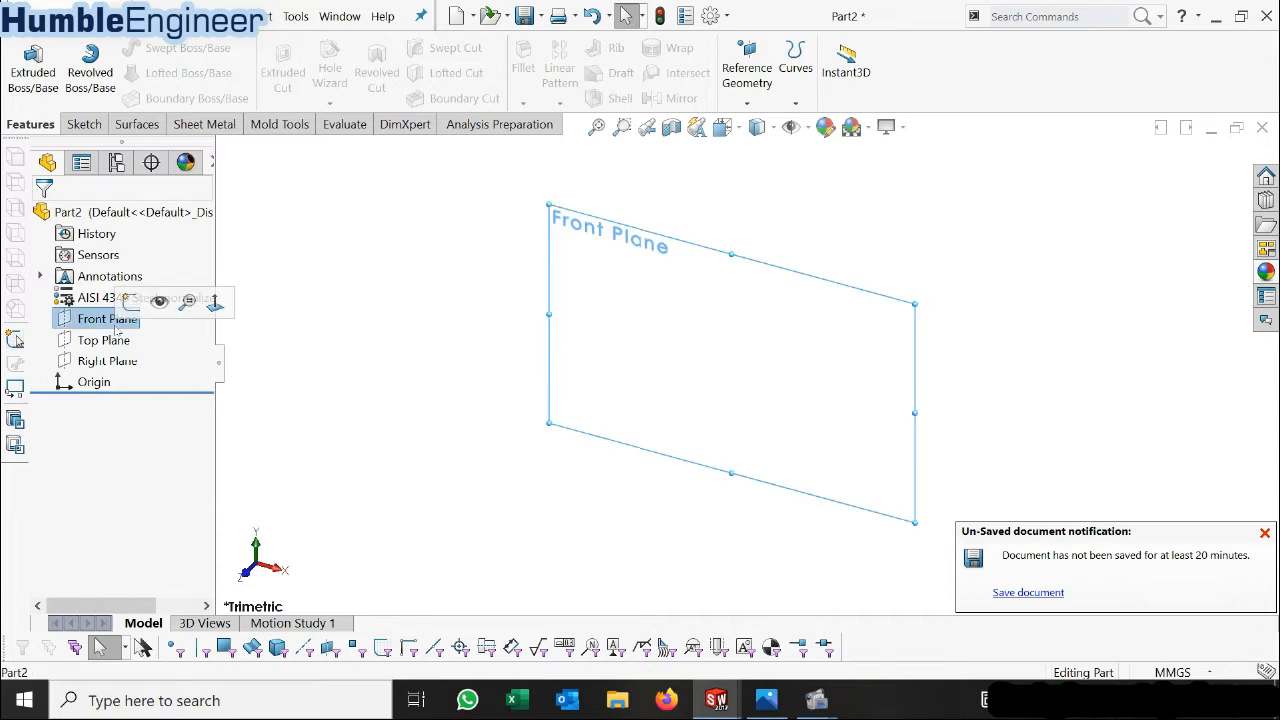
left_click(134, 303)
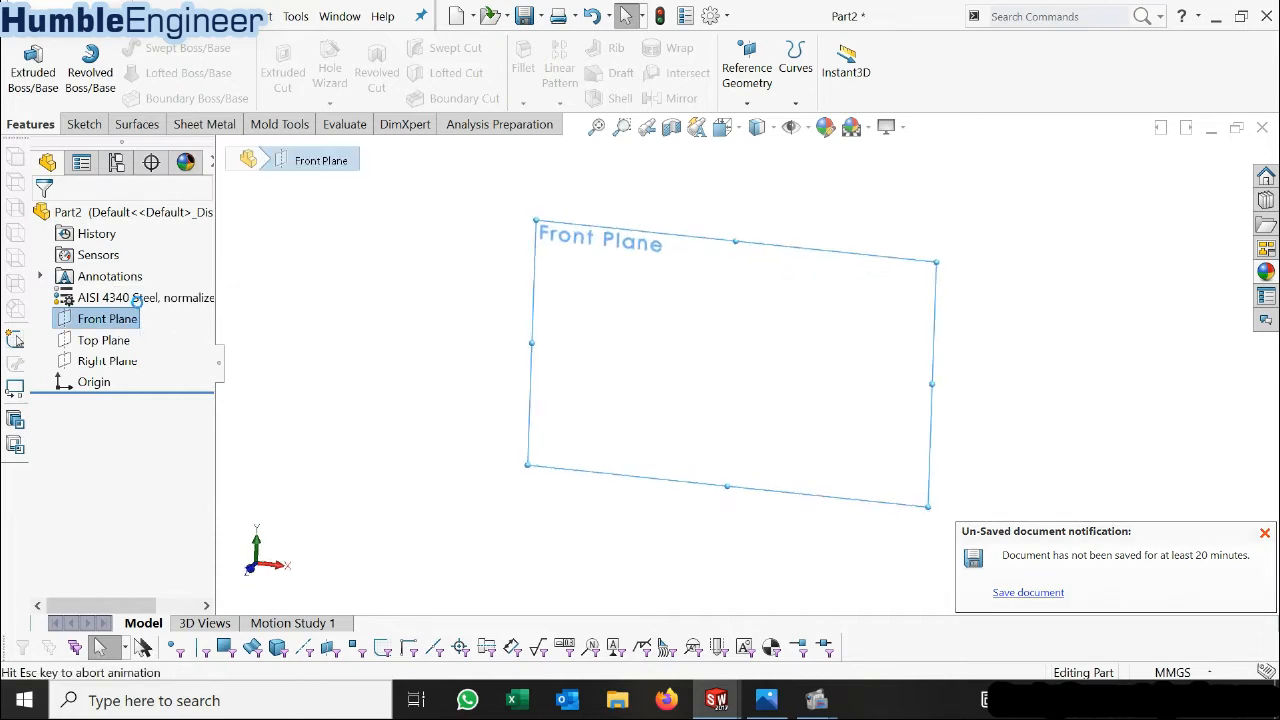
left_click(809, 522)
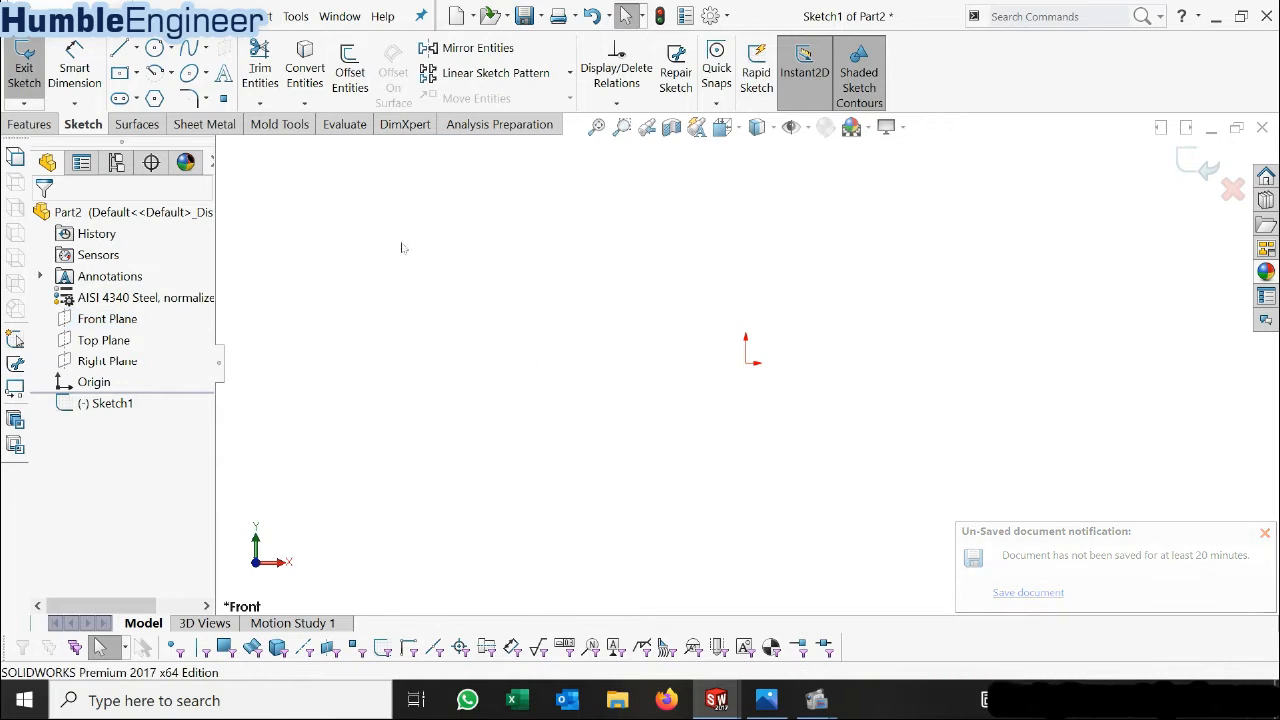
Sketch a circle centred on the origin and set its diameter to 60 mm.
left_click(154, 49)
left_click(752, 366)
left_click(931, 347)
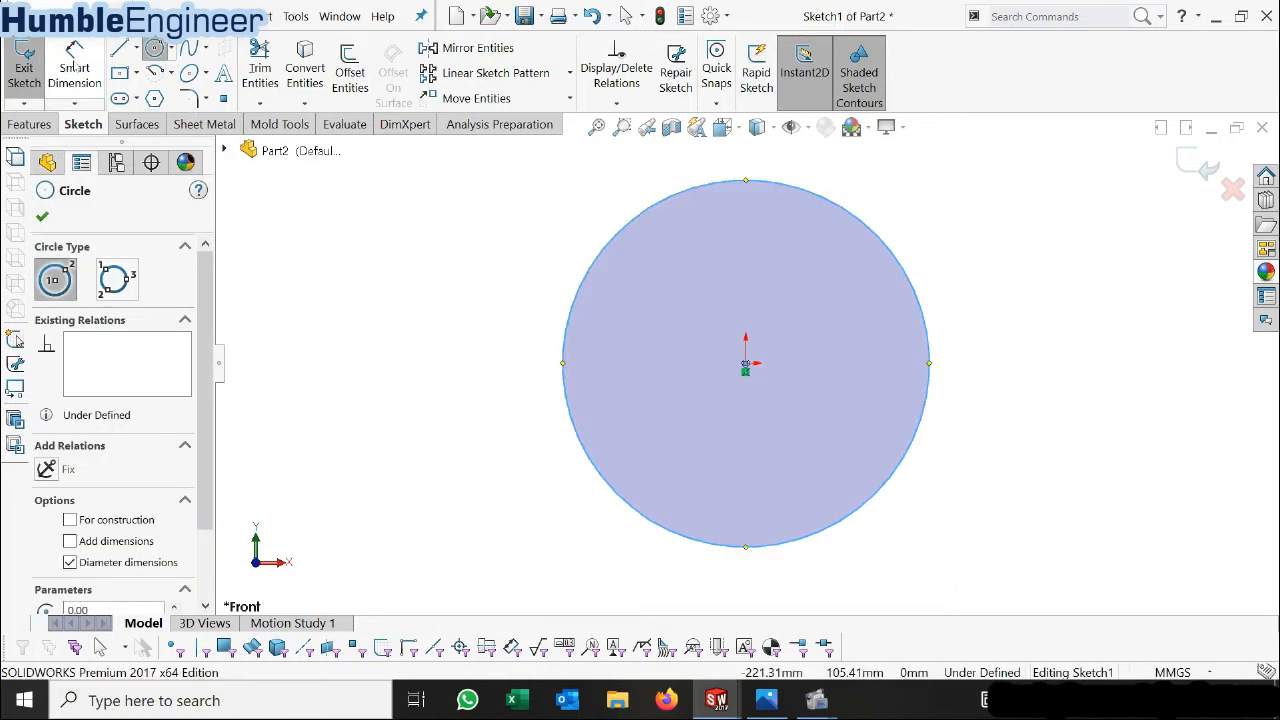
left_click(74, 70)
left_click(832, 530)
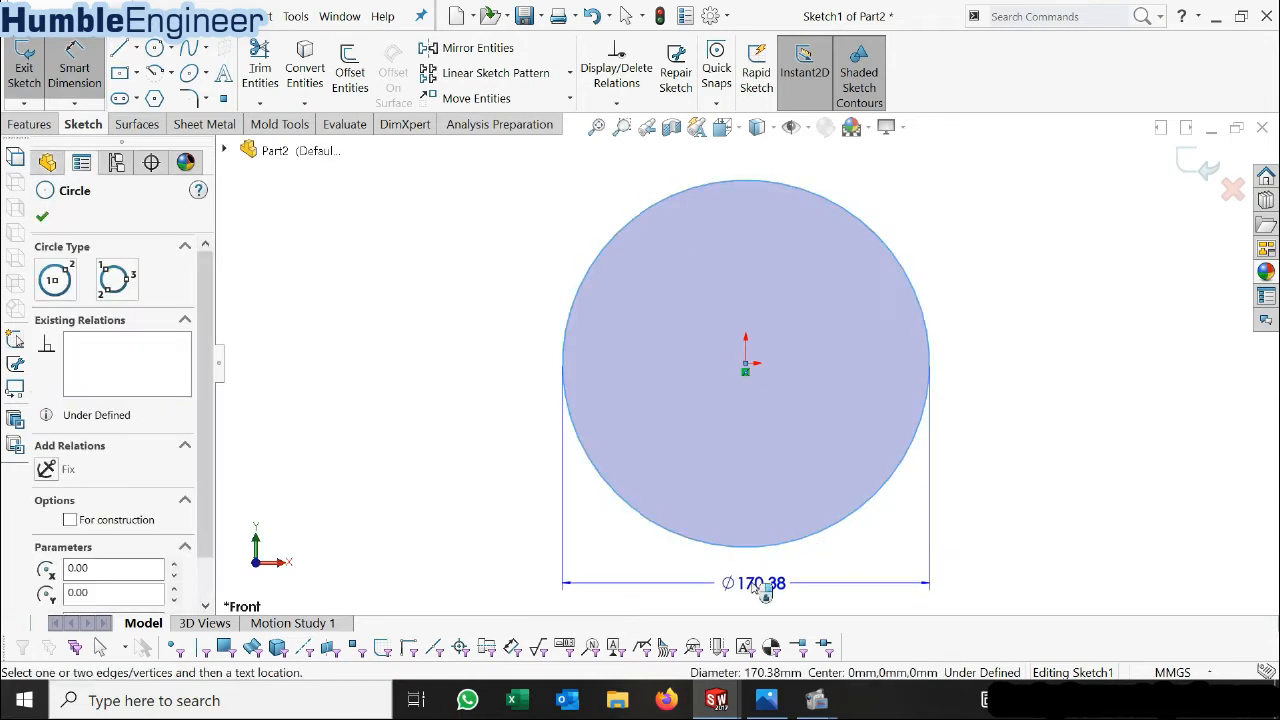
left_click(752, 588)
type("60")
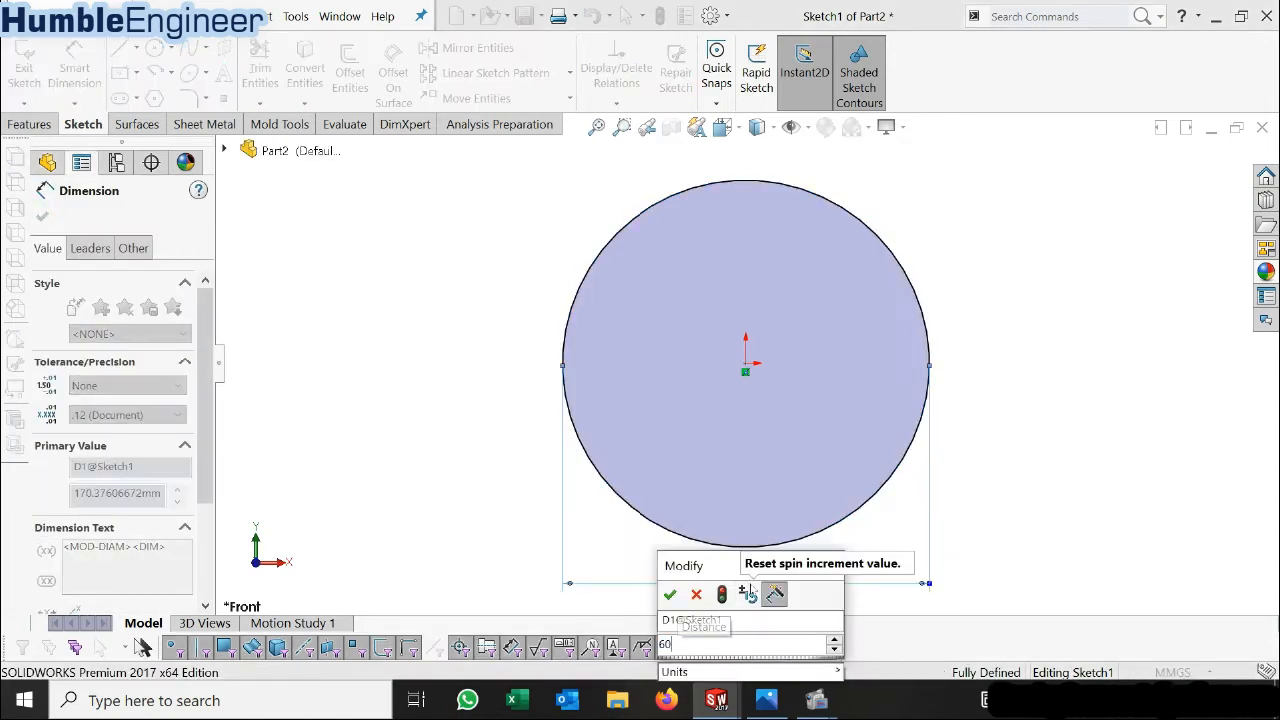
key("Return")
key("Escape")
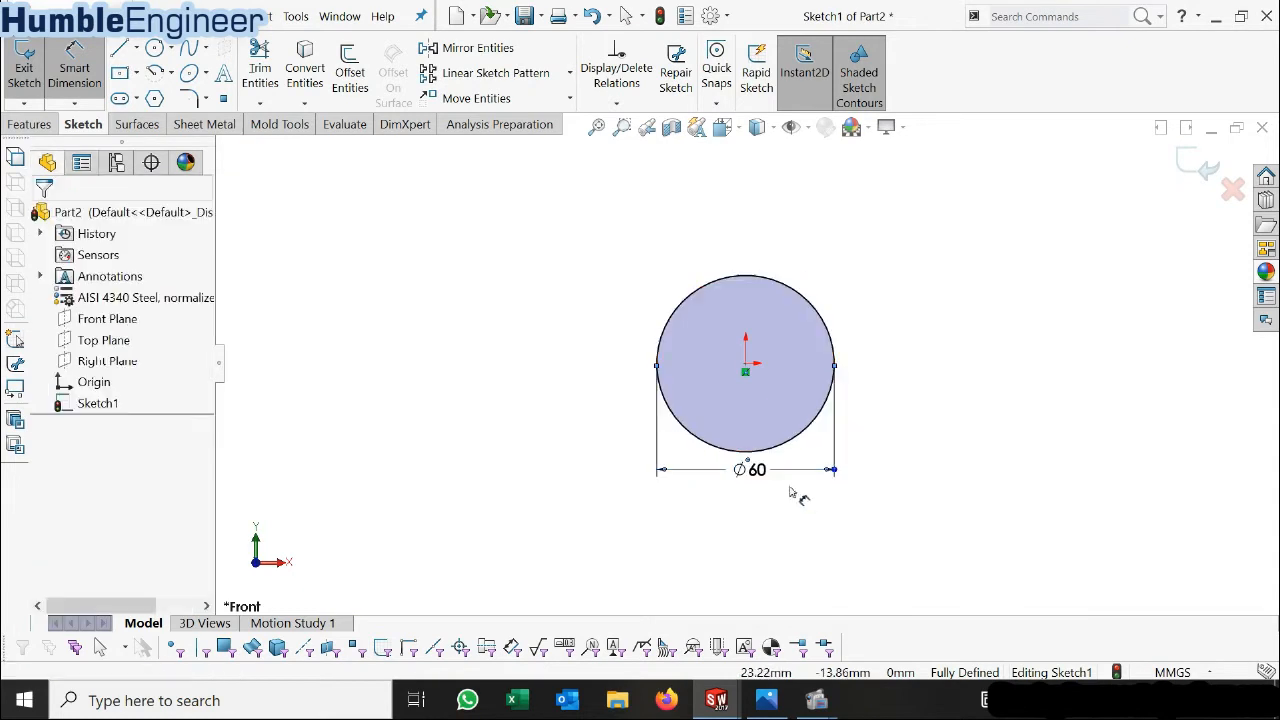
Check the knob drawing and sketch a vertical centerline about 49 mm long upward from the origin.
left_click(766, 700)
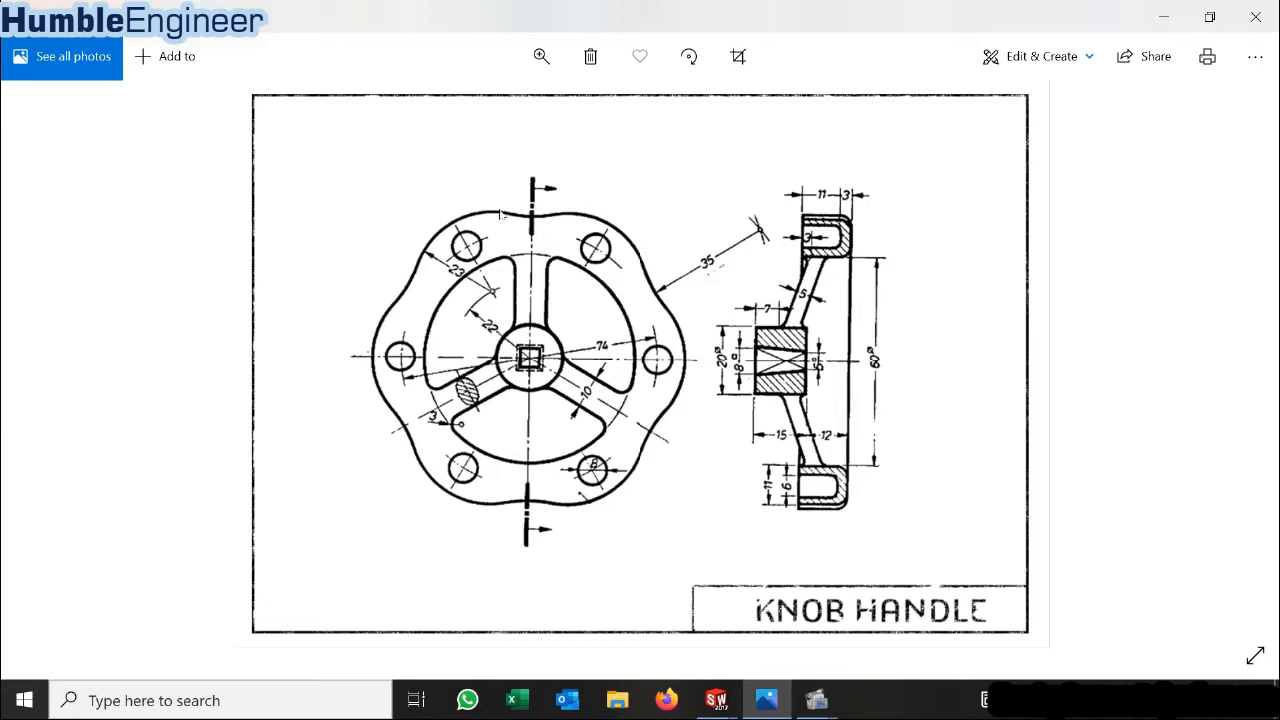
left_click(832, 595)
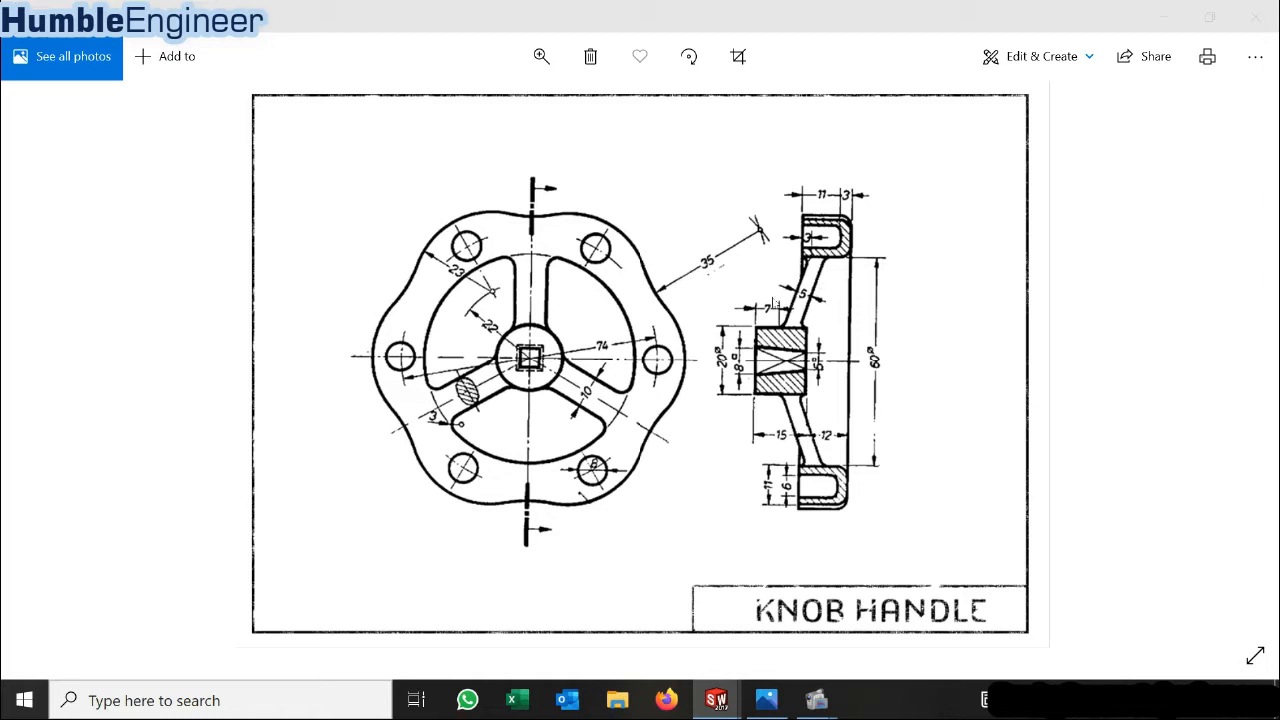
left_click(1163, 17)
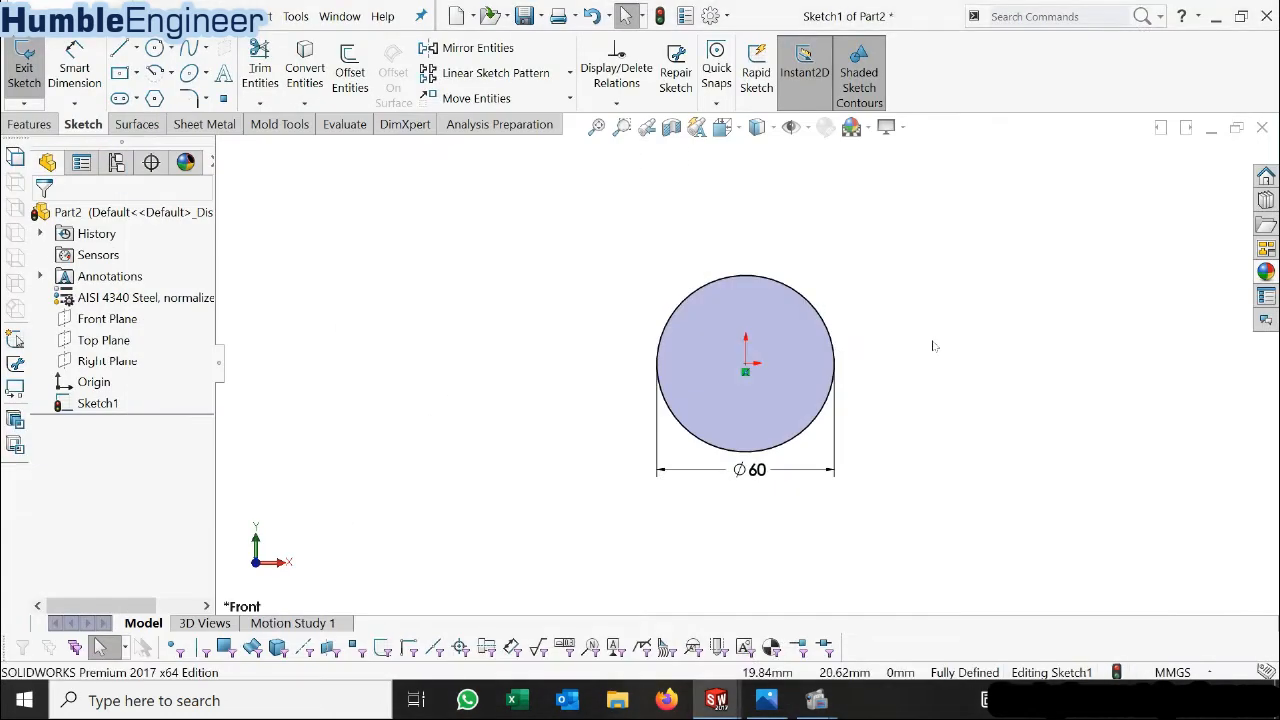
scroll(931, 343, "down", 2)
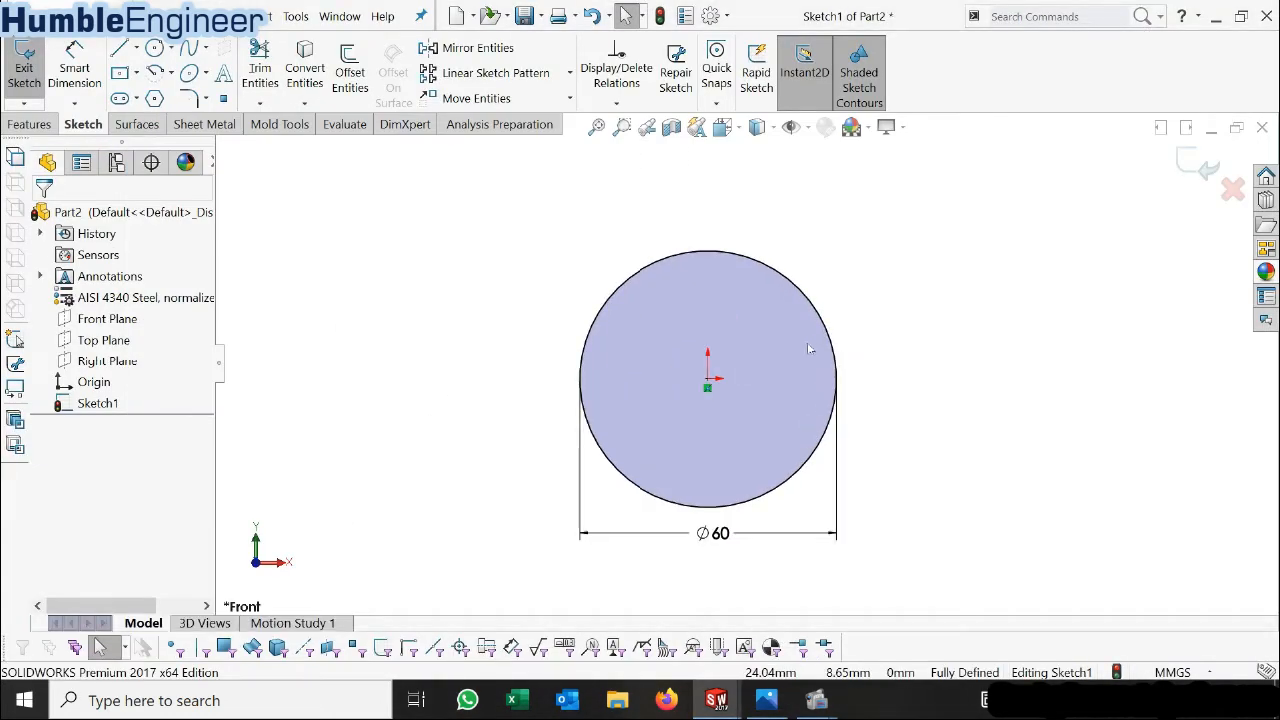
left_click(138, 48)
left_click(150, 97)
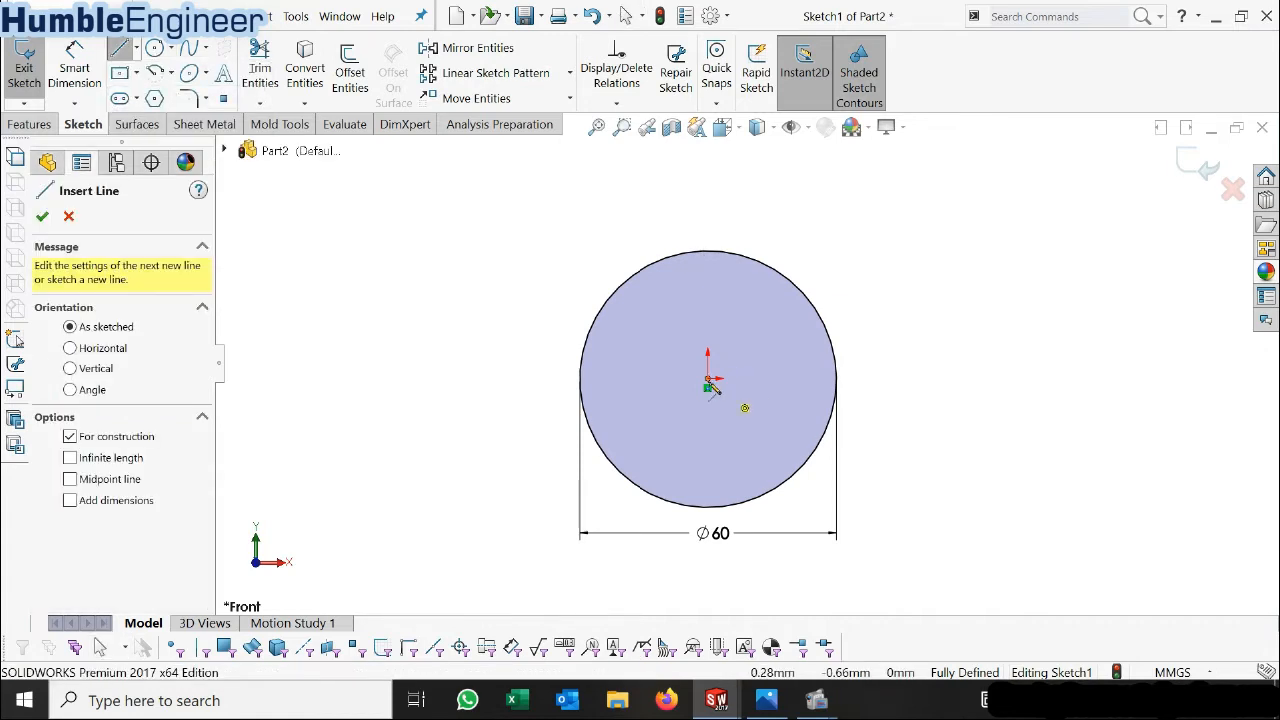
left_click(708, 382)
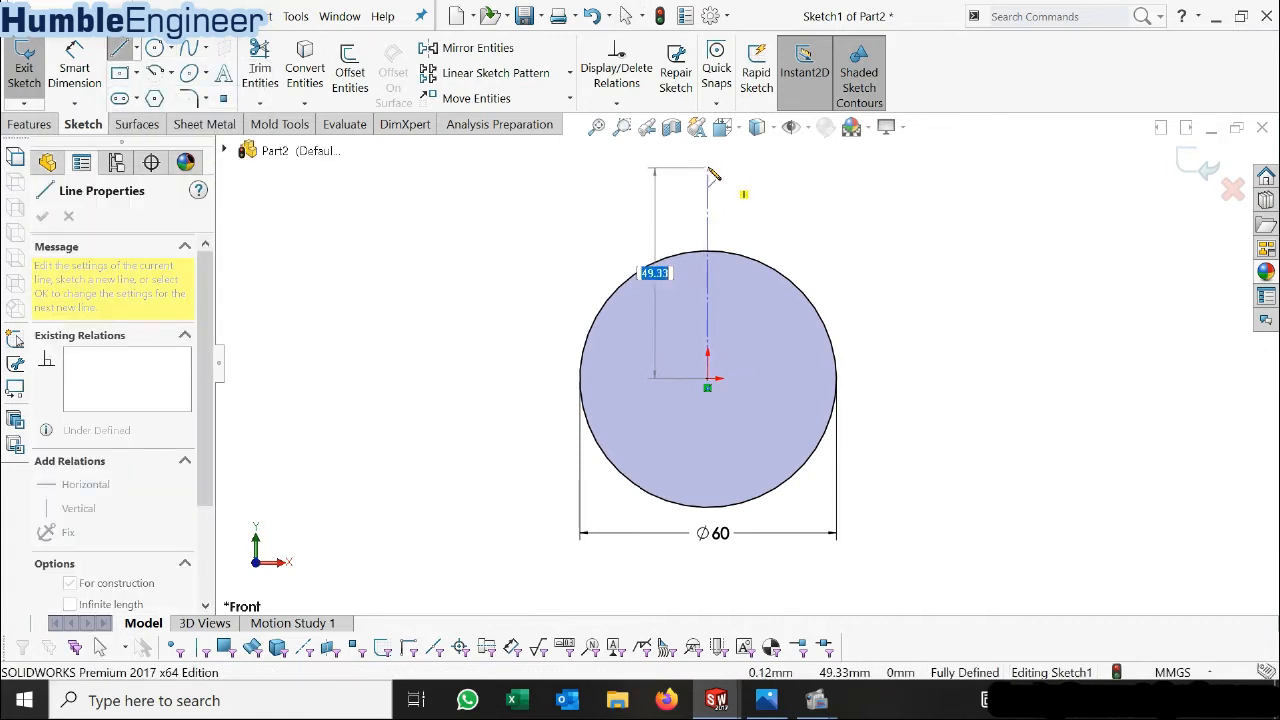
left_click(708, 168)
key("Escape")
scroll(757, 260, "down", 1)
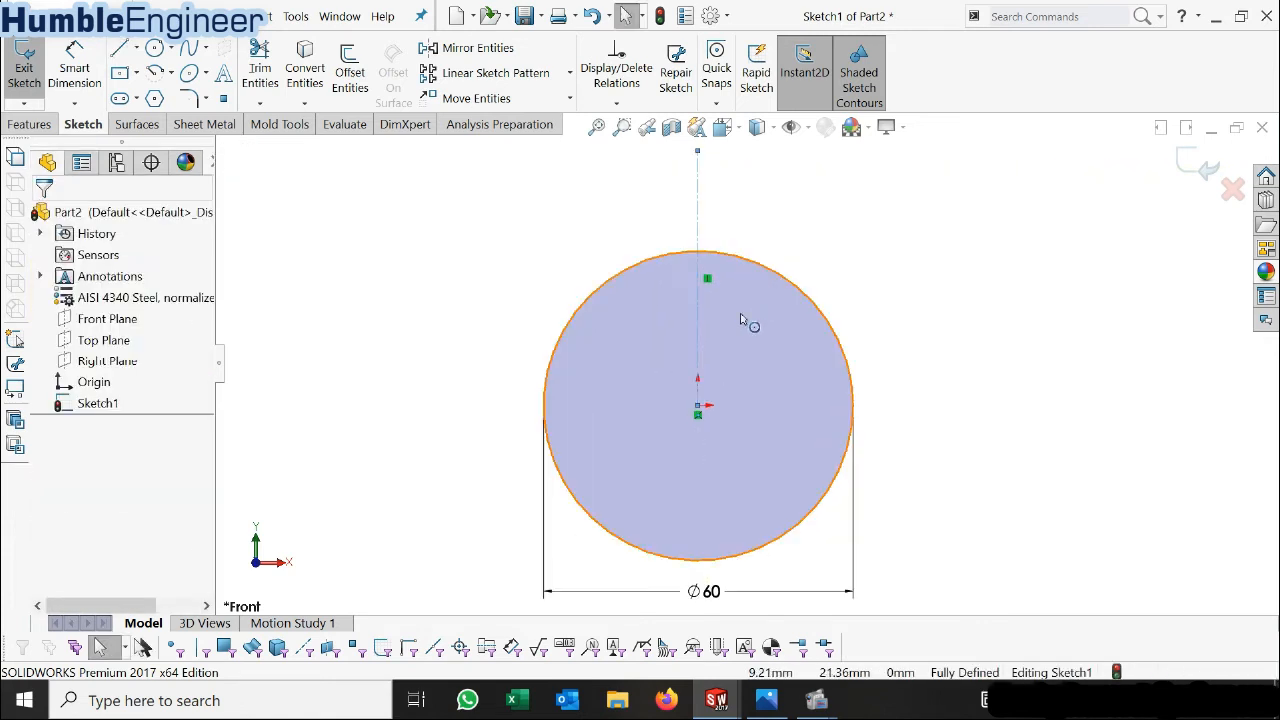
Sketch a centerpoint arc centred on the centerline's upper endpoint, crossing the centerline just above the circle and curving upward at both ends.
scroll(744, 314, "up", 2)
scroll(731, 230, "down", 3)
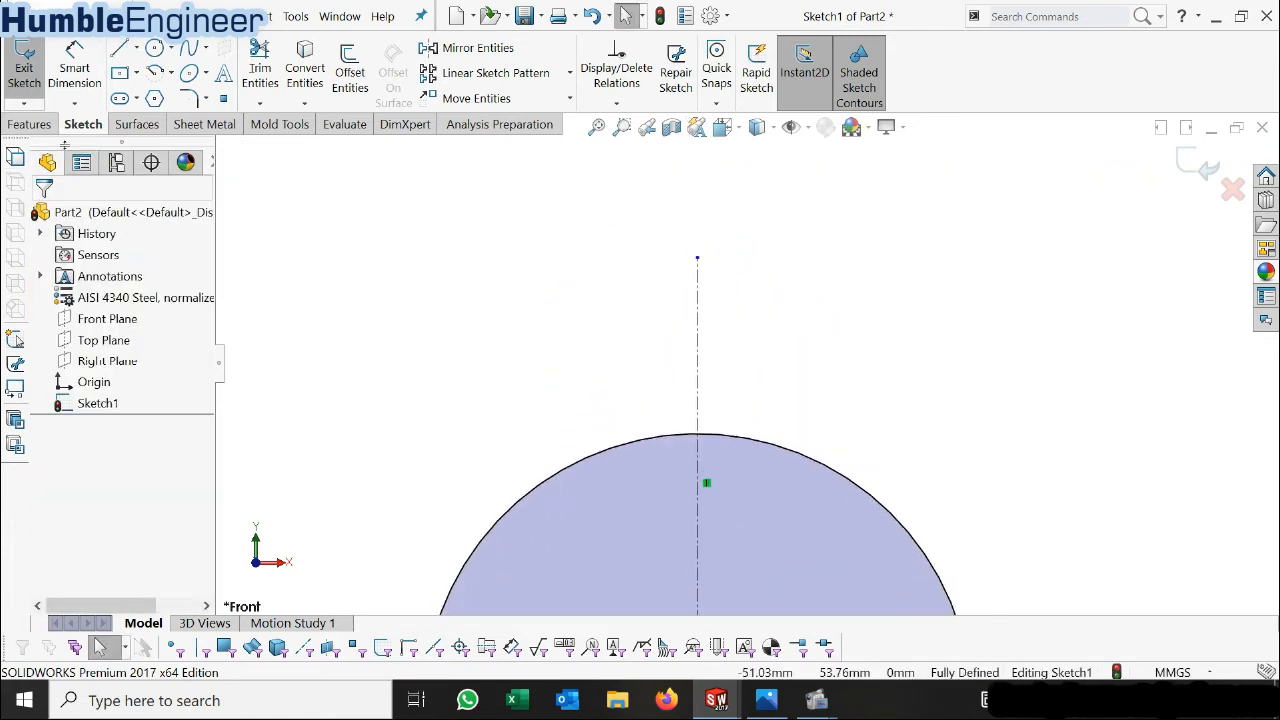
left_click(155, 72)
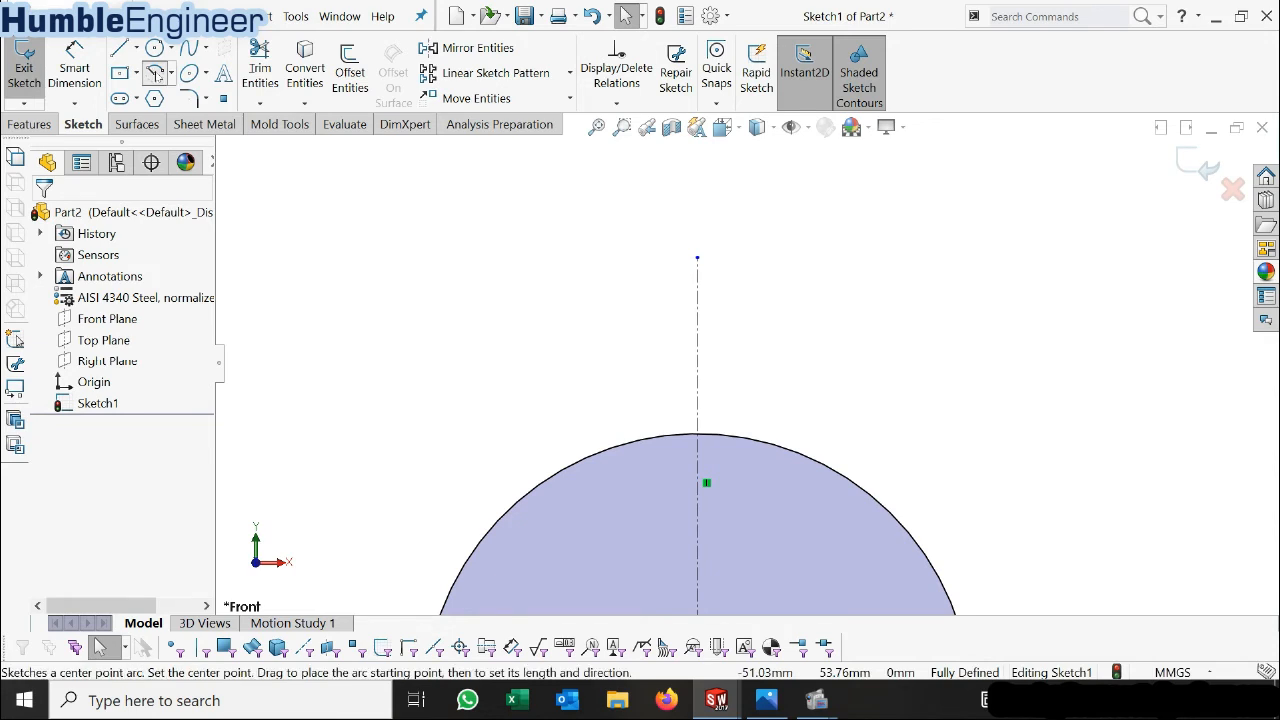
left_click(697, 259)
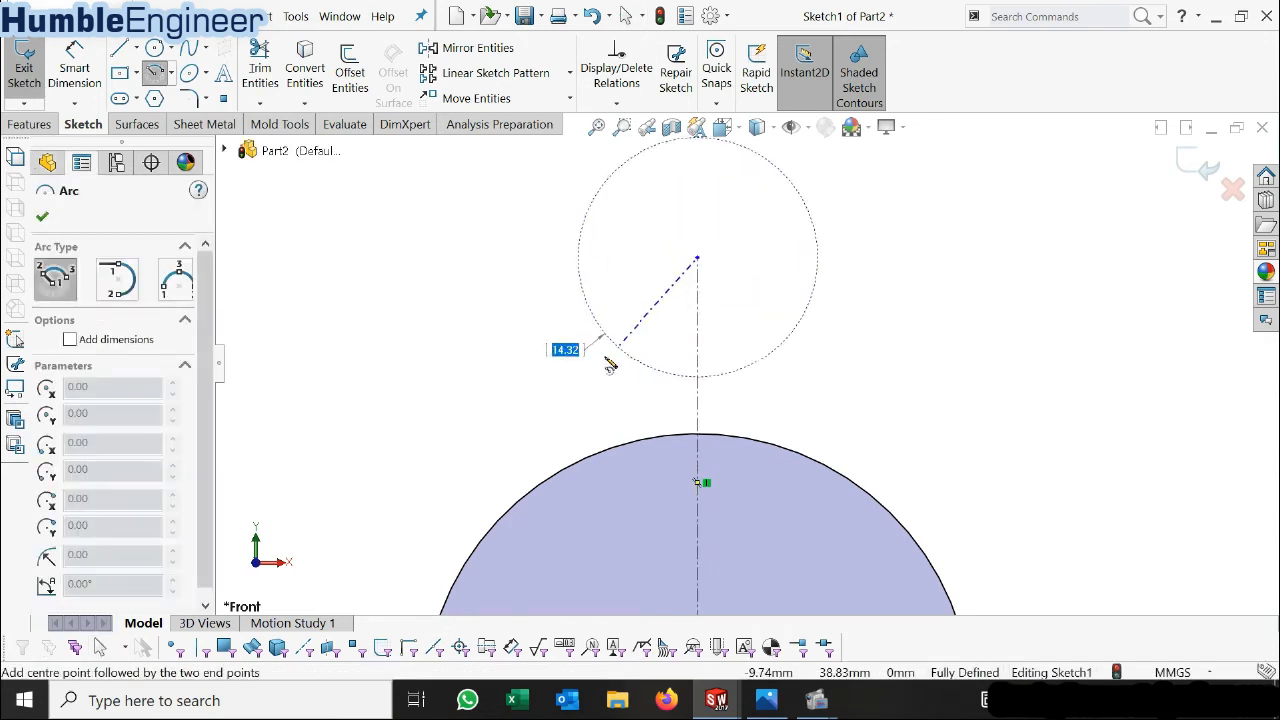
left_click(589, 356)
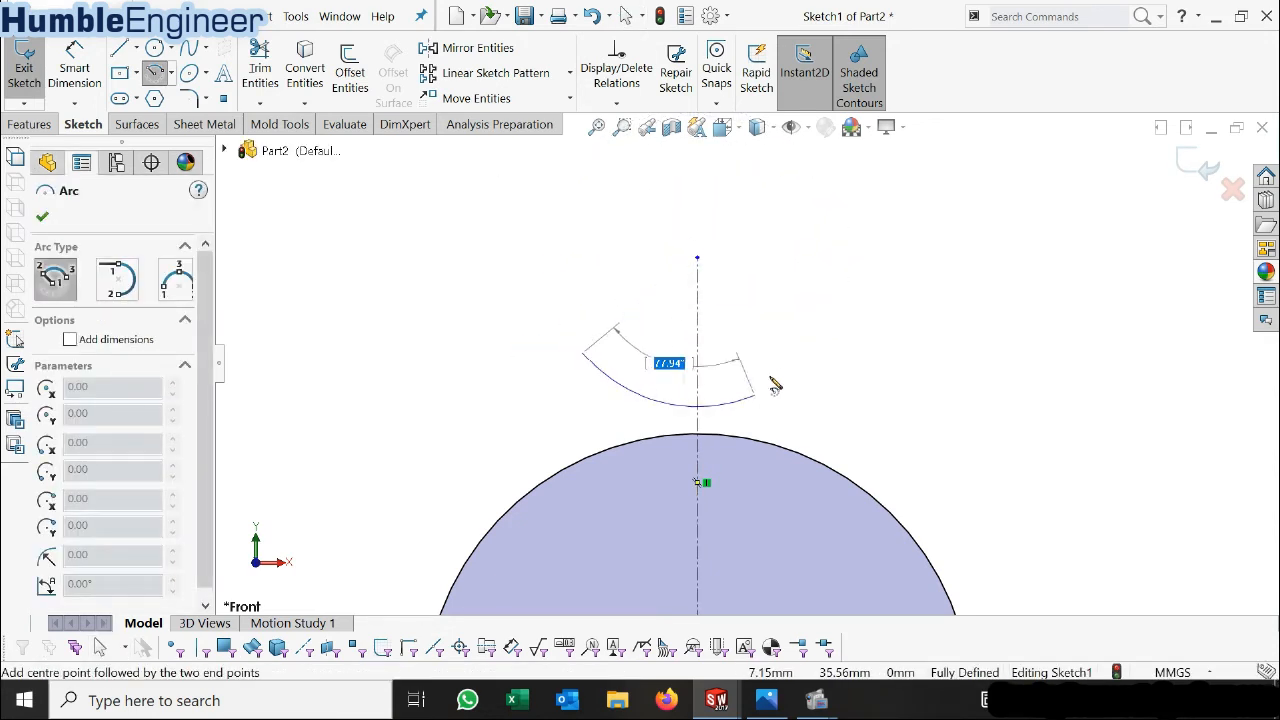
left_click(821, 343)
key("Escape")
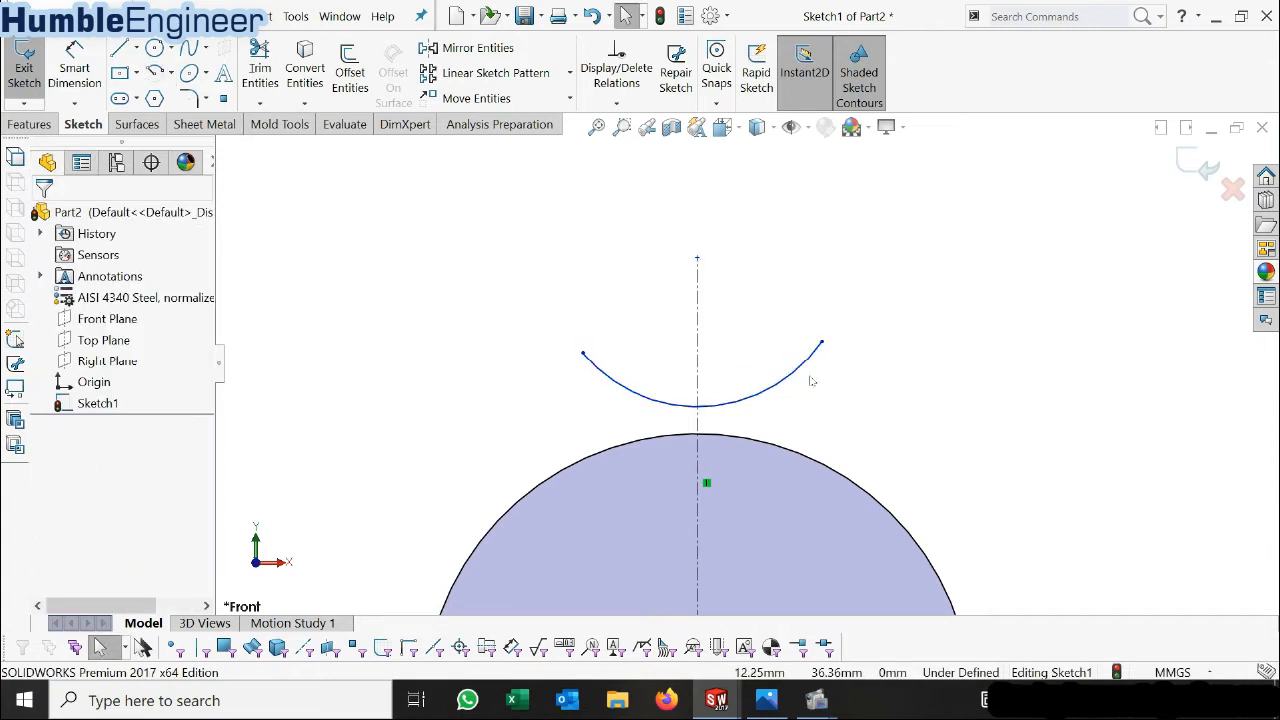
key("Escape")
scroll(811, 378, "up", 3)
scroll(799, 368, "down", 2)
scroll(815, 355, "up", 2)
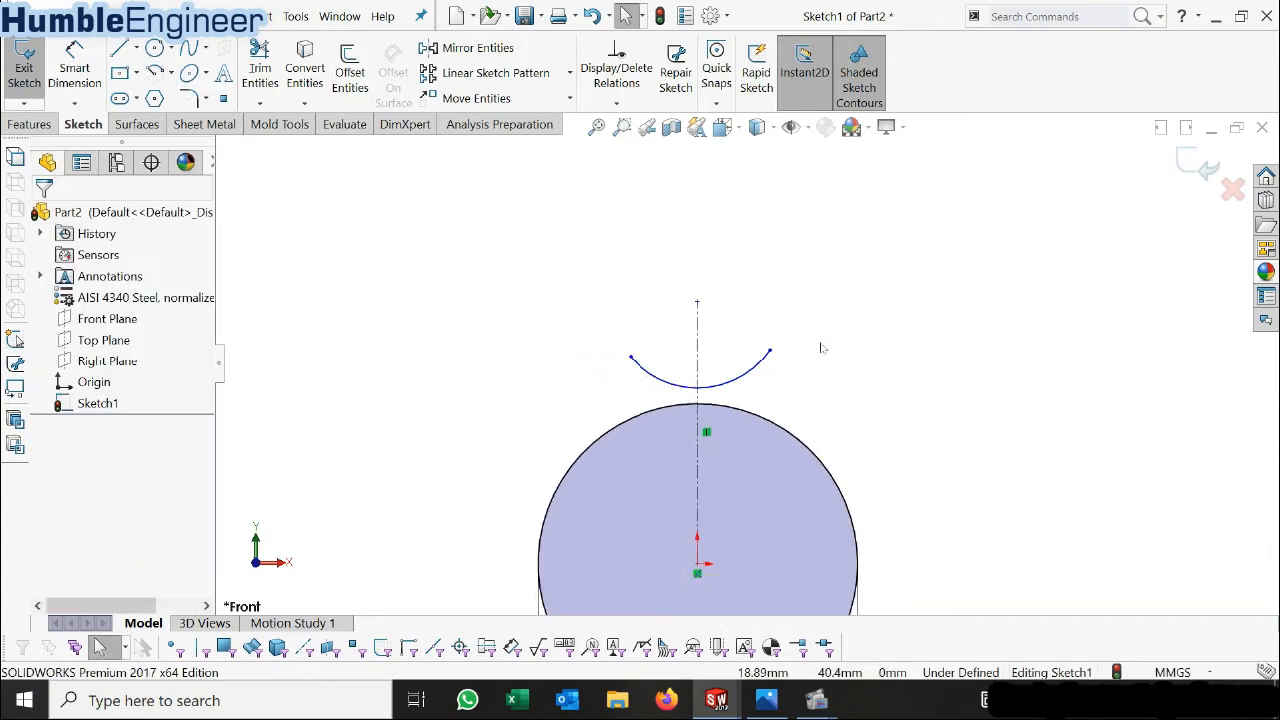
scroll(766, 374, "down", 2)
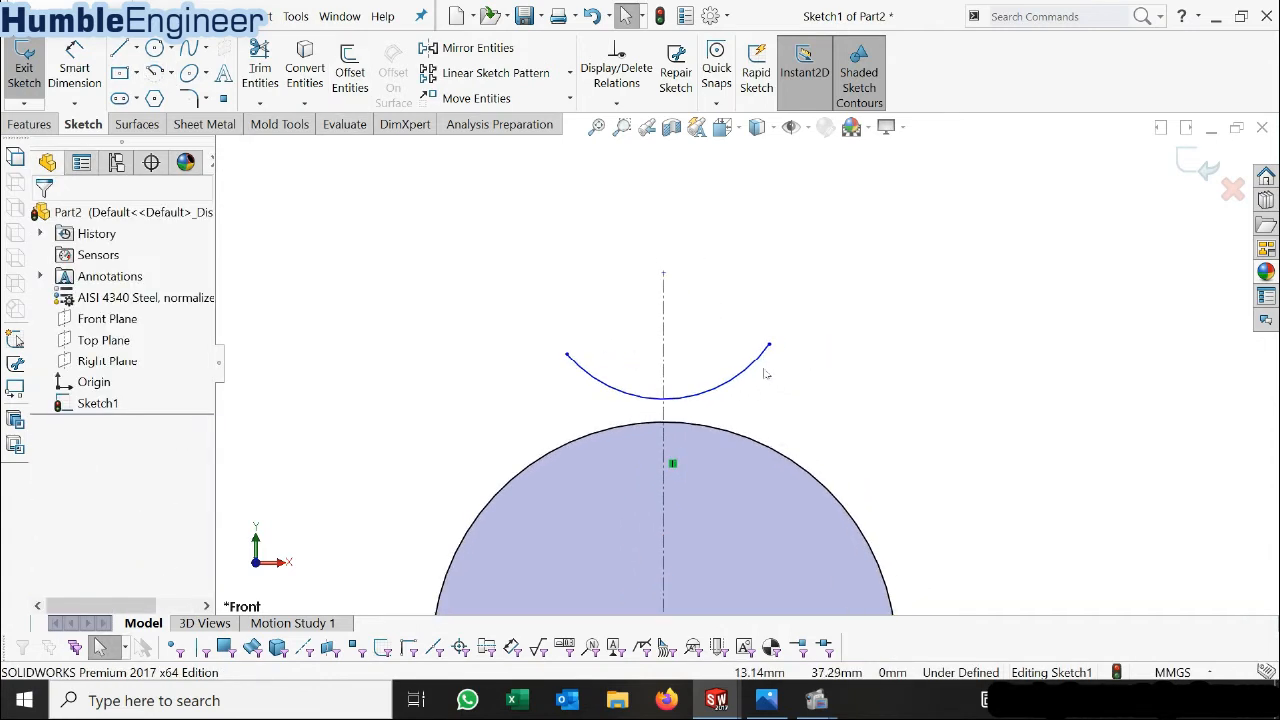
Check the knob drawing and set the radius of the arc above the circle to 35 mm.
left_click(766, 702)
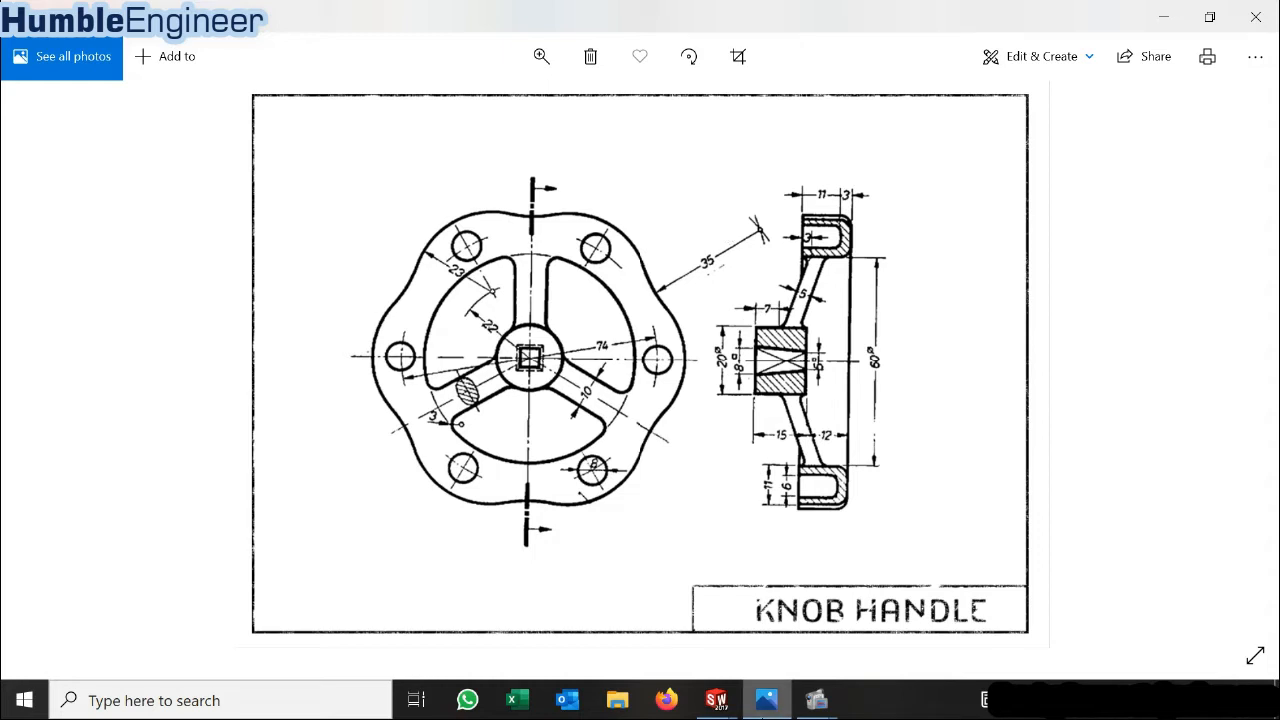
left_click(768, 700)
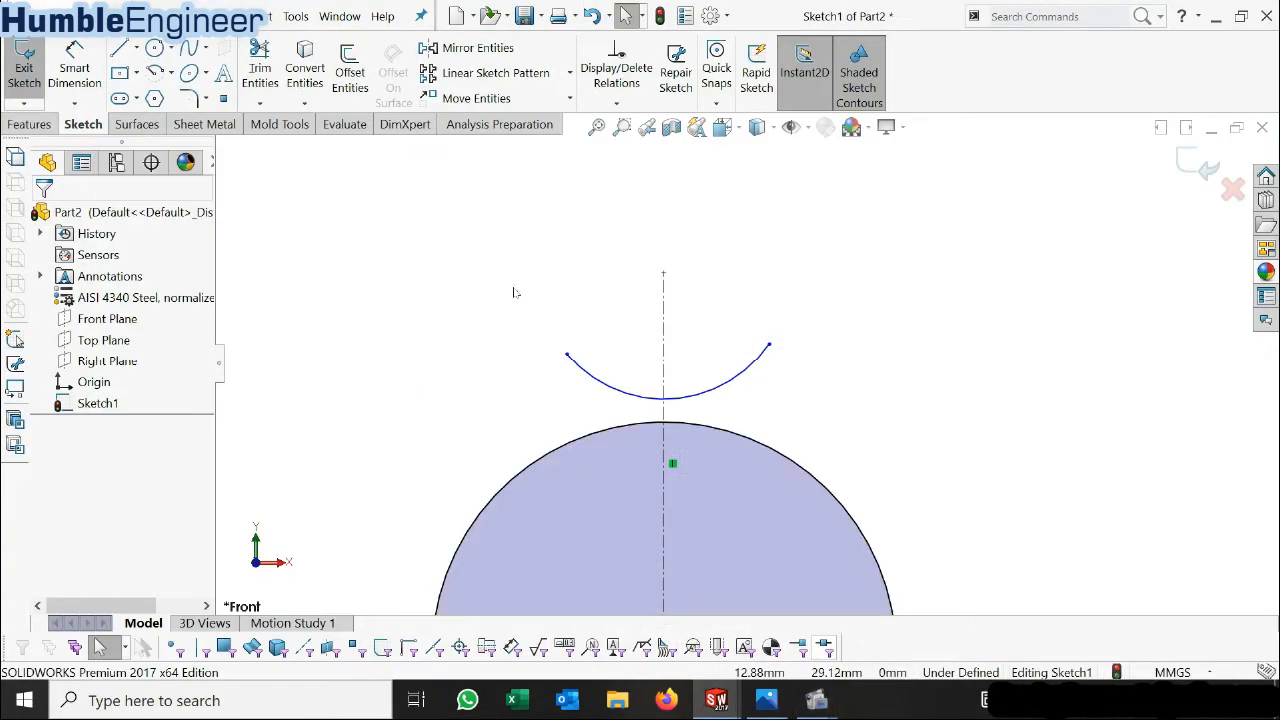
left_click(74, 68)
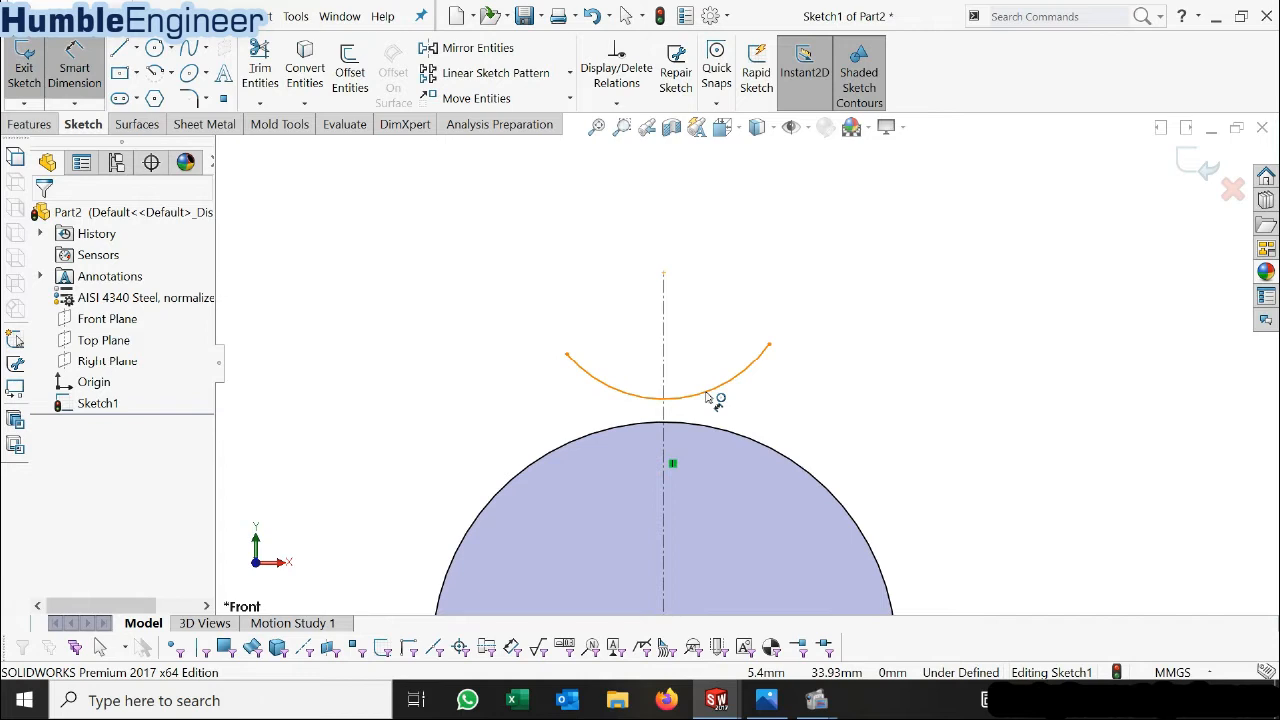
left_click(705, 390)
left_click(673, 326)
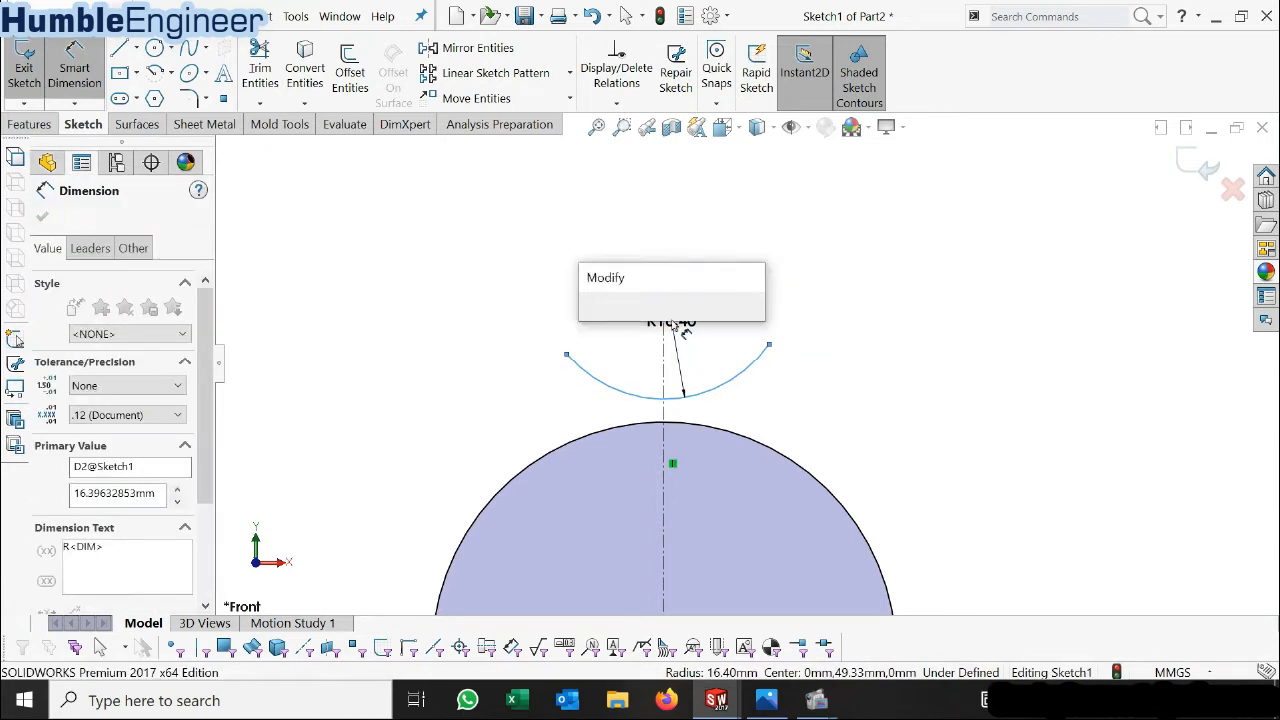
type("35")
key("Return")
key("Escape")
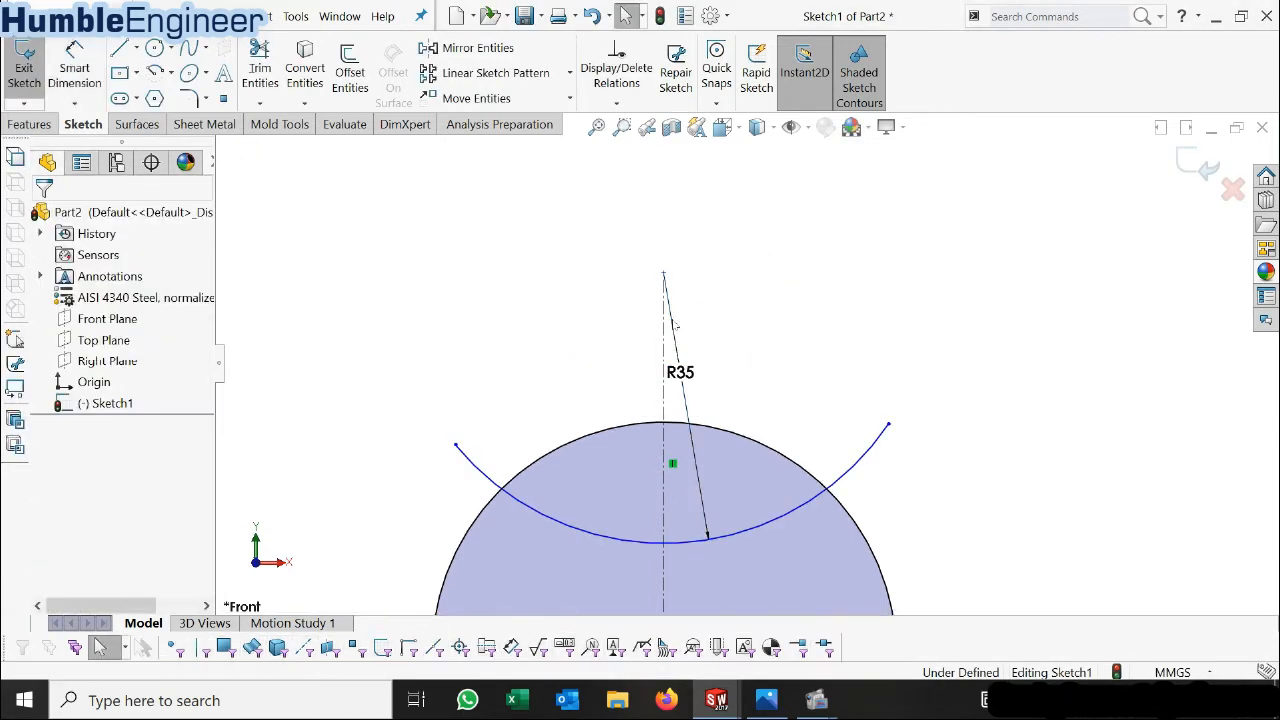
Move the R35 arc upward along the vertical centerline until it sits well clear of the circle, keeping it short on both sides.
left_click_drag(749, 531, 707, 365)
key("ctrl+z")
left_click(878, 436)
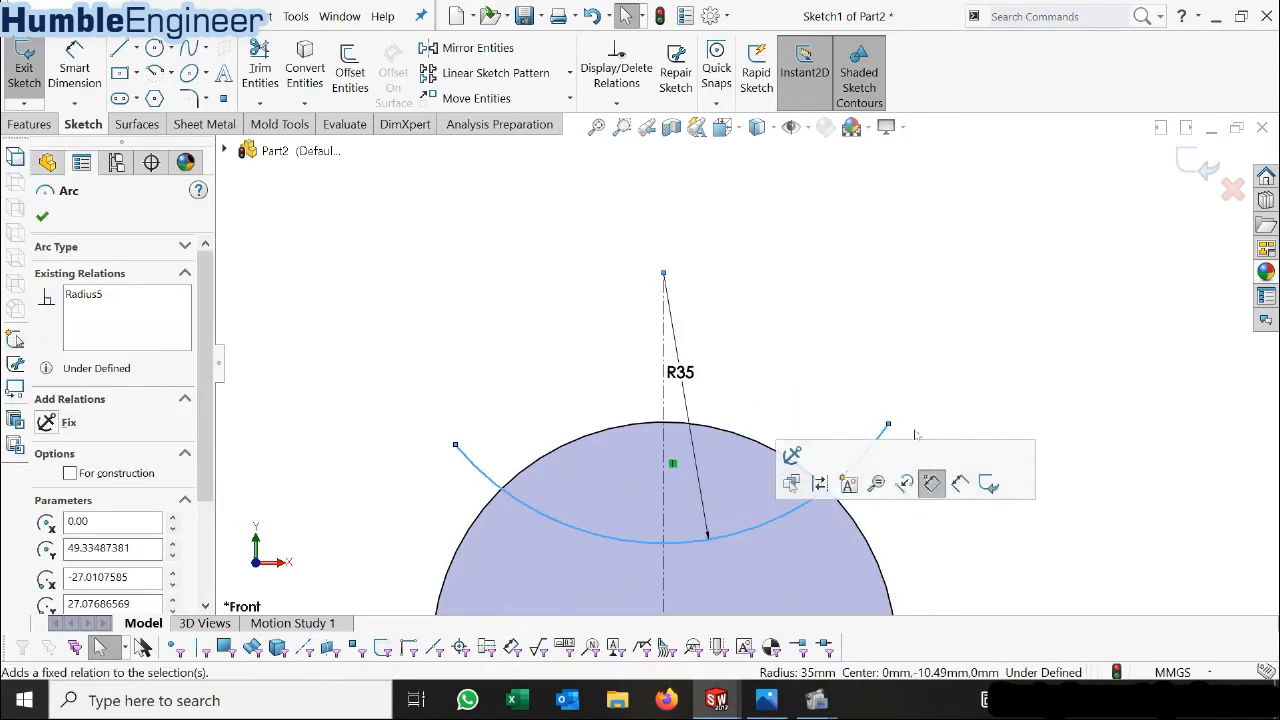
left_click_drag(878, 436, 797, 222)
left_click(828, 324)
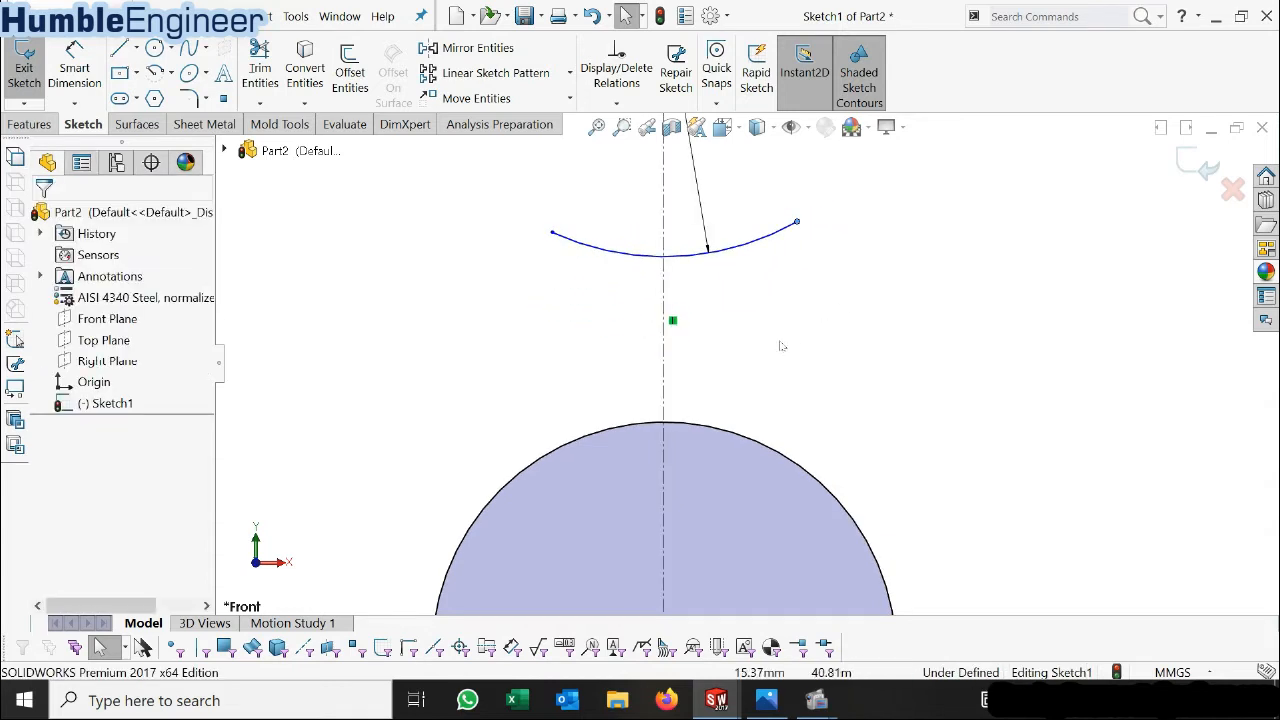
scroll(794, 362, "up", 4)
scroll(795, 388, "down", 3)
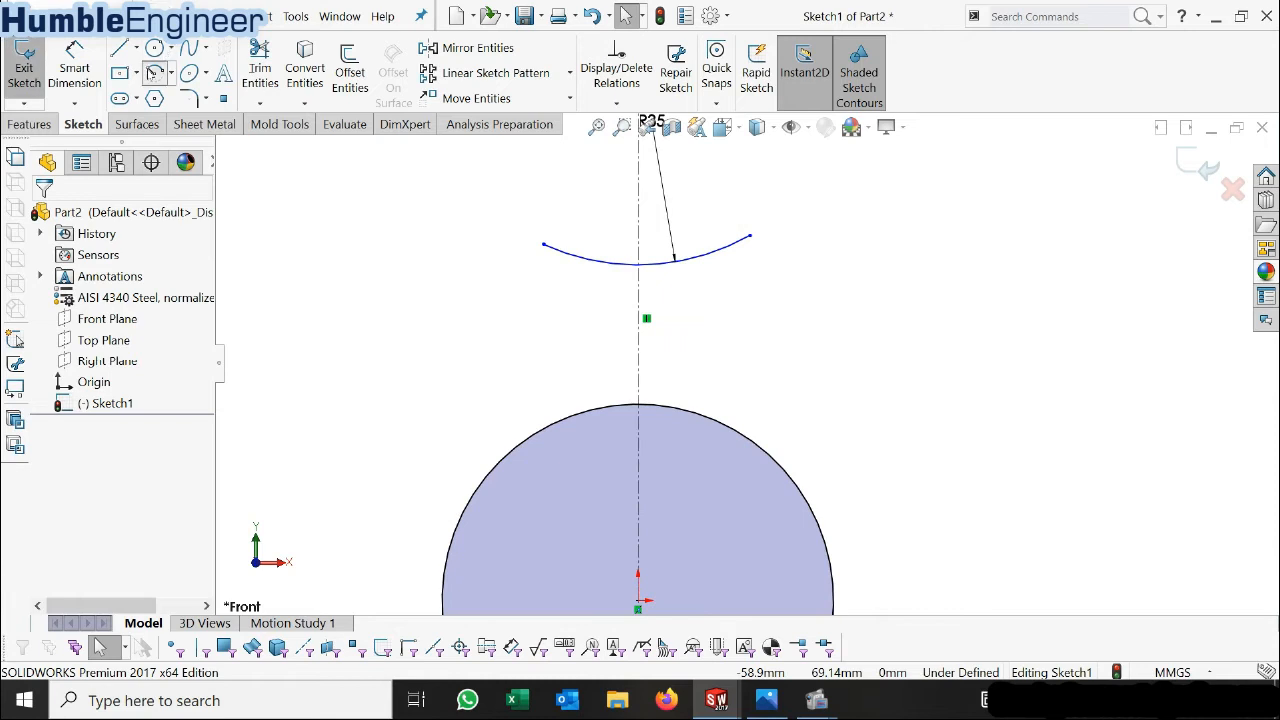
left_click(153, 73)
left_click(137, 49)
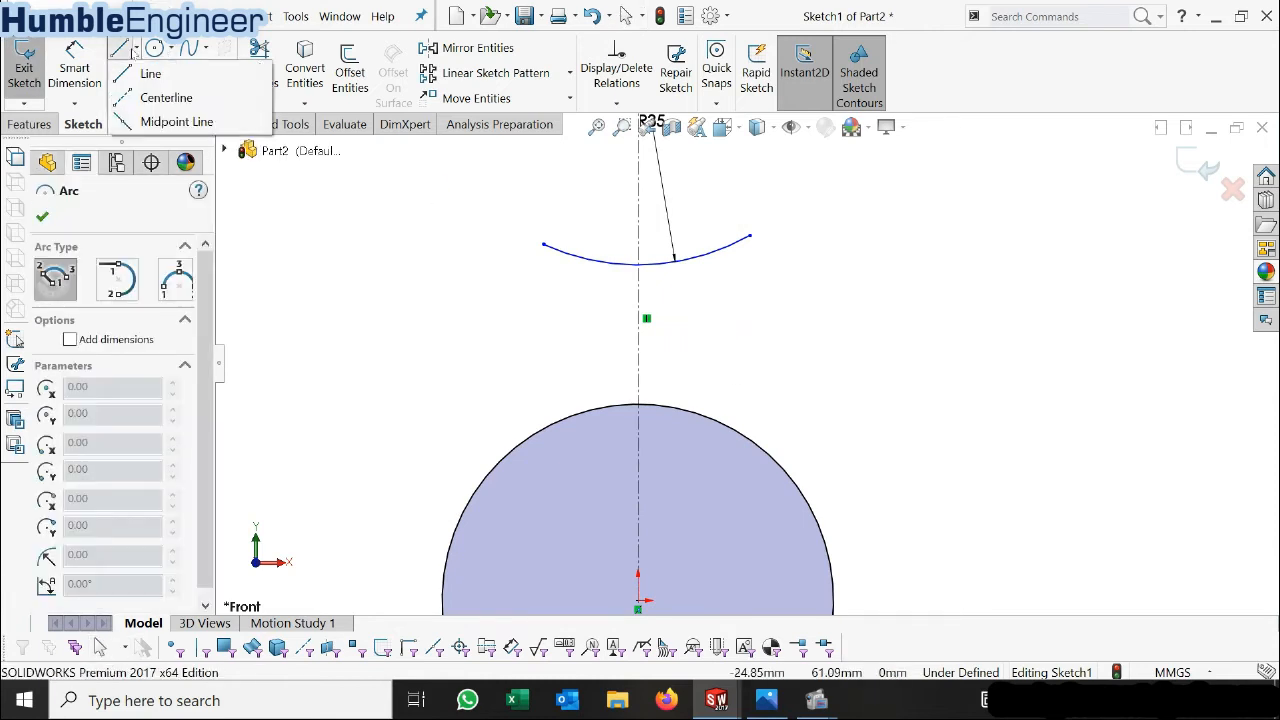
left_click(170, 121)
left_click(137, 49)
left_click(138, 81)
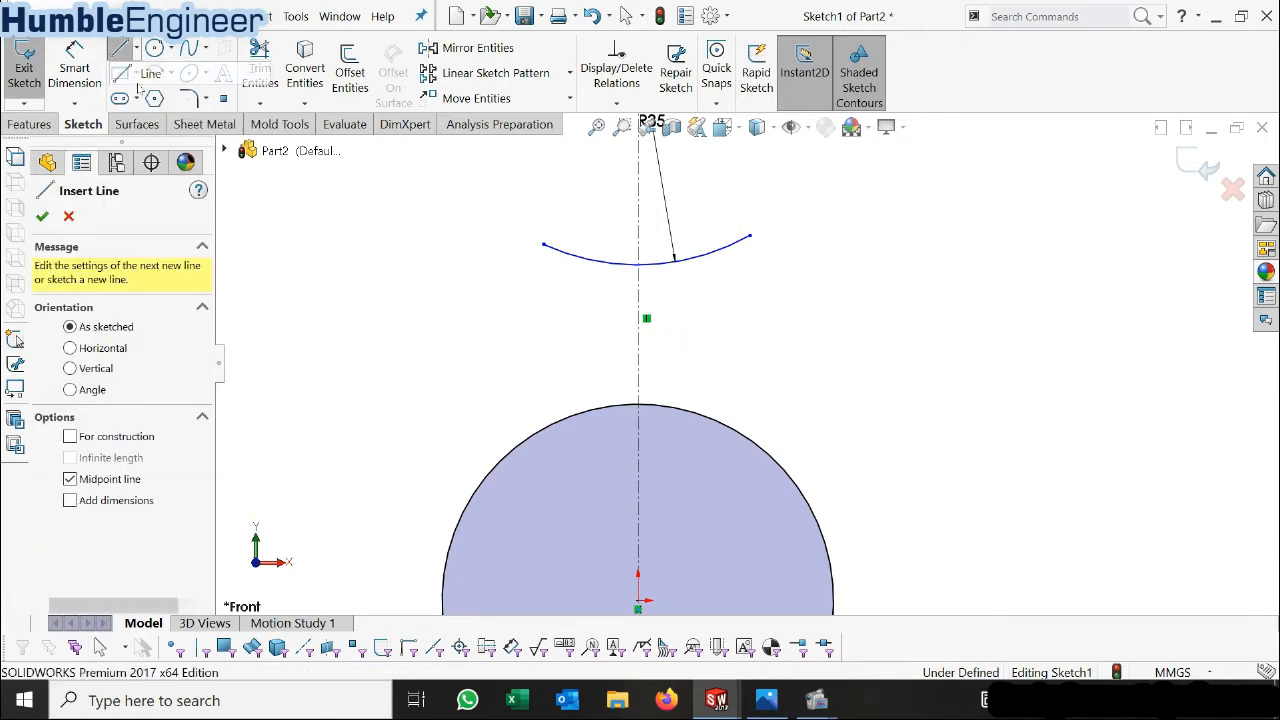
Sketch a centerline from the origin up past the R35 arc's right side, about 28° from the vertical centerline.
left_click(137, 49)
left_click(143, 95)
scroll(734, 354, "up", 3)
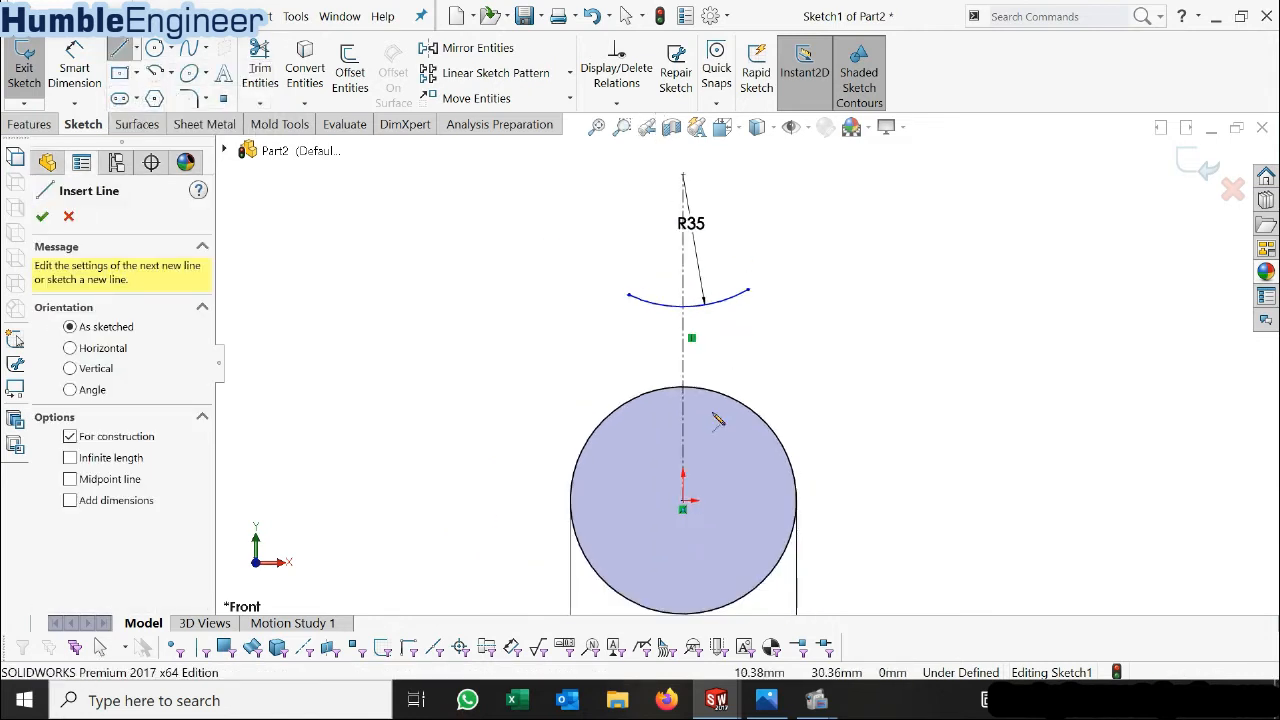
left_click(683, 500)
scroll(731, 434, "down", 2)
scroll(790, 265, "down", 2)
scroll(803, 271, "up", 2)
scroll(803, 276, "down", 1)
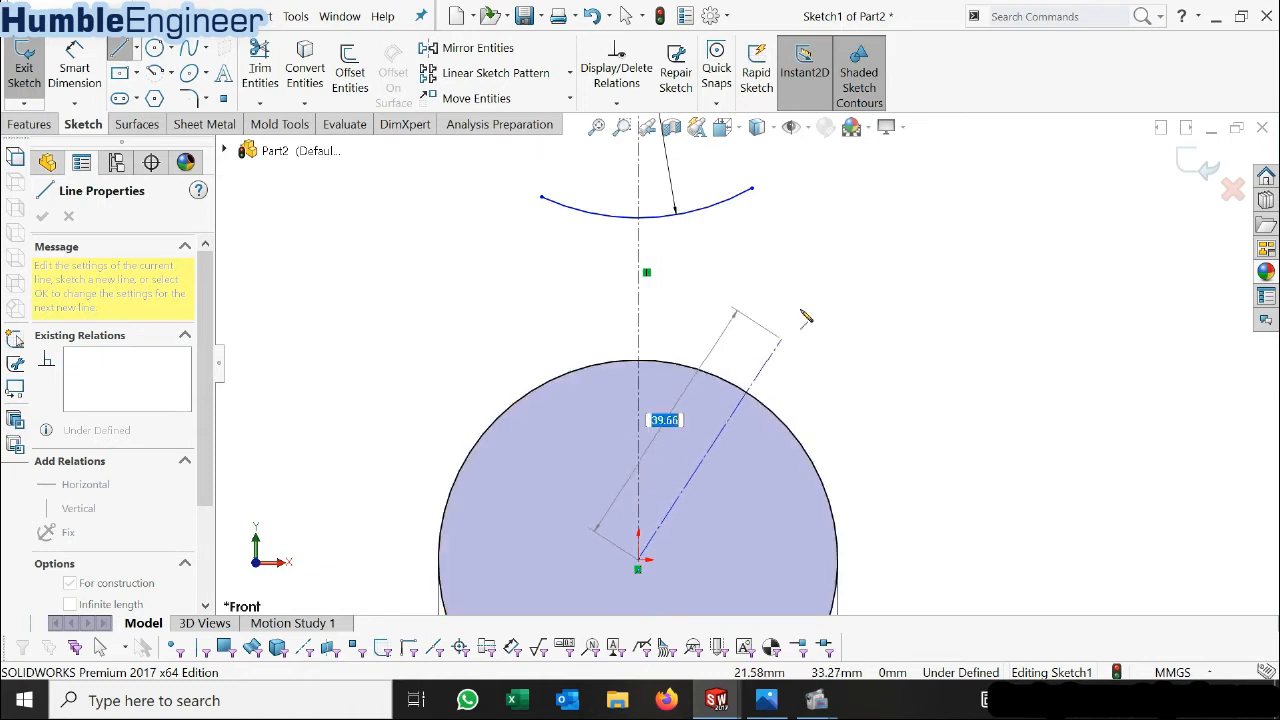
scroll(836, 244, "up", 3)
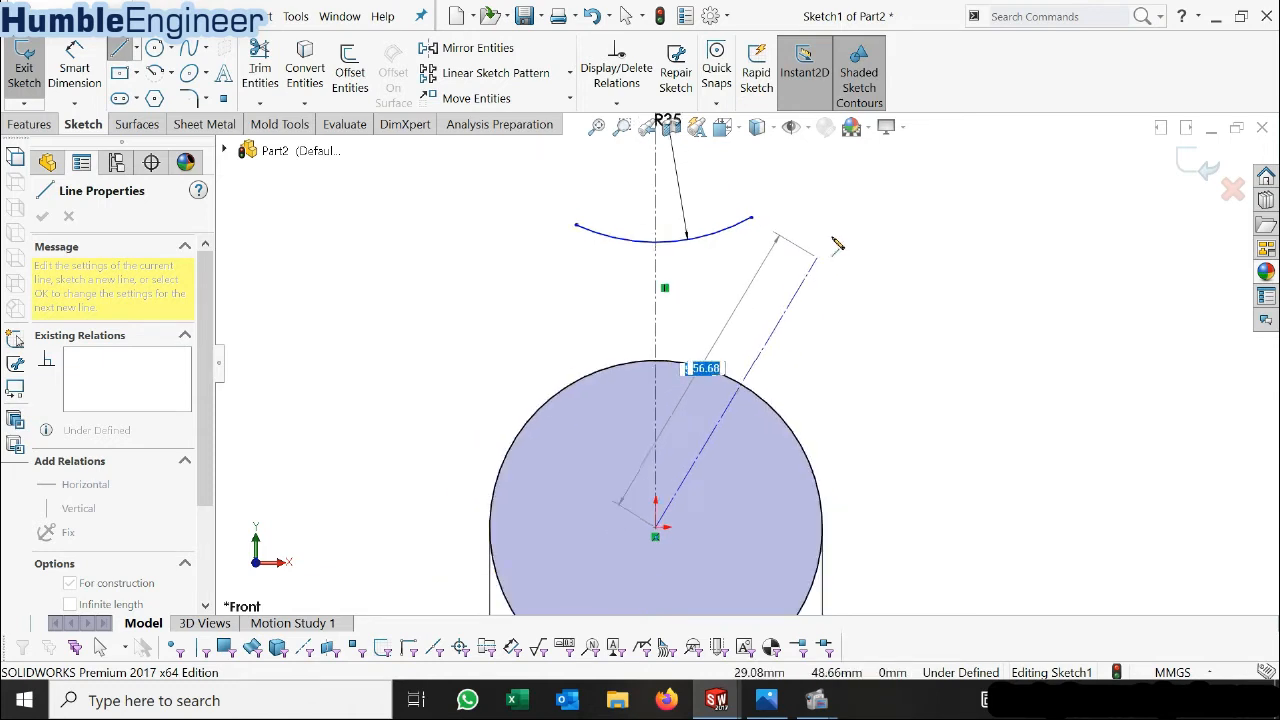
left_click(843, 183)
key("Escape")
scroll(762, 320, "down", 2)
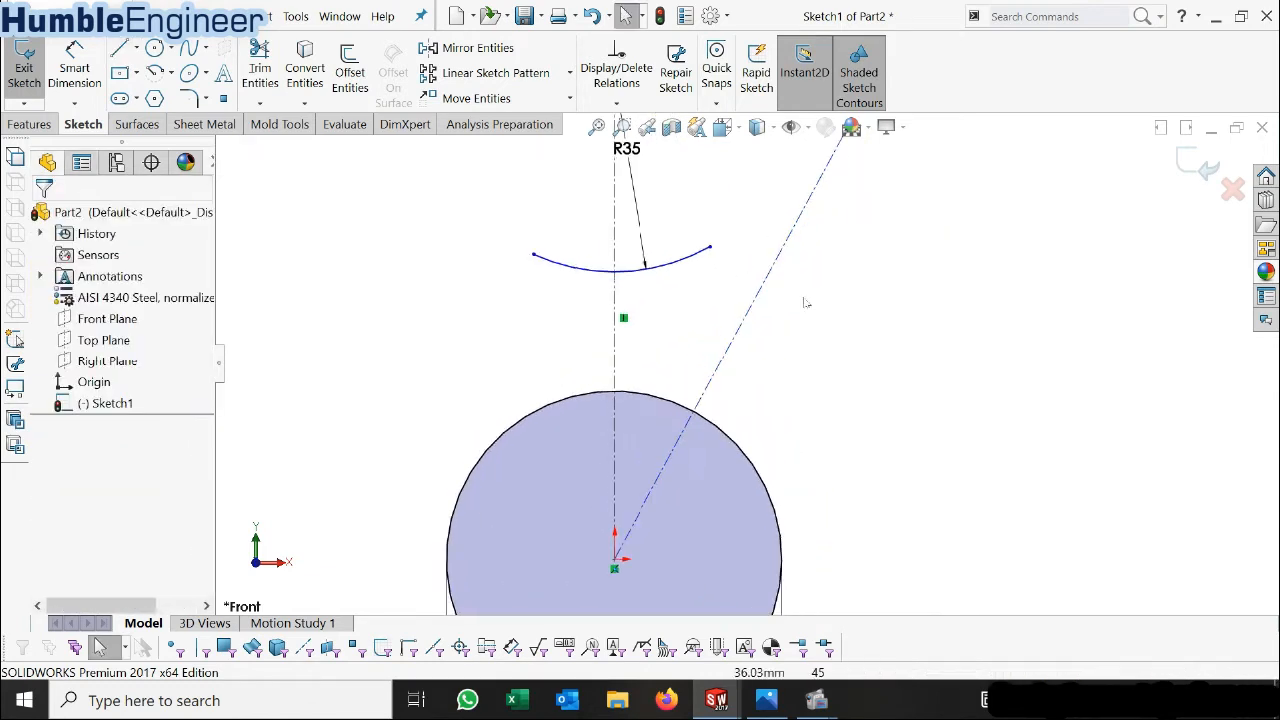
Dimension the angle between the vertical and inclined centerlines as 180/6, giving 30°.
left_click(752, 320)
left_click(617, 353, "ctrl")
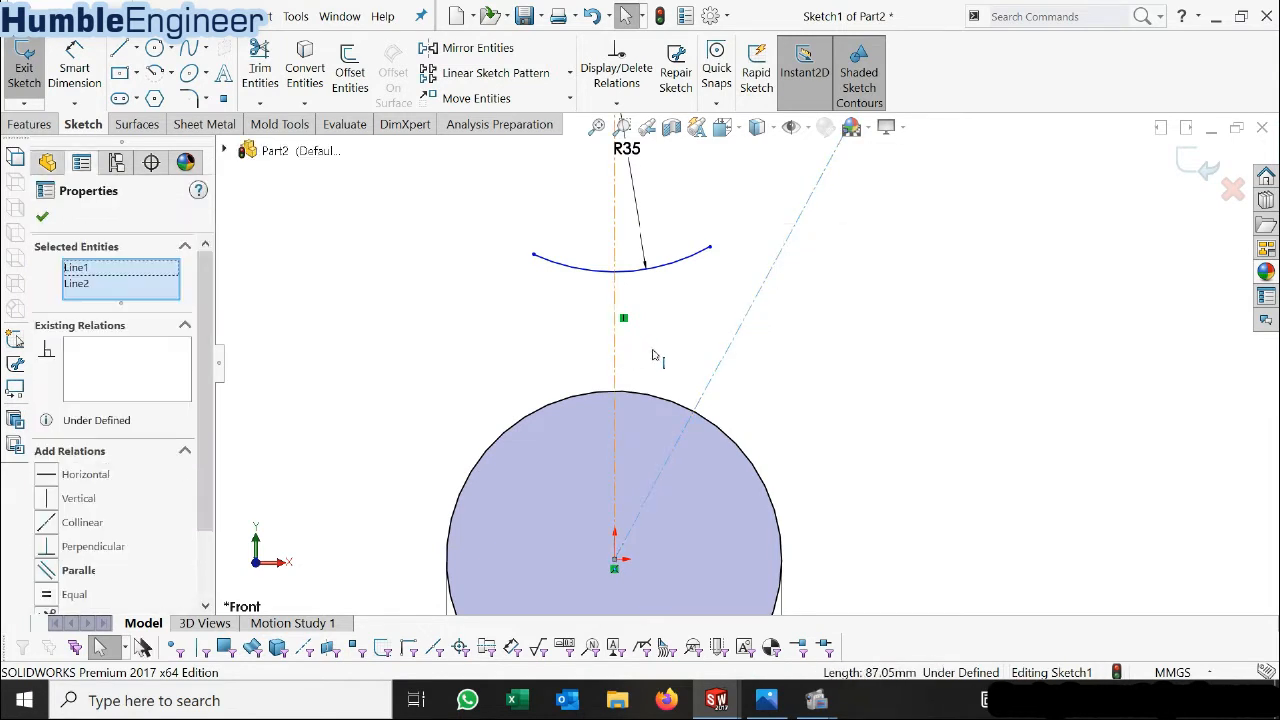
left_click(79, 74)
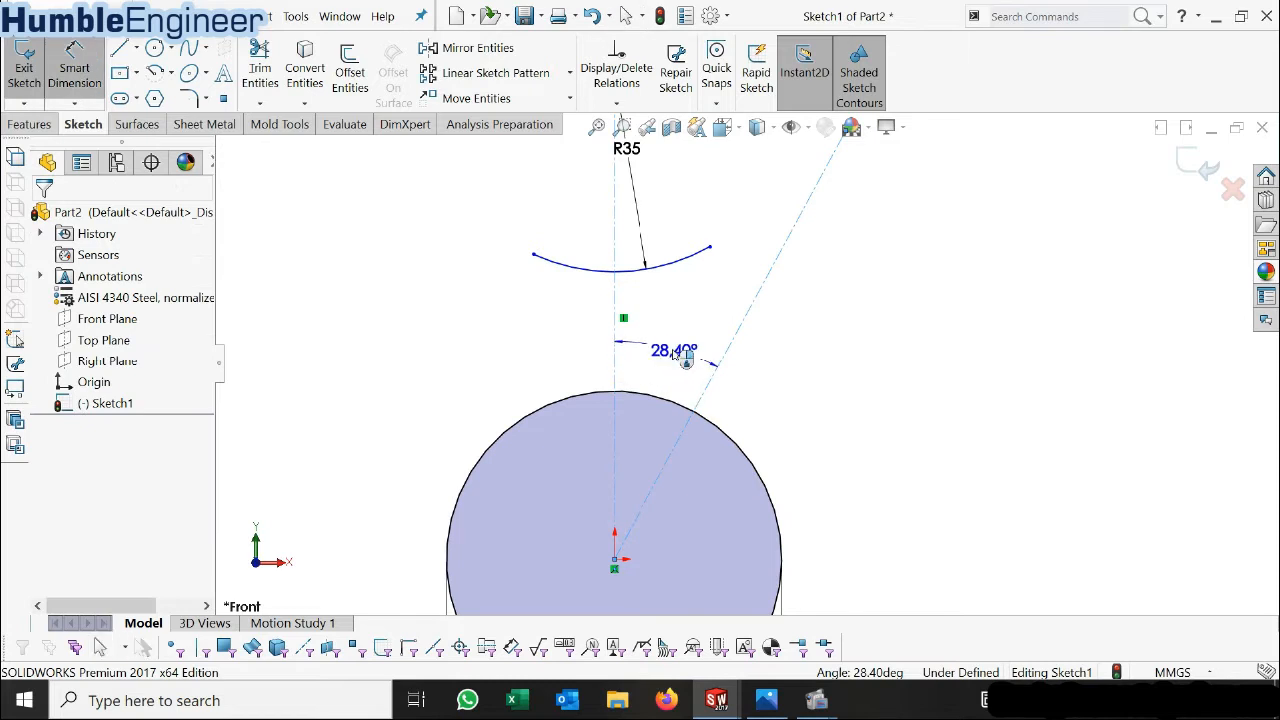
left_click(668, 360)
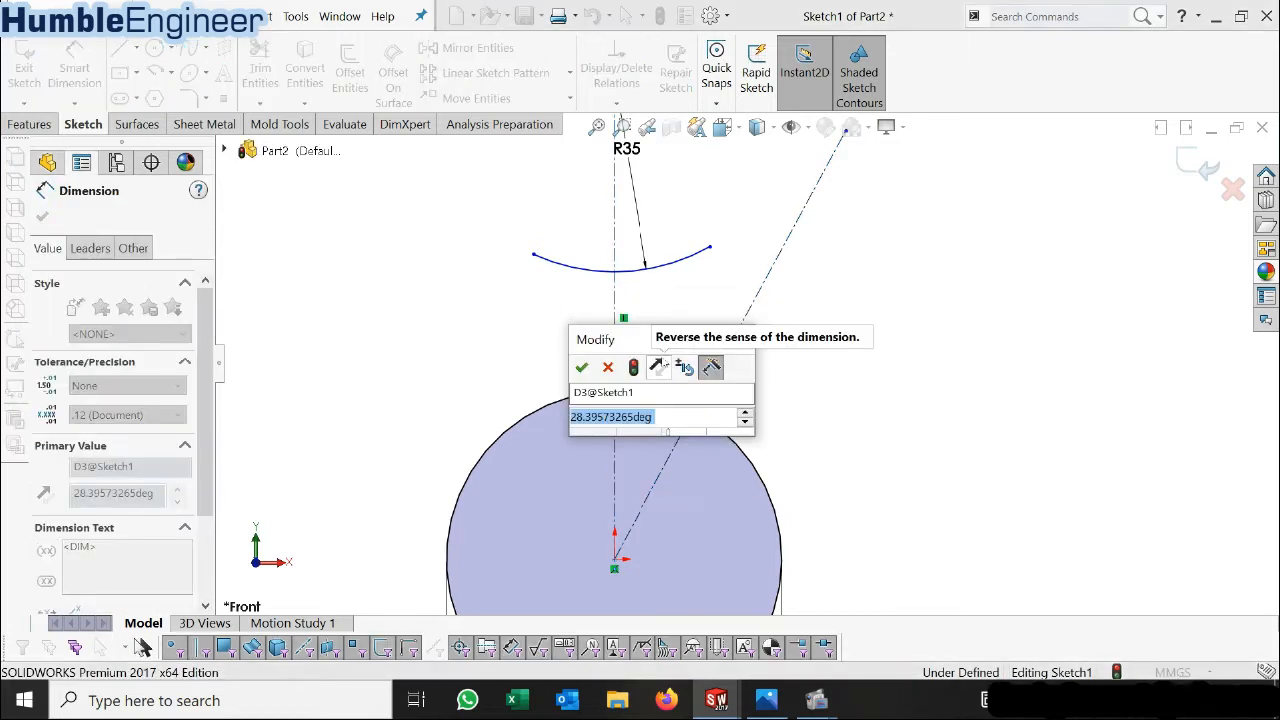
type("180/6")
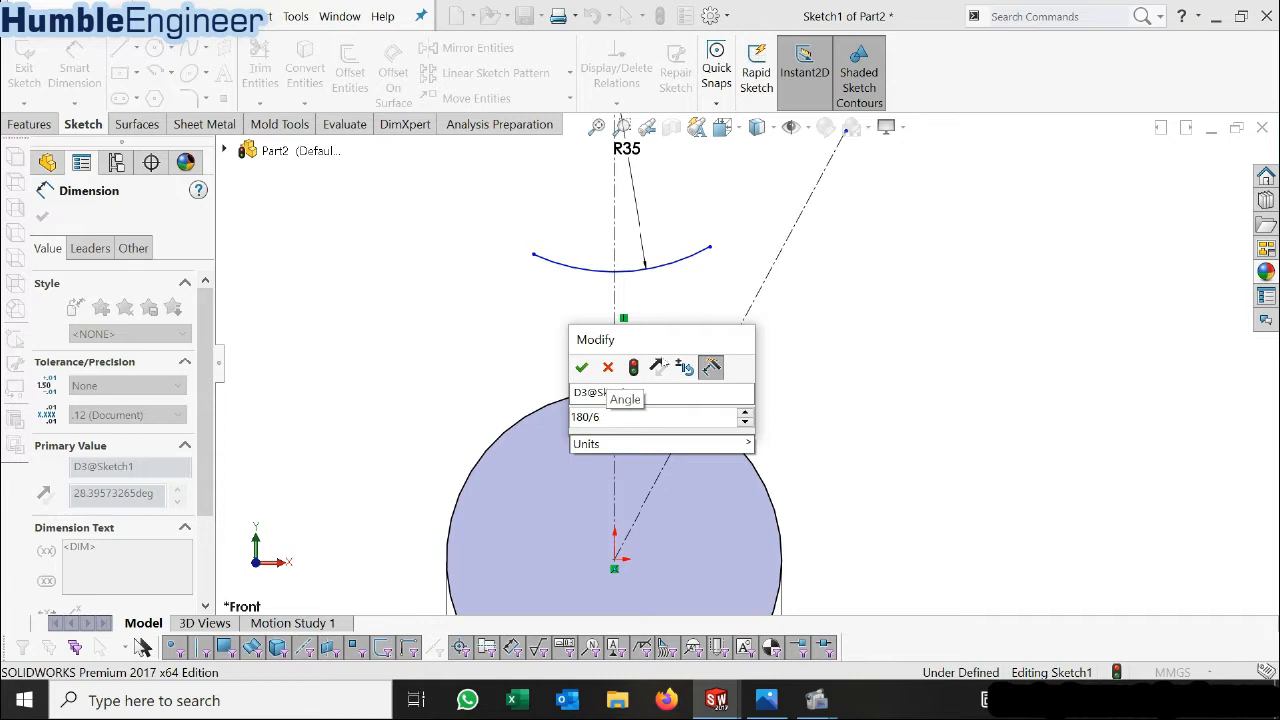
key("Return")
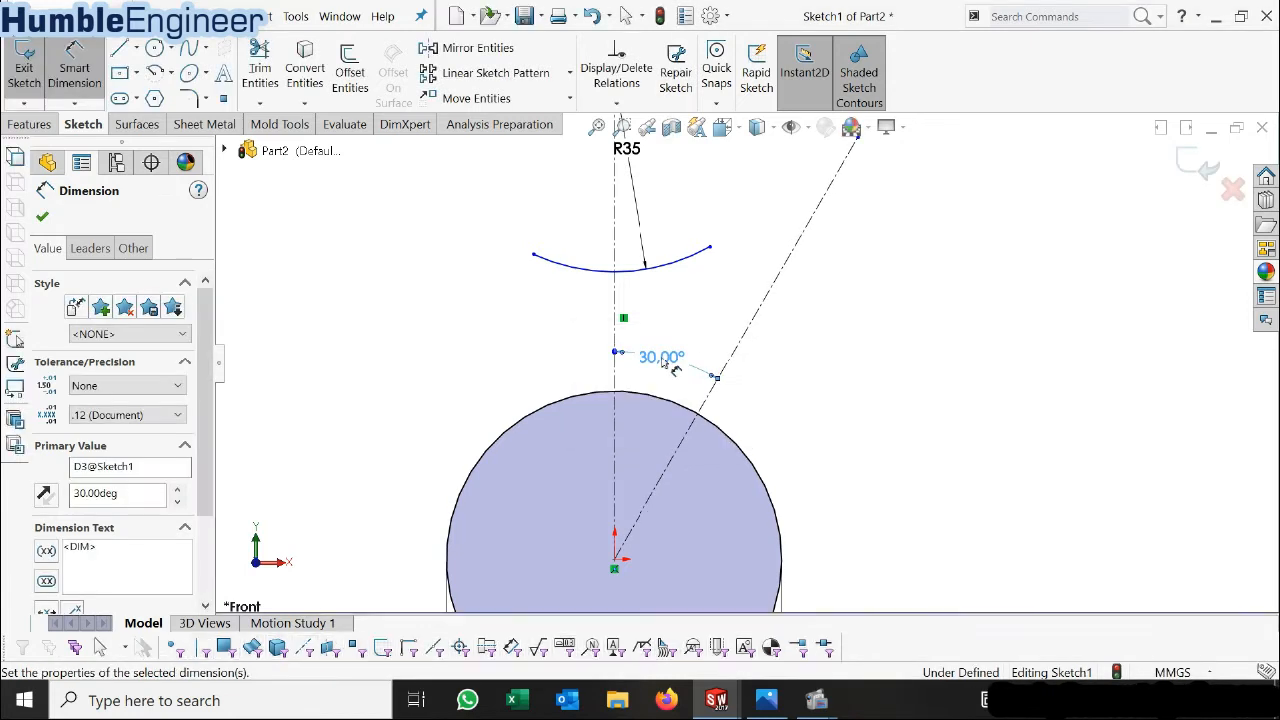
key("Escape")
Sketch a centerpoint arc centred on the inclined centerline just outside the circle, bulging outward and crossing that centerline.
scroll(780, 380, "up", 4)
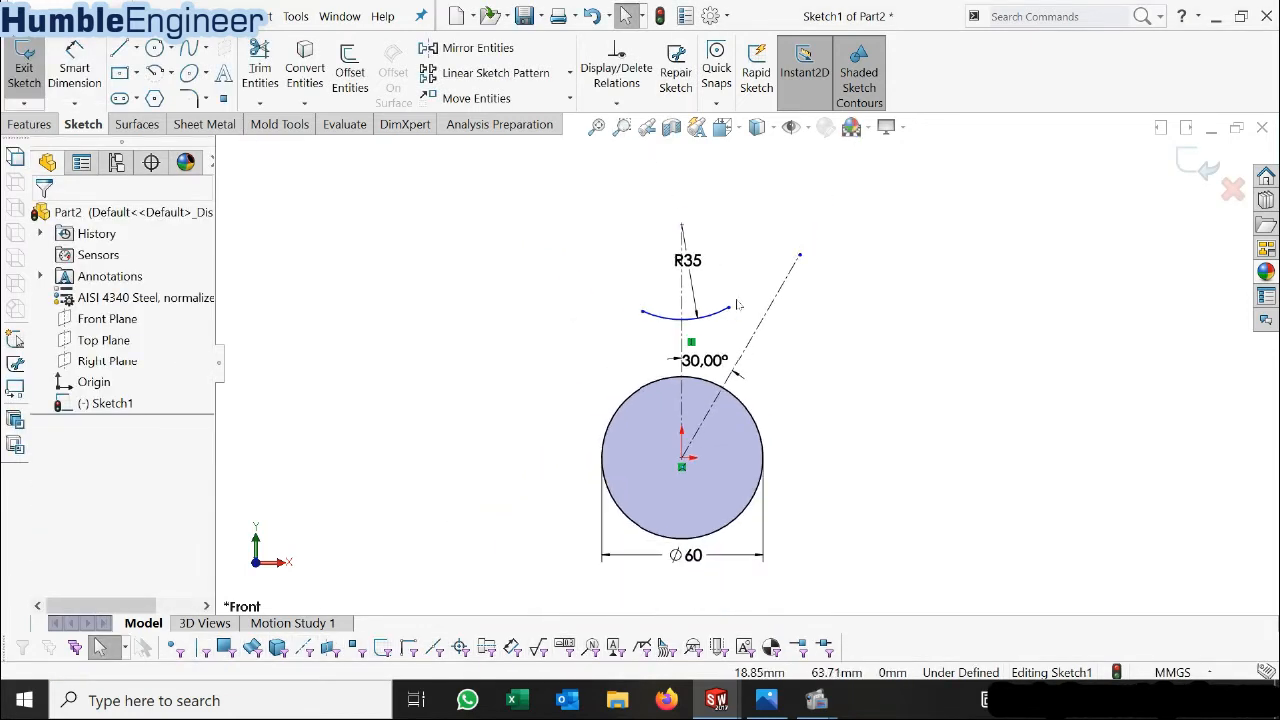
scroll(800, 334, "down", 3)
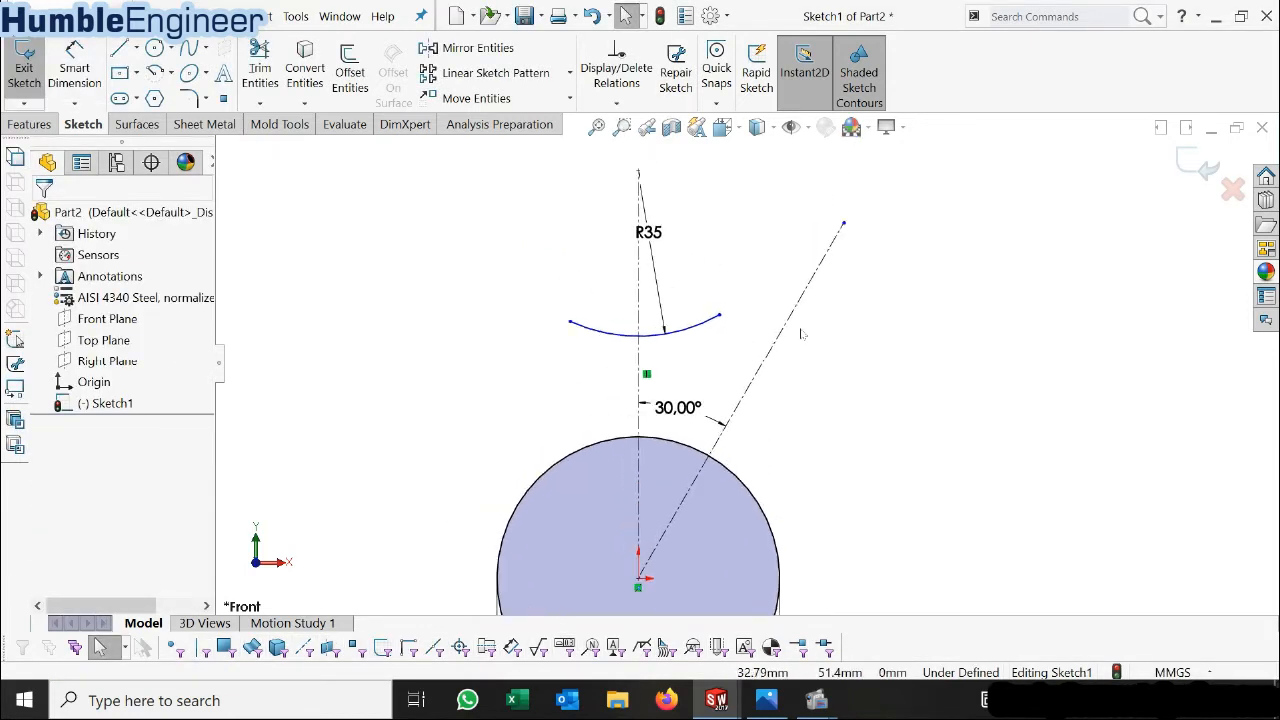
left_click(156, 73)
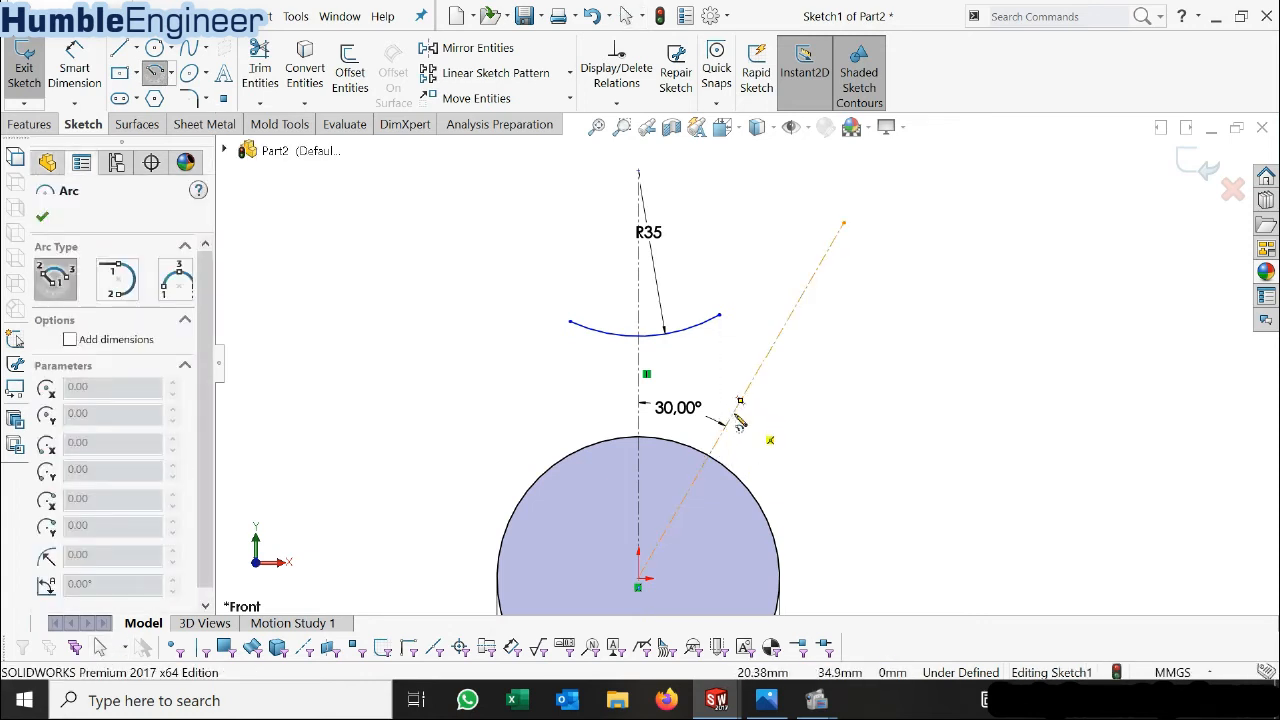
left_click(738, 401)
left_click(740, 338)
left_click(803, 381)
key("Escape")
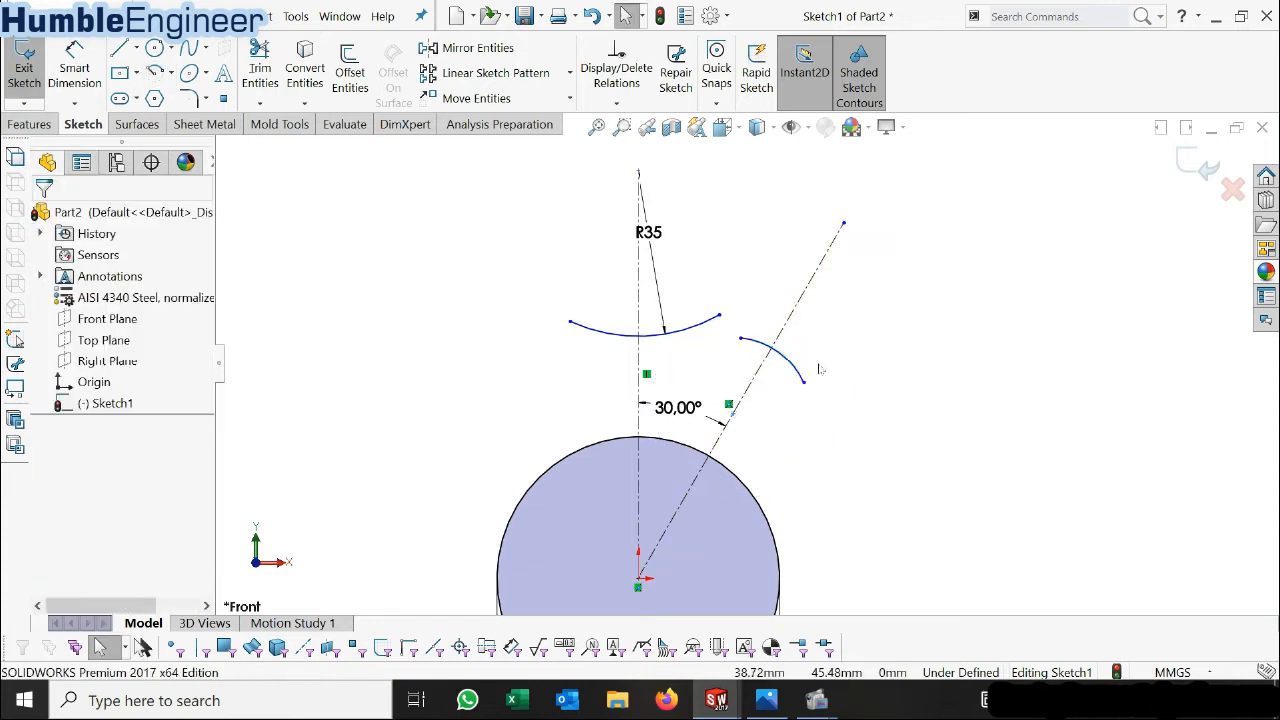
Merge the new arc's upper-left endpoint with the right endpoint of the R35 arc.
scroll(777, 342, "down", 5)
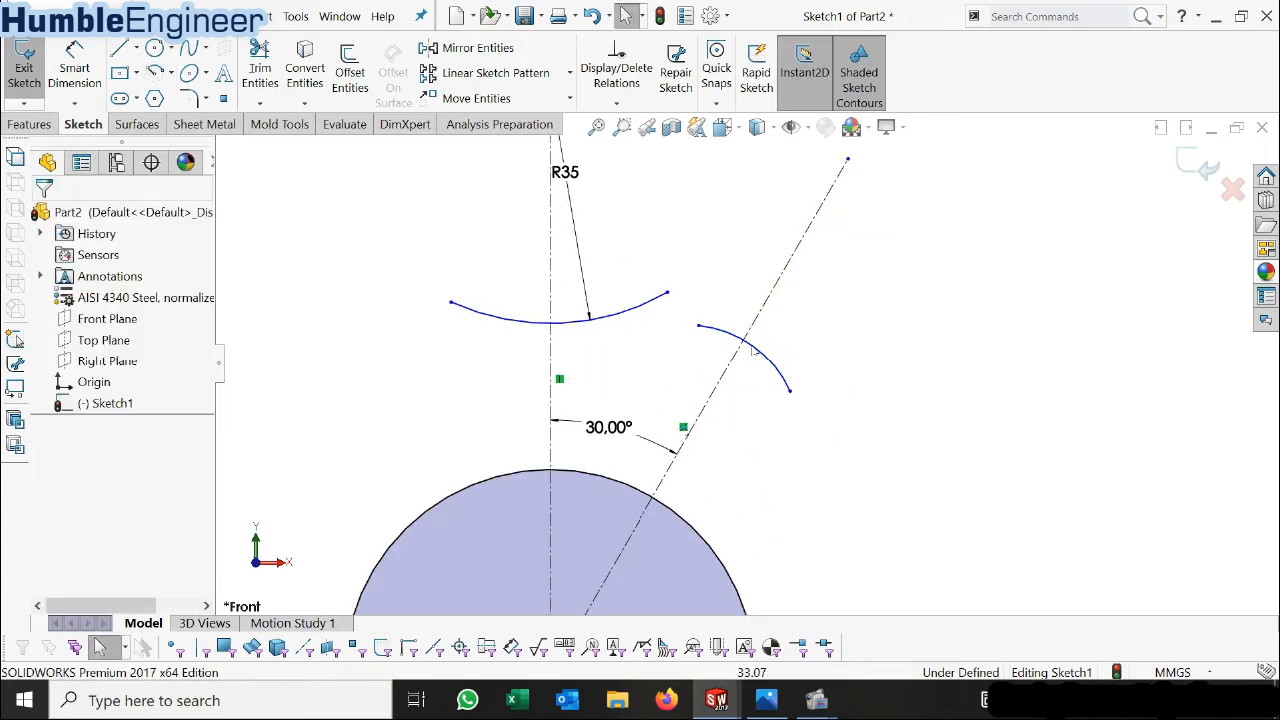
left_click(698, 334)
left_click(652, 285, "ctrl")
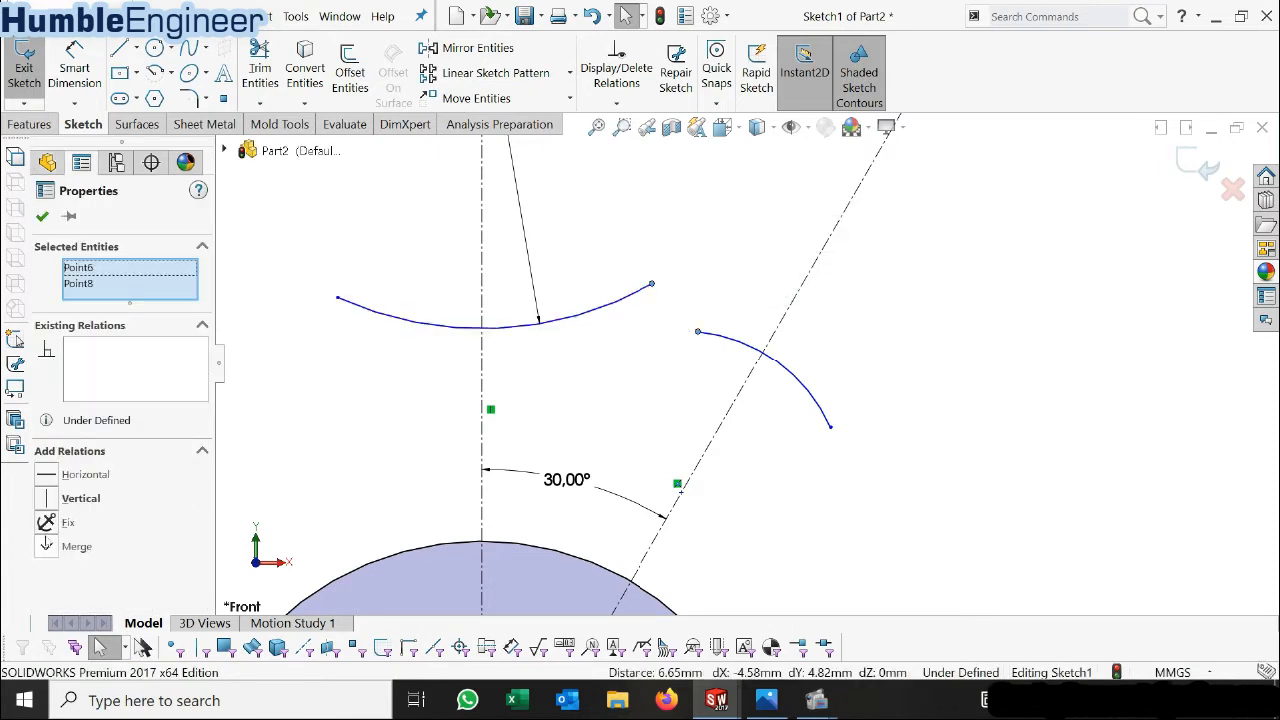
left_click(47, 549)
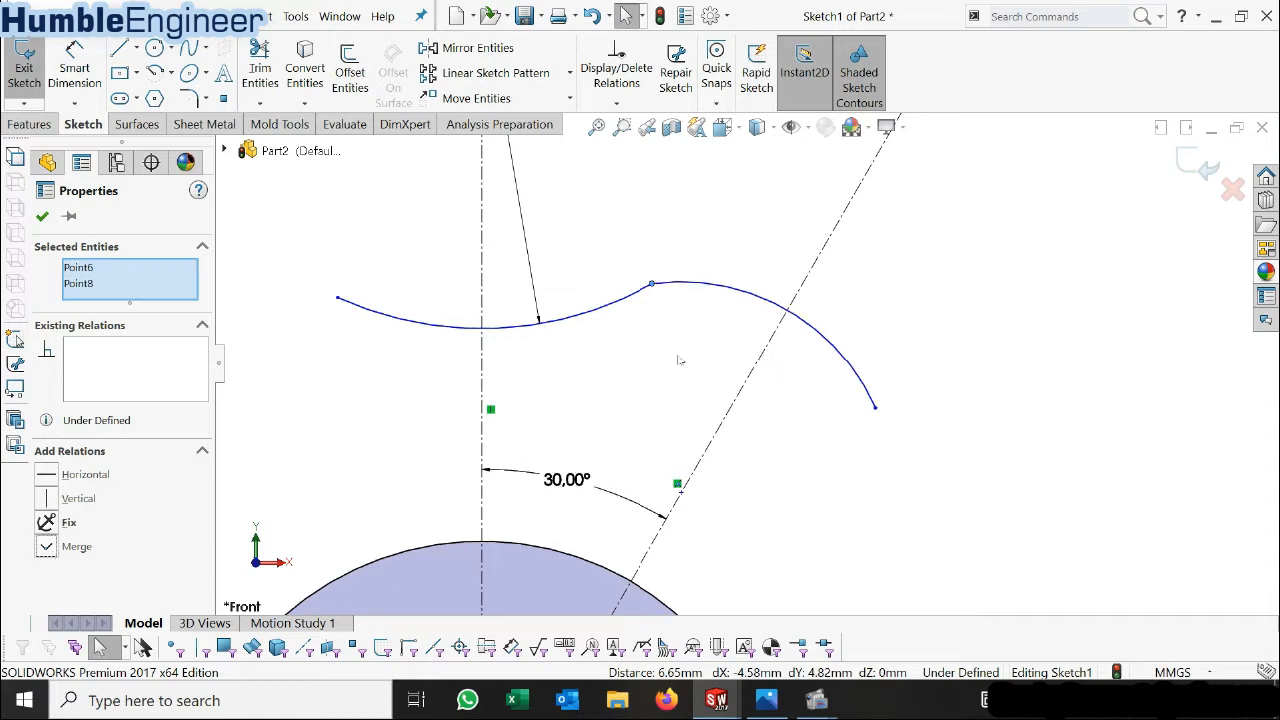
left_click(671, 371)
Make the two joined arcs tangent to each other.
left_click(680, 288)
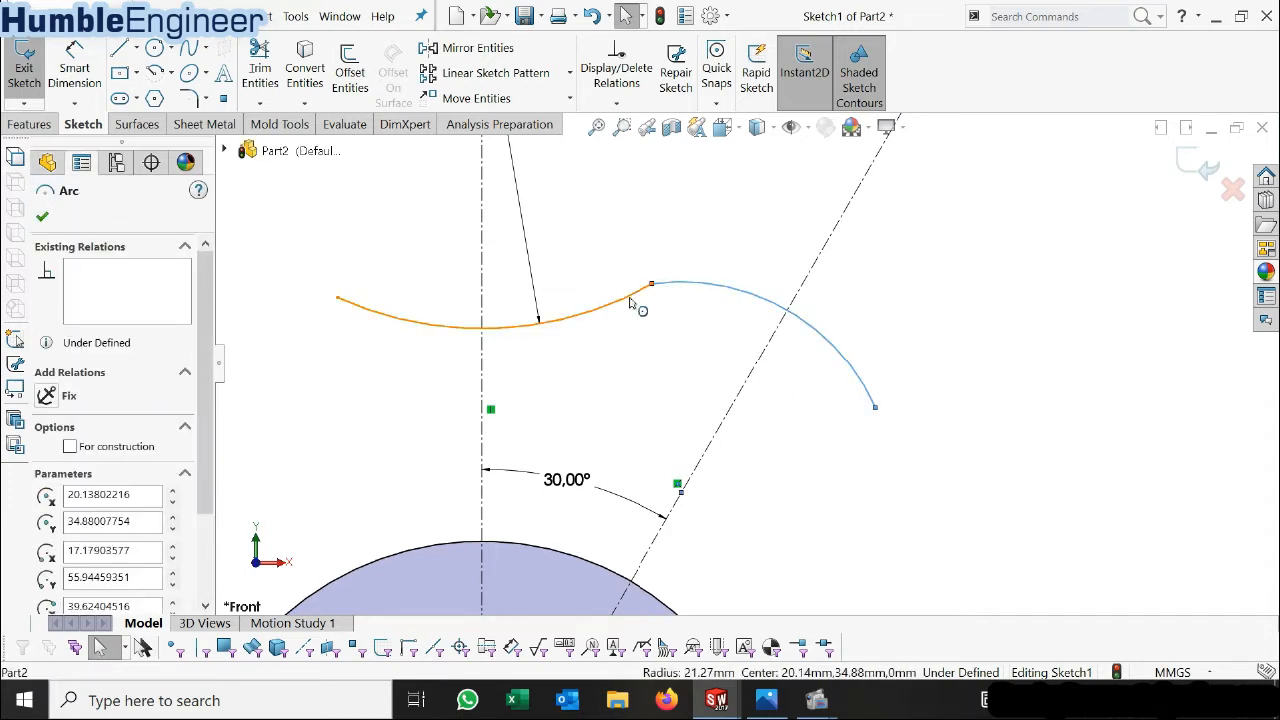
left_click(638, 296, "ctrl")
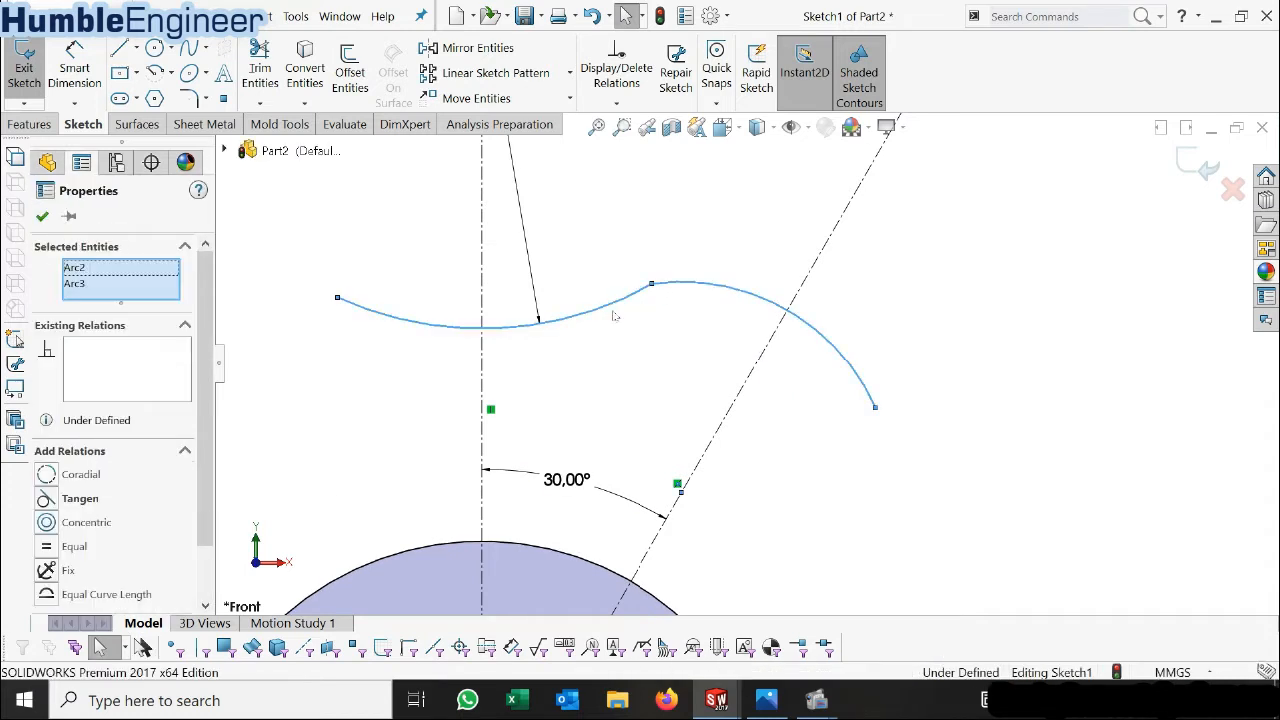
left_click(46, 500)
left_click(600, 367)
key("f")
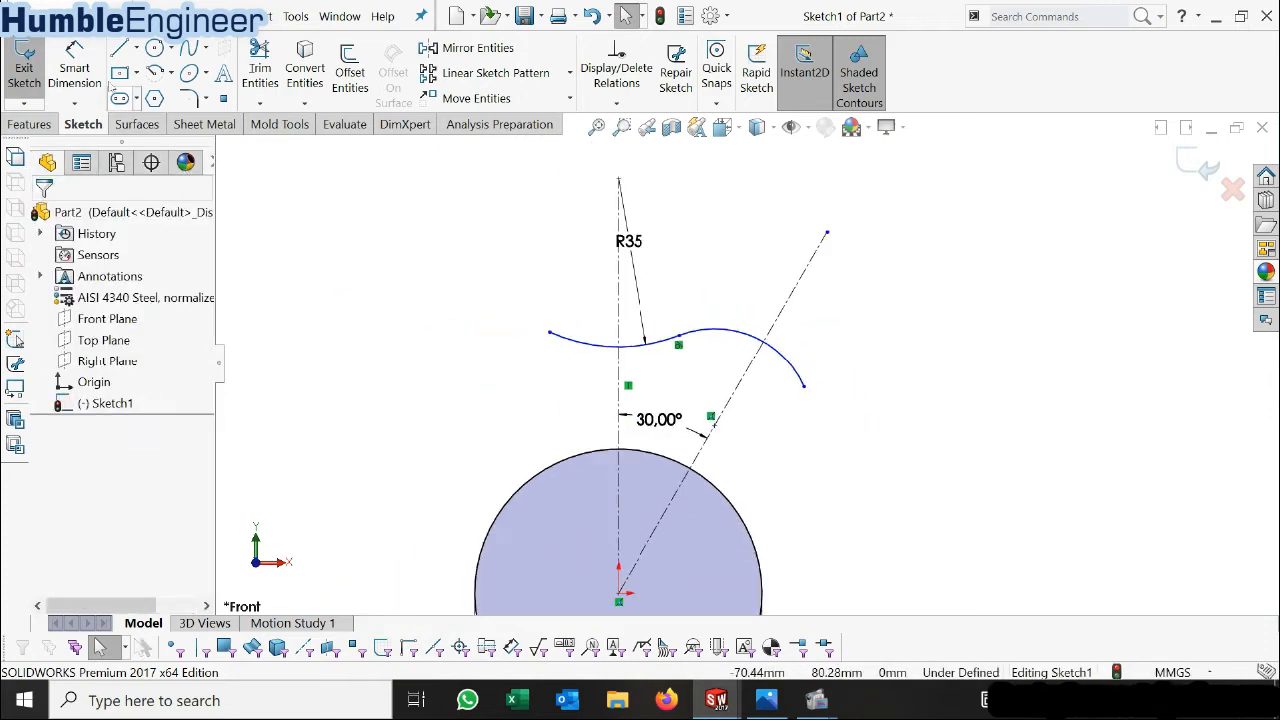
Check the knob drawing and set the radius of the outward-bulging arc on the inclined centerline to 22 mm.
left_click(78, 70)
left_click(766, 700)
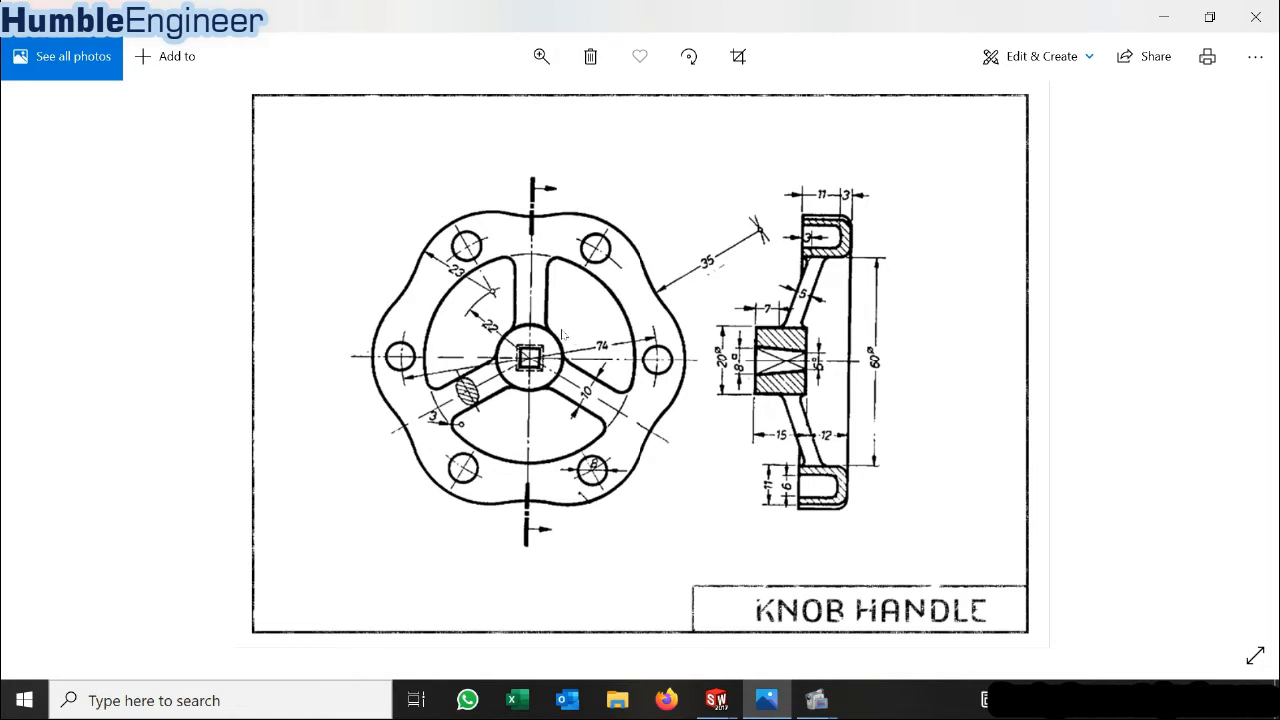
mouse_move(716, 700)
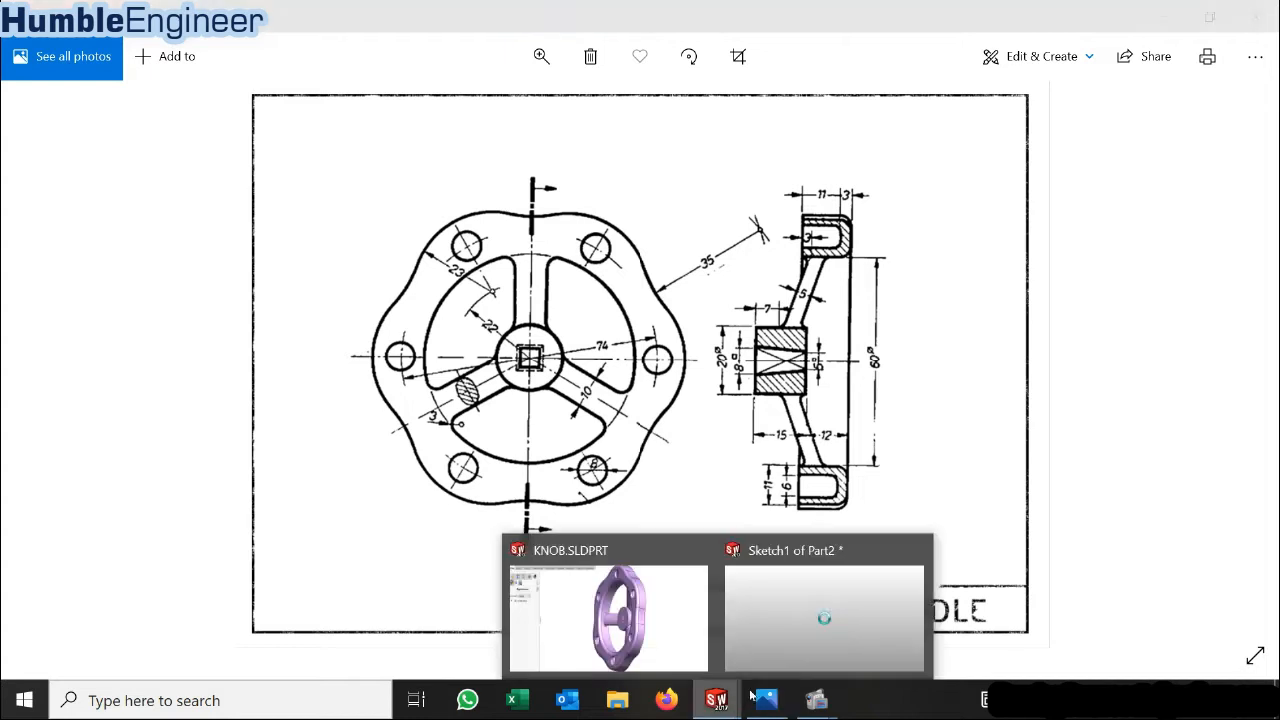
mouse_move(806, 643)
left_click(806, 643)
left_click(746, 338)
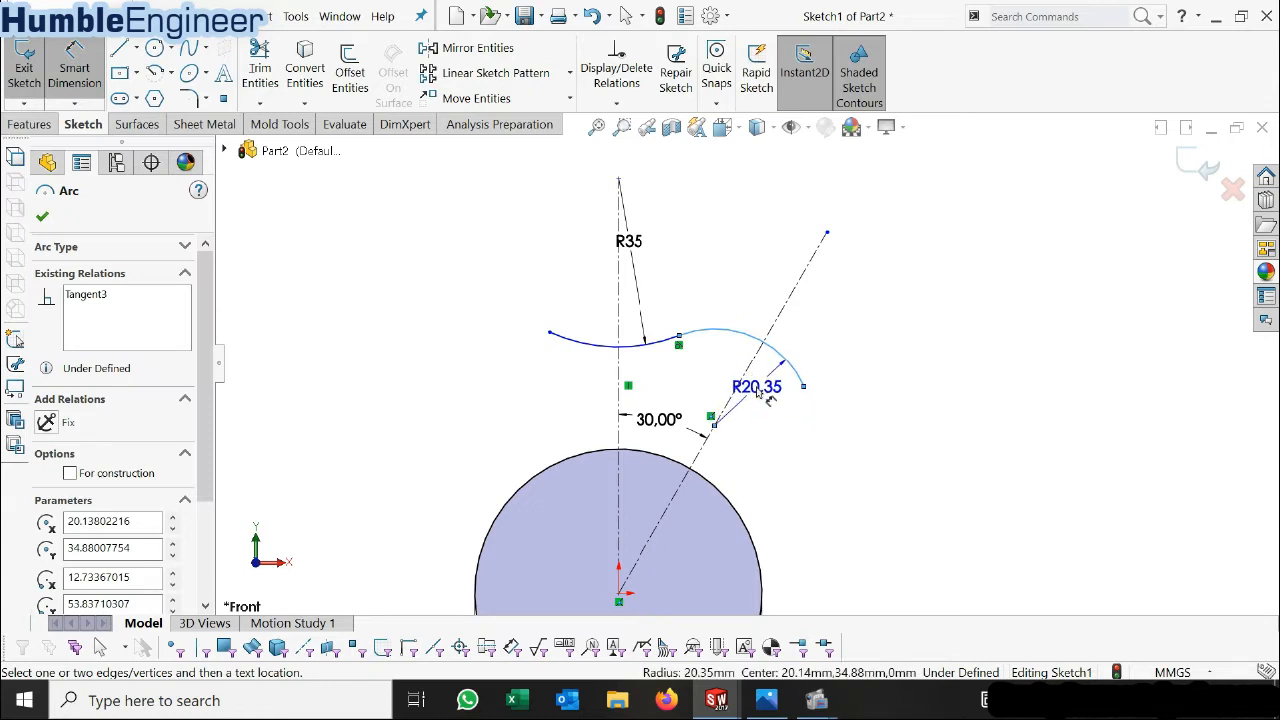
left_click(758, 392)
type("22")
key("Return")
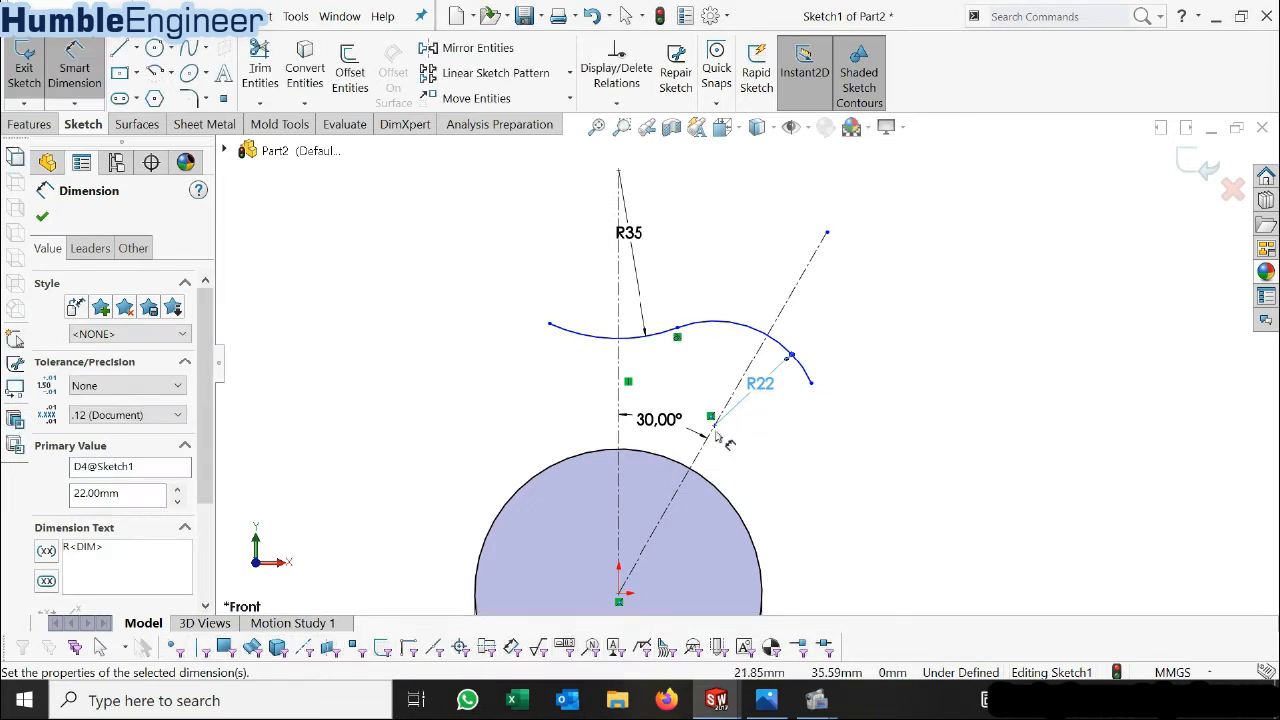
Dimension the distance from the R22 arc's centre to the origin as 23 mm.
left_click(712, 428)
scroll(712, 430, "up", 3)
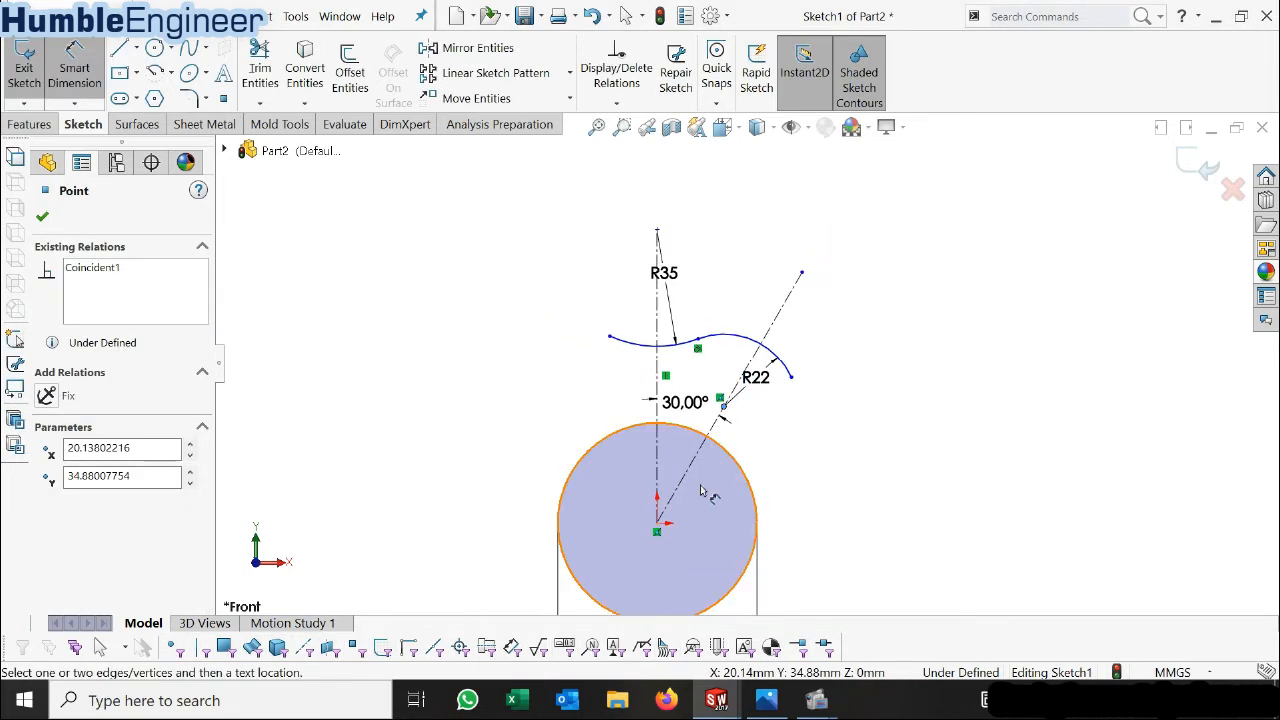
left_click(657, 525)
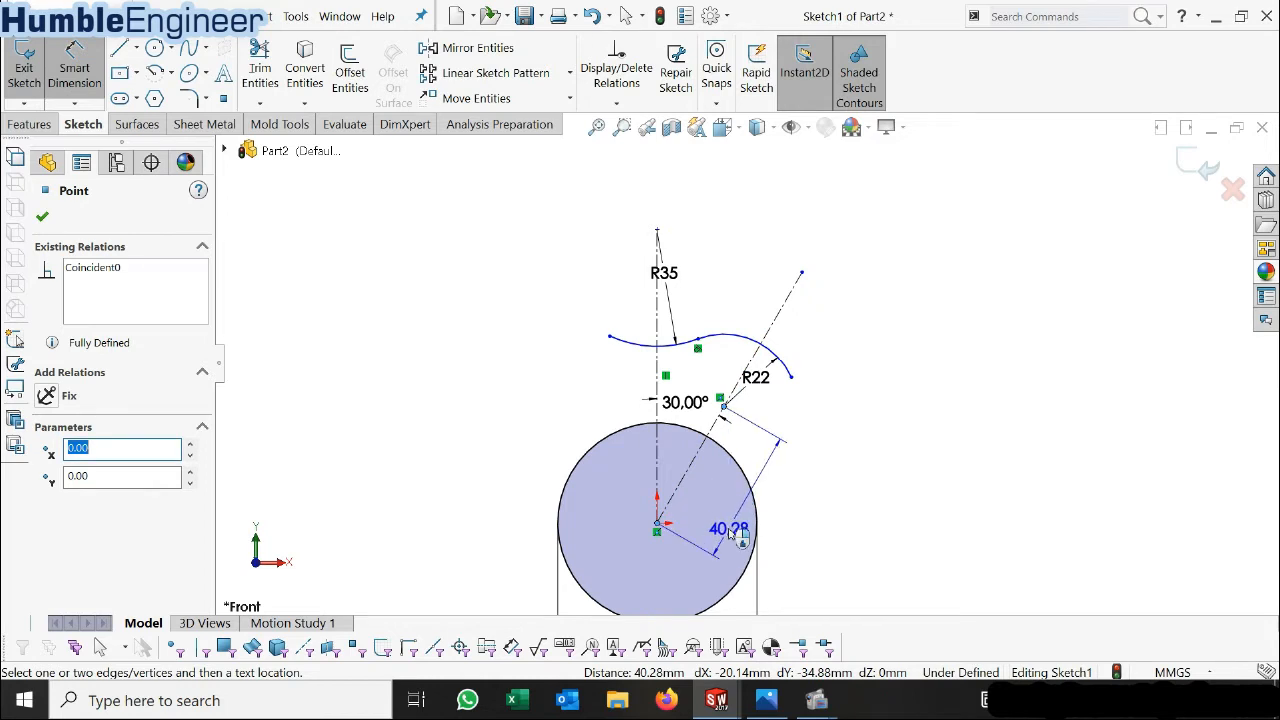
left_click(740, 535)
type("23")
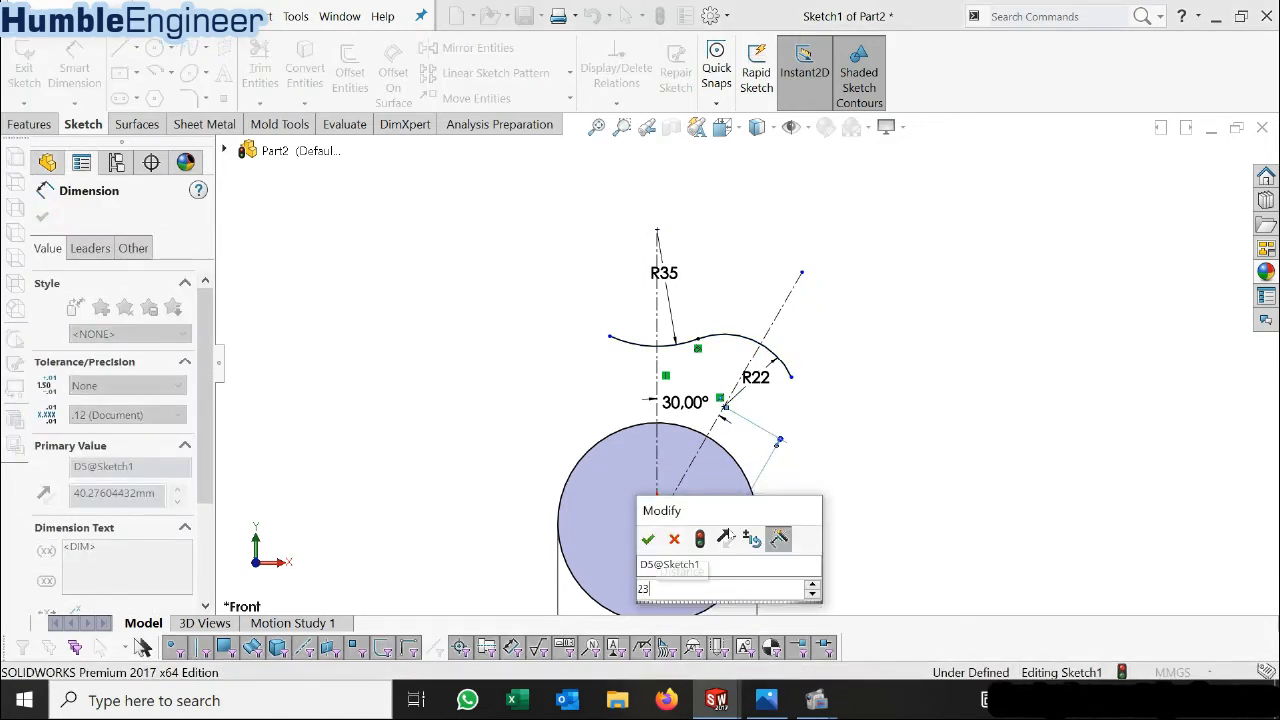
key("Return")
key("Escape")
scroll(700, 447, "down", 3)
key("Escape")
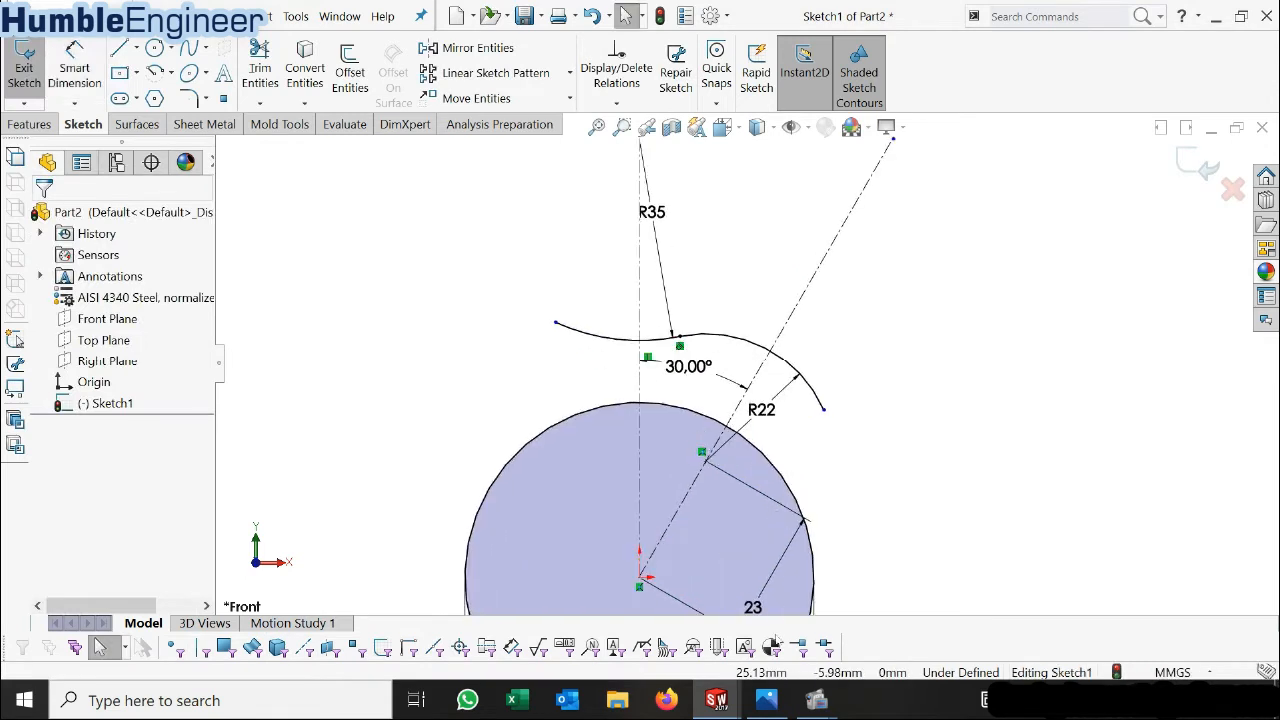
Check the knob drawing and set the radius of the outward-bulging arc to 23 mm.
left_click(766, 702)
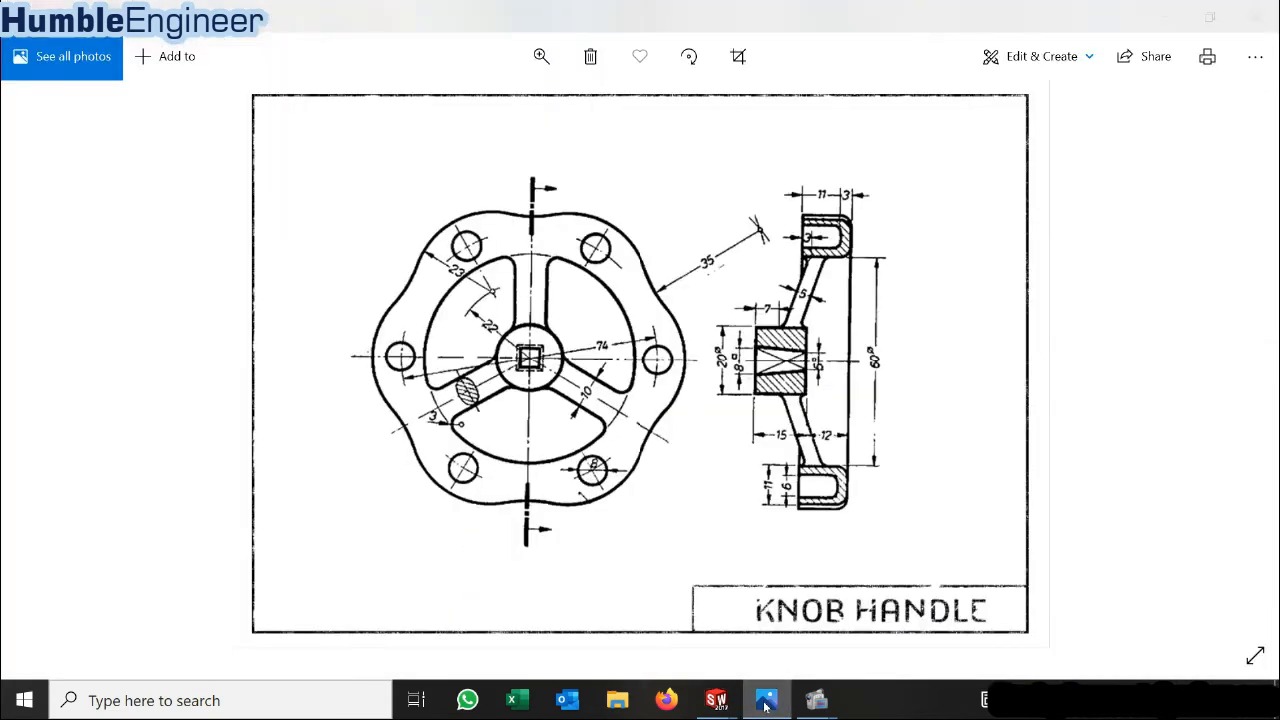
left_click(766, 703)
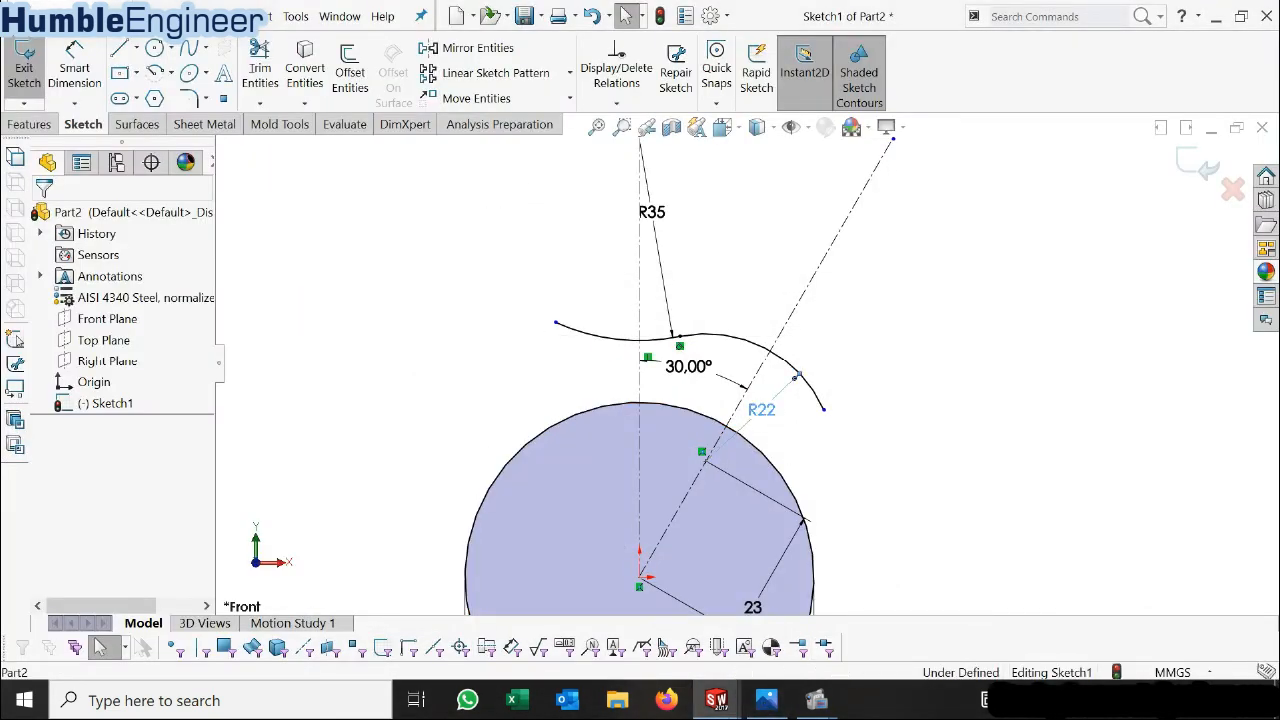
double_click(760, 411)
type("22")
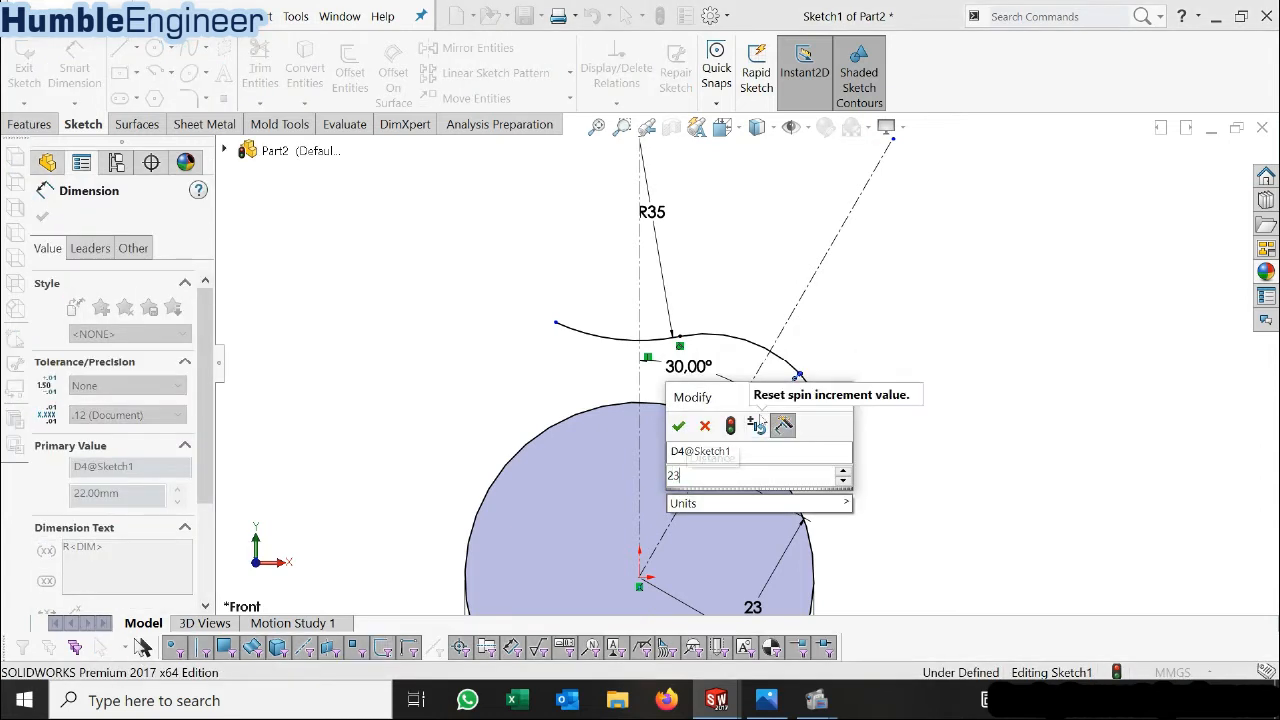
key("Return")
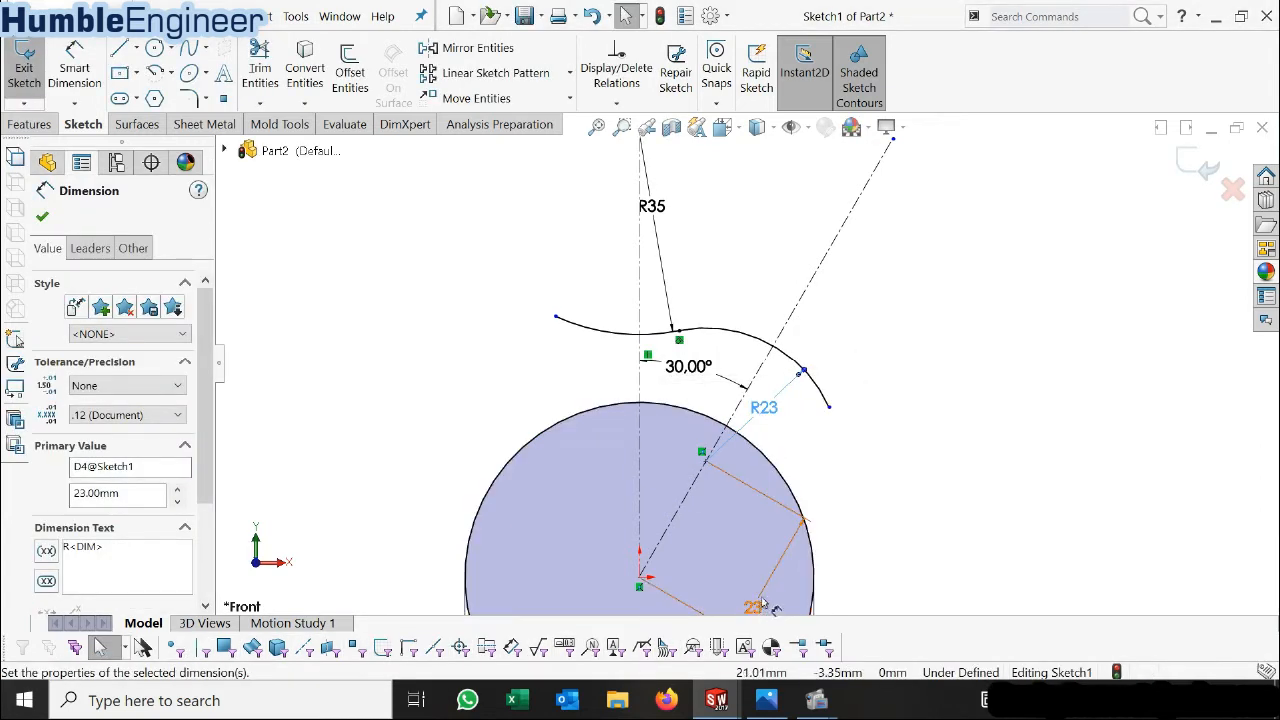
Set the distance between the origin and the outward-bulging arc's centre to 22 mm.
double_click(762, 608)
left_click(752, 607)
type("22")
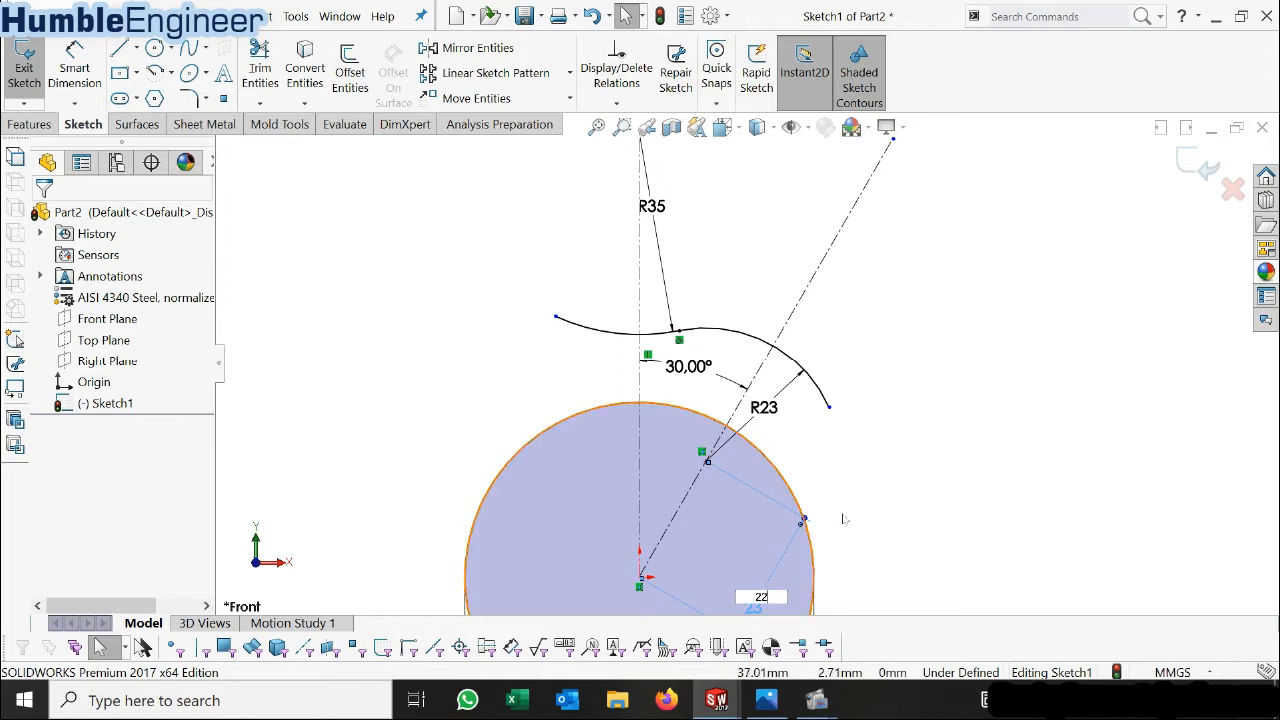
key("Return")
Trim away the part of the R23 arc that extends beyond the inclined centerline.
scroll(858, 393, "down", 3)
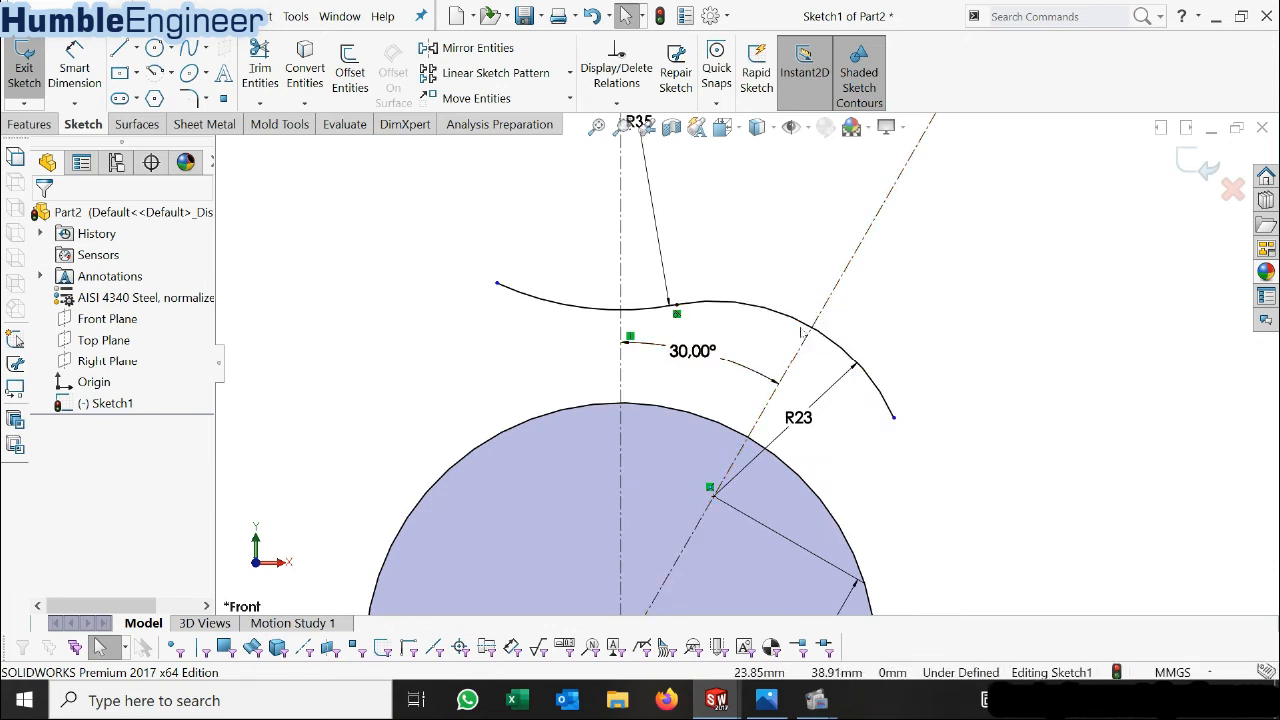
left_click(260, 68)
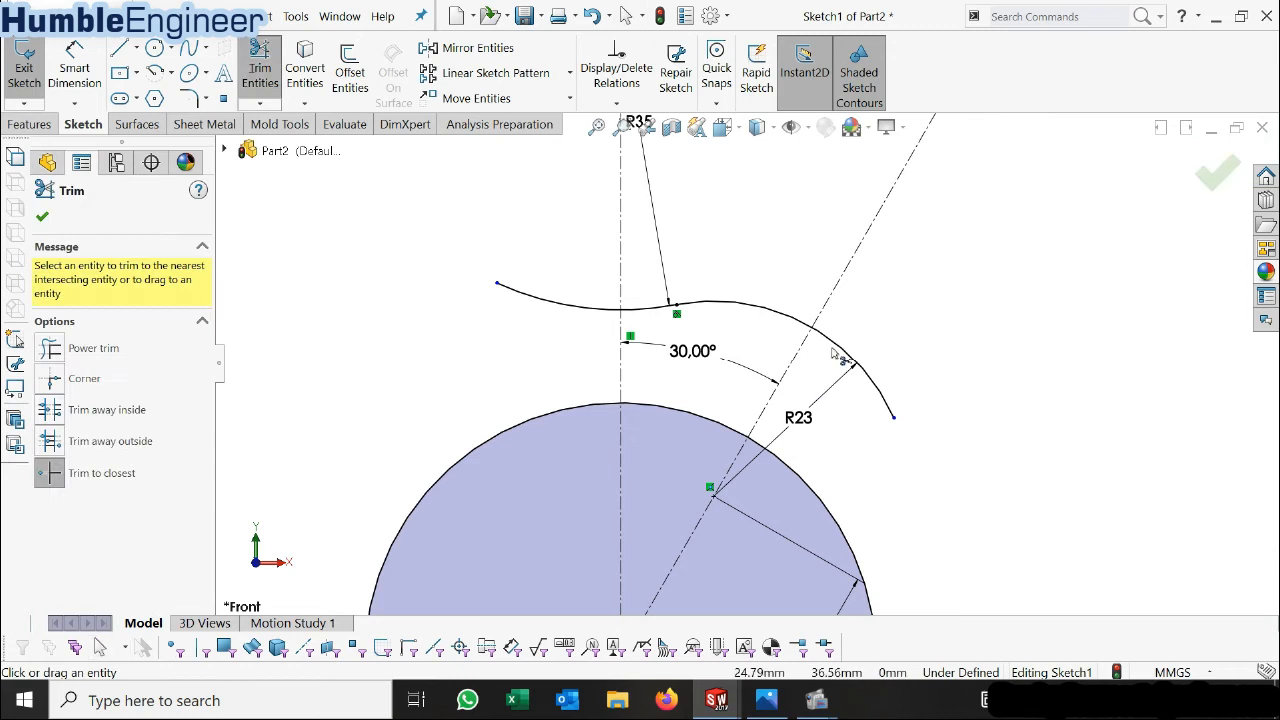
left_click(845, 355)
key("Escape")
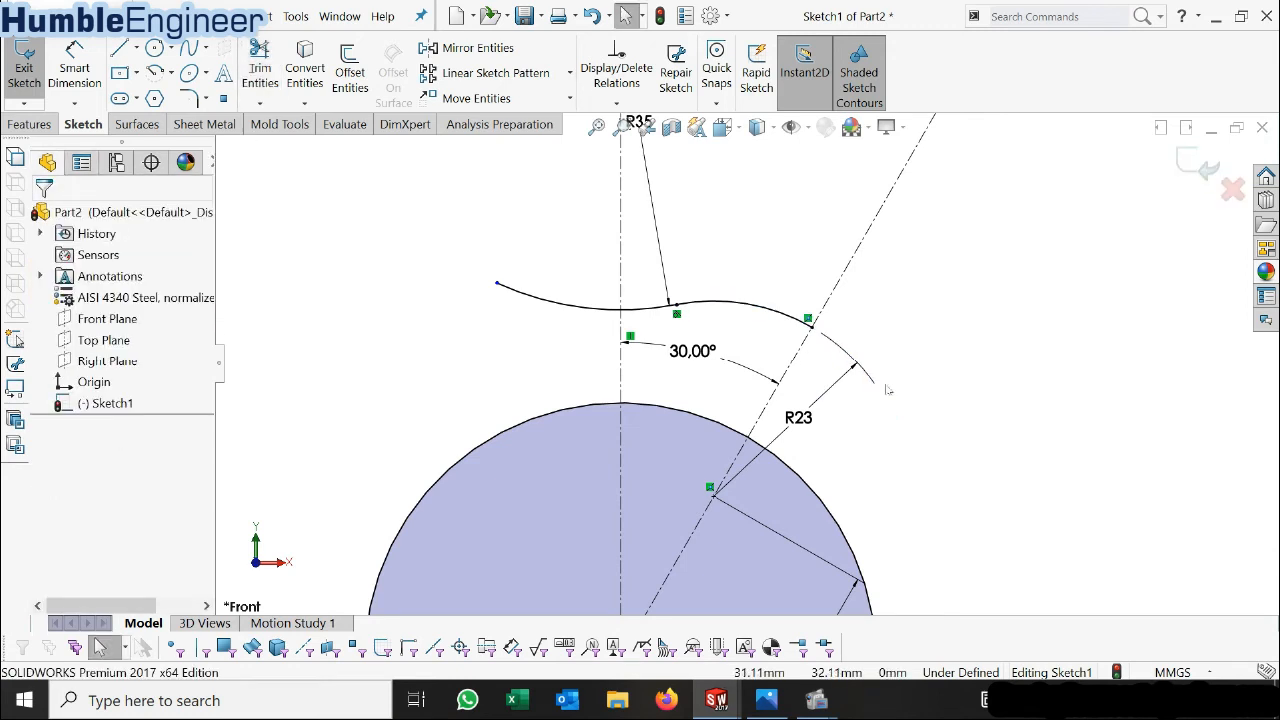
Mirror the trimmed R23 arc about the vertical centerline, keeping the original.
left_click(752, 311)
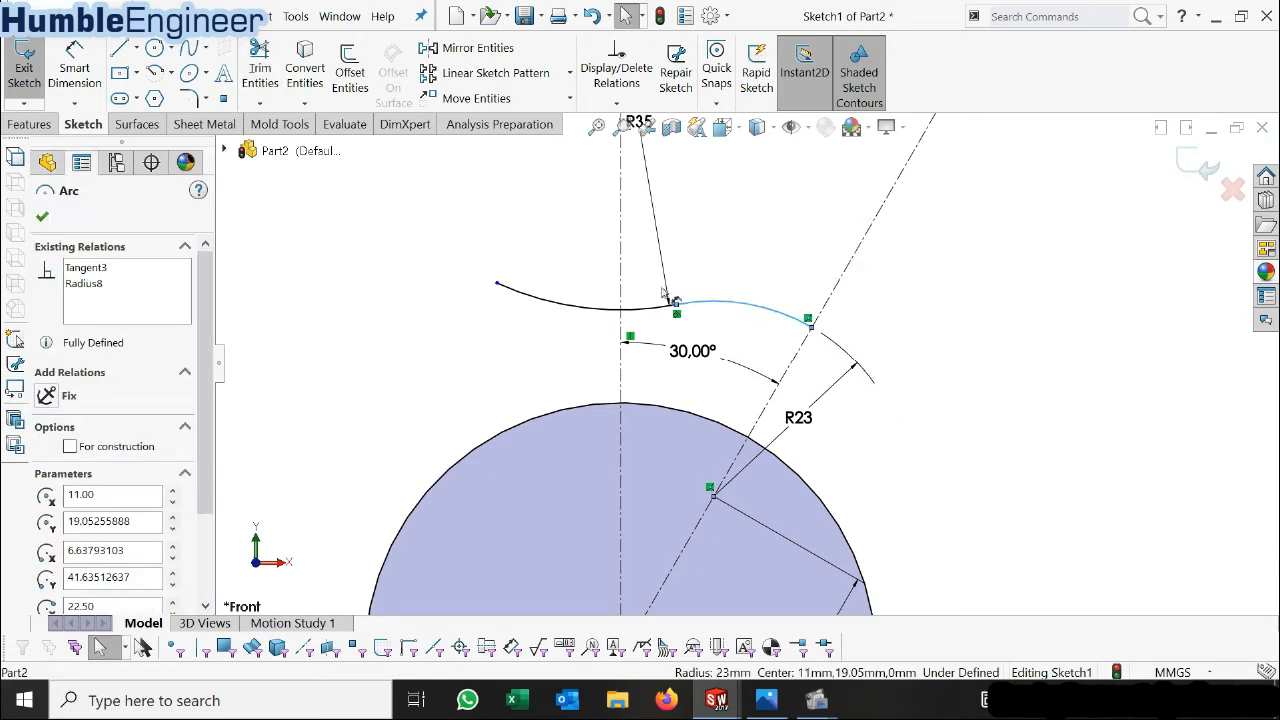
scroll(693, 315, "up", 2)
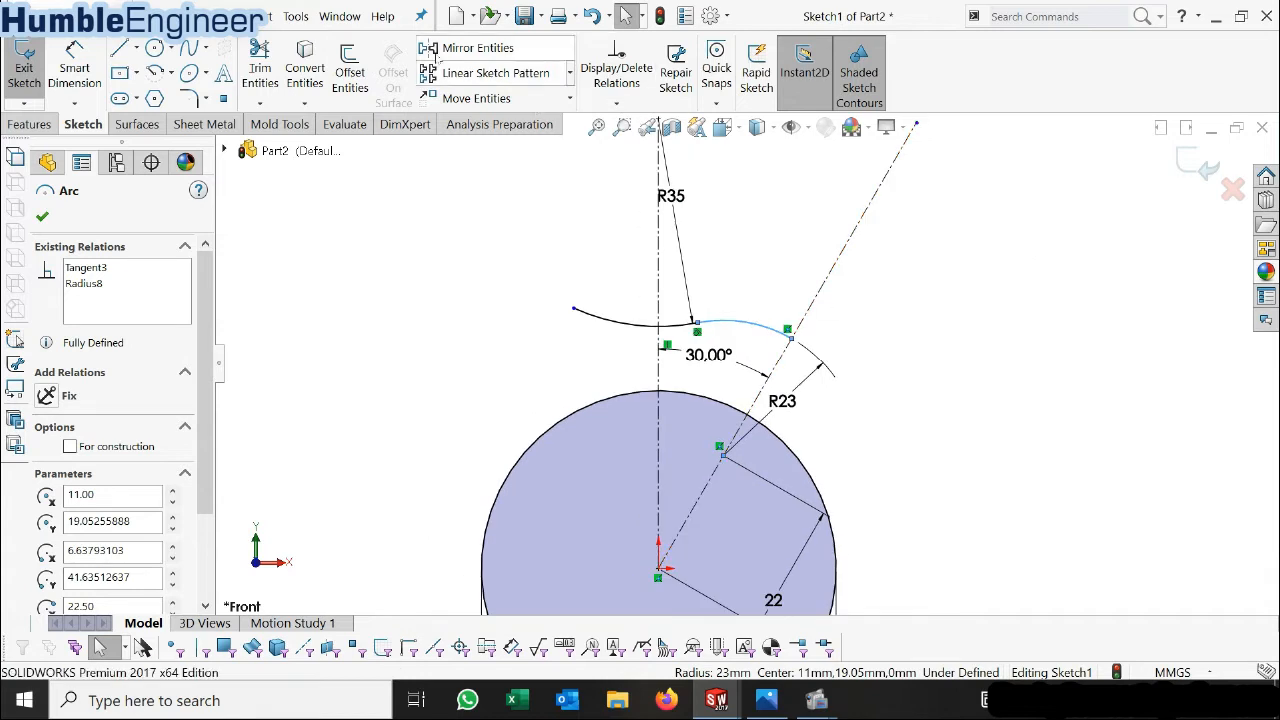
left_click(470, 48)
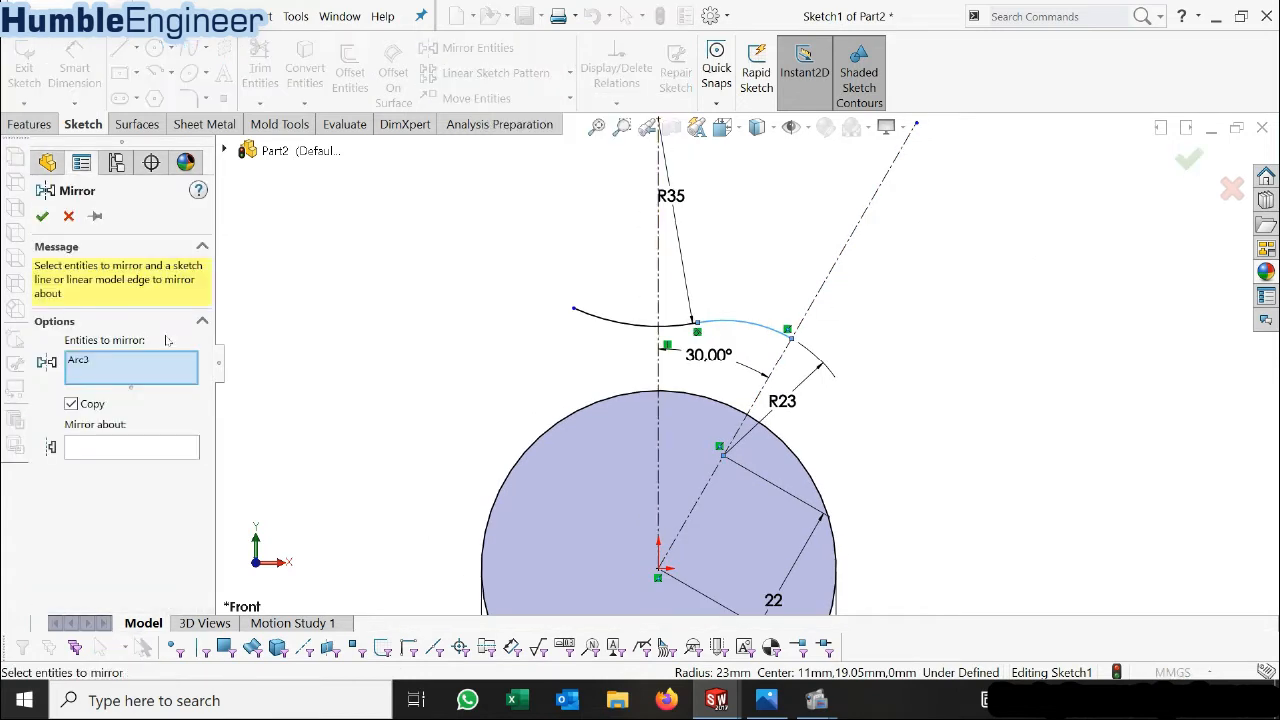
left_click(126, 447)
left_click(660, 272)
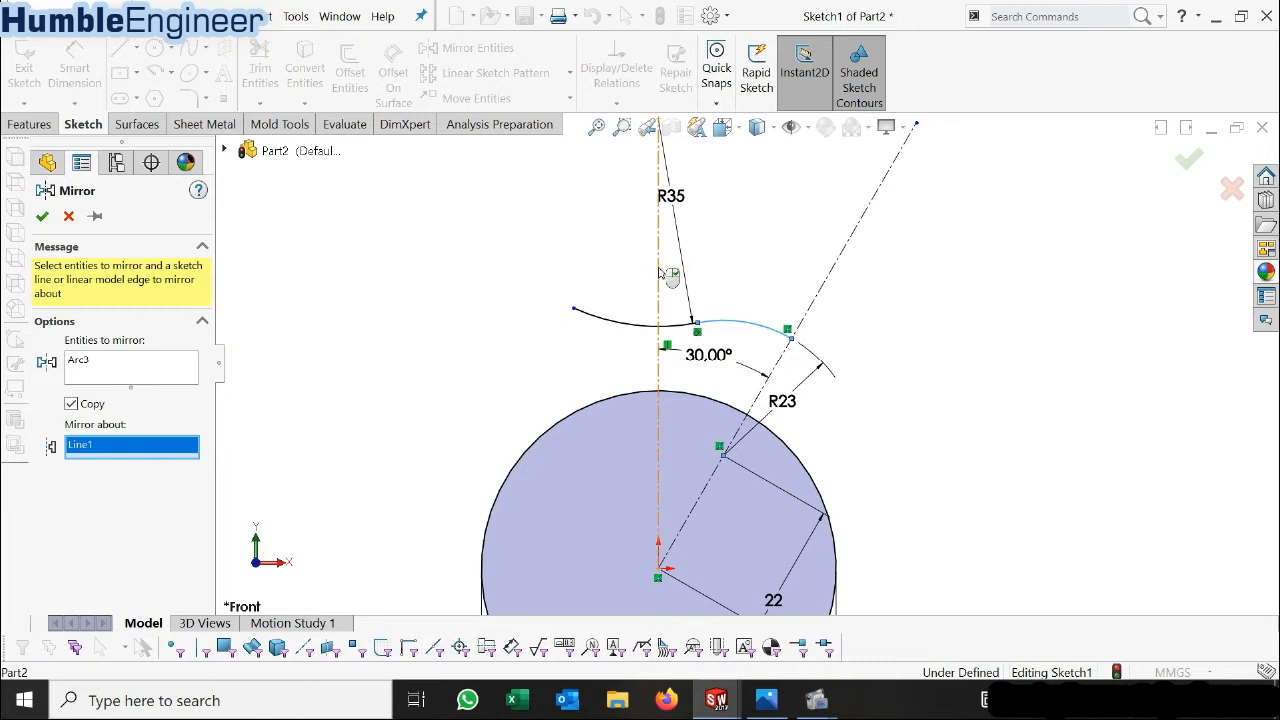
left_click(41, 216)
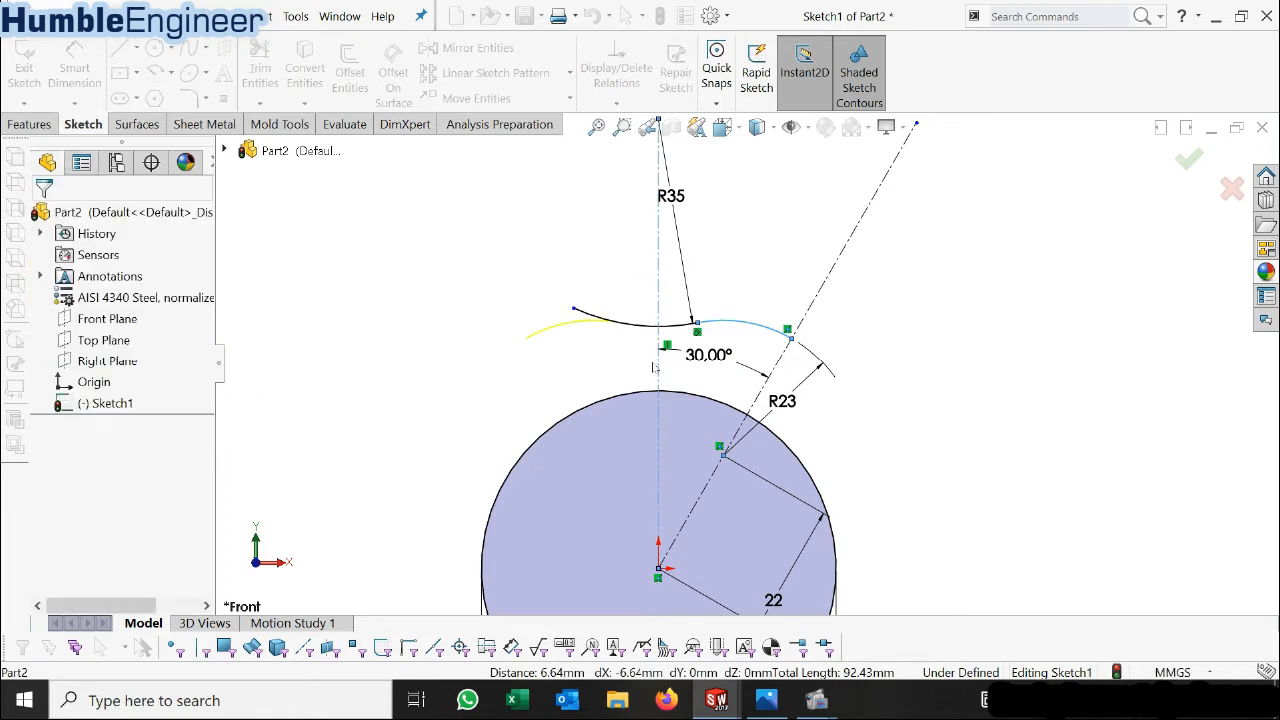
Trim the surplus left end of the R35 arc back to its junction with the mirrored arc.
scroll(600, 330, "down", 3)
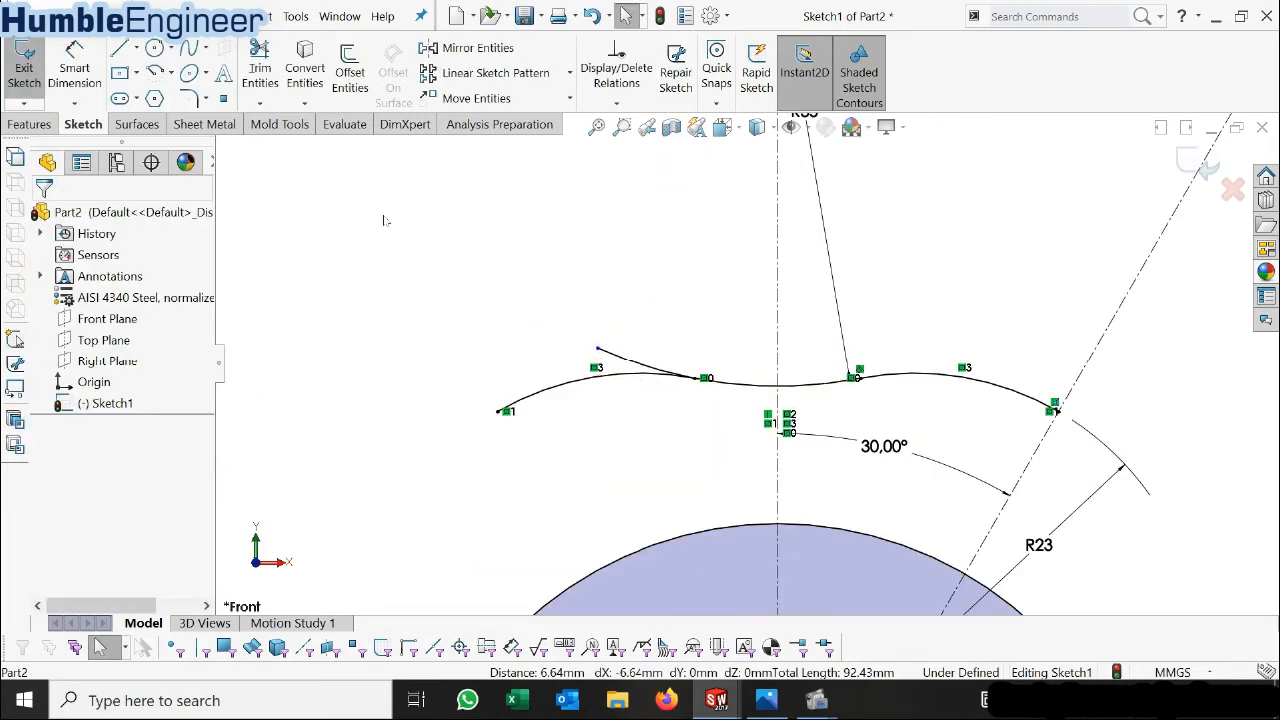
left_click(259, 70)
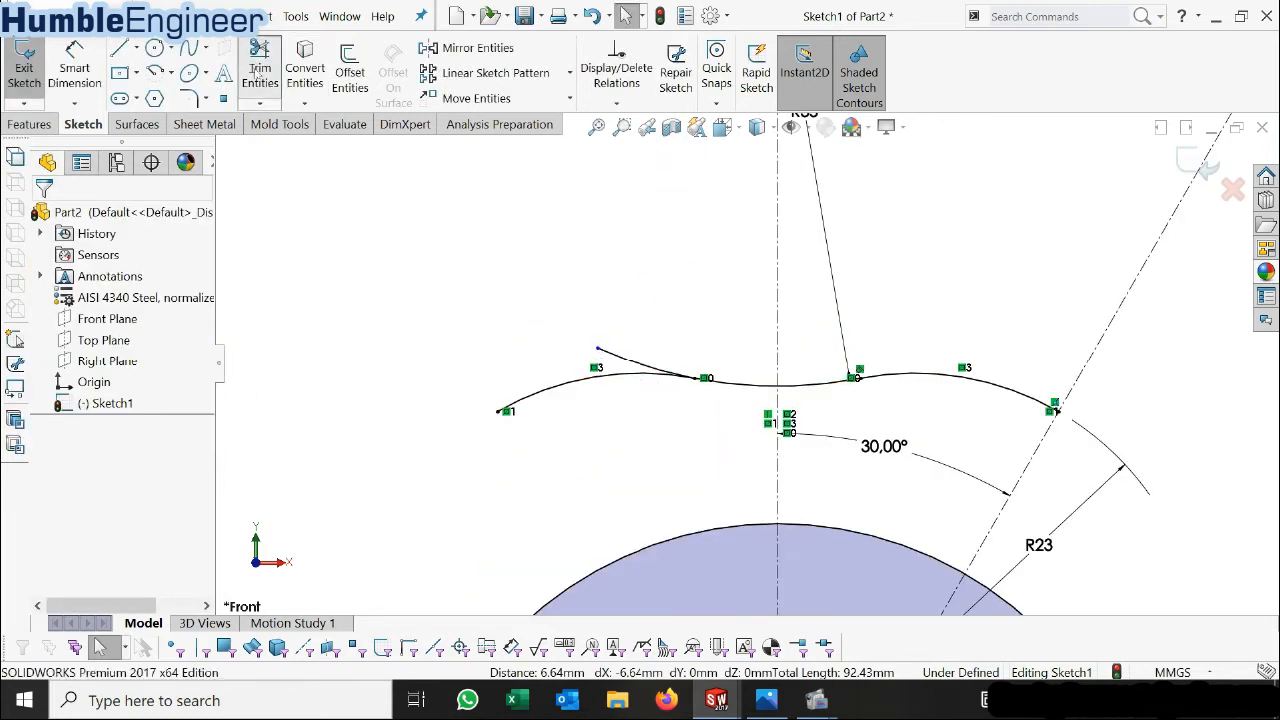
left_click(634, 366)
scroll(765, 422, "down", 2)
key("Escape")
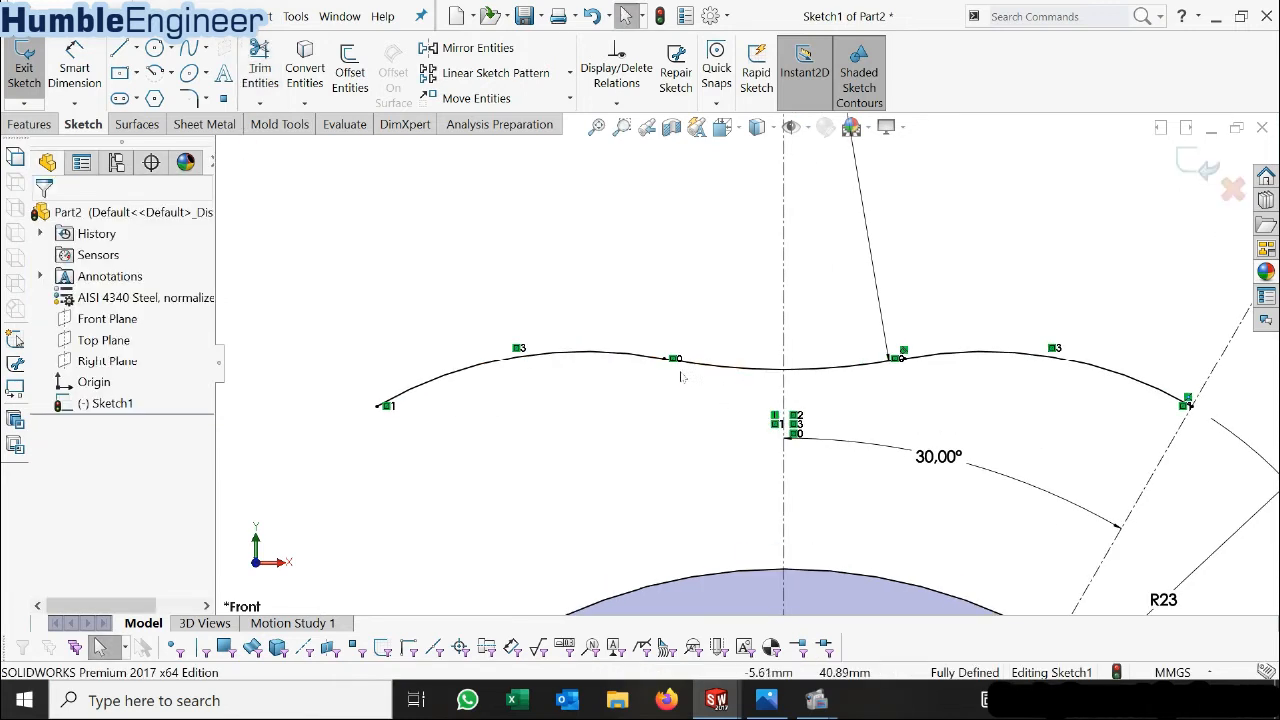
Make the mirrored arc and the R35 arc tangent to each other.
left_click(647, 360)
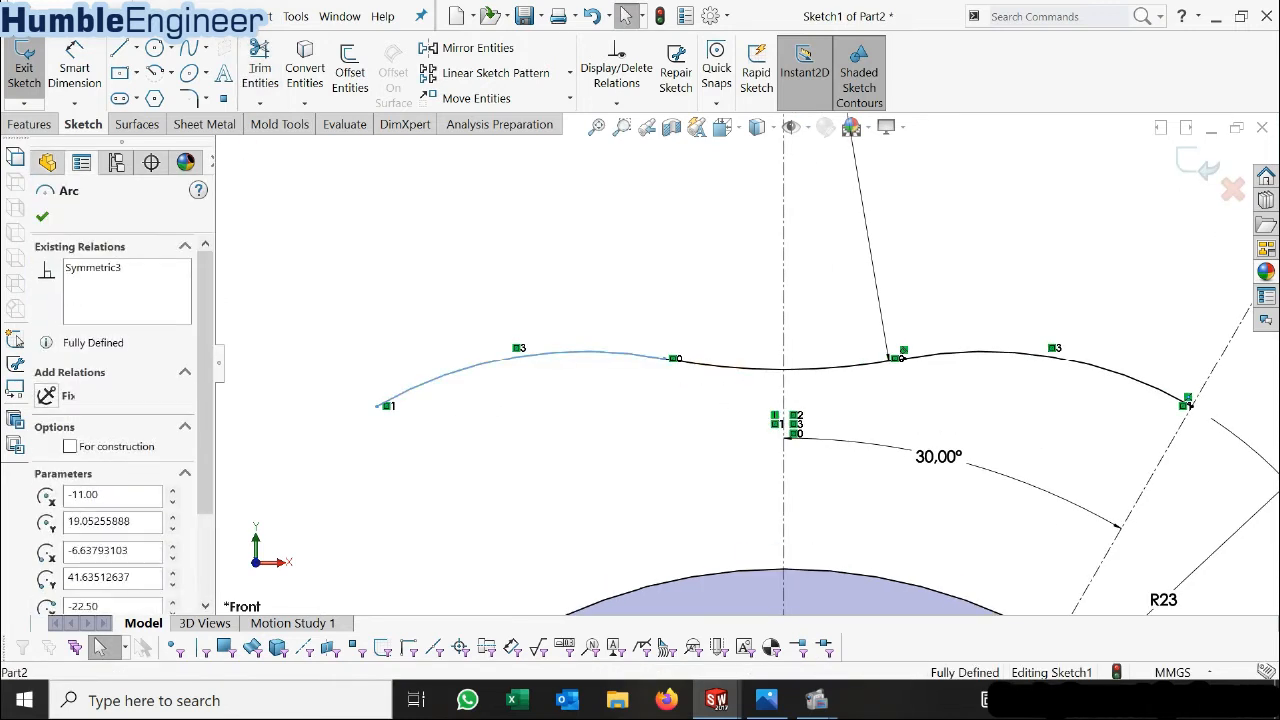
left_click(736, 369, "ctrl")
left_click(57, 503)
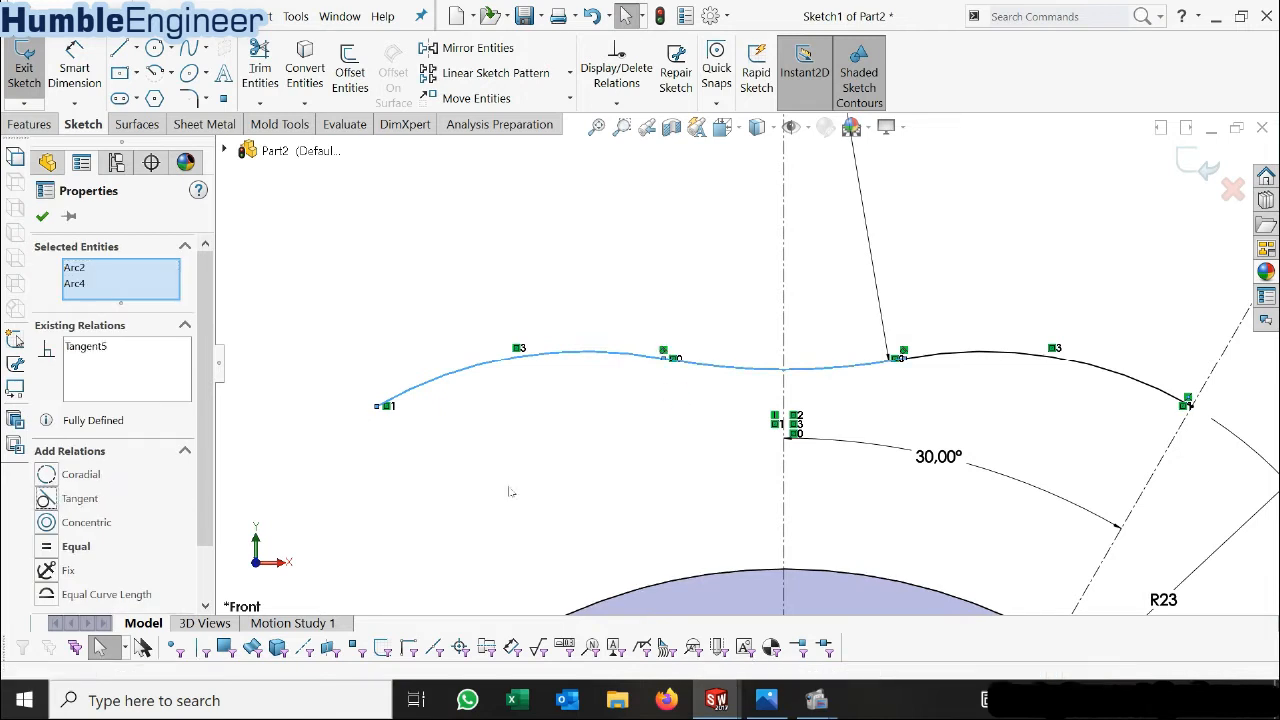
key("Escape")
Create a circular sketch pattern of the three rim arcs about the origin with 6 equally spaced instances over 360 degrees.
key("z")
key("z")
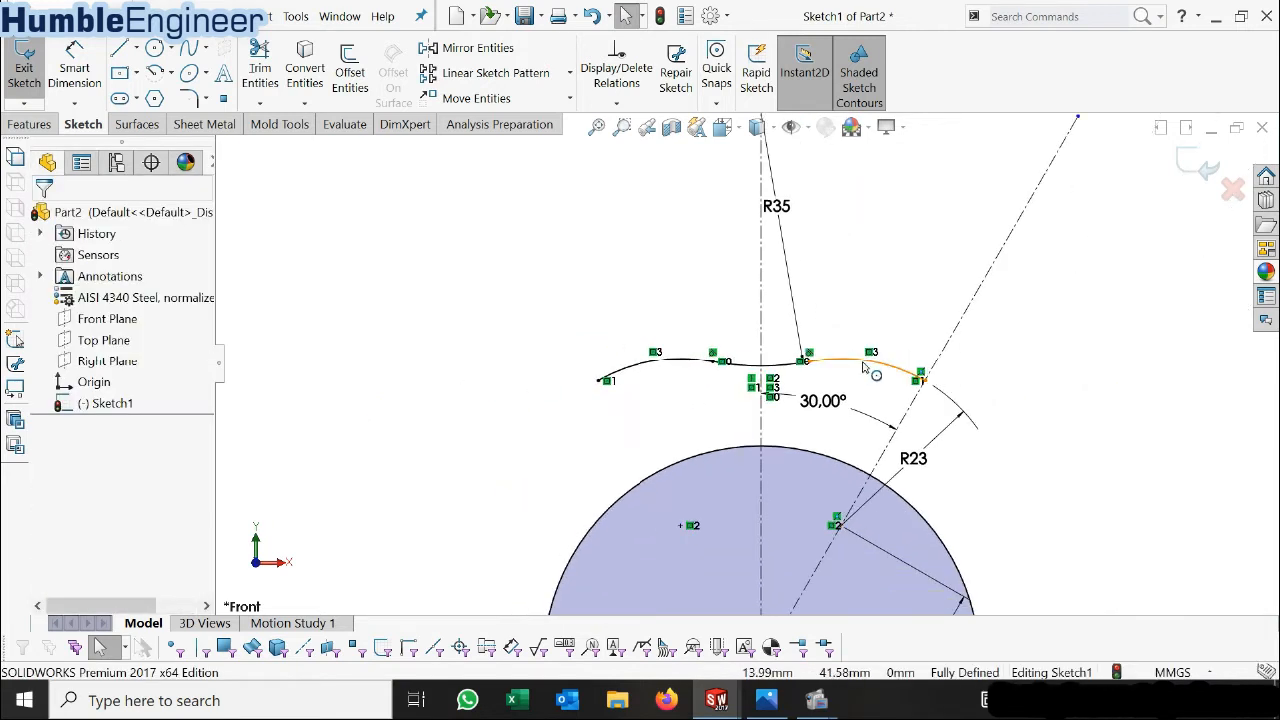
left_click(866, 369)
left_click(681, 369, "ctrl")
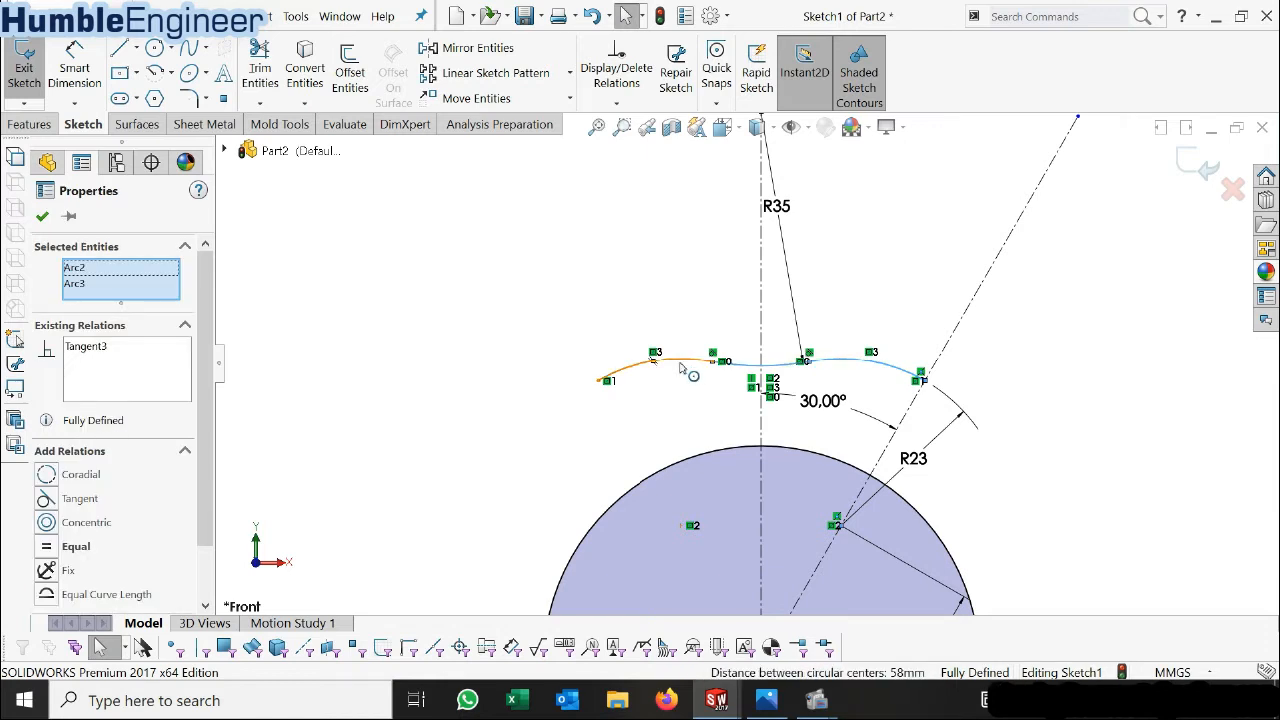
left_click(628, 364, "ctrl")
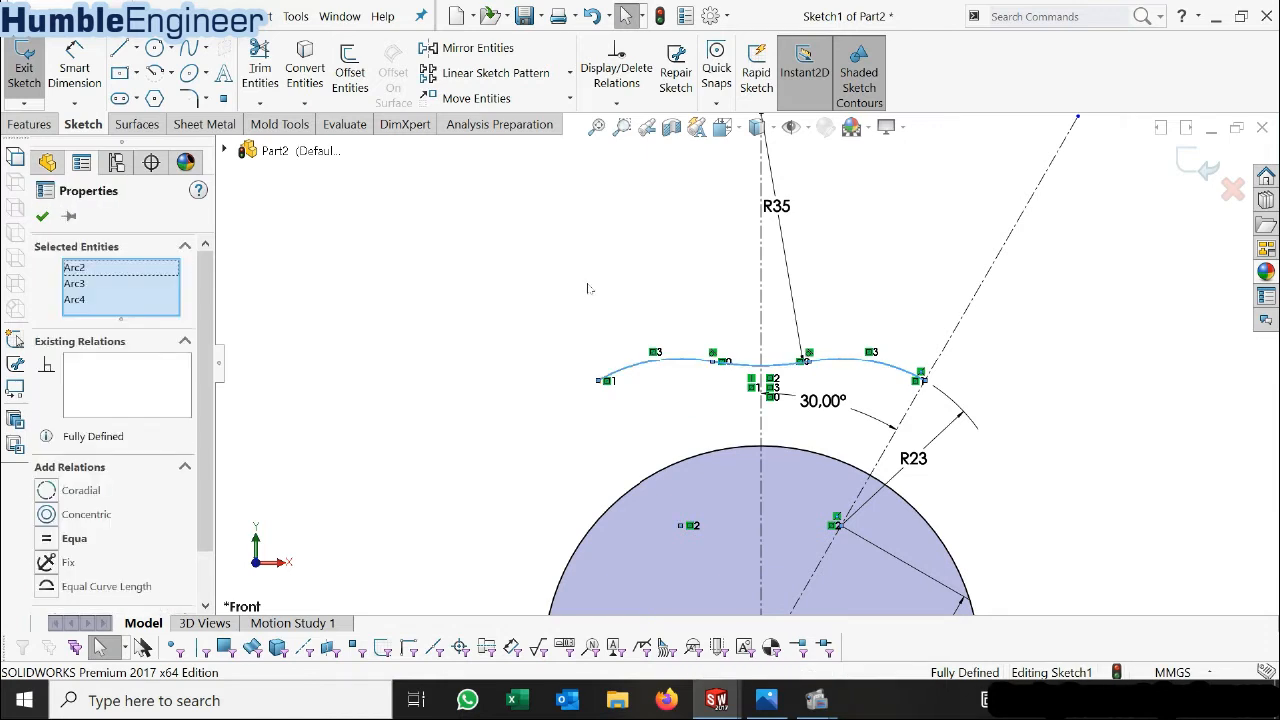
left_click(570, 80)
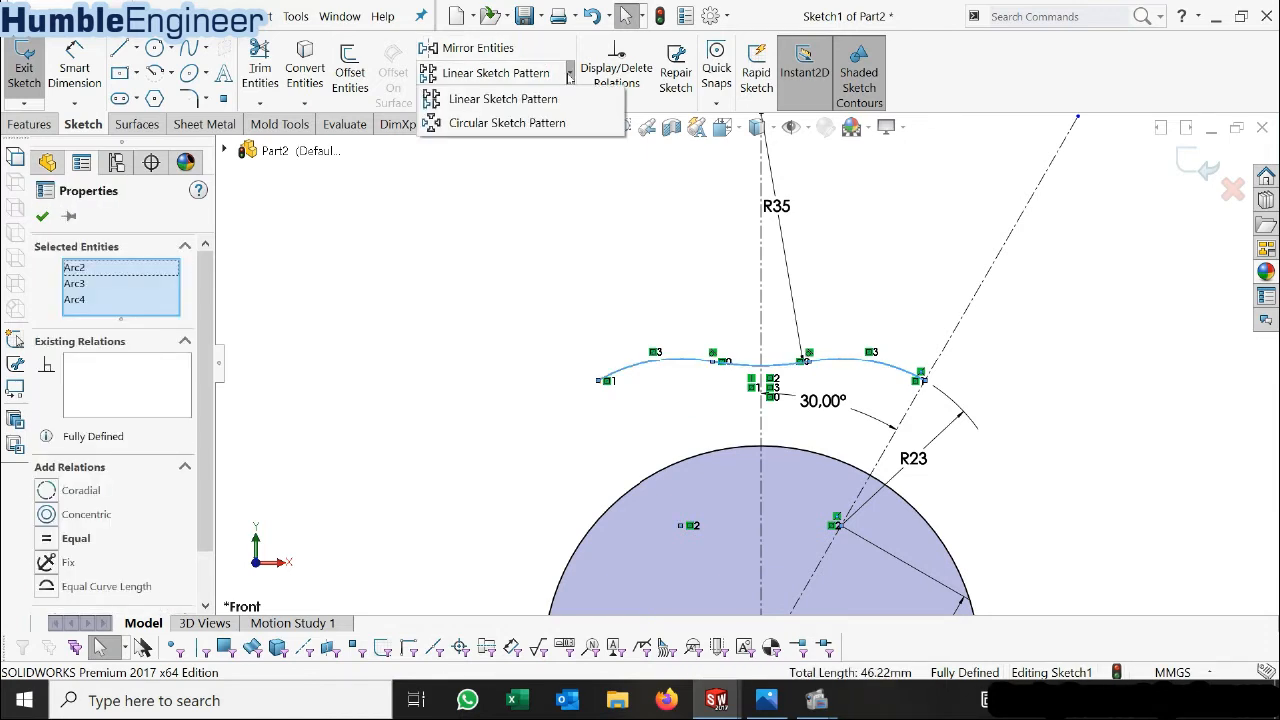
left_click(507, 122)
scroll(770, 560, "down", 3)
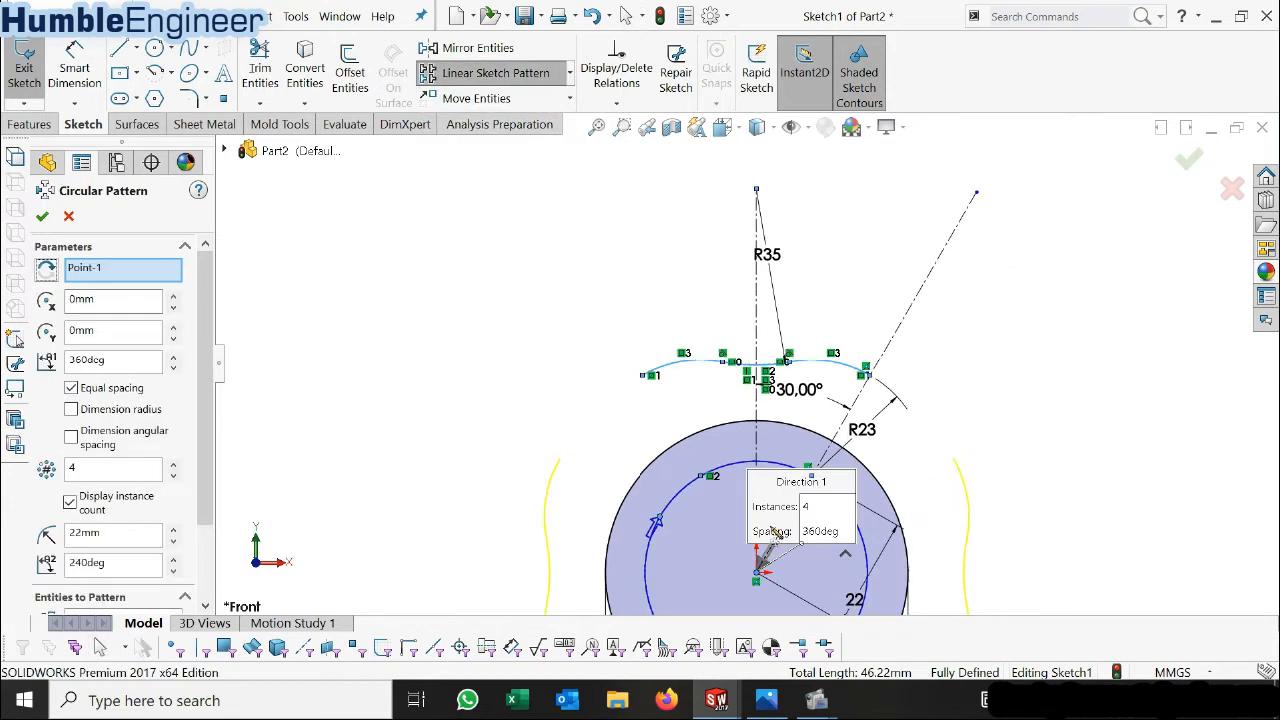
scroll(786, 541, "down", 2)
left_click(124, 468)
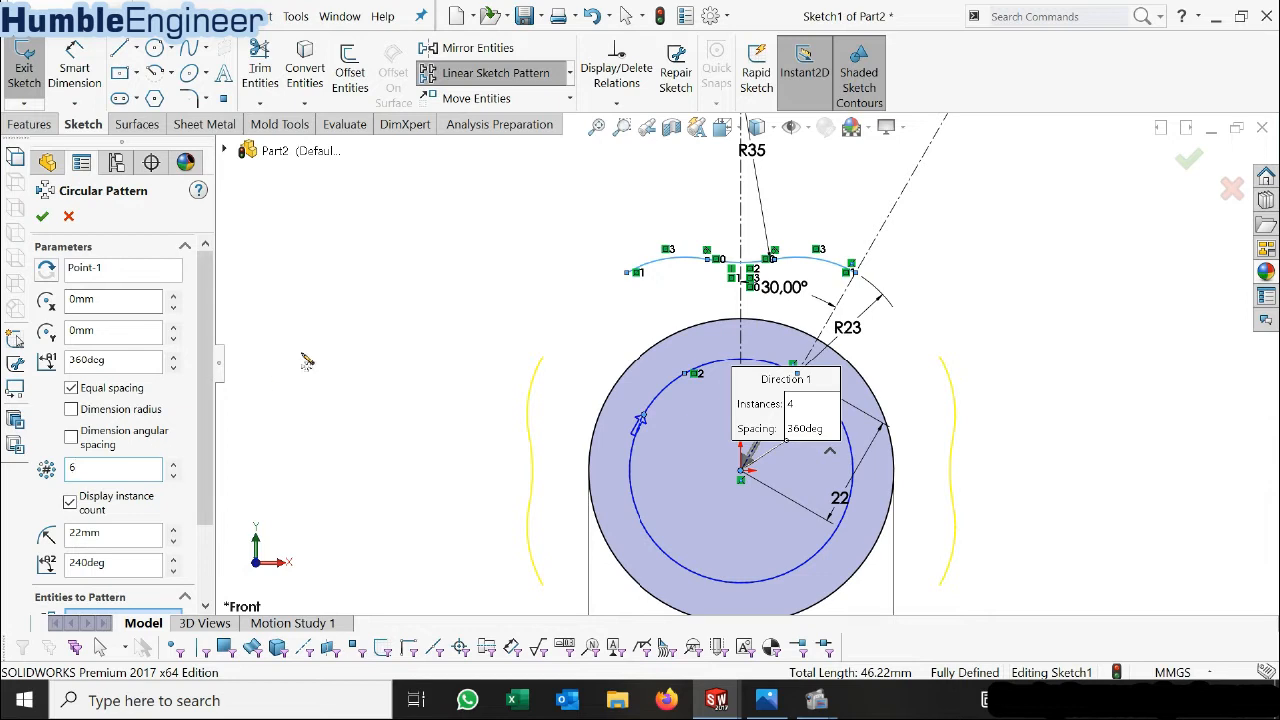
left_click(42, 216)
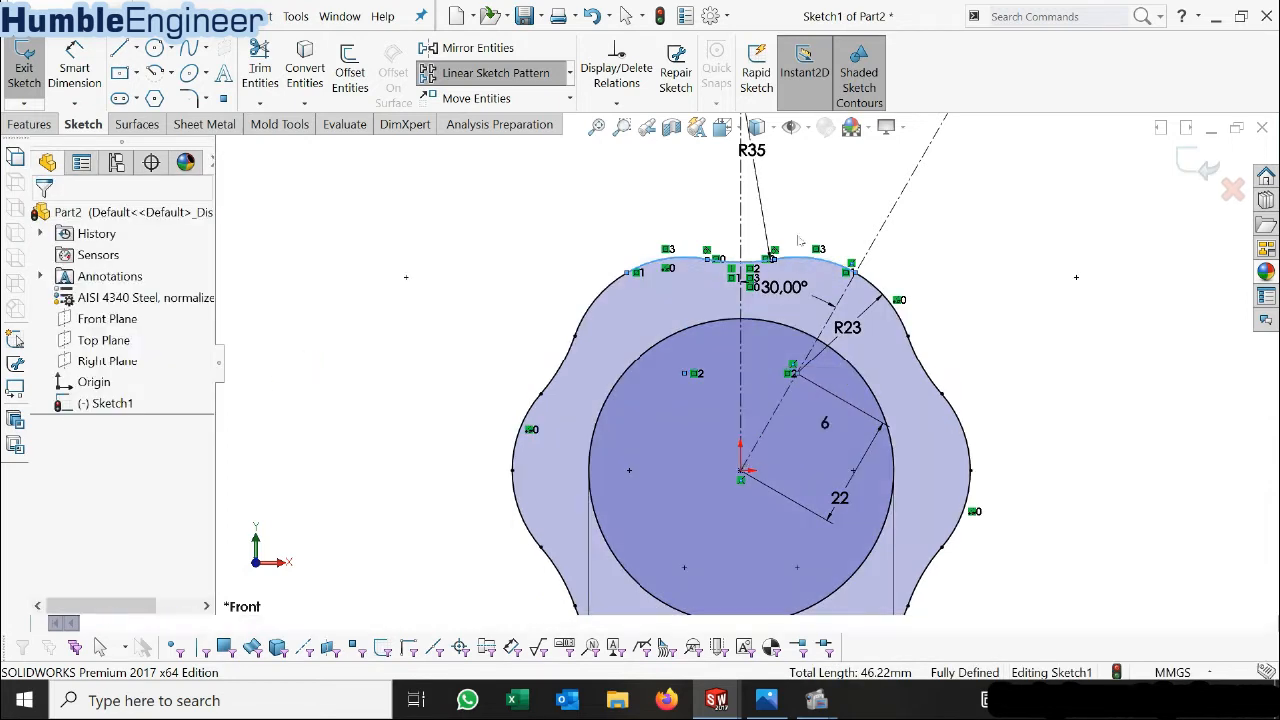
Start a blind Boss-Extrude of the wavy rim profile around the 60 mm hole and reverse its direction.
scroll(917, 286, "up", 2)
scroll(869, 427, "down", 2)
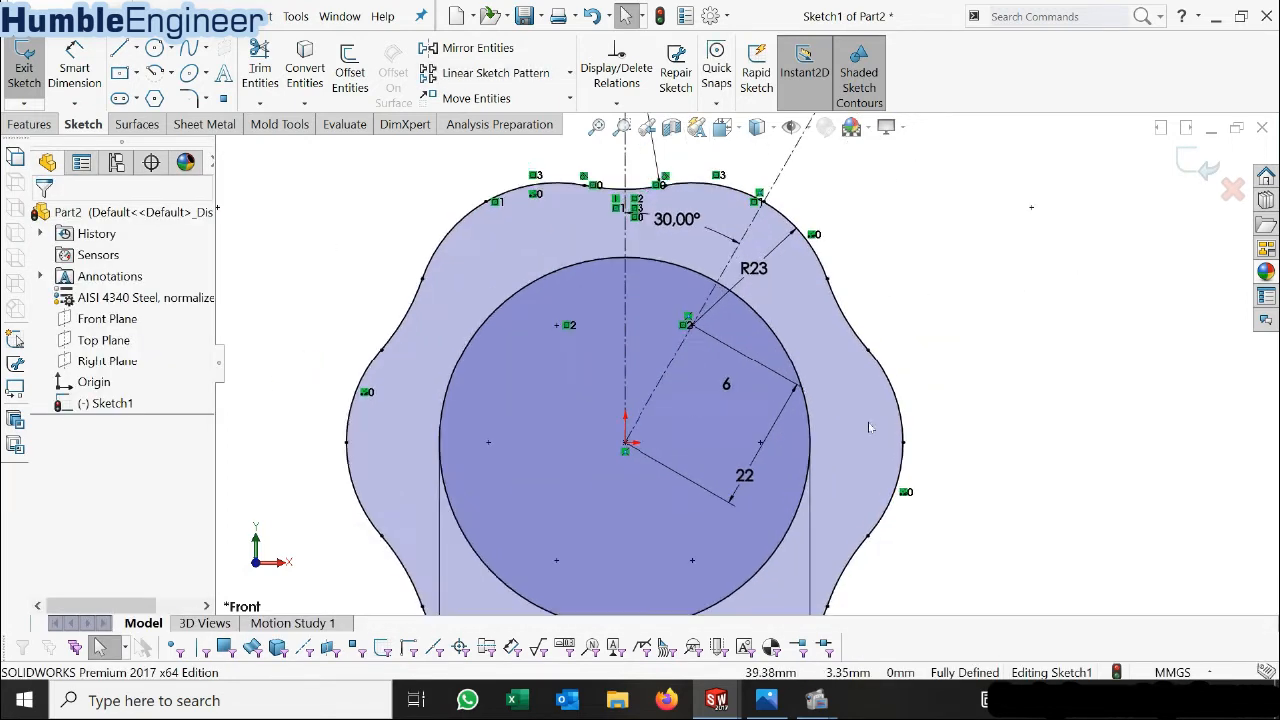
scroll(900, 510, "up", 2)
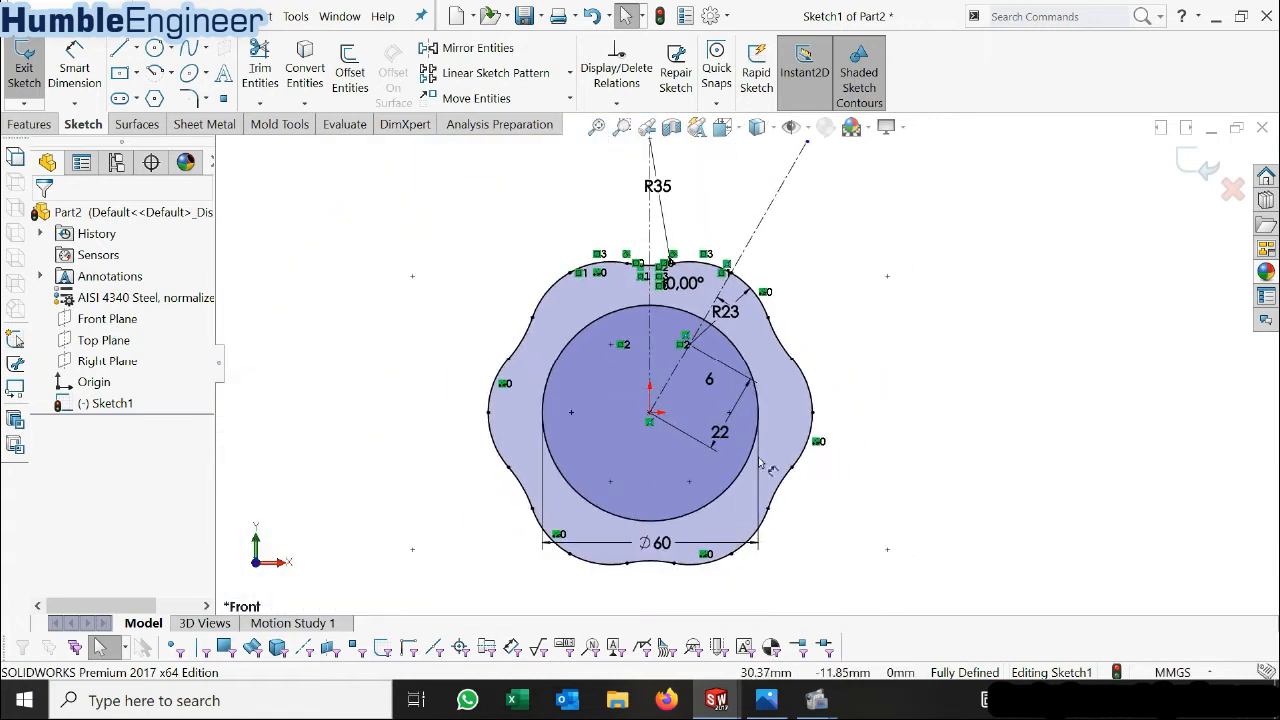
key("space")
left_click(503, 446)
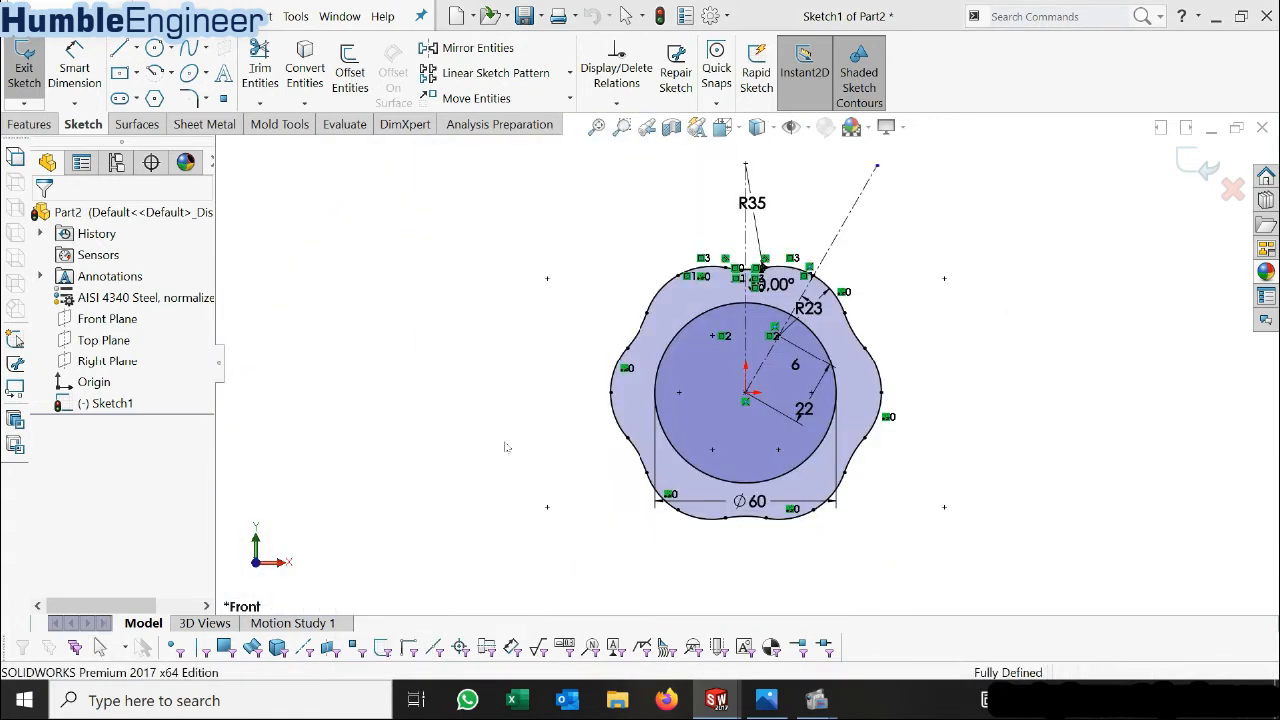
left_click(47, 127)
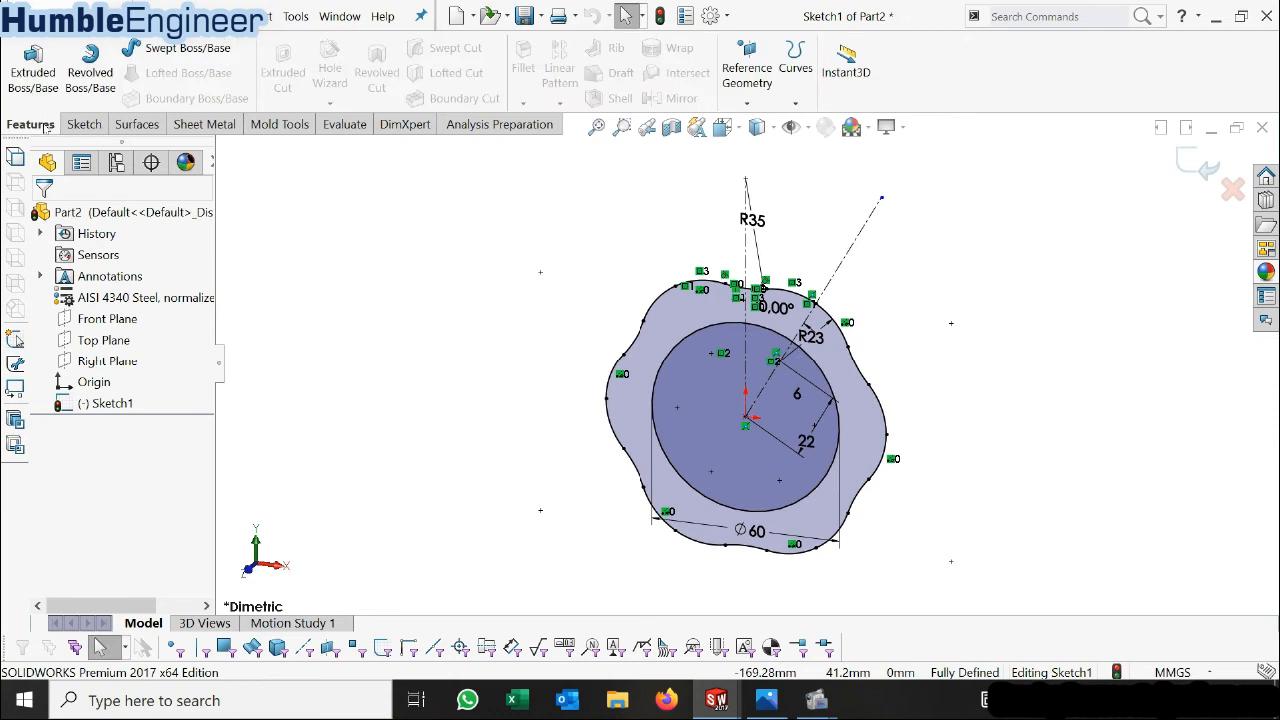
left_click(34, 75)
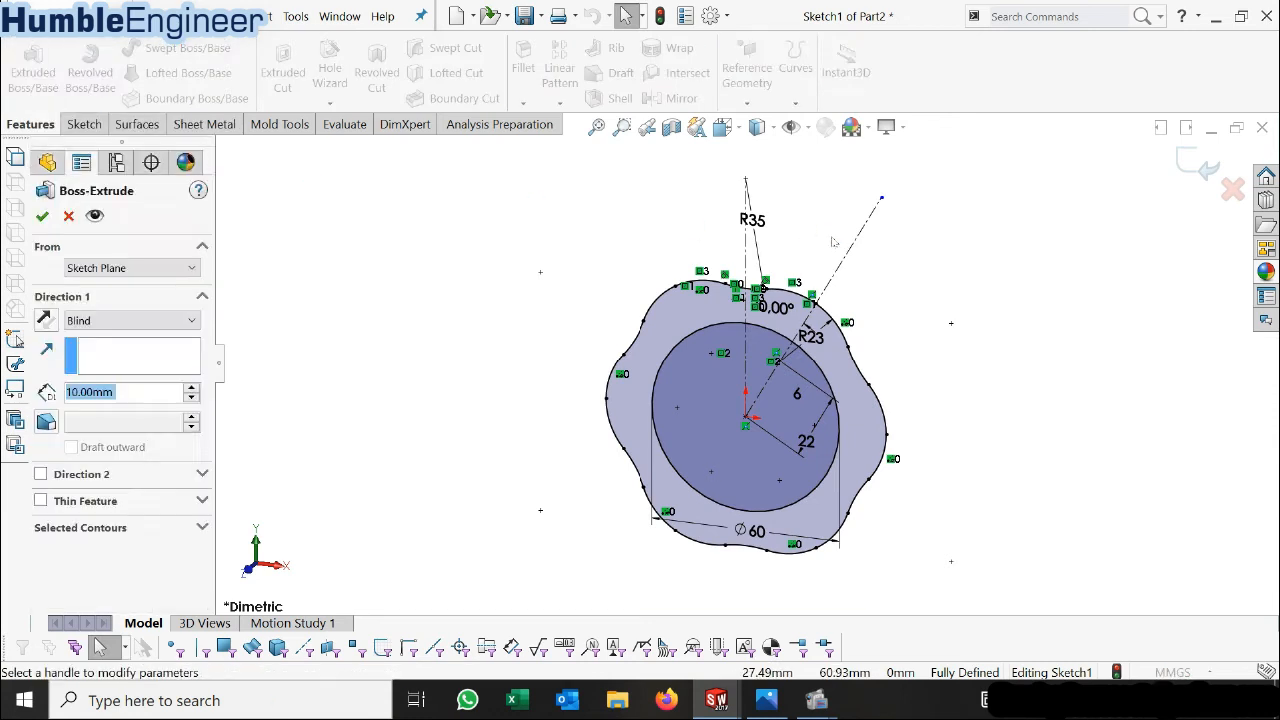
left_click(46, 320)
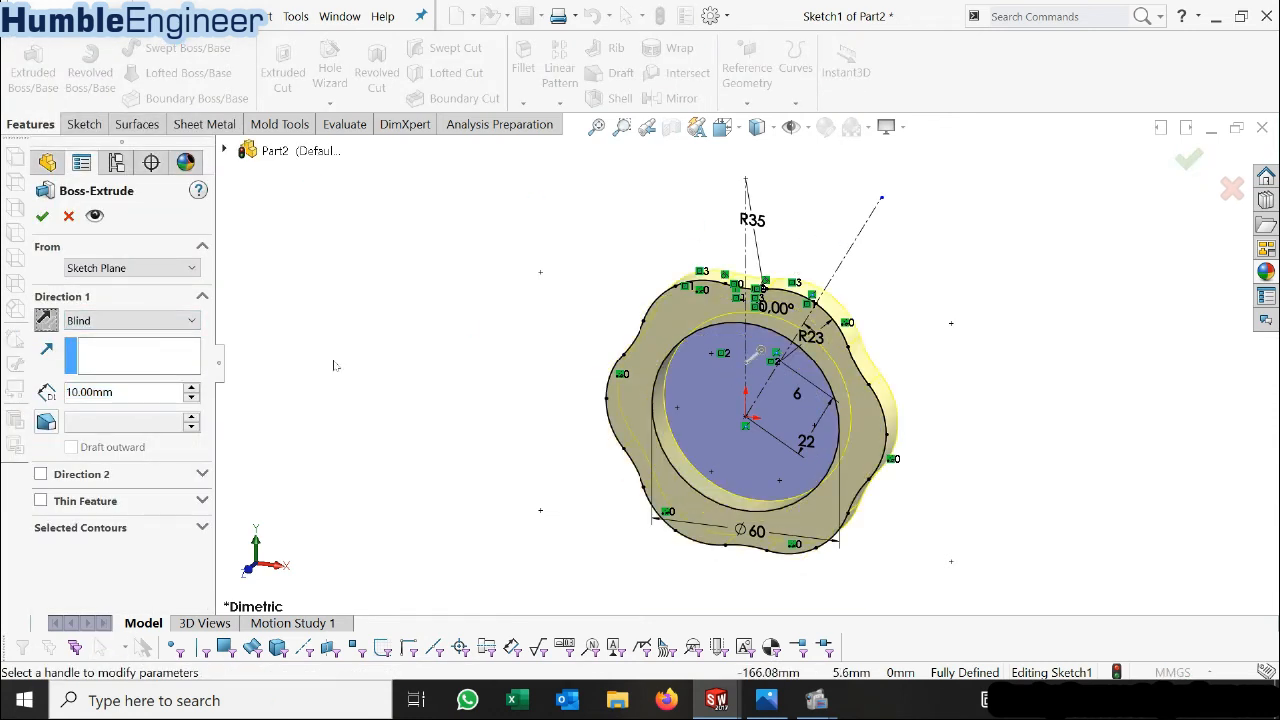
scroll(843, 405, "up", 2)
scroll(842, 405, "down", 5)
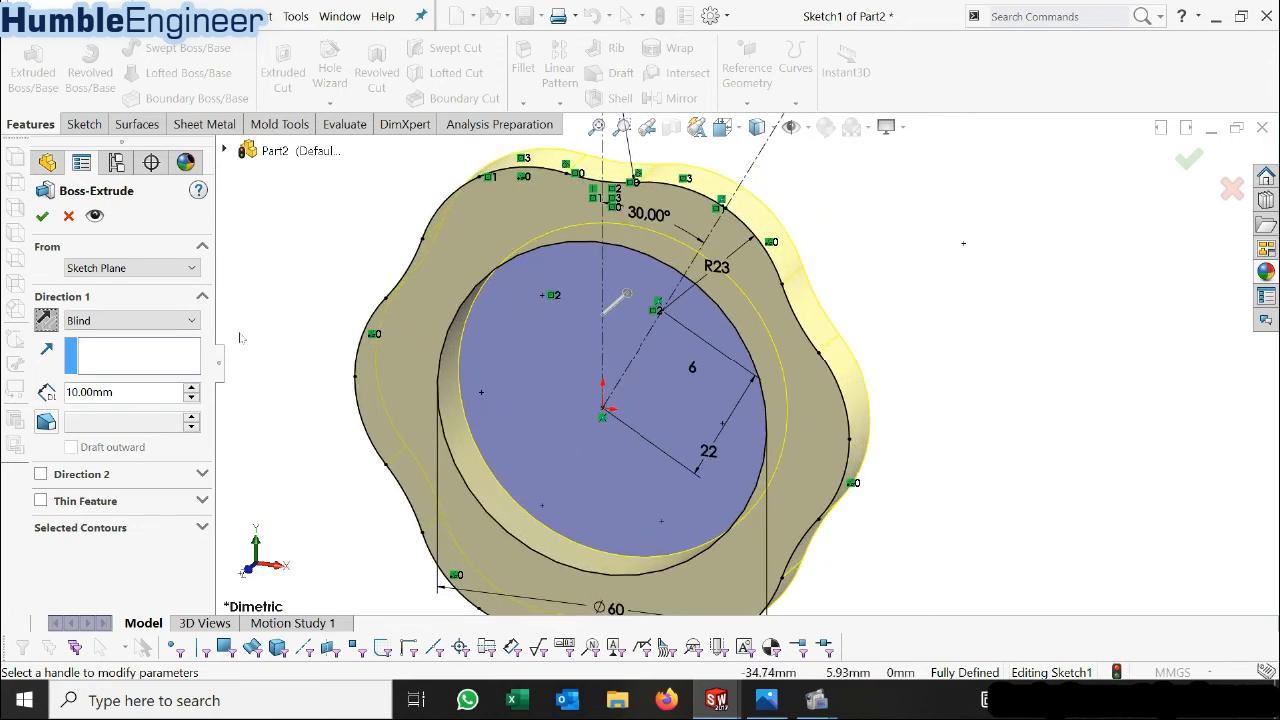
Check the rim's thickness on the reference drawing and complete the extrusion with a depth of 14 mm.
left_click(766, 700)
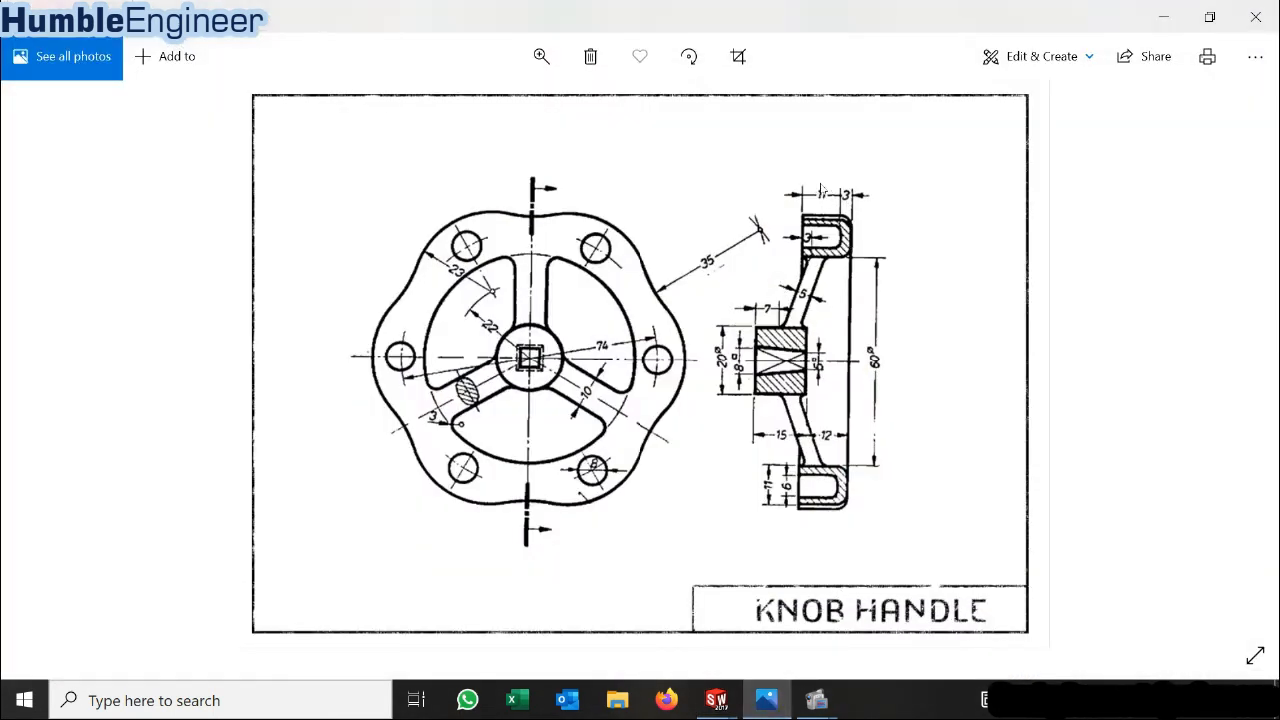
mouse_move(716, 700)
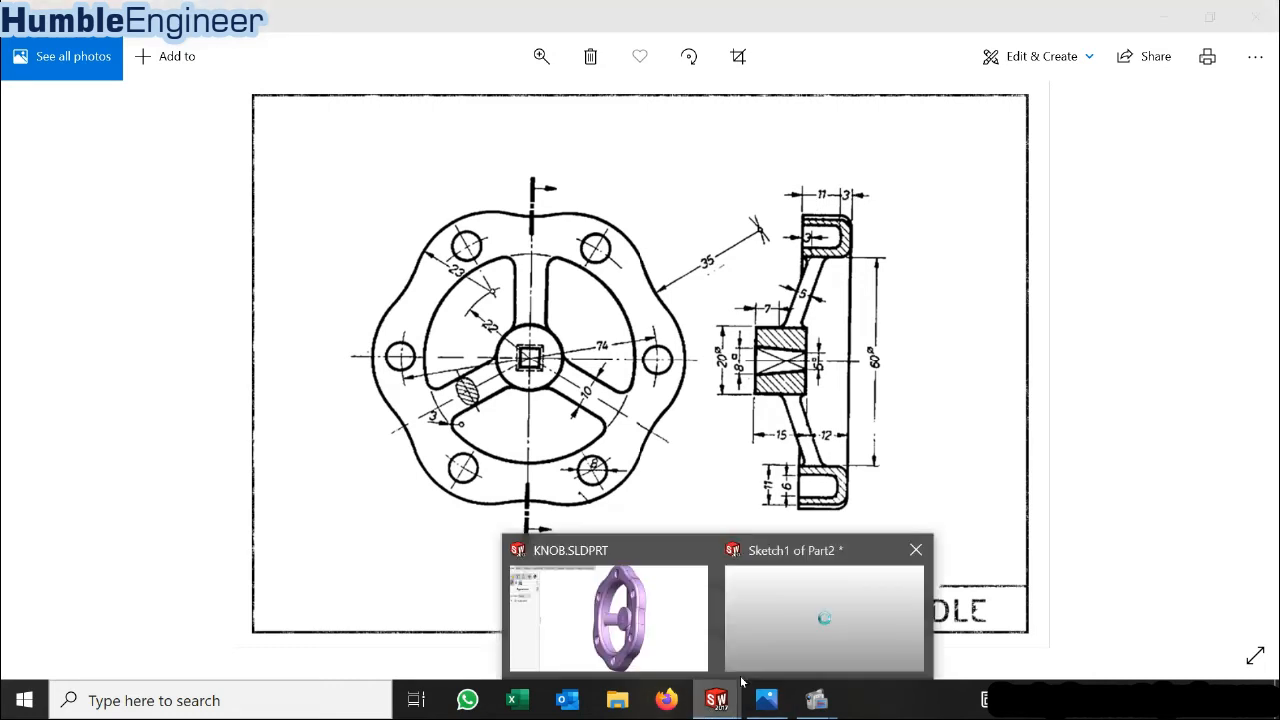
left_click(750, 653)
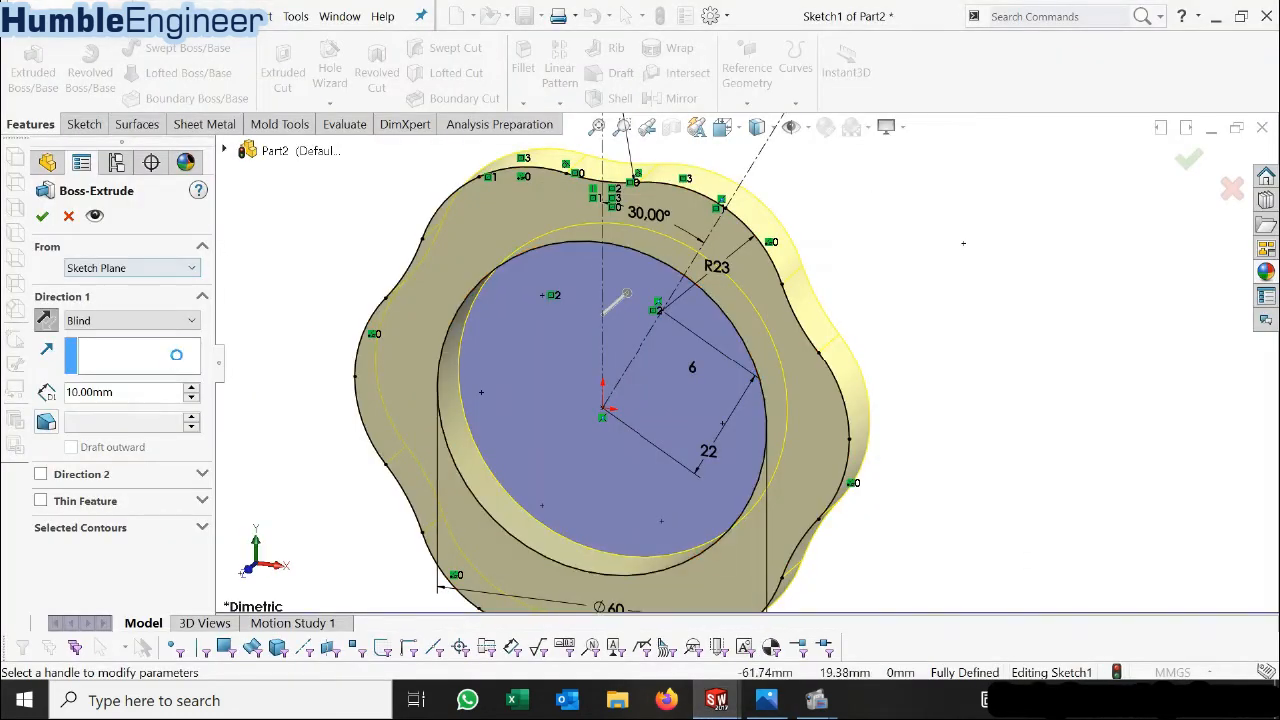
type("14")
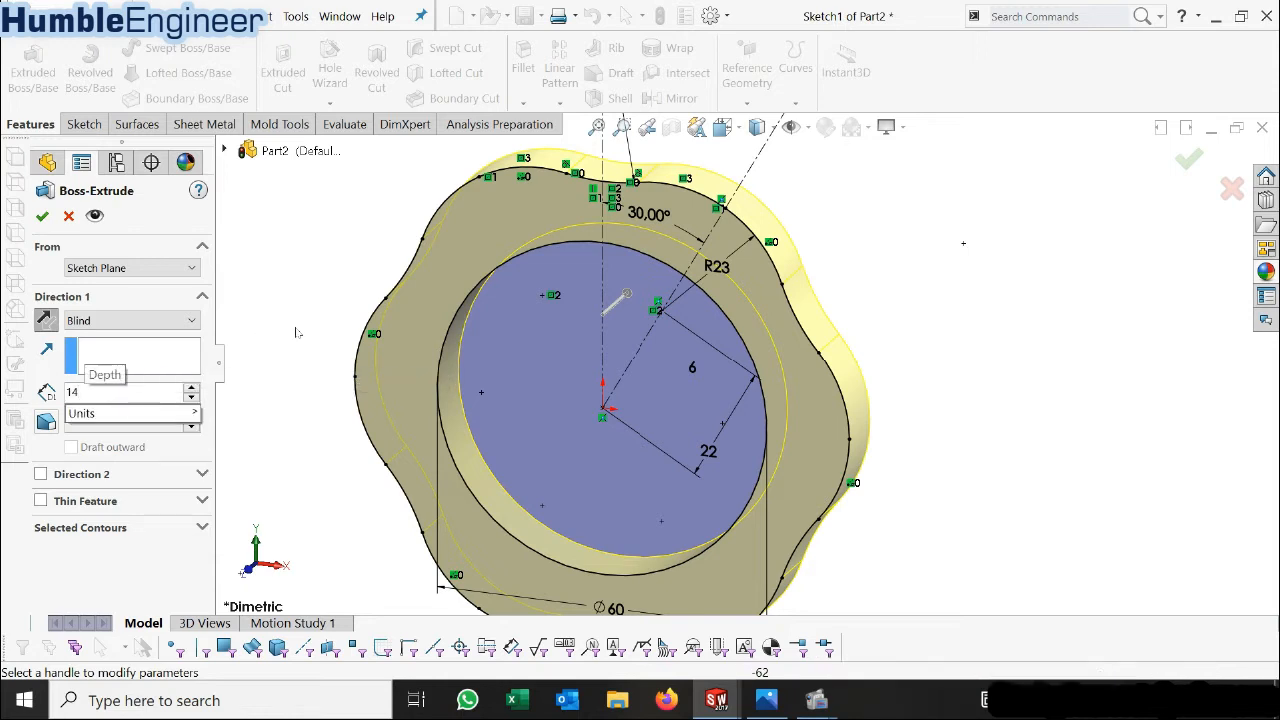
scroll(744, 371, "up", 2)
middle_click_drag(614, 405, 566, 418)
key("Return")
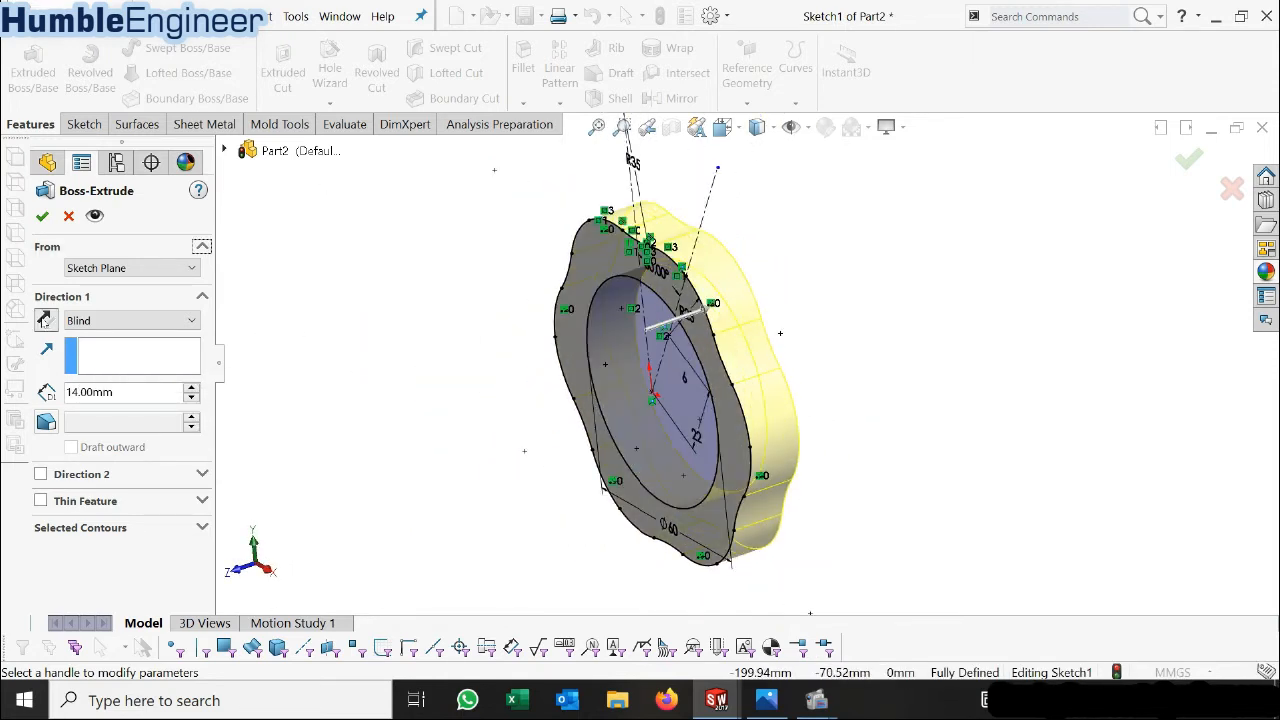
left_click(41, 217)
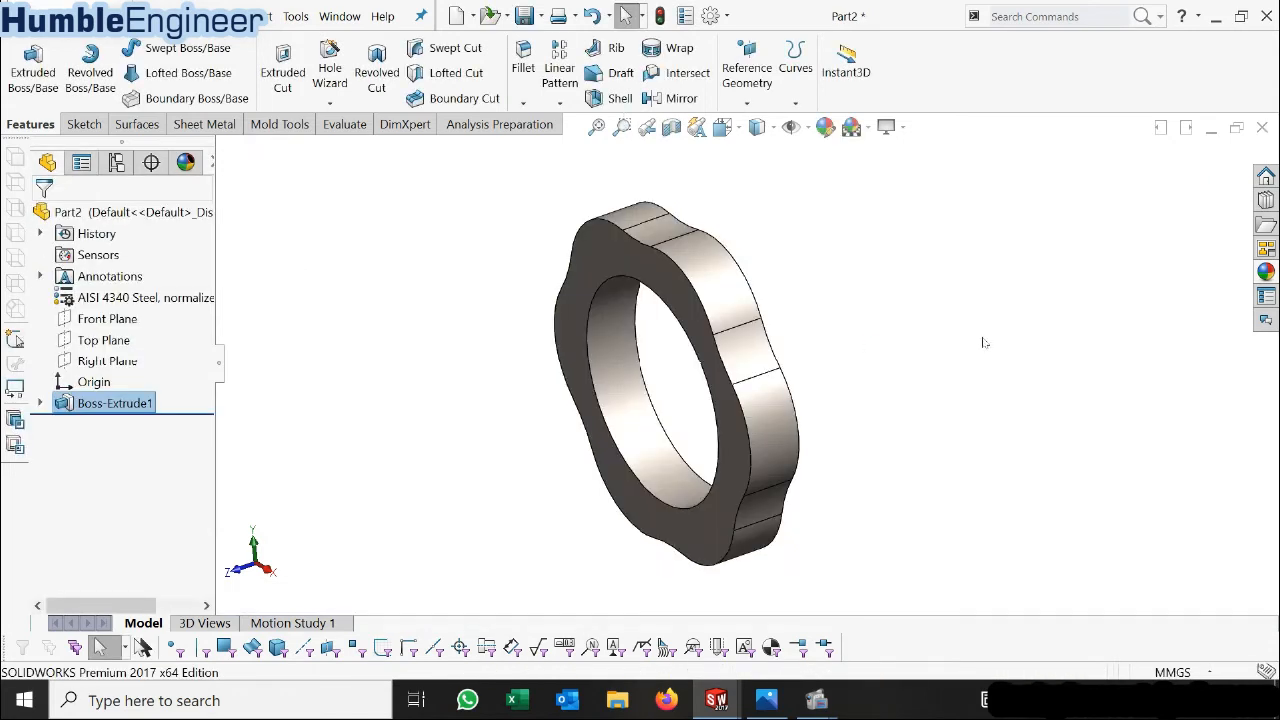
Start a new sketch on the Right Plane and view it face-on.
middle_click_drag(851, 352, 768, 395)
scroll(694, 315, "down", 3)
scroll(796, 381, "up", 4)
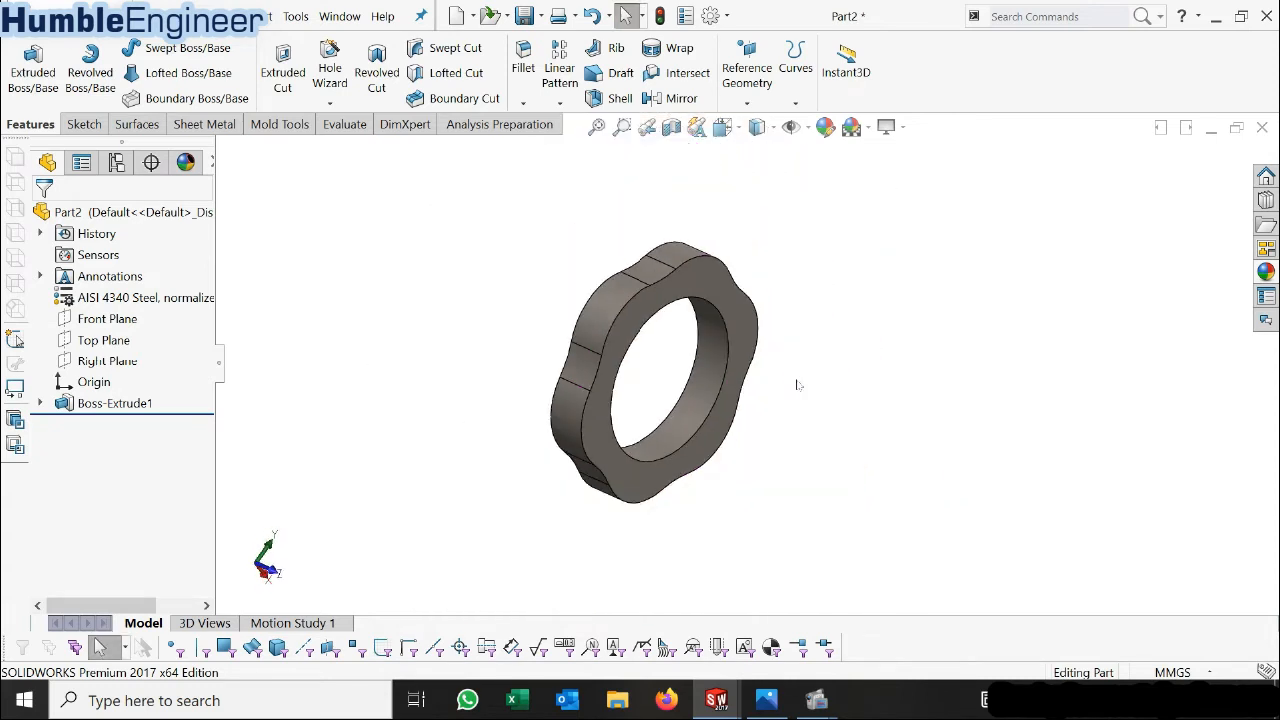
left_click(105, 361)
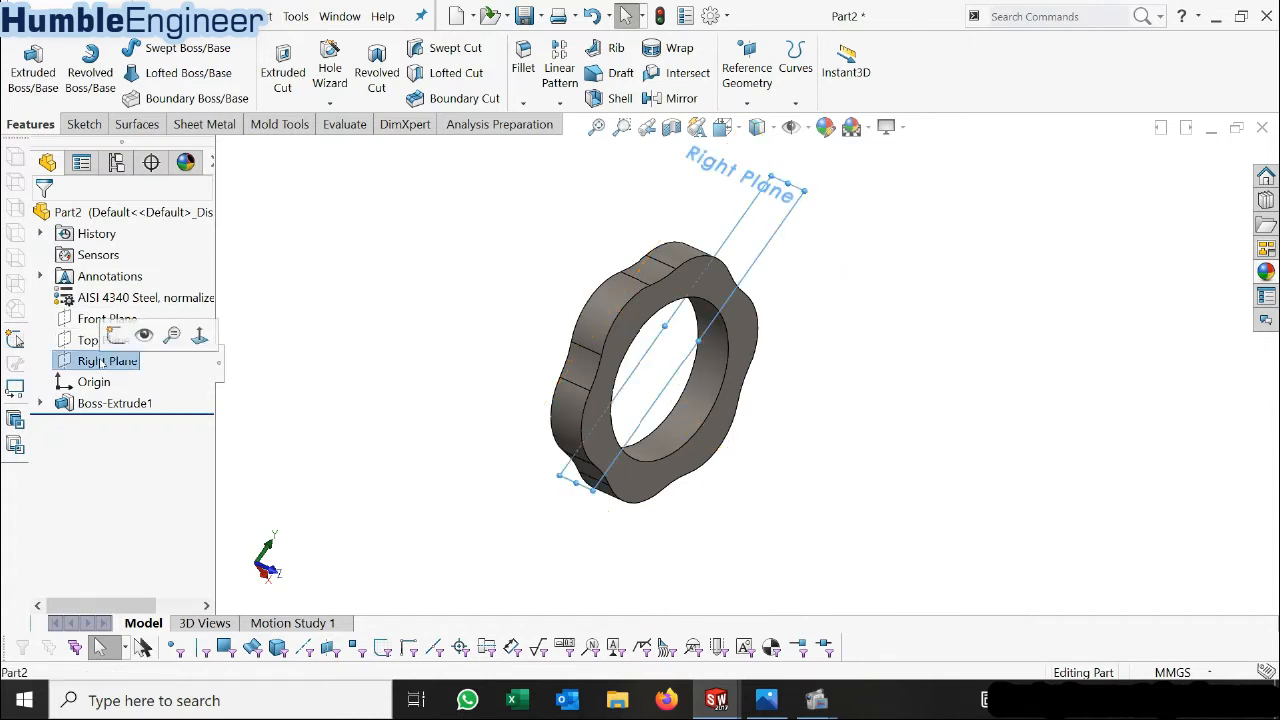
left_click(147, 345)
right_click(105, 424)
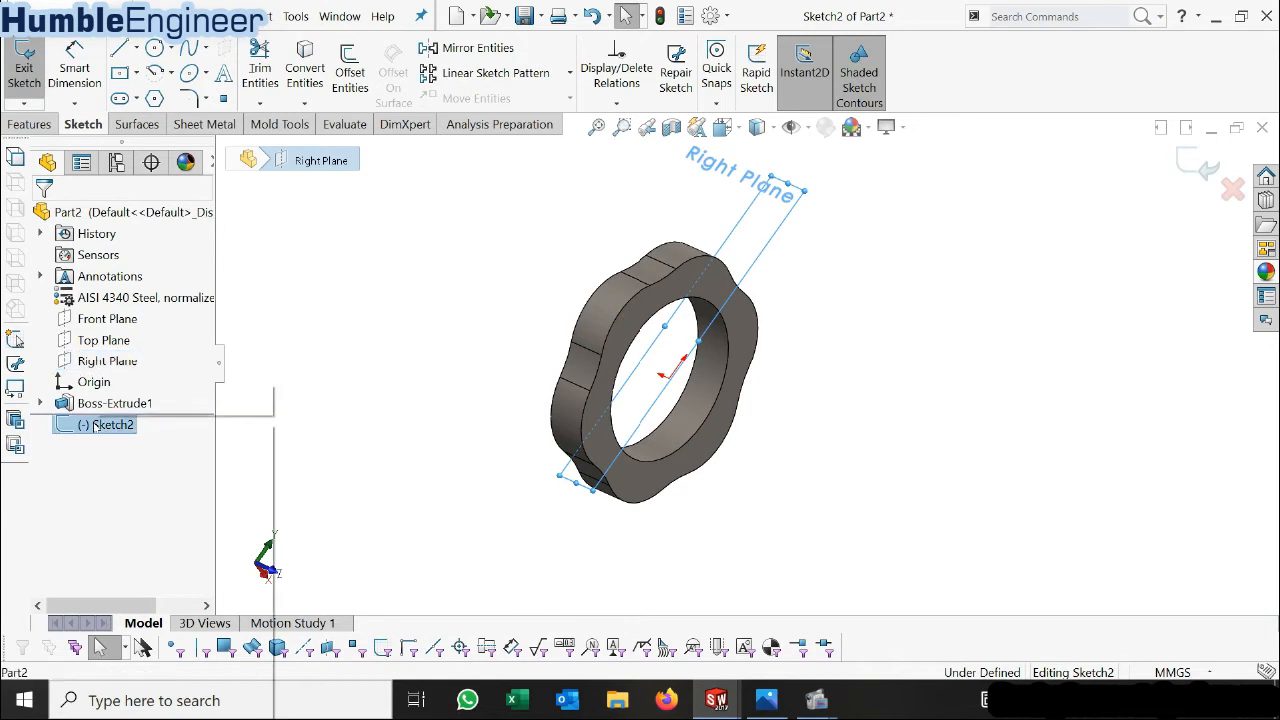
left_click(147, 405)
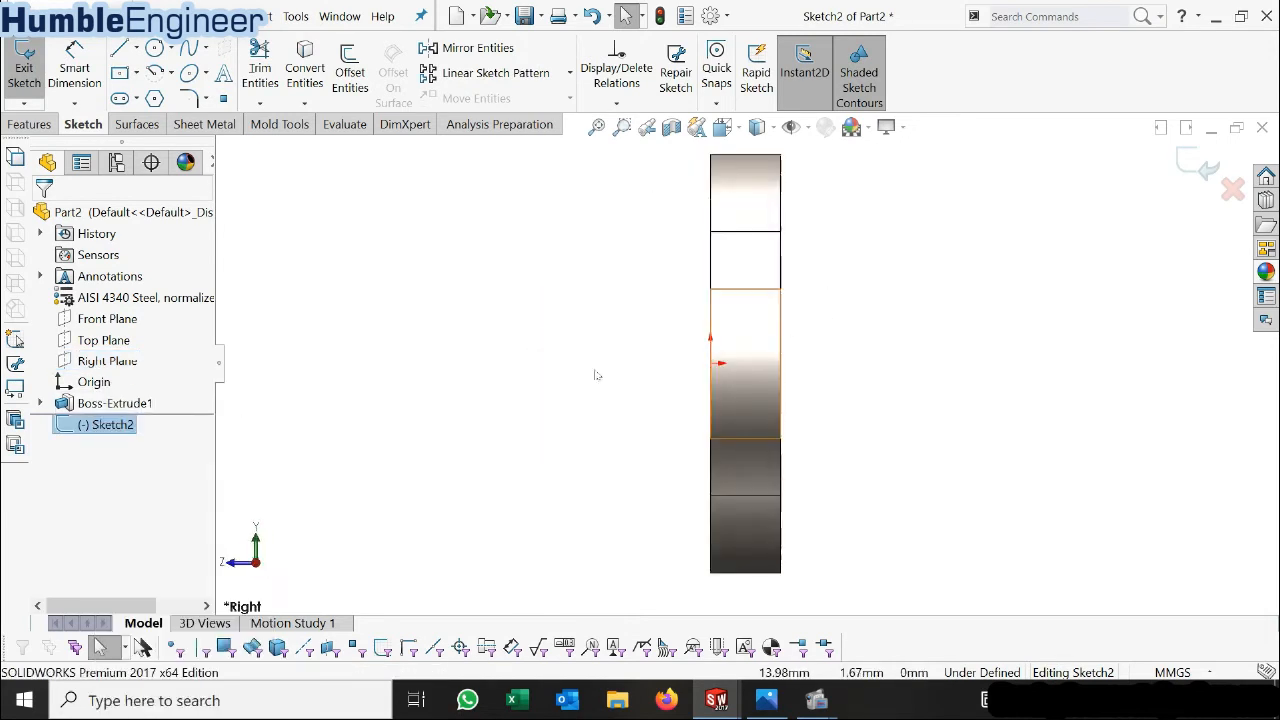
Sketch a closed rectangle beside the rim, about 20.6 mm long and 7.6 mm high, with its lower edge level with the origin.
left_click(808, 363)
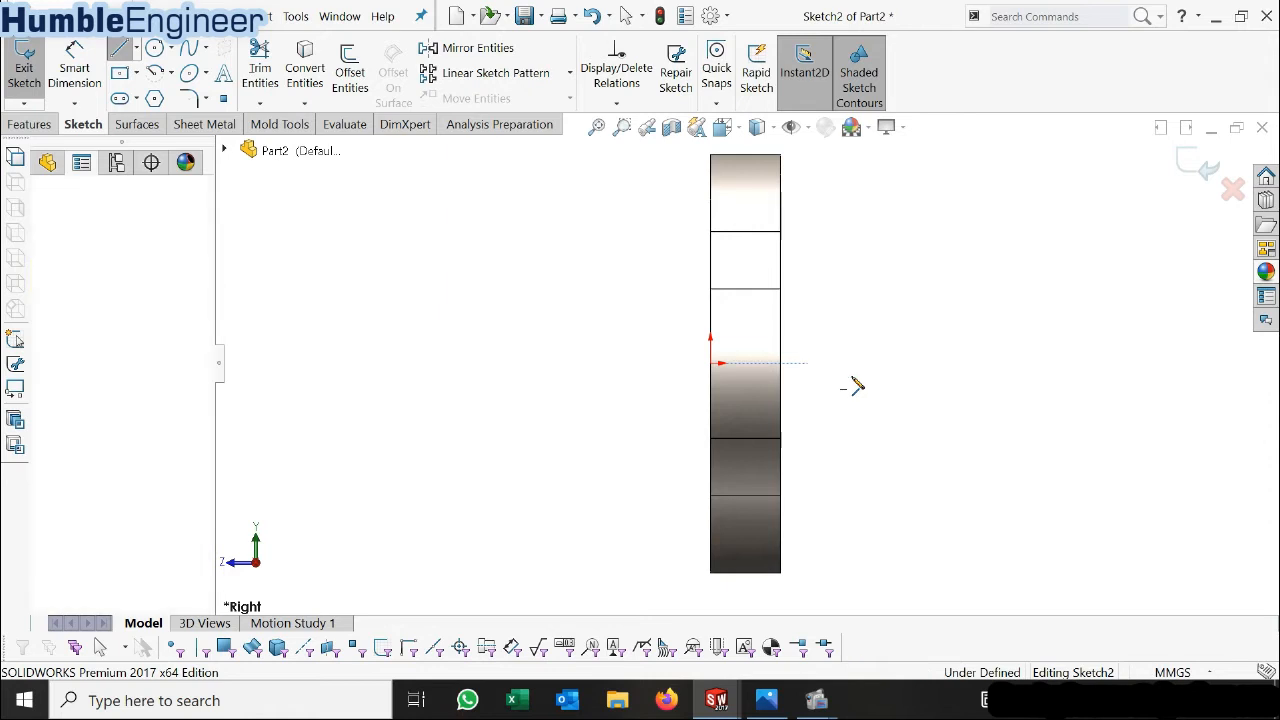
left_click(911, 363)
left_click(910, 326)
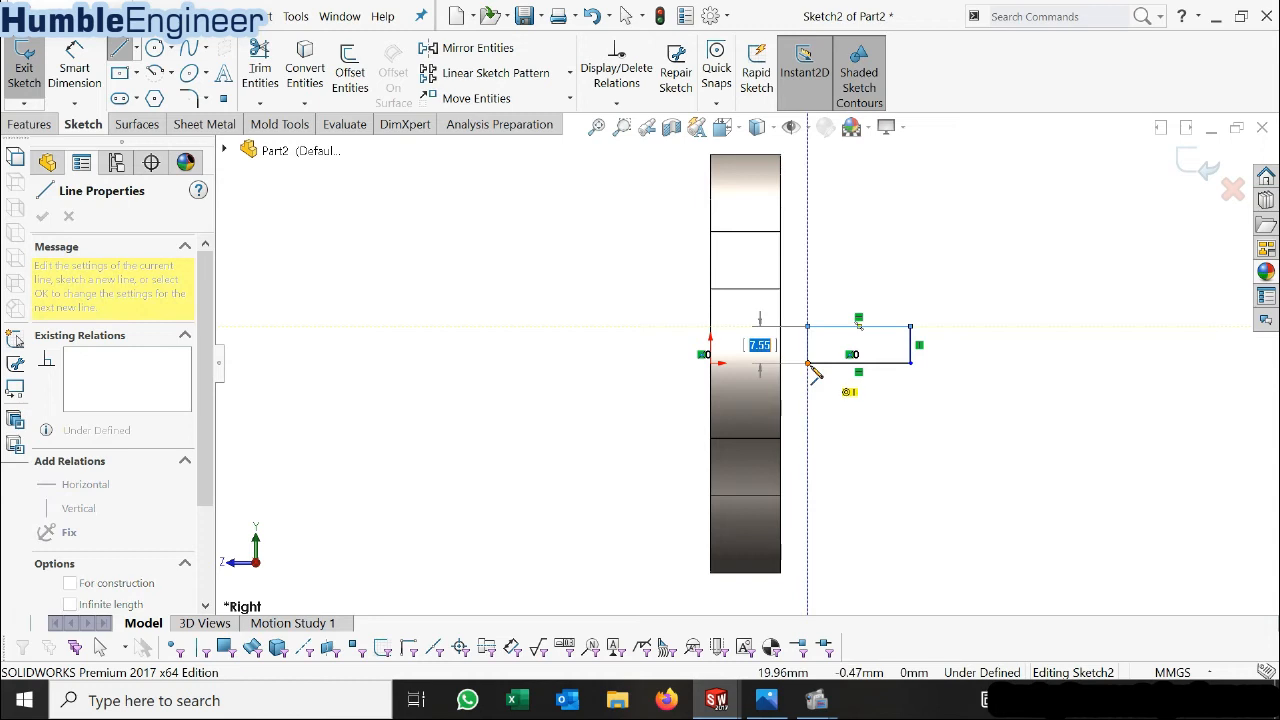
left_click(808, 326)
key("Escape")
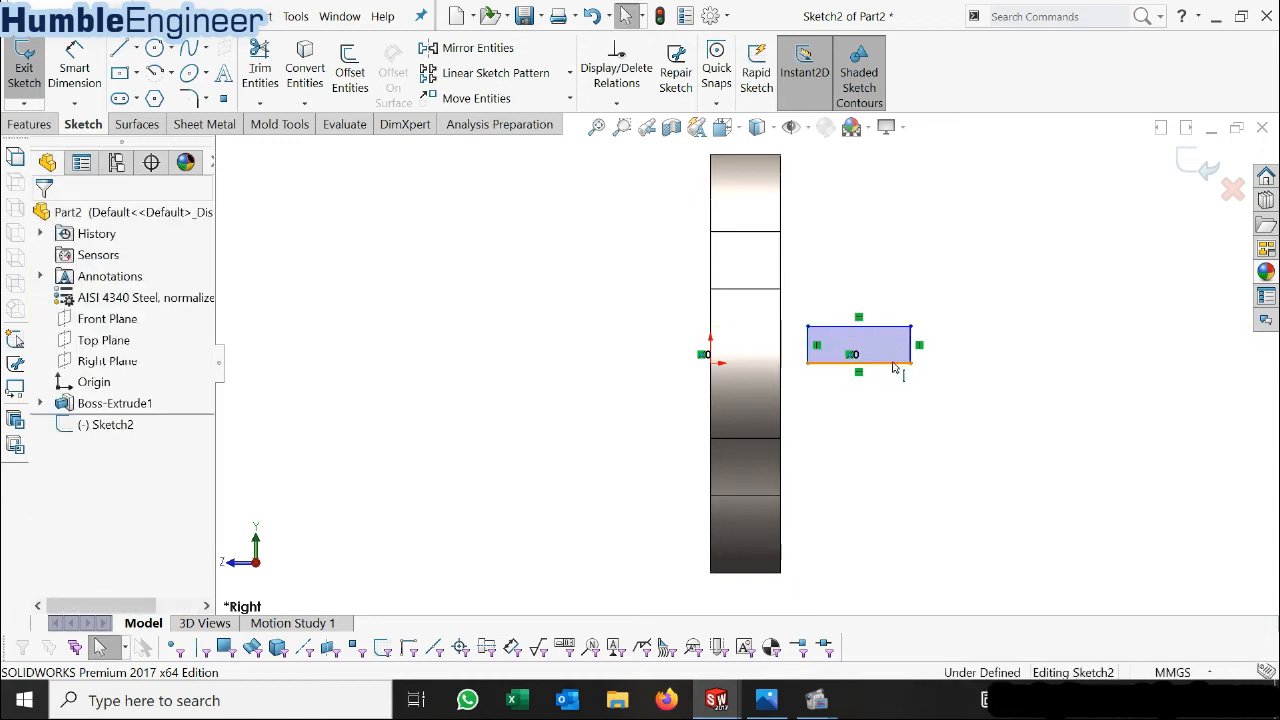
Convert the rectangle's lower edge into a construction line.
left_click(893, 368)
right_click(900, 366)
left_click(939, 315)
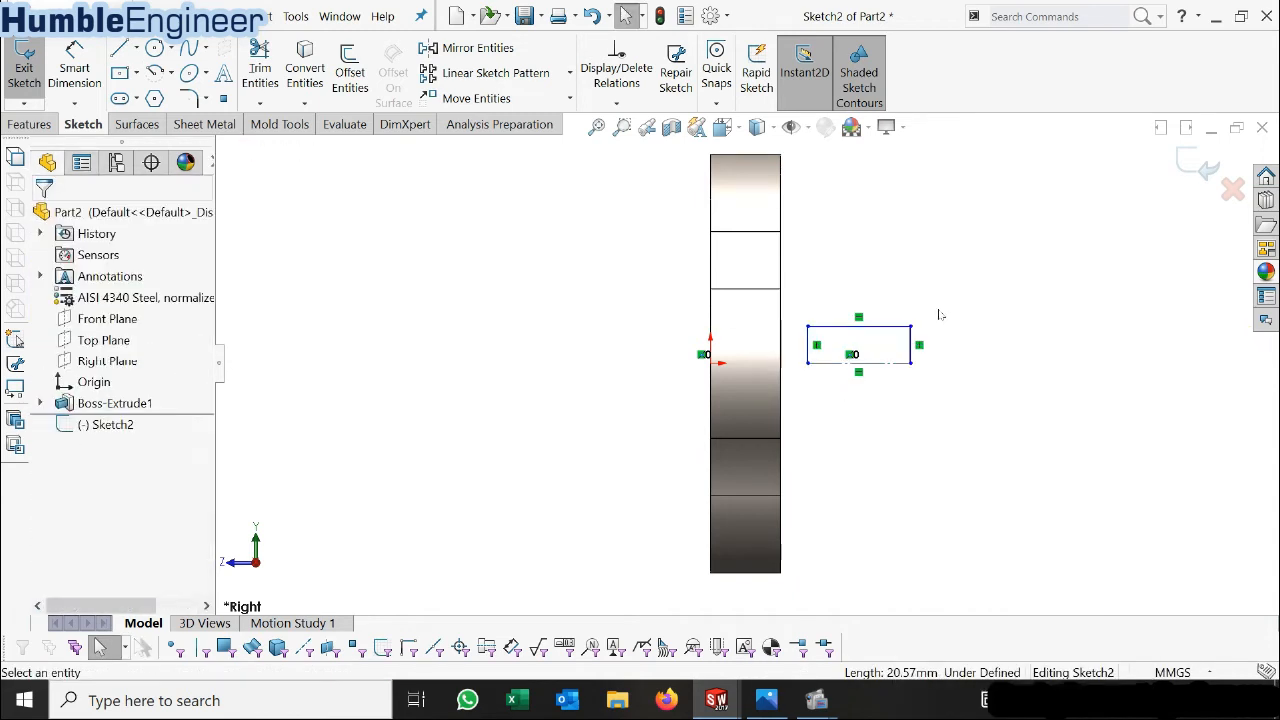
Dimension the hub profile's upper edge about the construction line as a 20 mm diameter.
scroll(911, 363, "down", 1)
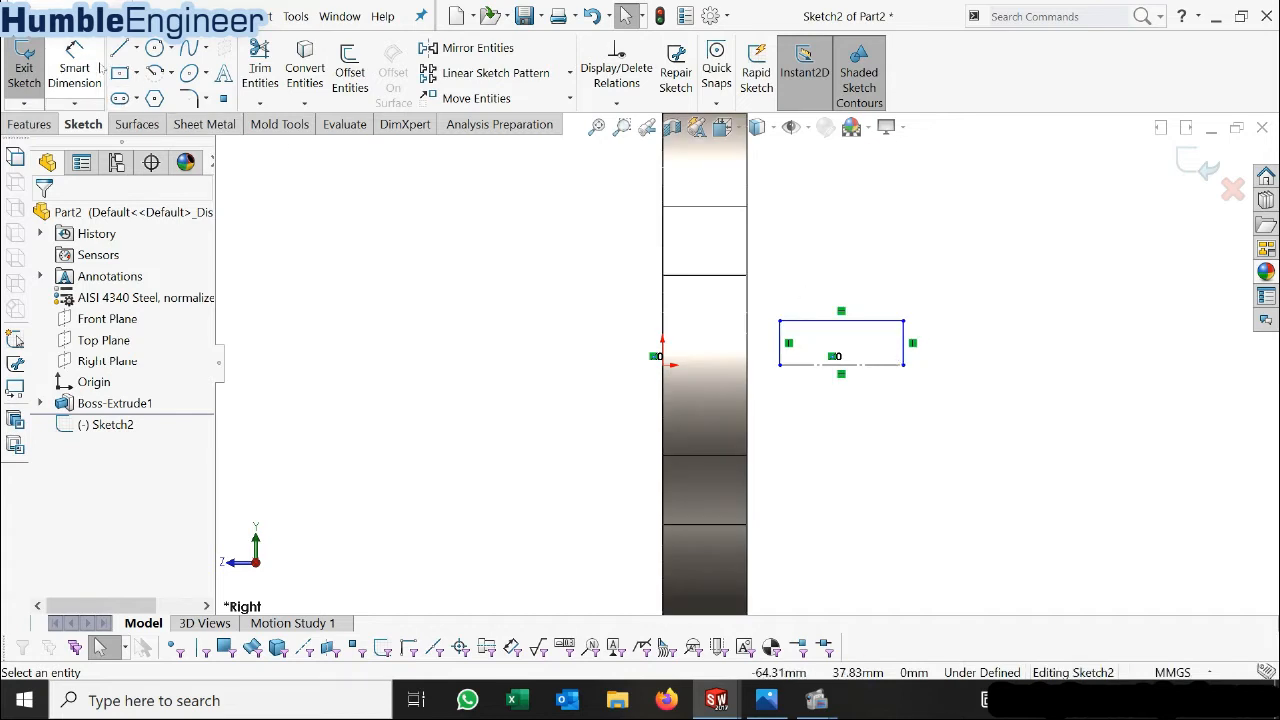
left_click(76, 66)
left_click(875, 364)
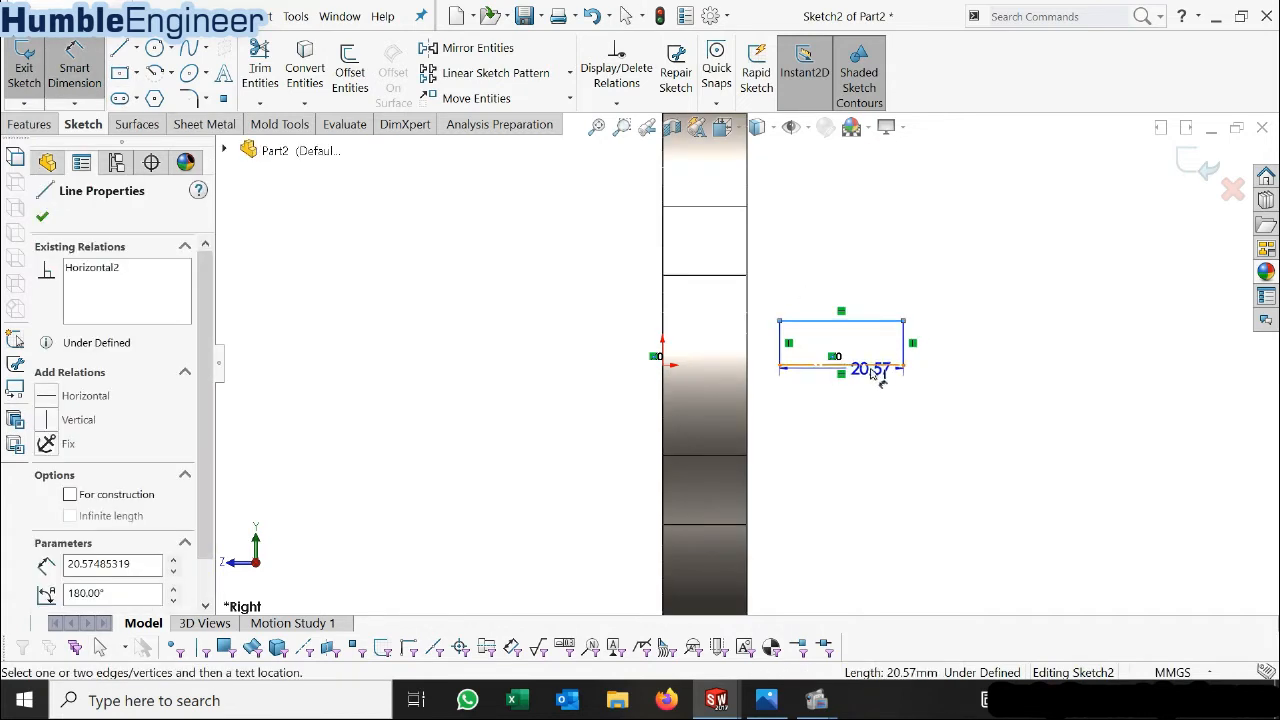
left_click(1018, 370)
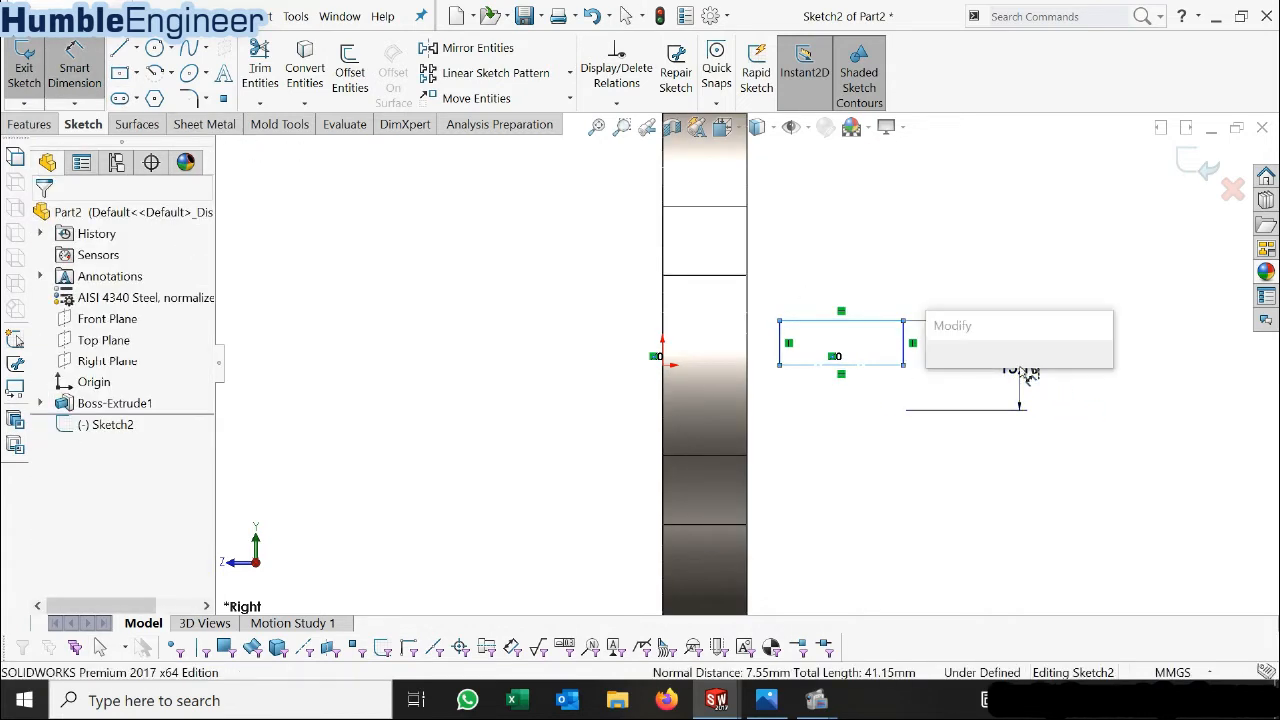
type("20")
key("Return")
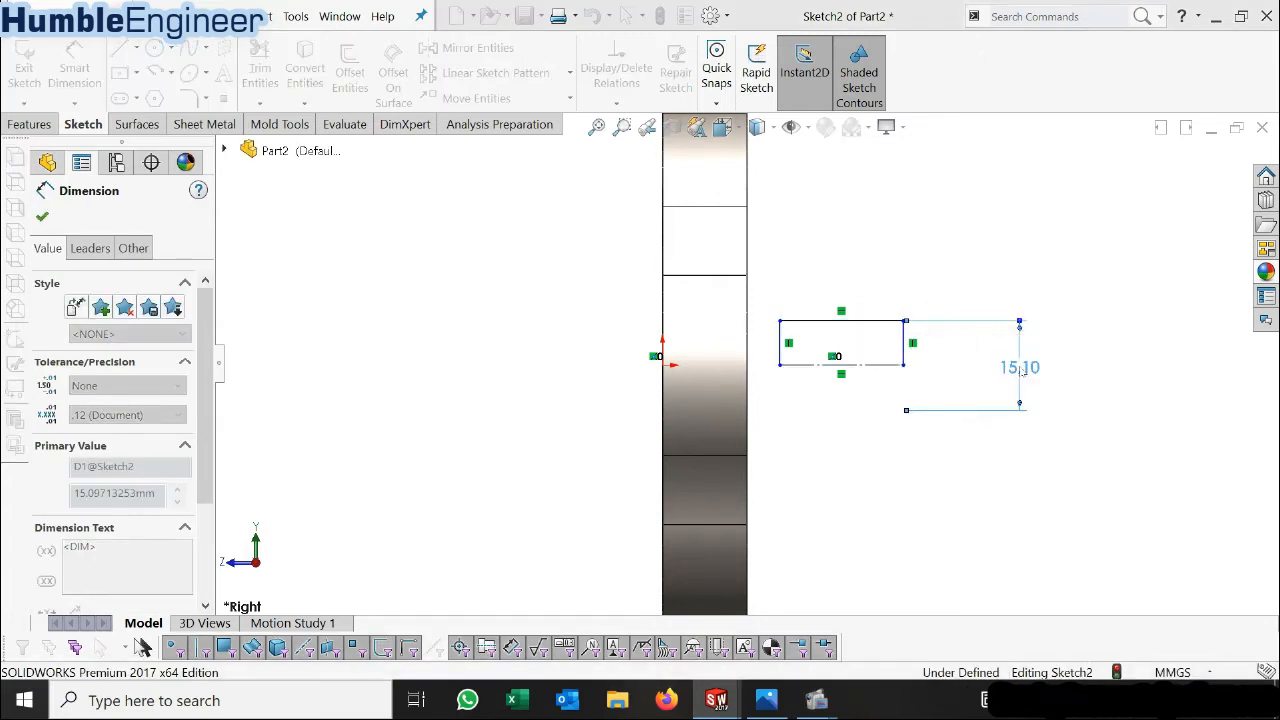
Check the hub's length on the reference drawing and dimension the distance between the profile's two vertical edges as 15 mm.
left_click(764, 700)
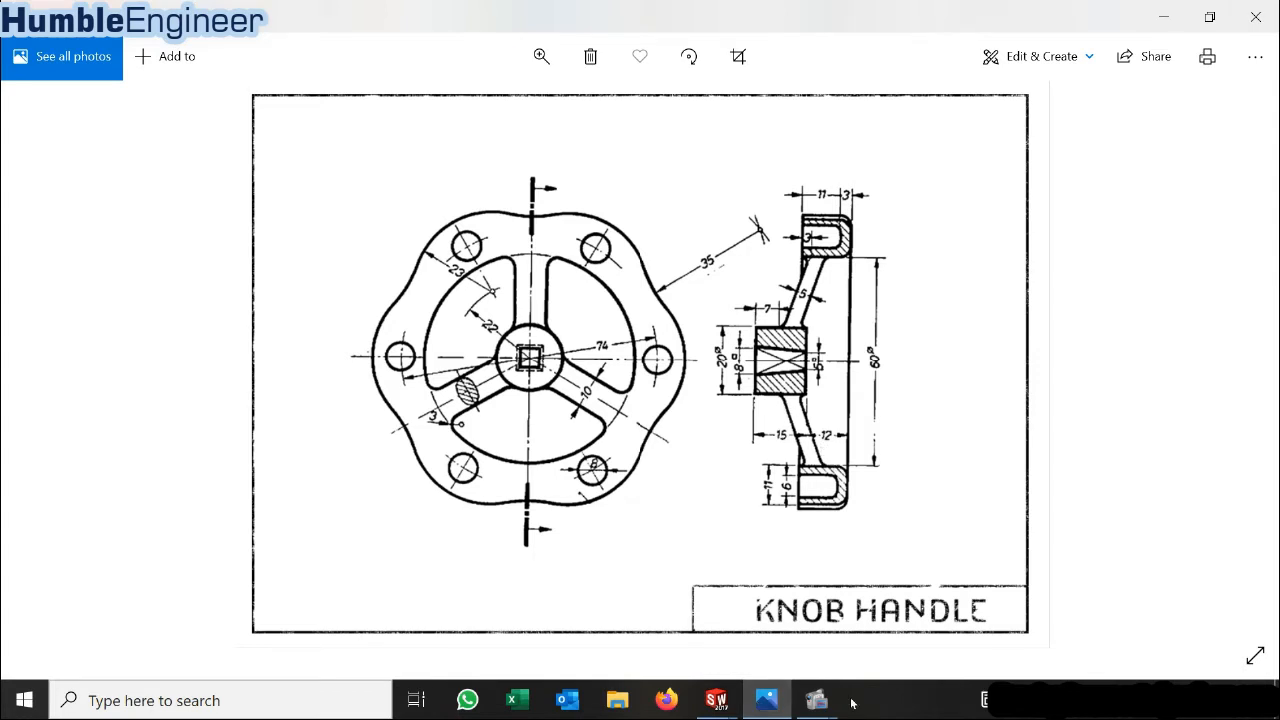
left_click(777, 618)
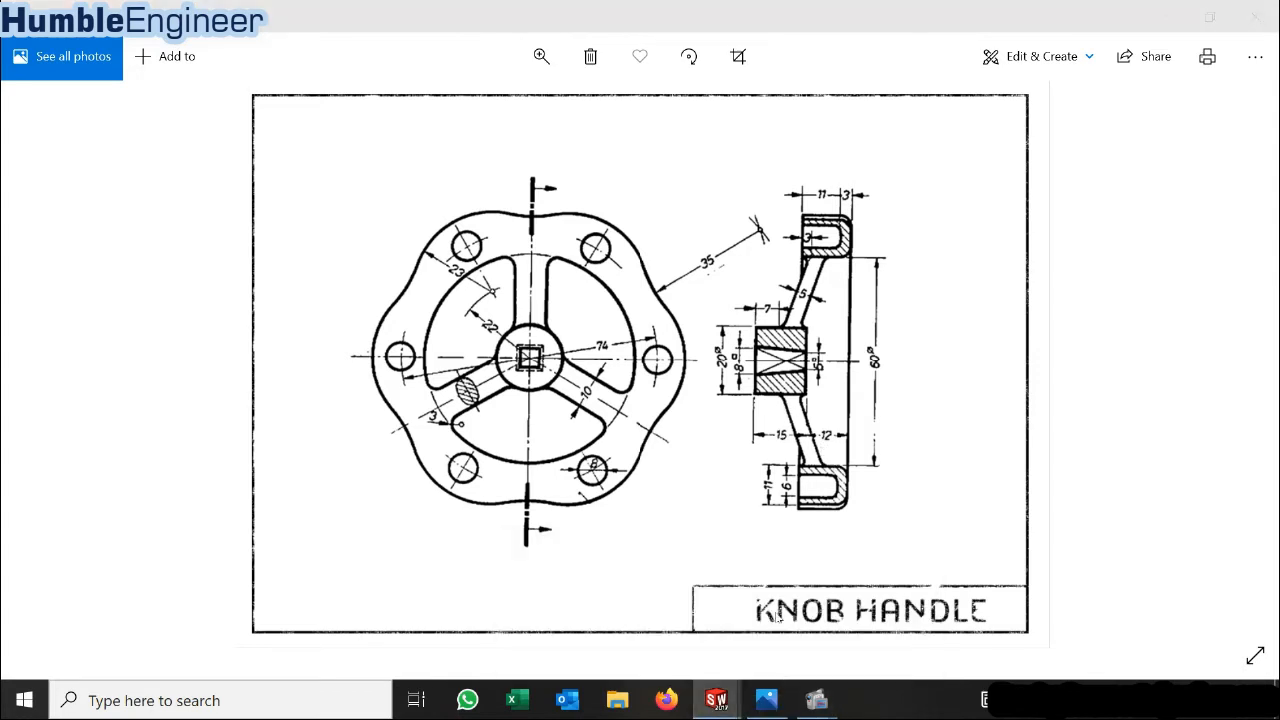
left_click(1160, 17)
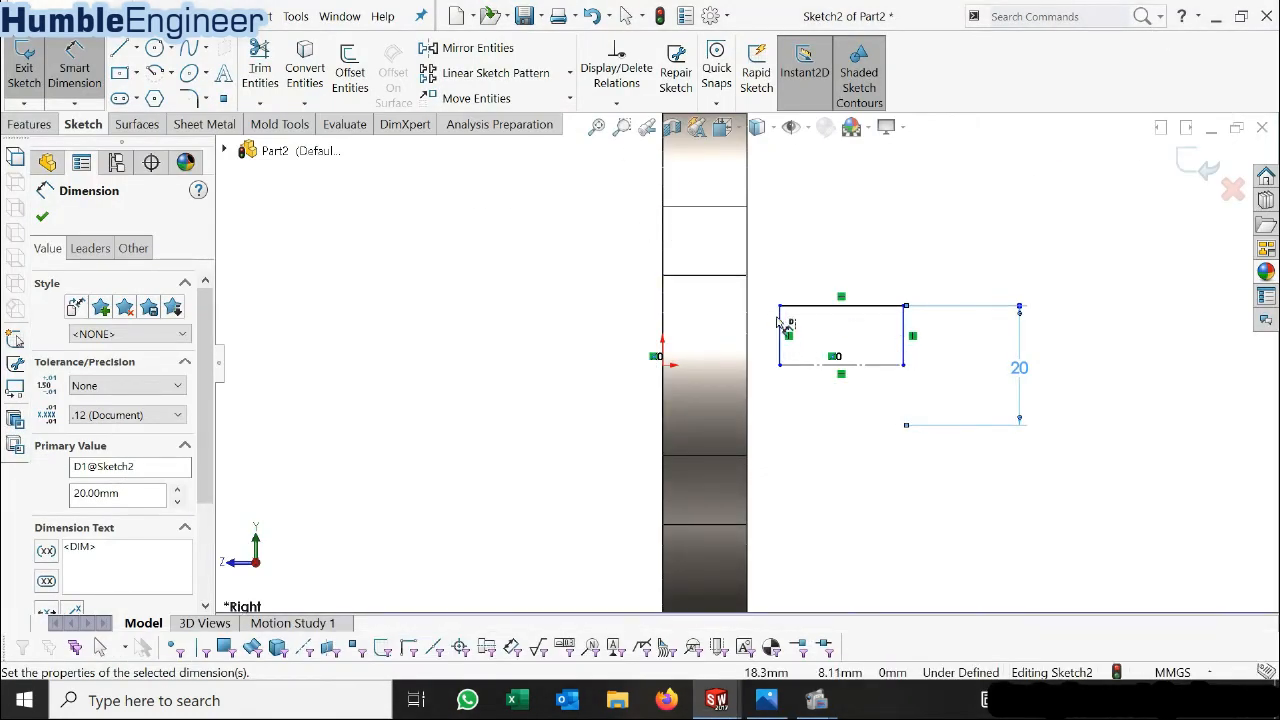
left_click(781, 330)
left_click(905, 335)
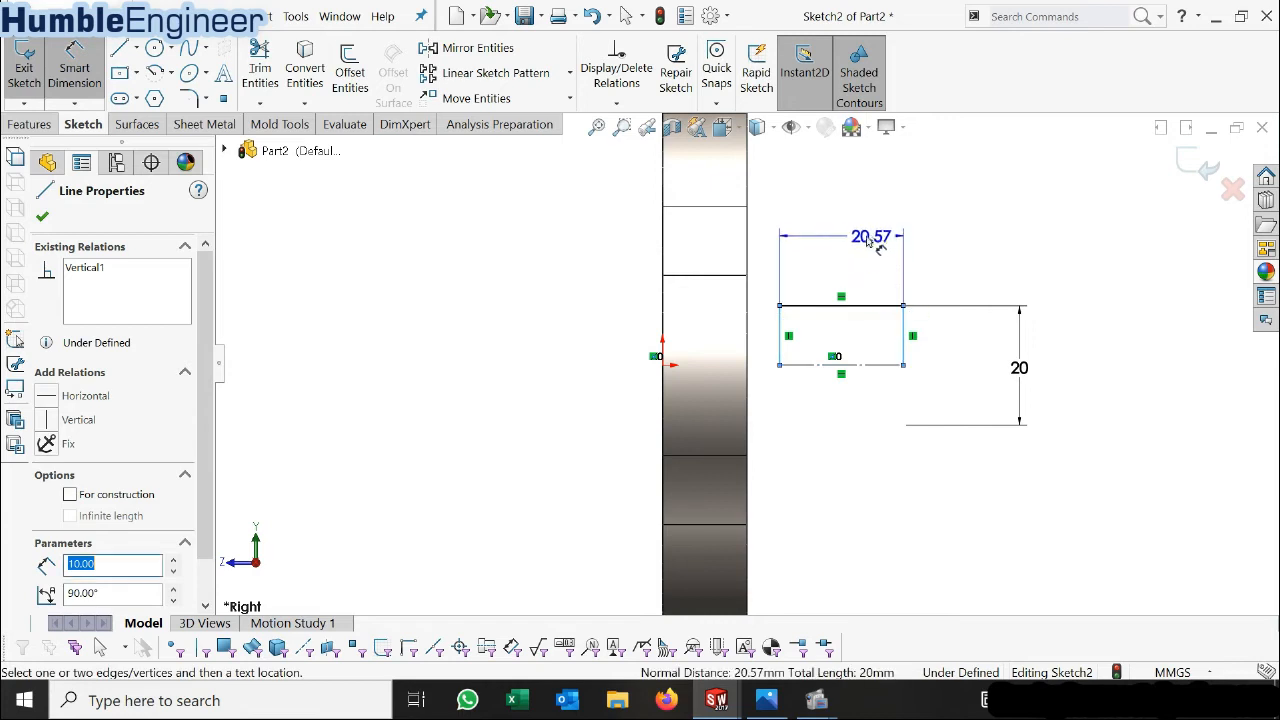
left_click(852, 243)
type("15")
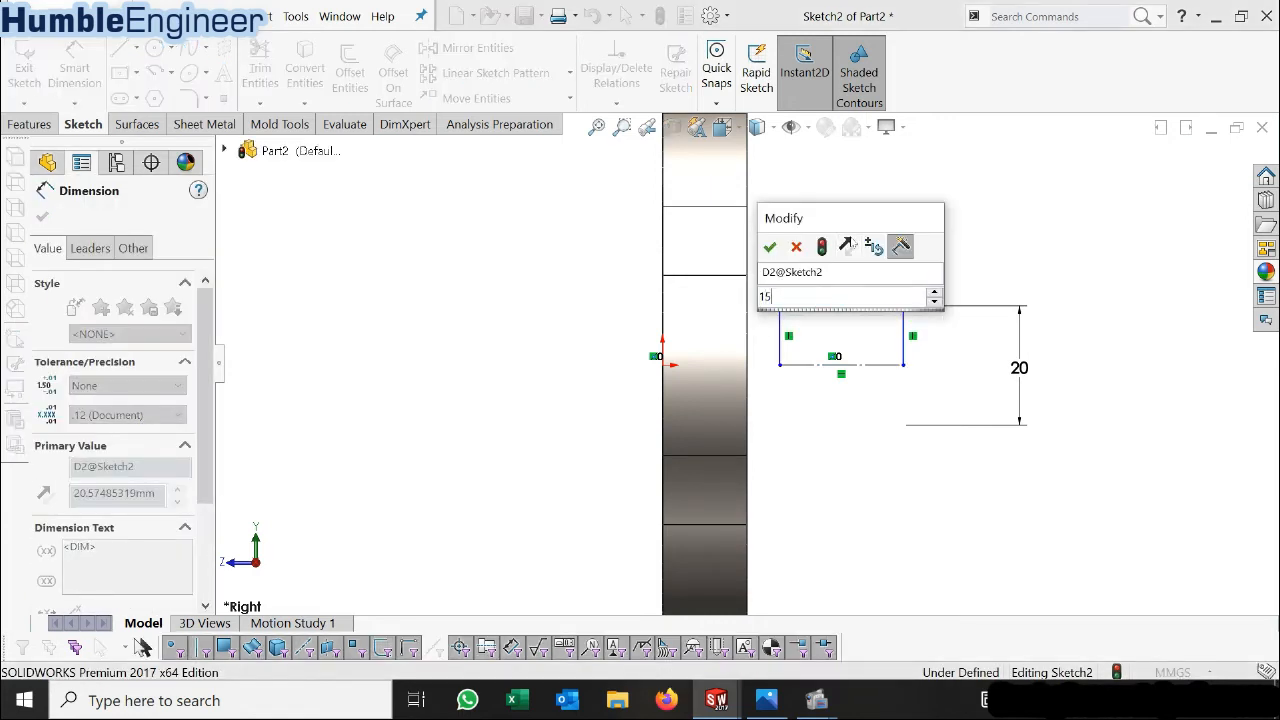
key("Return")
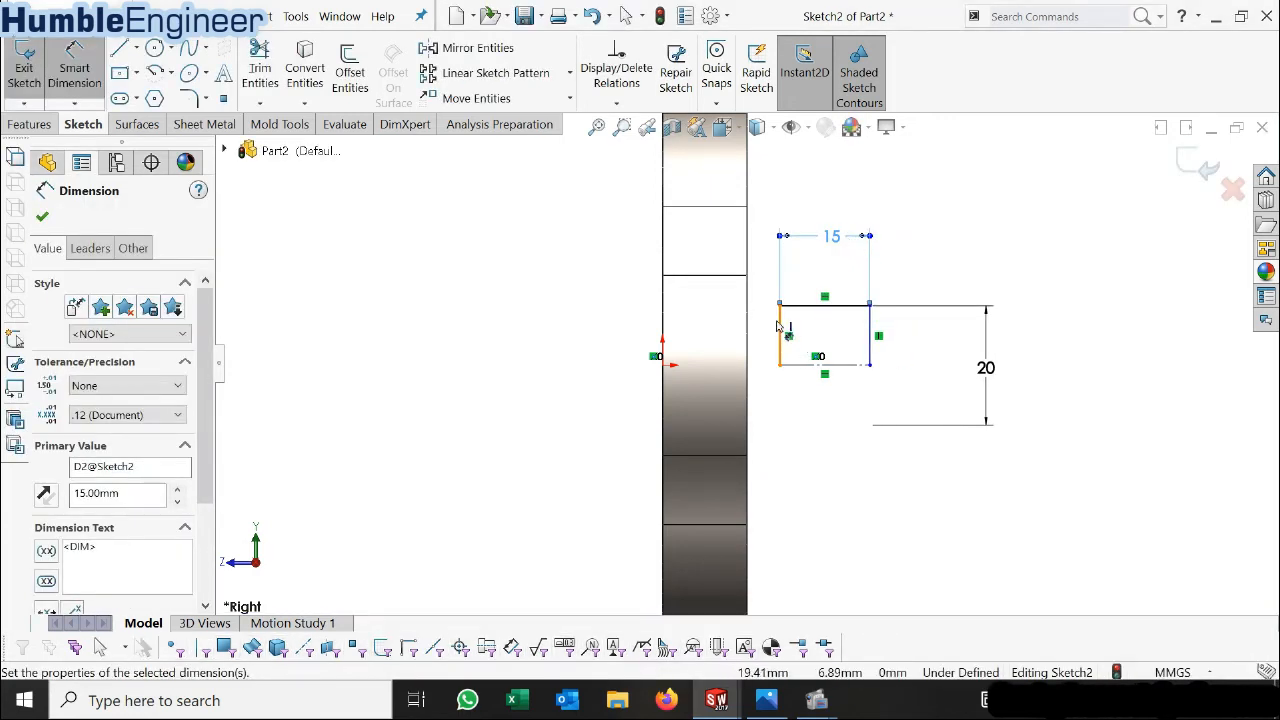
Dimension the distance from the origin to the hub profile's nearer vertical edge as 12 mm.
left_click(780, 330)
left_click(661, 363)
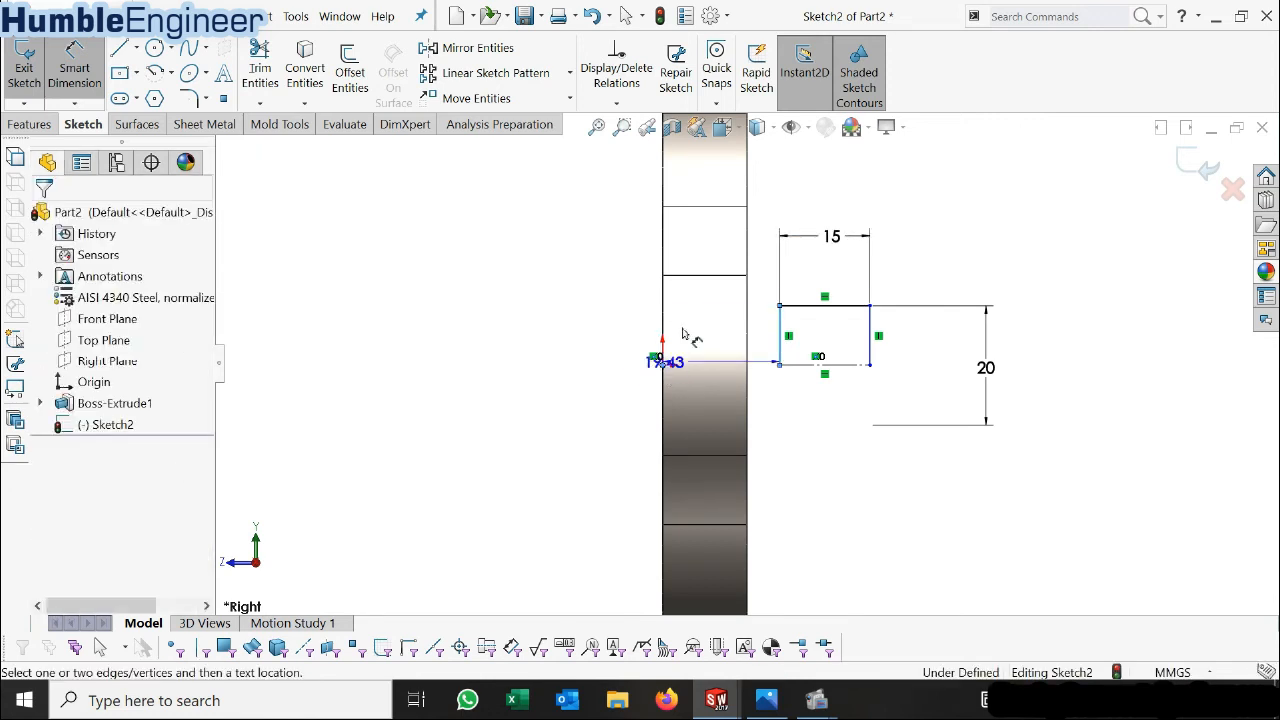
left_click(718, 313)
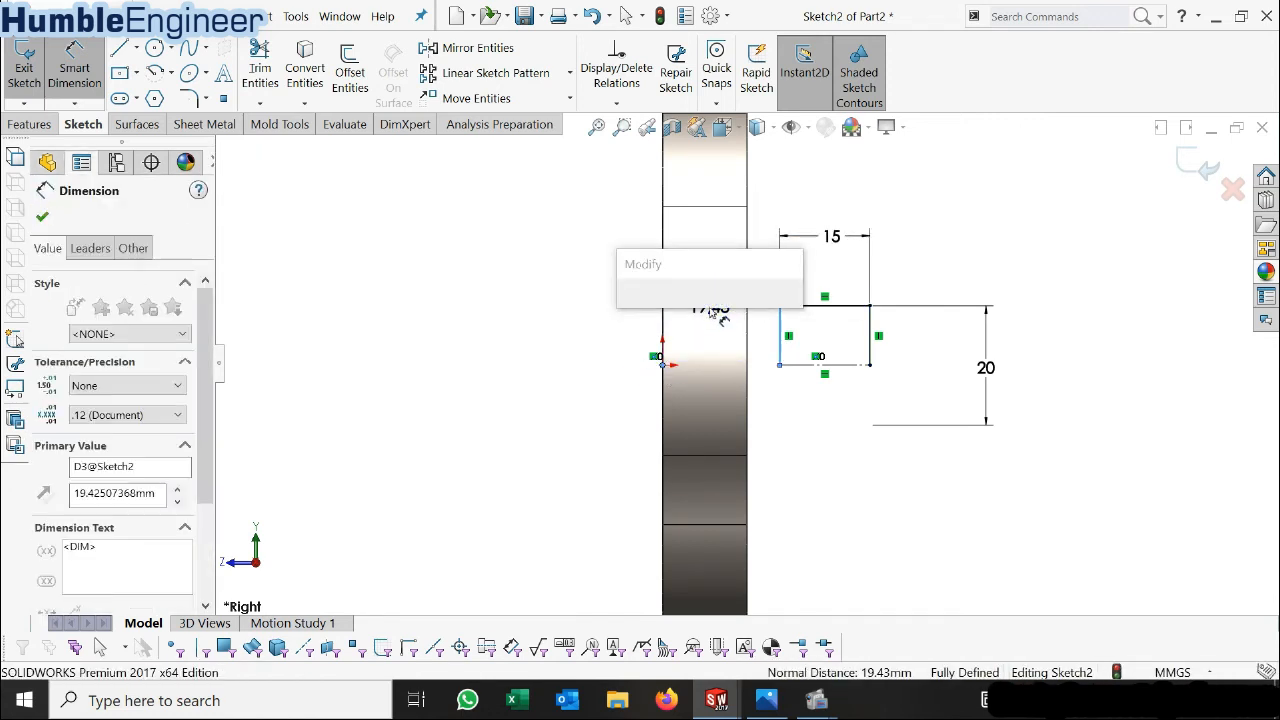
type("12")
key("Return")
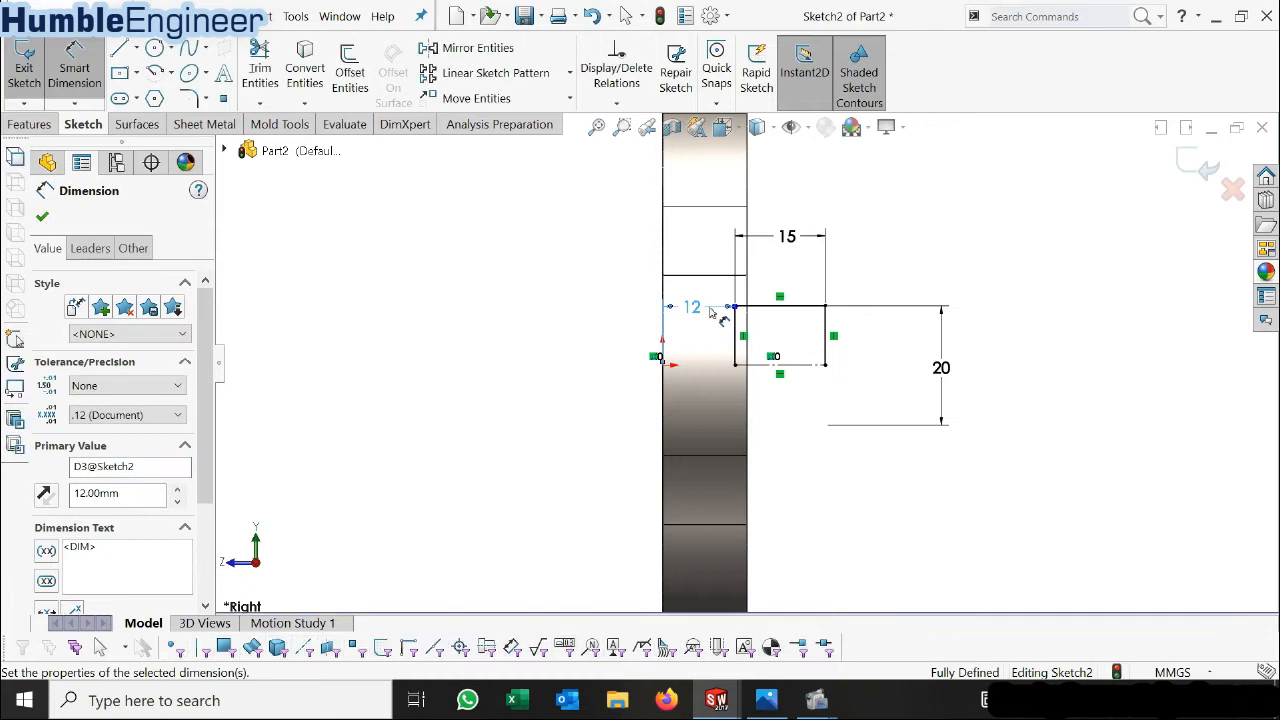
key("Escape")
Revolve the hub profile fully around its construction line, letting the open sketch be closed automatically.
middle_click_drag(788, 412, 732, 438)
scroll(736, 420, "up", 3)
left_click(31, 124)
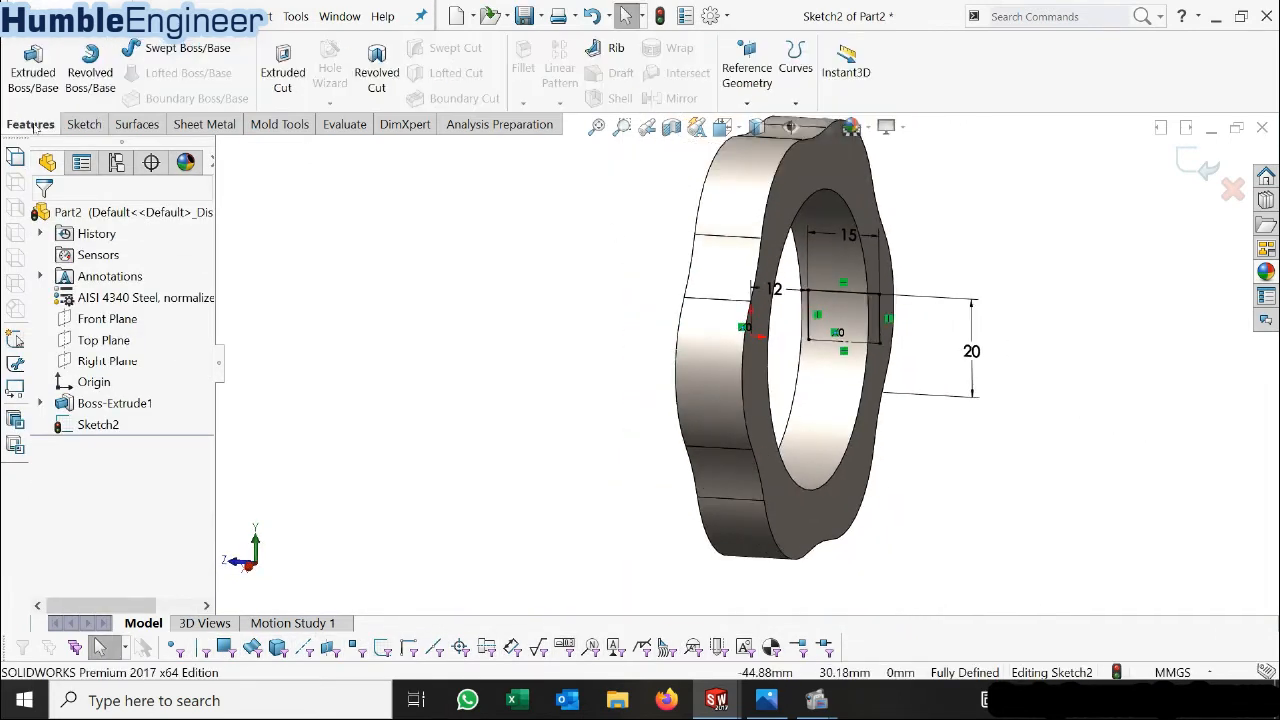
left_click(90, 63)
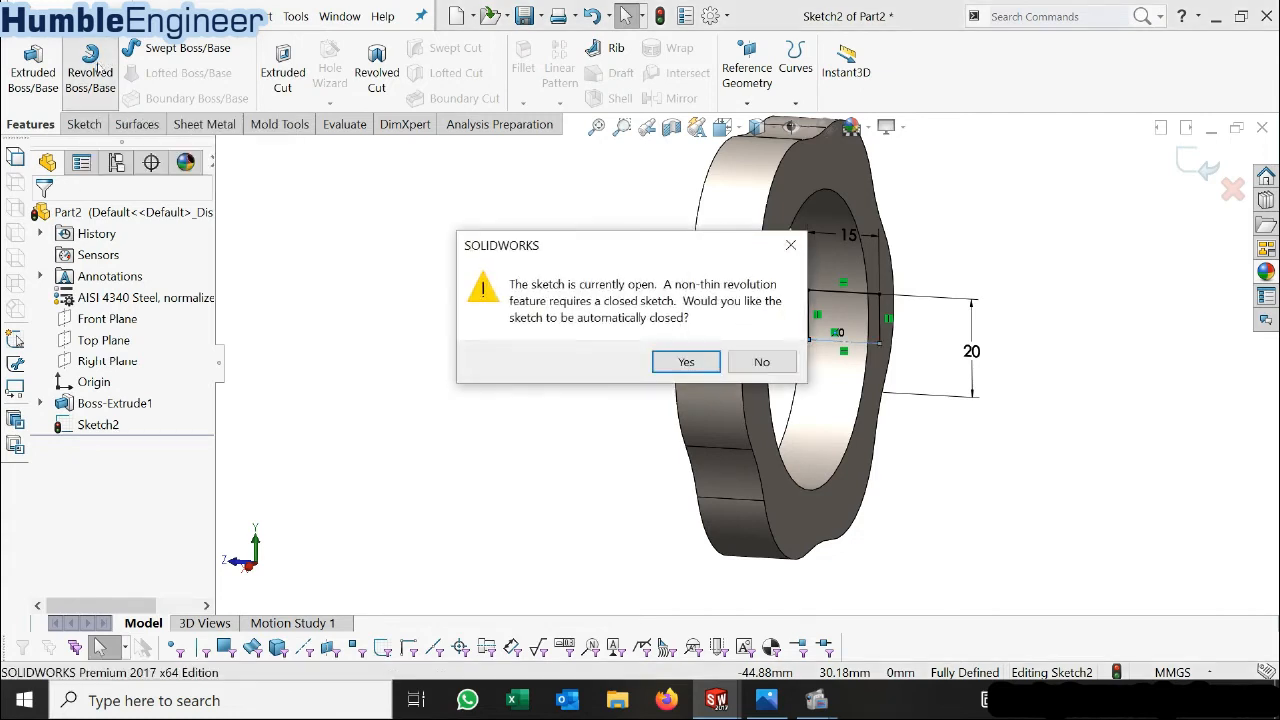
left_click(684, 365)
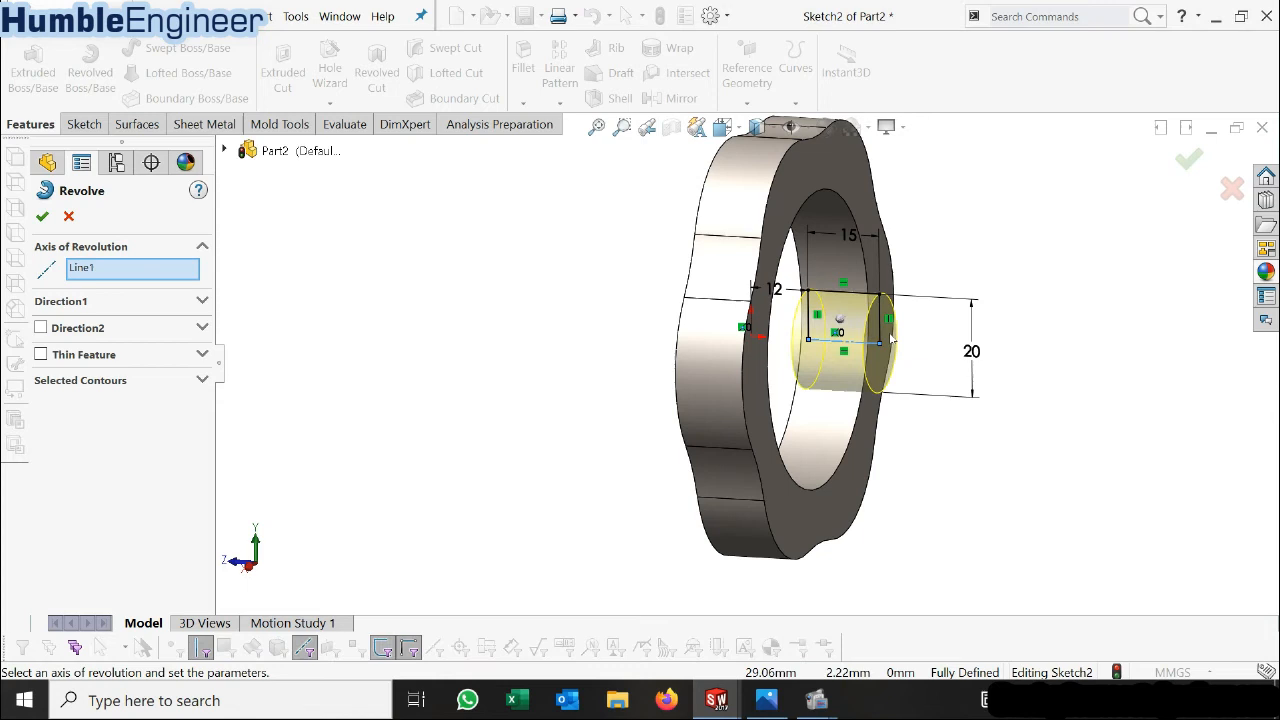
left_click(45, 218)
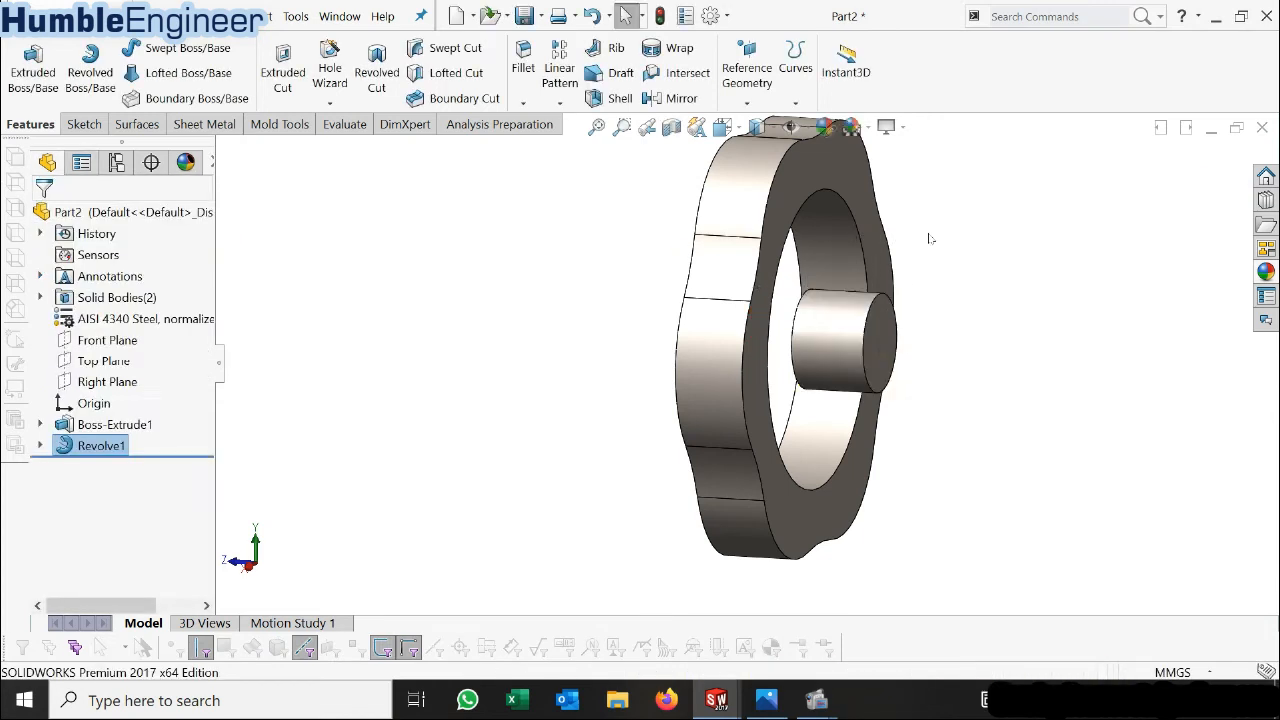
Inspect the rim and hub from several angles and check the spoke dimensions on the knob handle reference drawing.
scroll(930, 237, "down", 2)
middle_click_drag(897, 324, 724, 270)
scroll(923, 346, "up", 3)
scroll(858, 345, "down", 4)
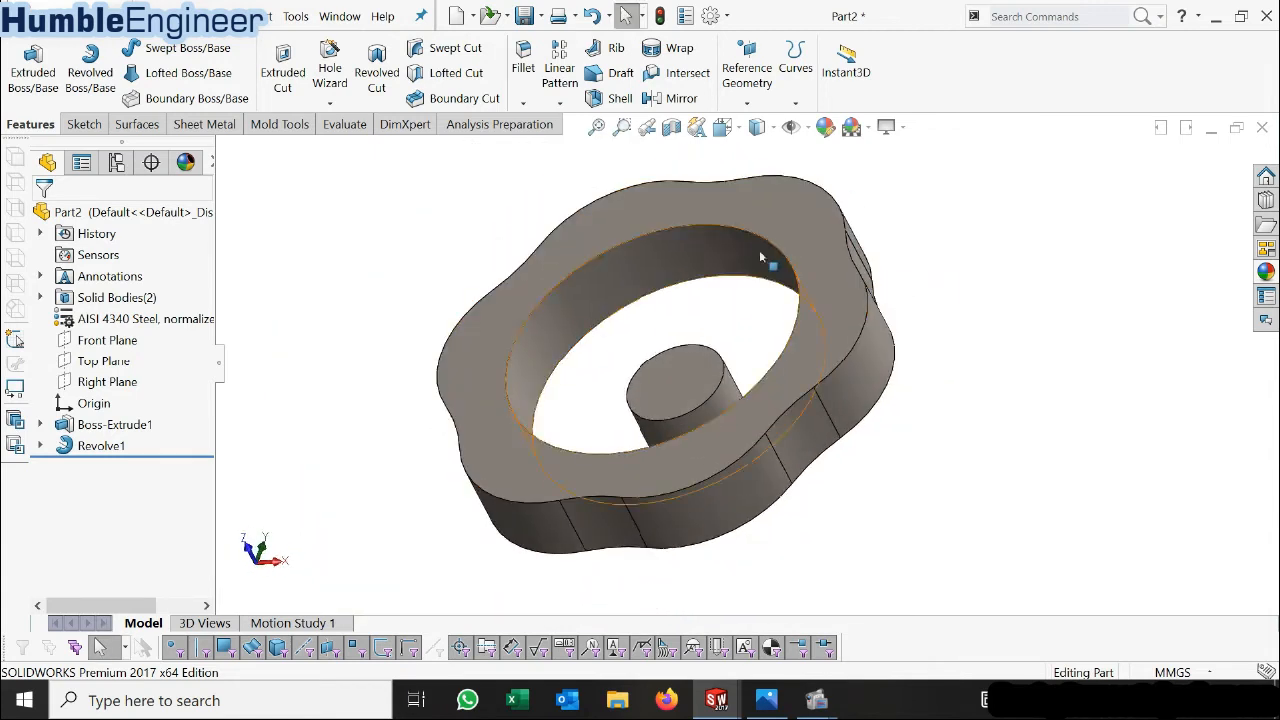
left_click(766, 700)
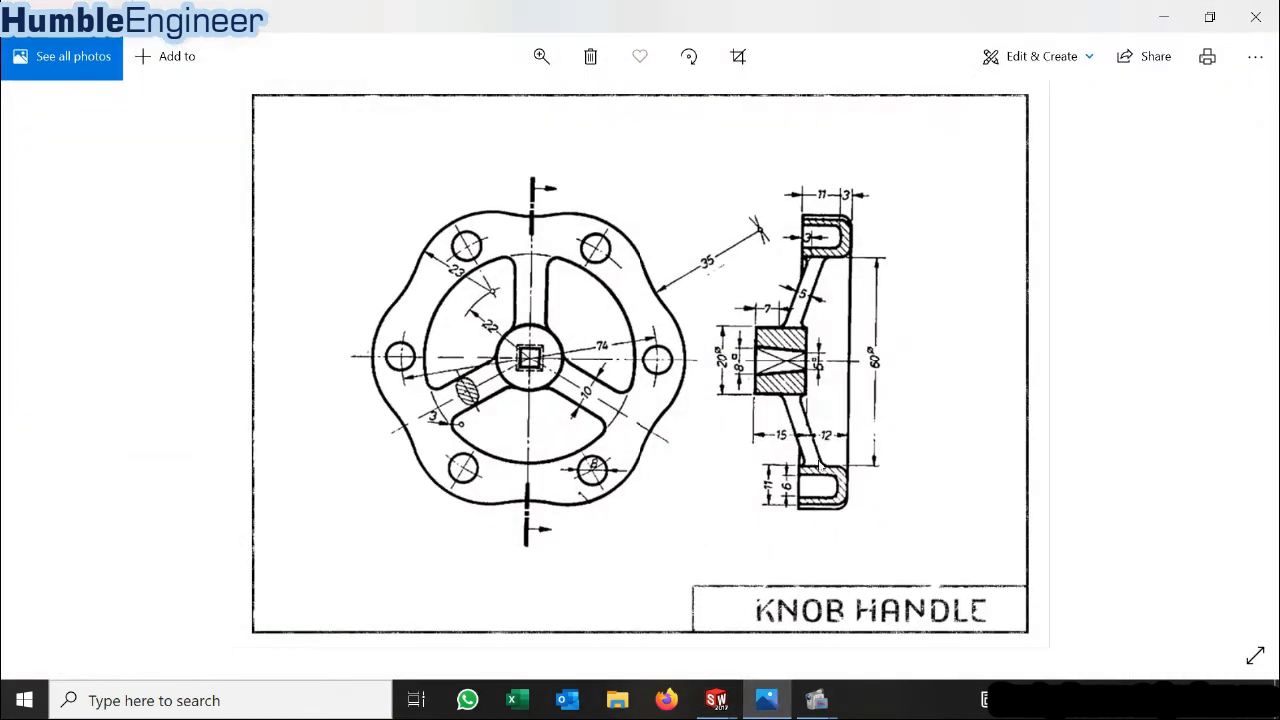
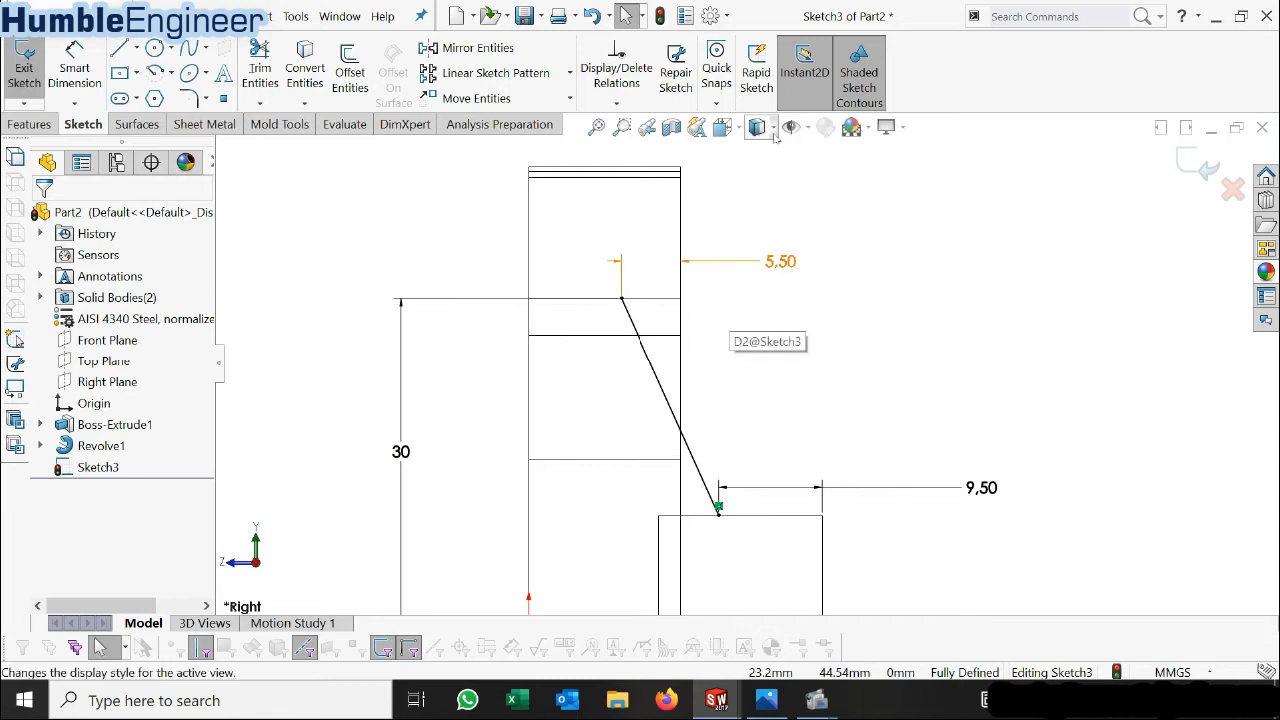
Change the display style to Shaded With Edges and view the spoke centreline sketch straight on.
left_click(758, 152)
mouse_move(675, 402)
middle_mouse_down()
mouse_move(706, 410)
mouse_move(749, 357)
mouse_move(663, 329)
mouse_move(649, 386)
mouse_move(694, 397)
mouse_move(703, 414)
mouse_move(654, 406)
mouse_move(660, 380)
mouse_move(731, 409)
mouse_move(706, 430)
mouse_move(714, 400)
mouse_move(723, 414)
mouse_move(576, 352)
middle_mouse_up()
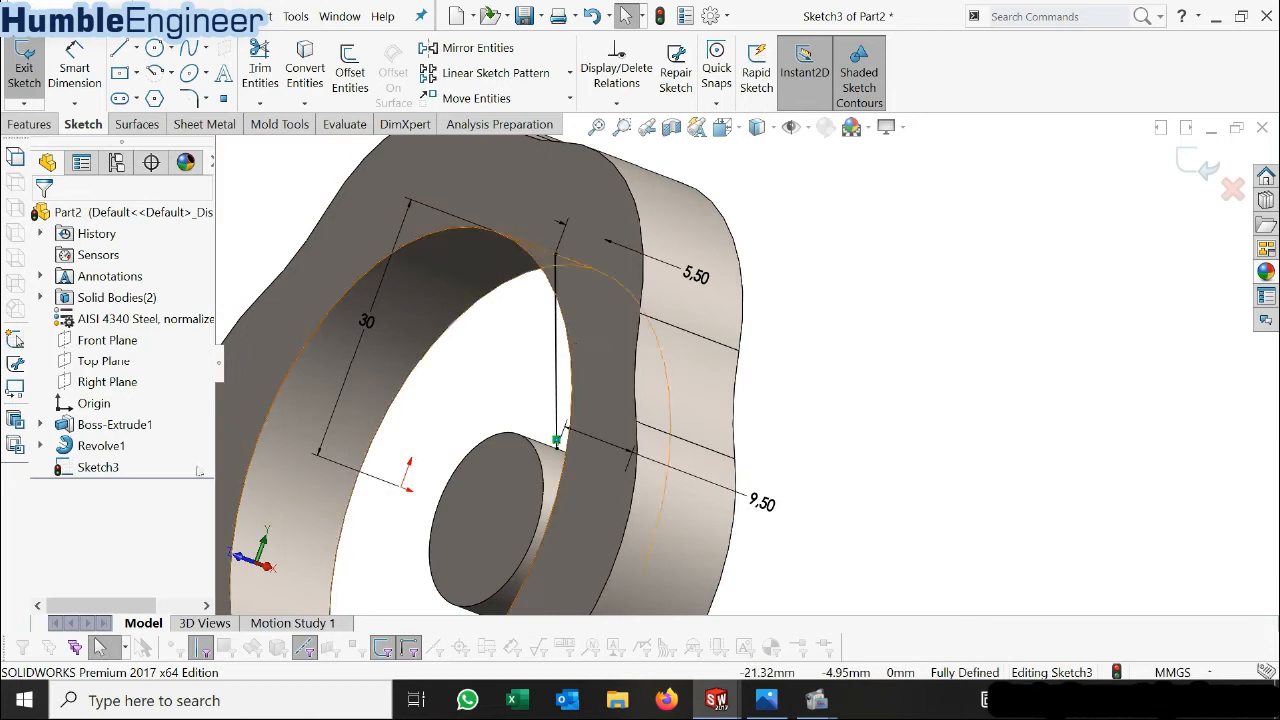
right_click(97, 467)
left_click(158, 401)
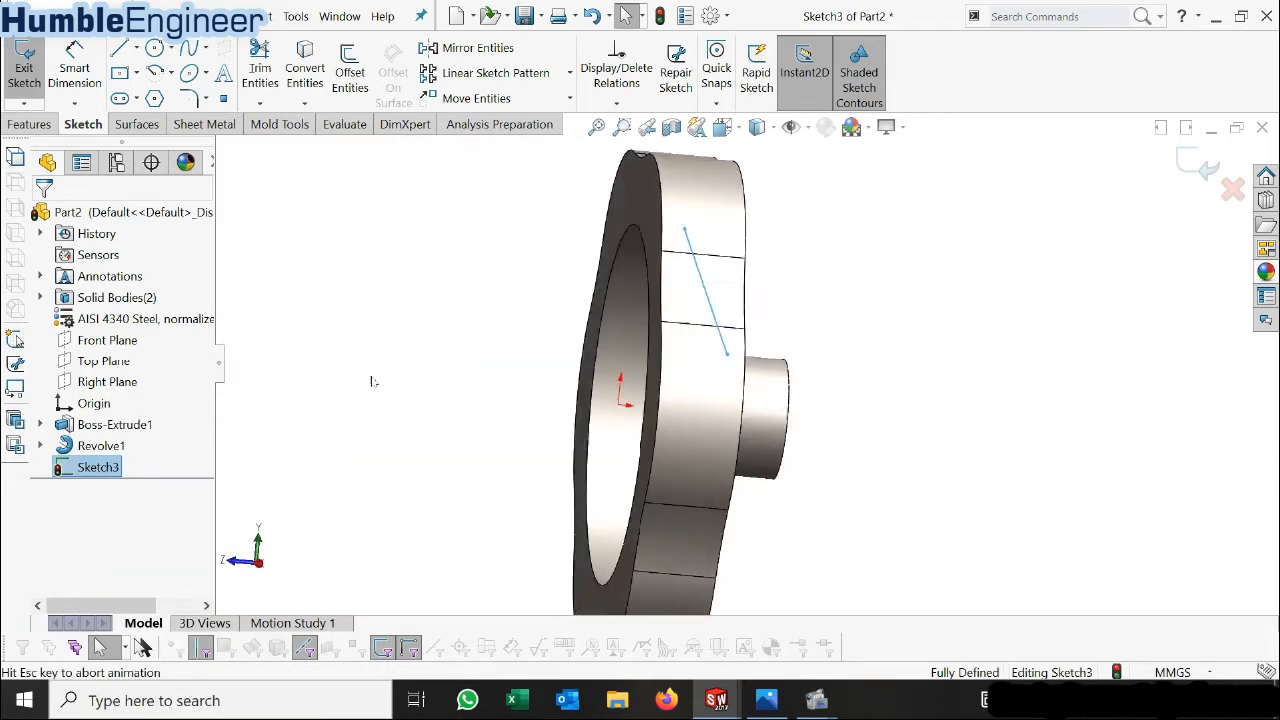
left_click(782, 291)
scroll(779, 293, "down", 1)
scroll(757, 306, "up", 2)
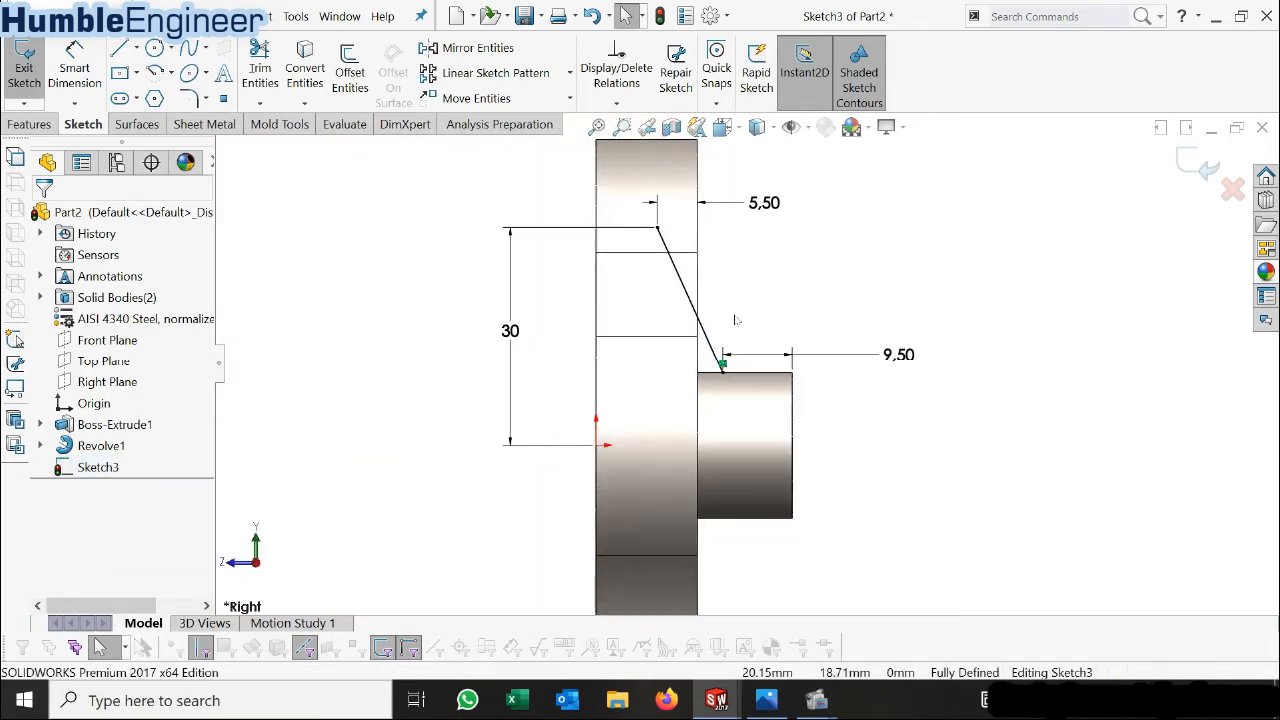
Sketch a line about 3.3 mm long from the slanted line's hub end, continuing in the same direction into the hub.
left_click(119, 50)
scroll(751, 451, "down", 5)
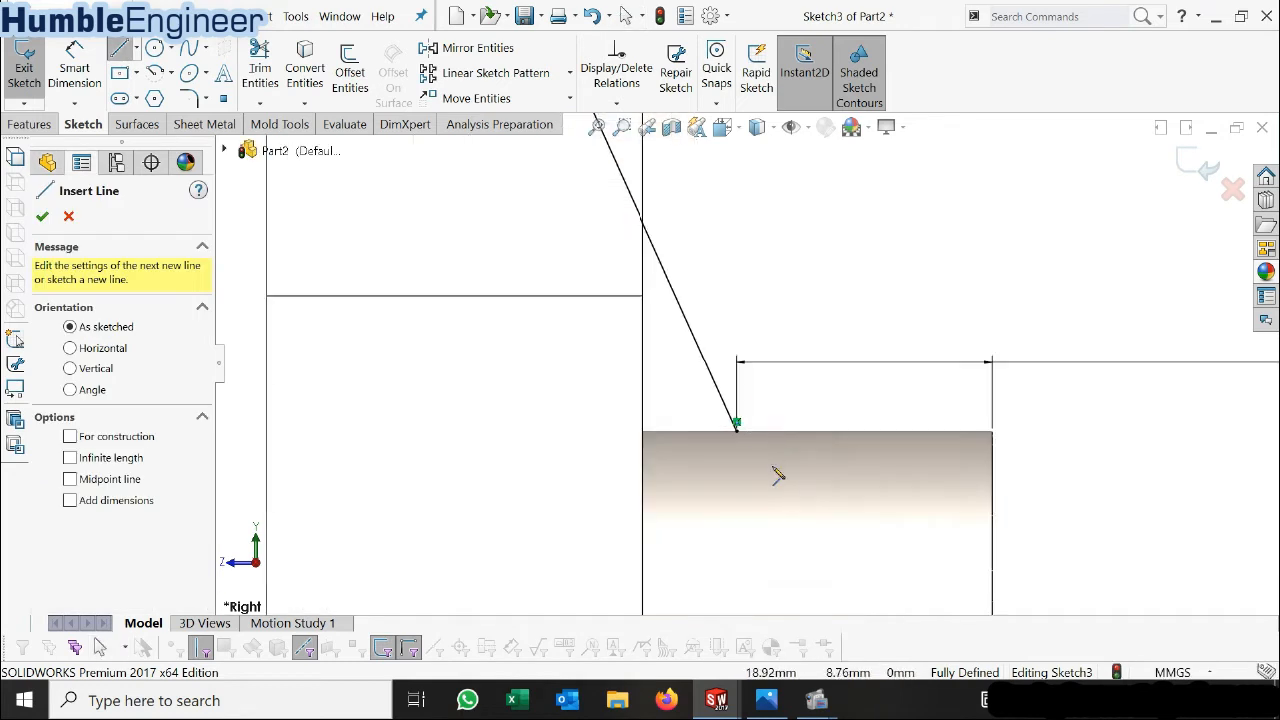
left_click(737, 424)
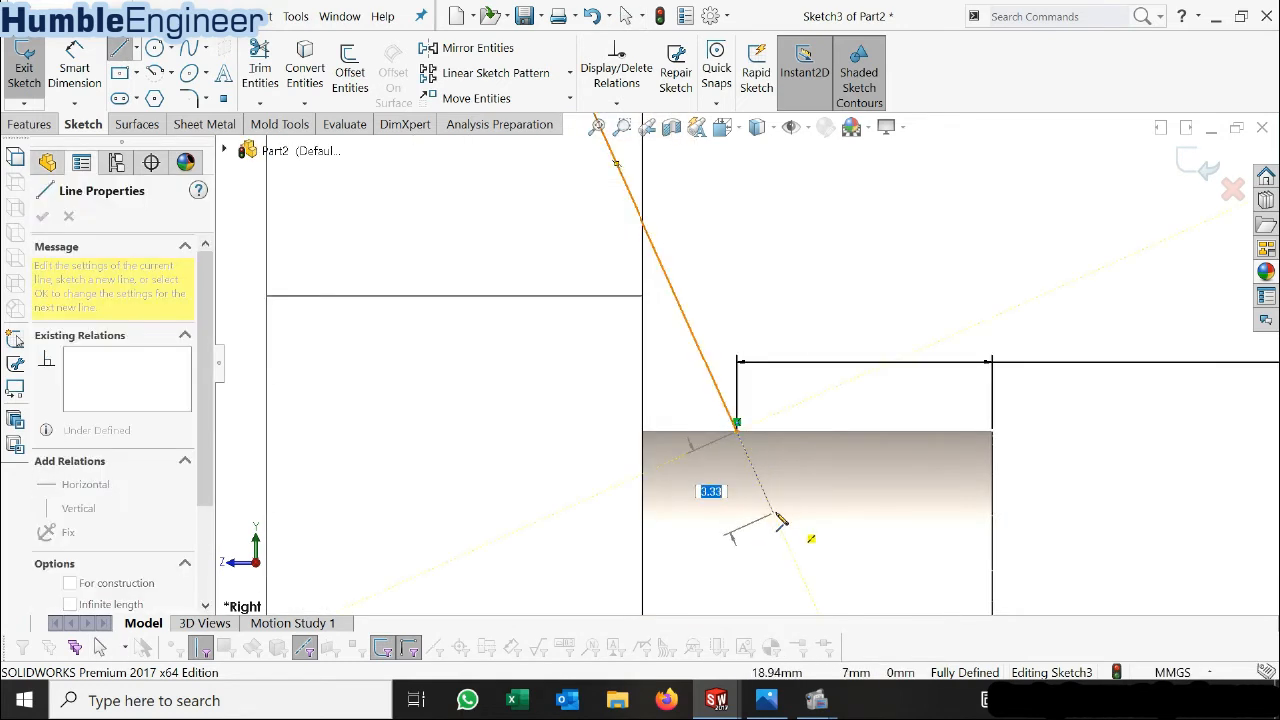
left_click(775, 514)
key("Escape")
scroll(797, 506, "up", 3)
scroll(759, 244, "down", 2)
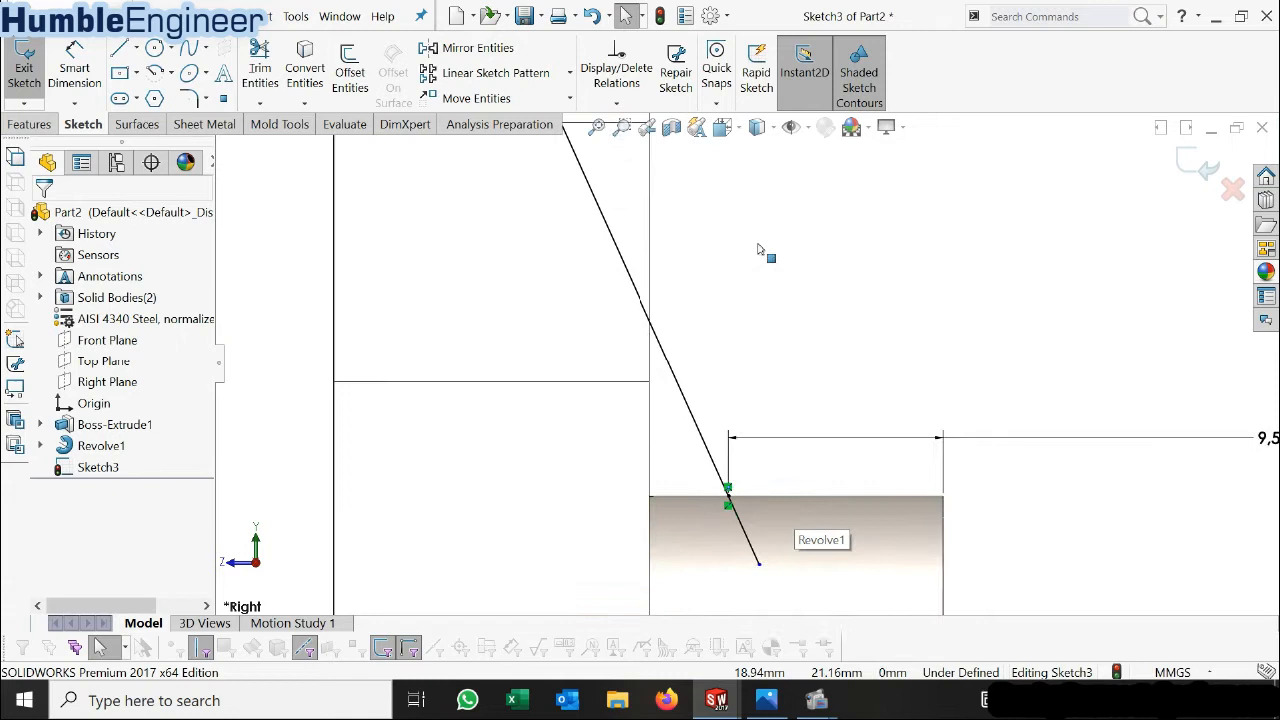
Sketch a line about 4.65 mm long from the slanted line's rim end, continuing in the same direction into the rim.
scroll(735, 222, "up", 4)
scroll(689, 183, "down", 3)
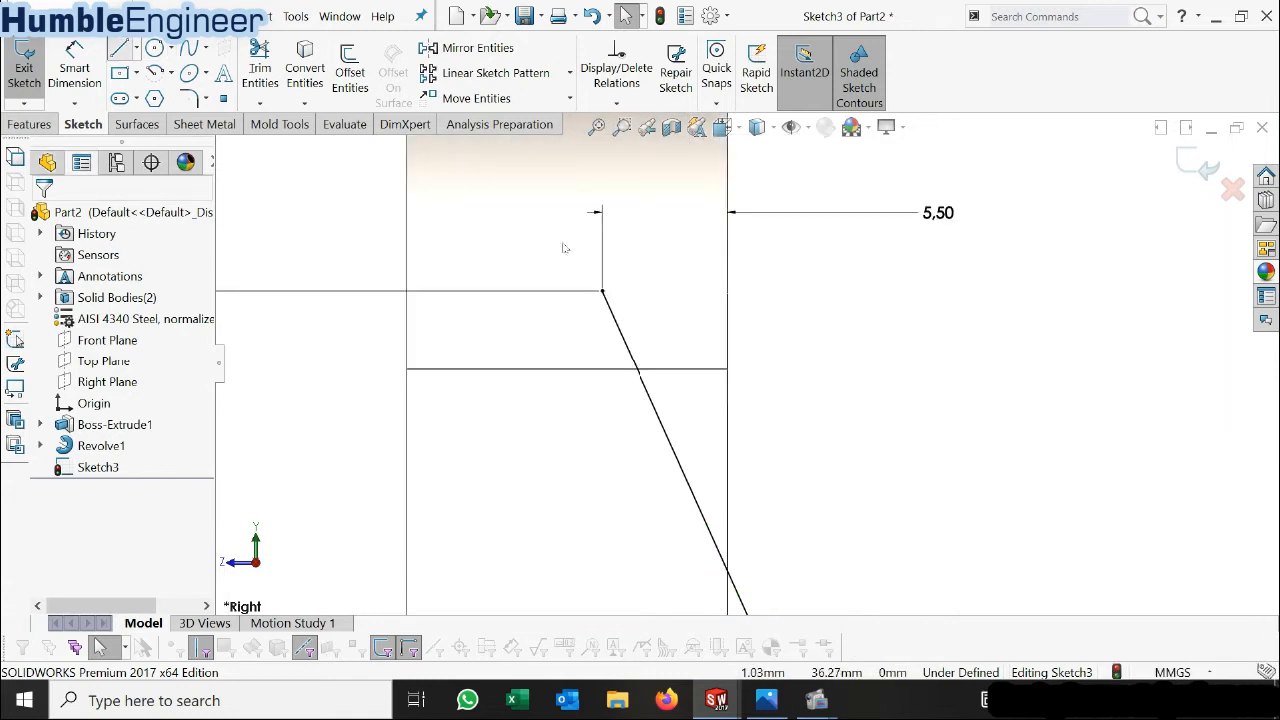
key("l")
left_click(603, 292)
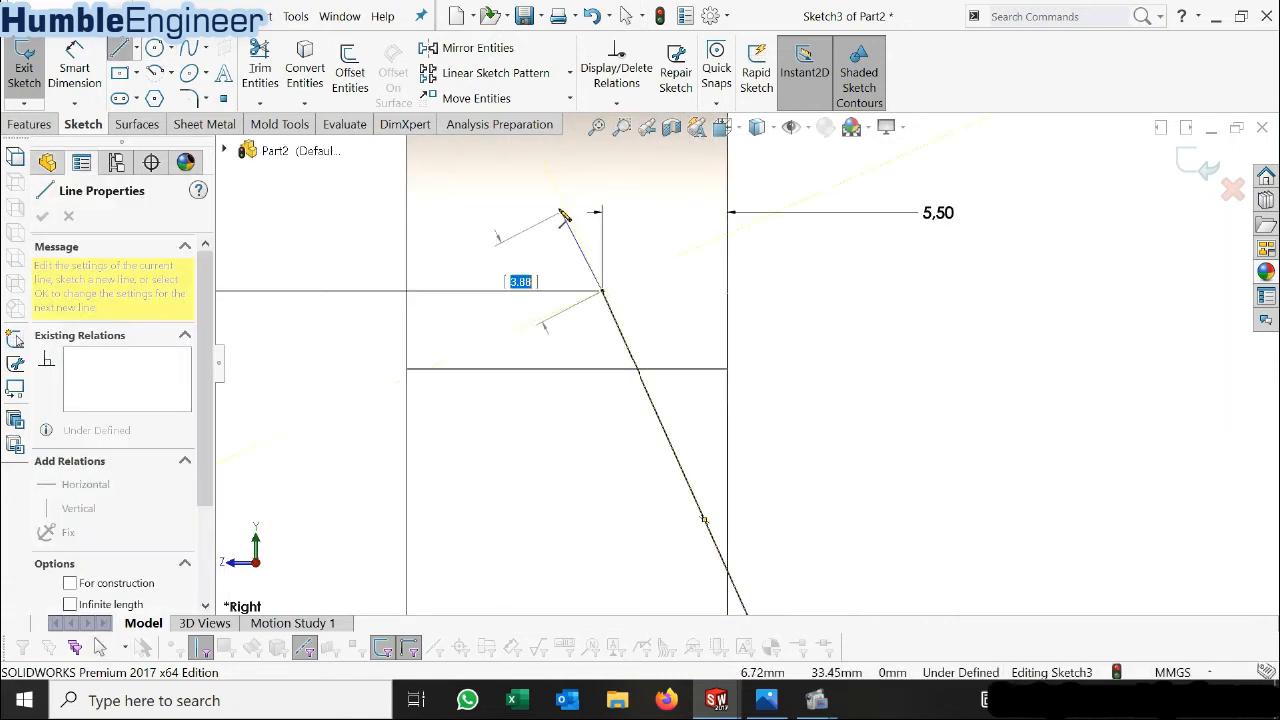
left_click(557, 193)
key("Escape")
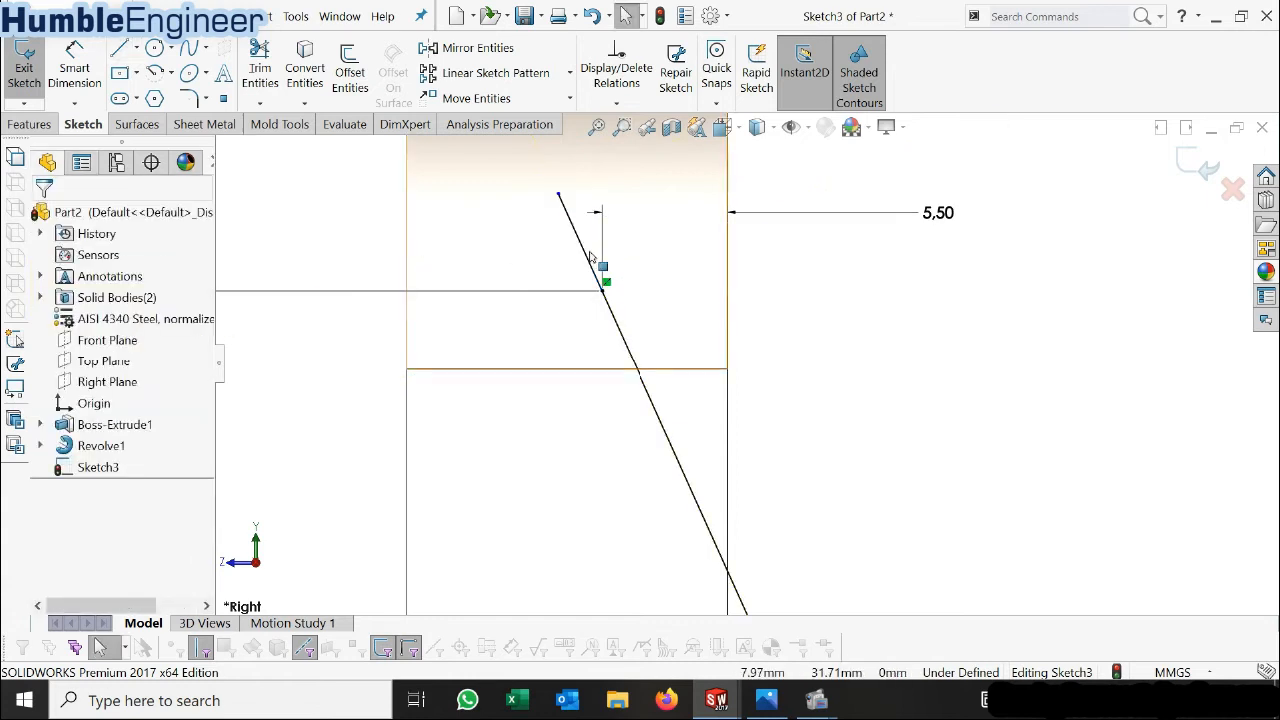
Dimension the vertical height of the extension line inside the rim as 3 mm.
scroll(658, 290, "up", 3)
scroll(780, 545, "down", 4)
scroll(717, 380, "up", 5)
scroll(795, 289, "down", 2)
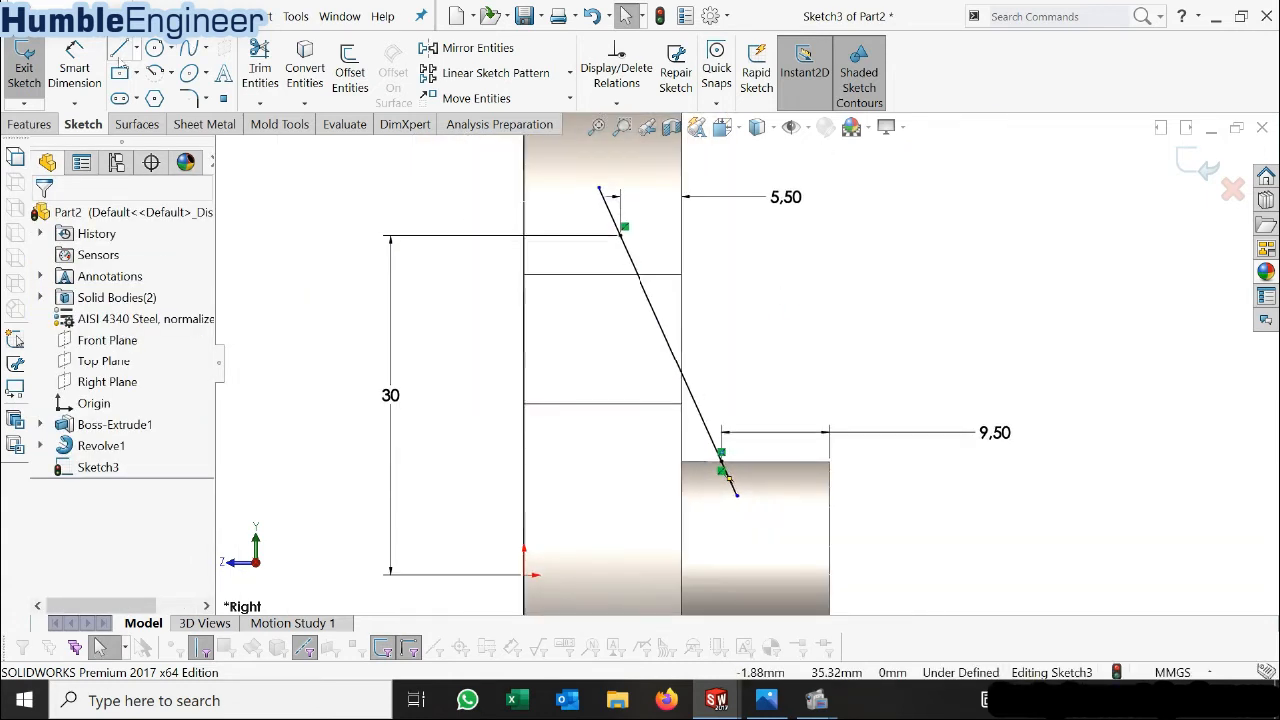
left_click(90, 76)
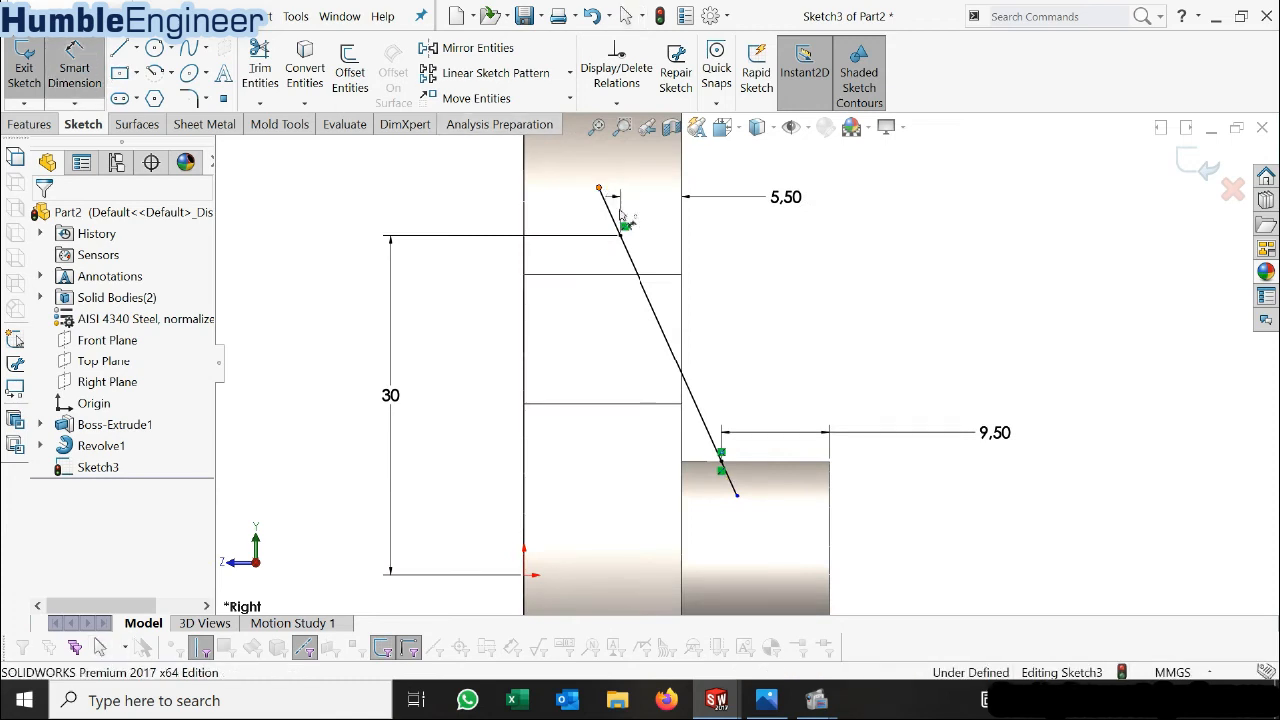
left_click(624, 226)
left_click(622, 236)
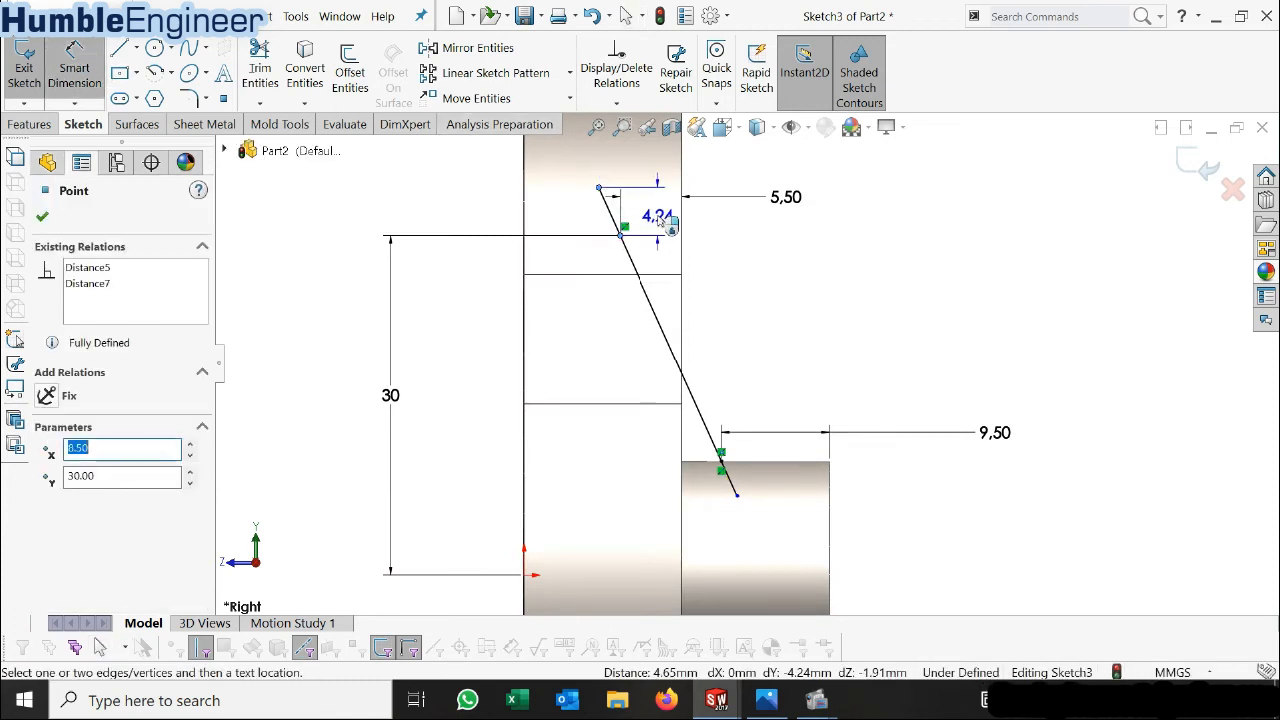
left_click(668, 222)
type("3")
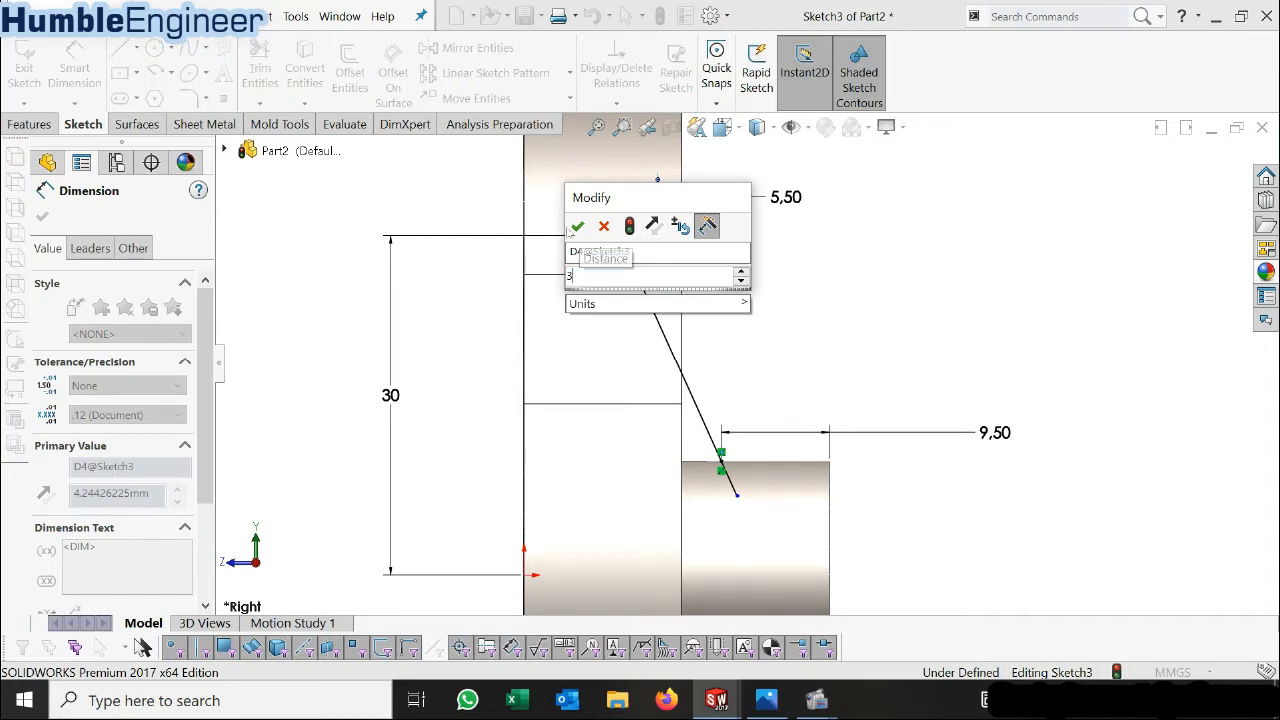
left_click(579, 227)
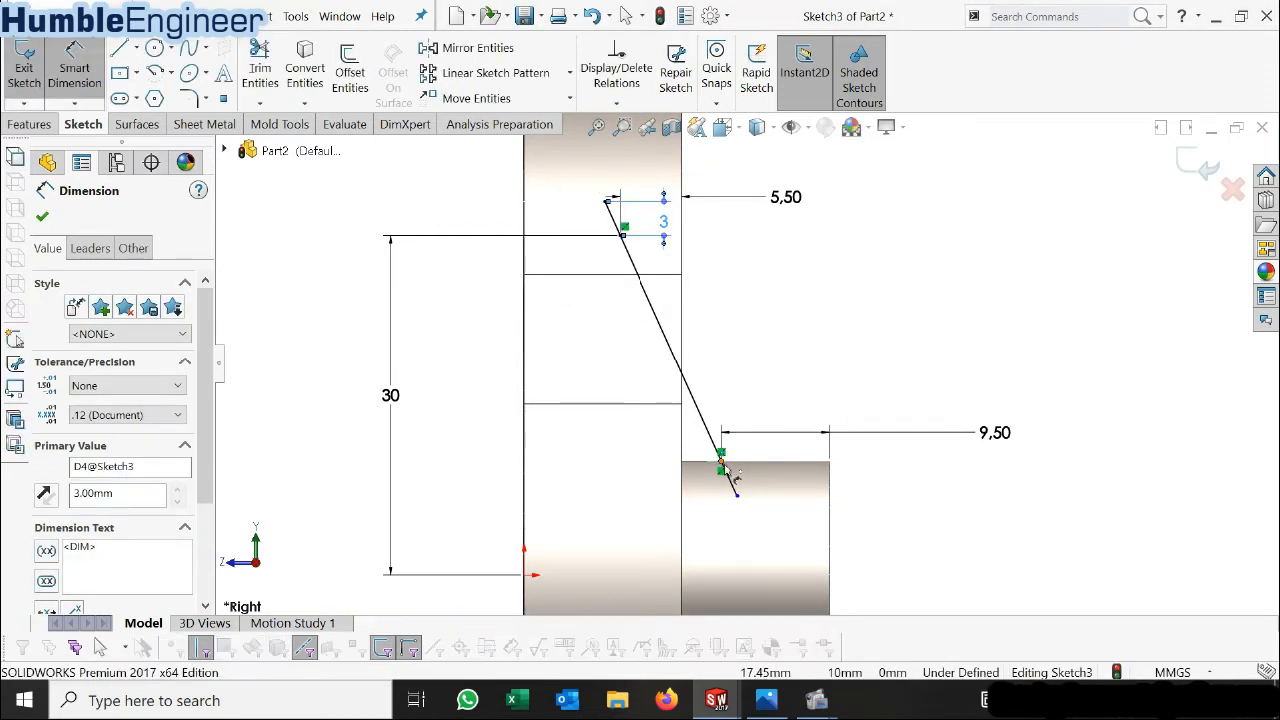
Dimension the vertical height of the extension line inside the hub as 3 mm and close the sketch.
left_click(739, 496)
left_click(752, 462)
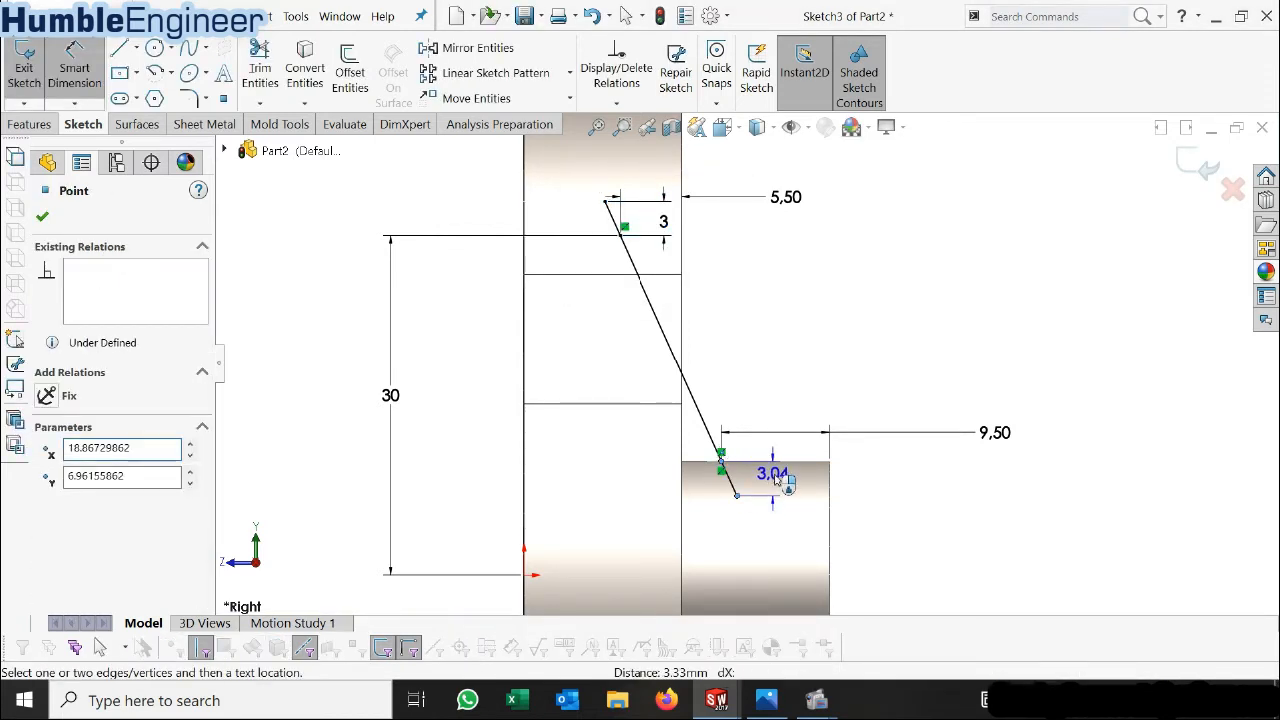
left_click(783, 496)
type("3")
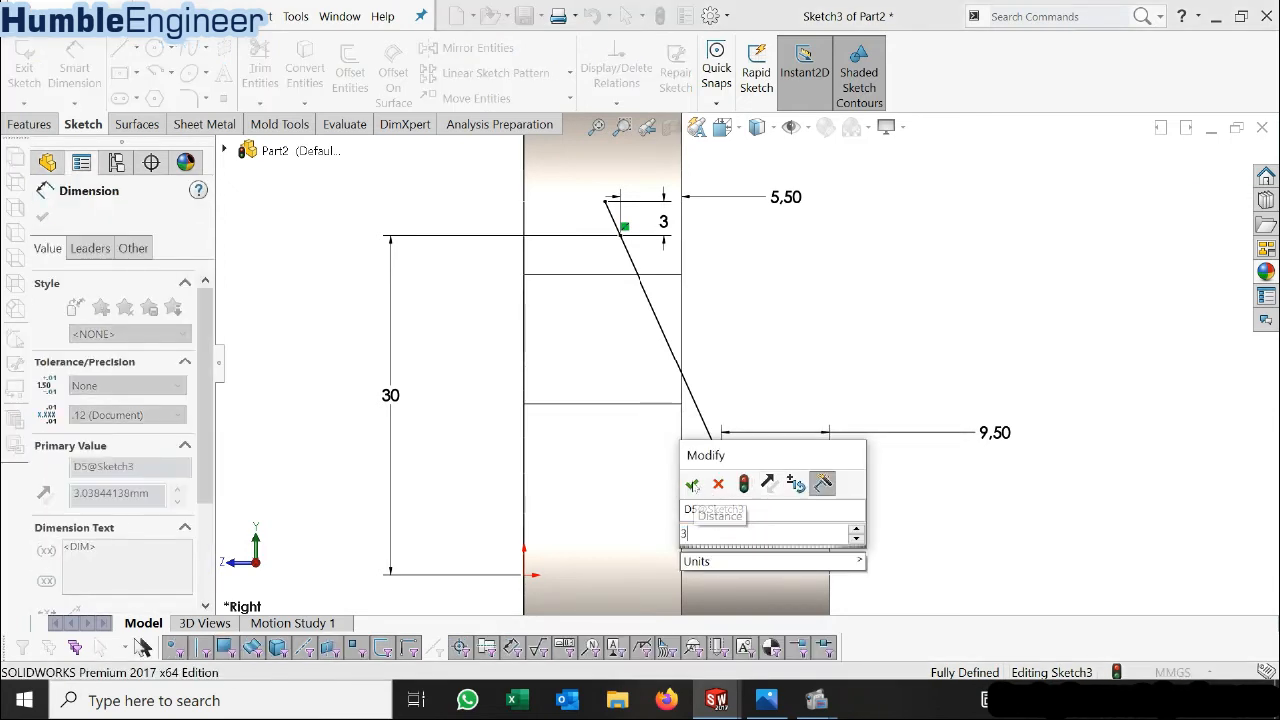
key("Return")
key("Escape")
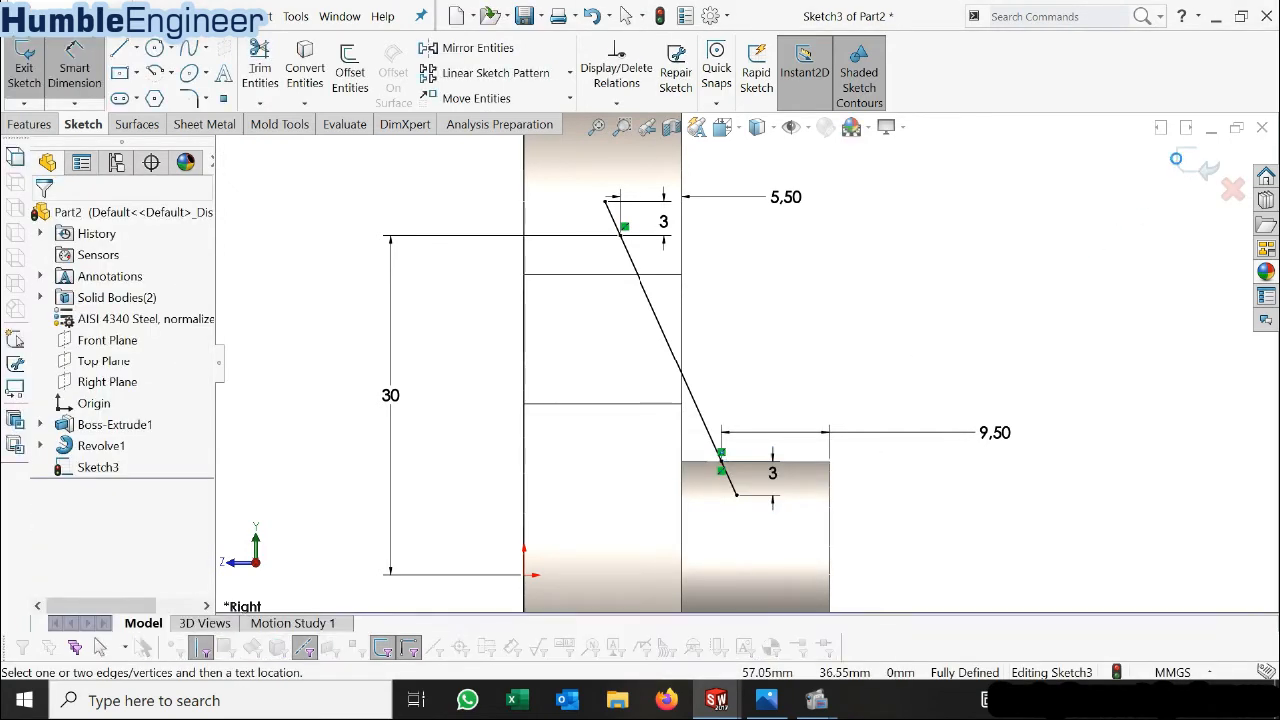
scroll(754, 306, "up", 3)
Create a reference plane parallel to the Top Plane through the spoke centreline's point on the hub surface.
mouse_move(754, 306)
middle_mouse_down()
mouse_move(800, 409)
mouse_move(787, 419)
middle_mouse_up()
left_click(787, 419)
scroll(734, 377, "down", 5)
middle_click_drag(719, 461, 729, 397)
middle_click_drag(709, 459, 771, 457)
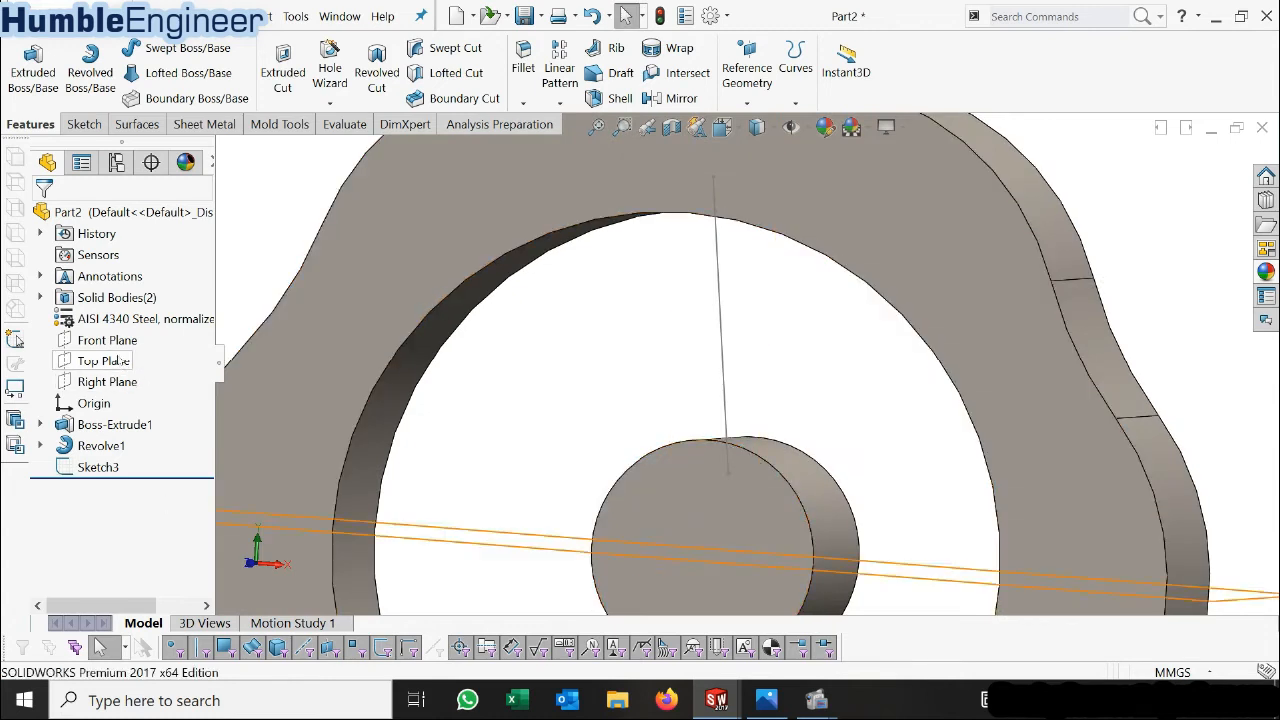
left_click(110, 363)
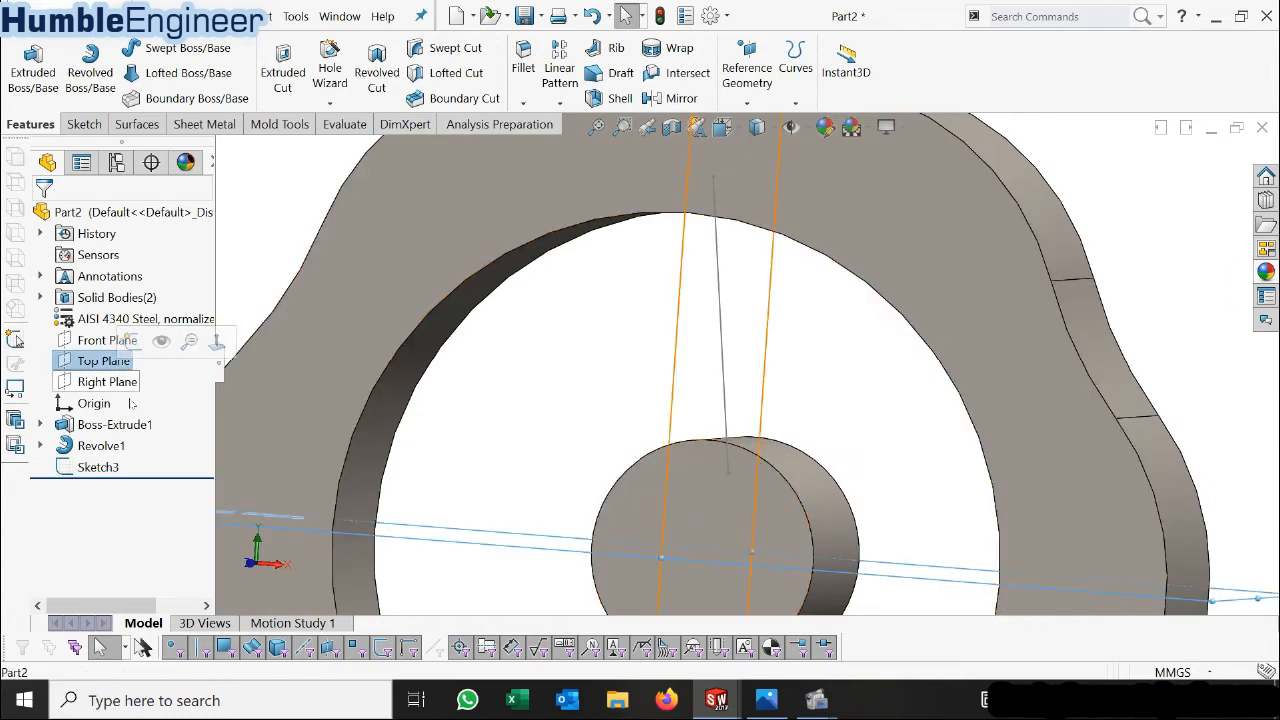
left_click(749, 99)
left_click(760, 126)
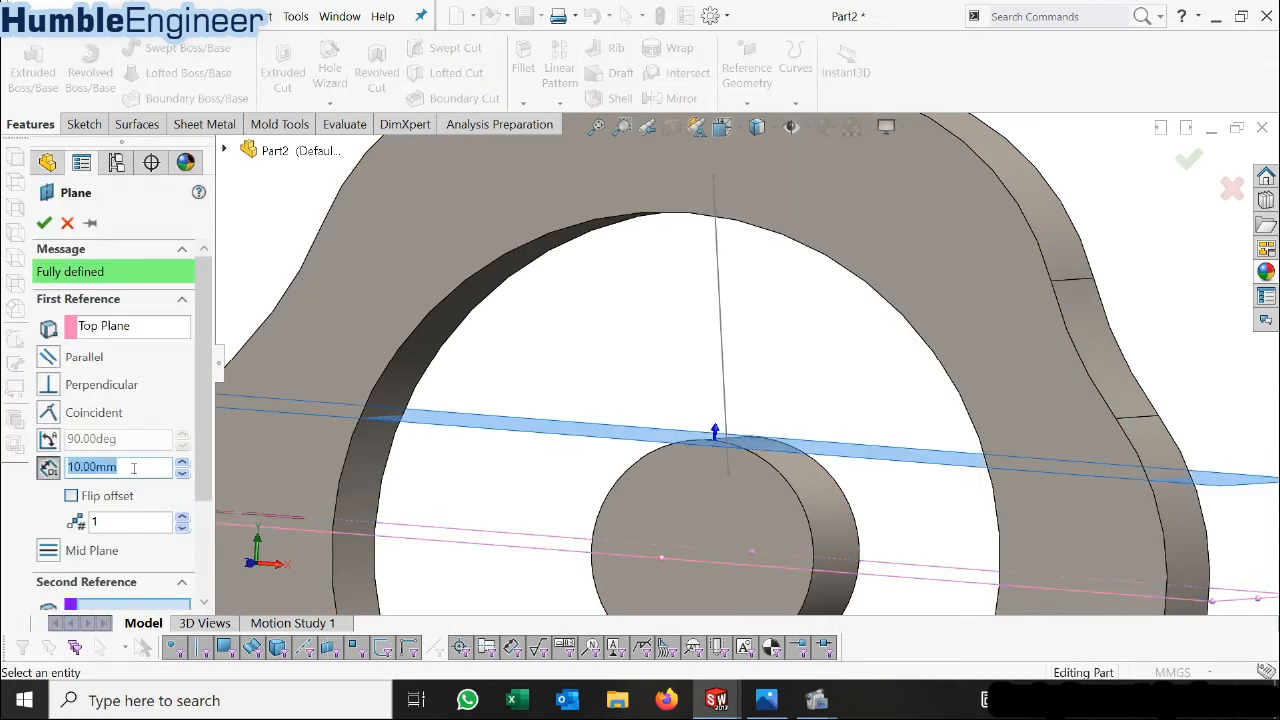
scroll(685, 465, "down", 5)
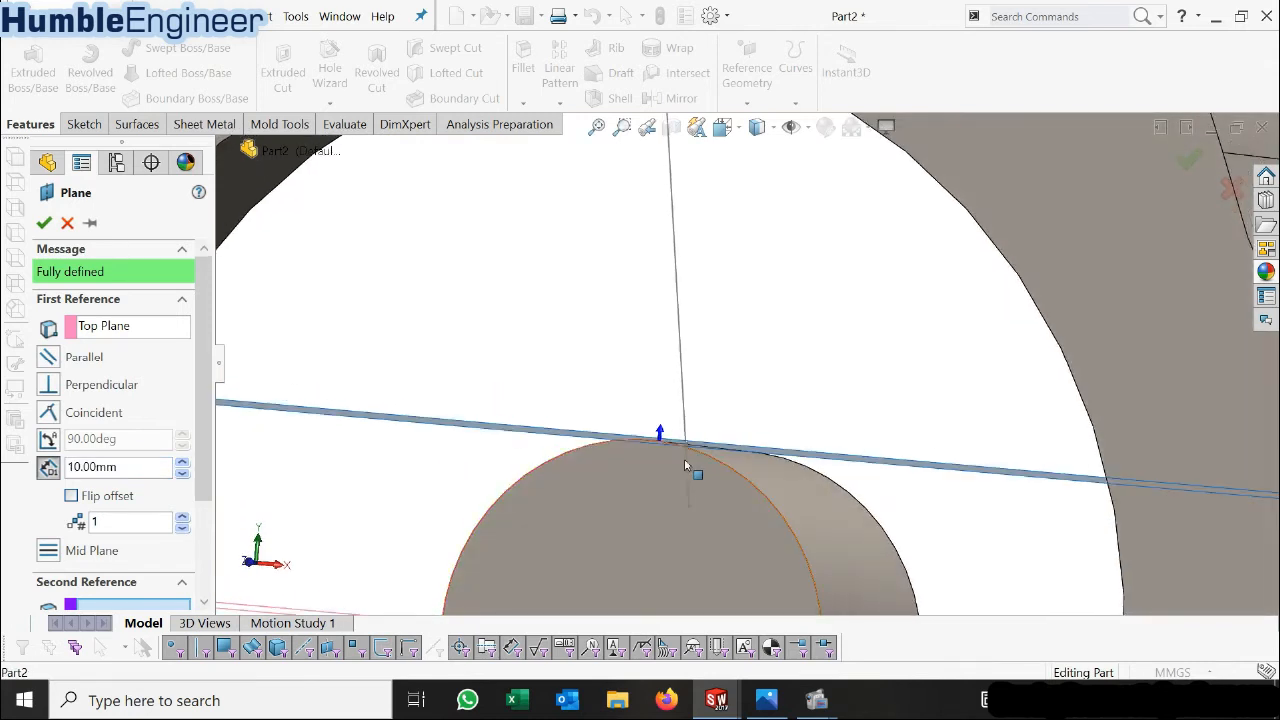
middle_click_drag(704, 468, 718, 444)
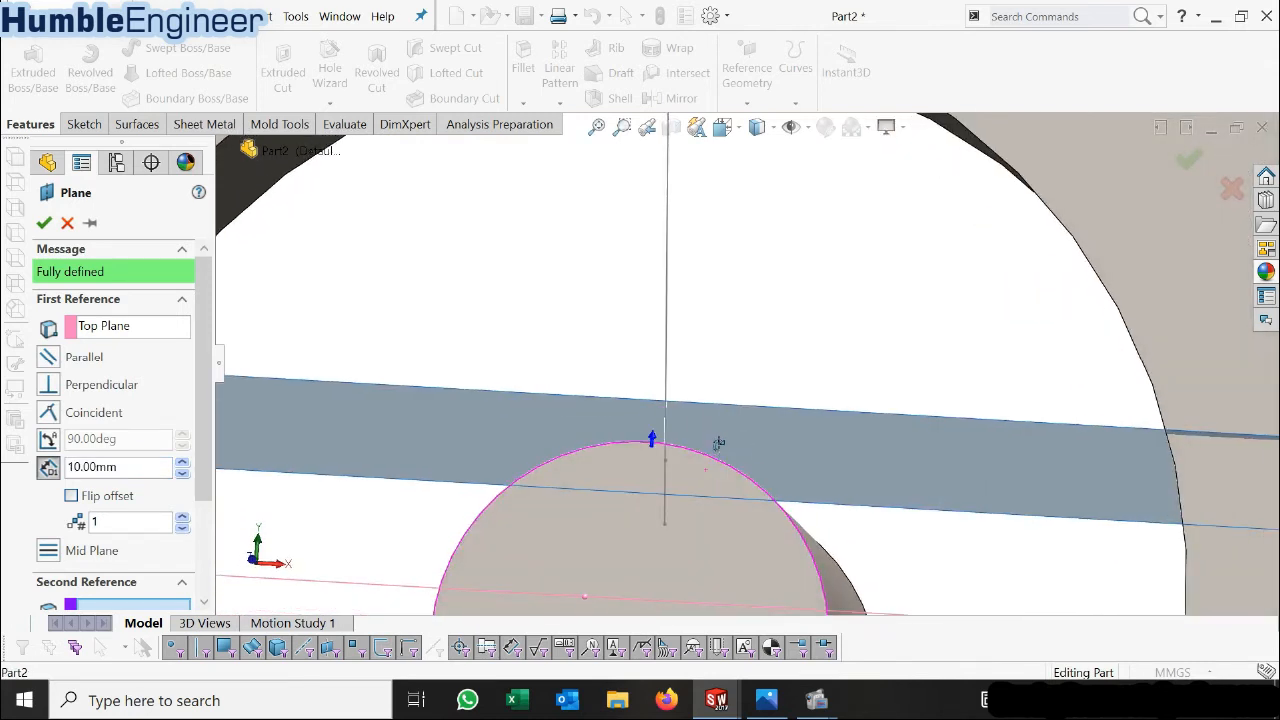
left_click(665, 465)
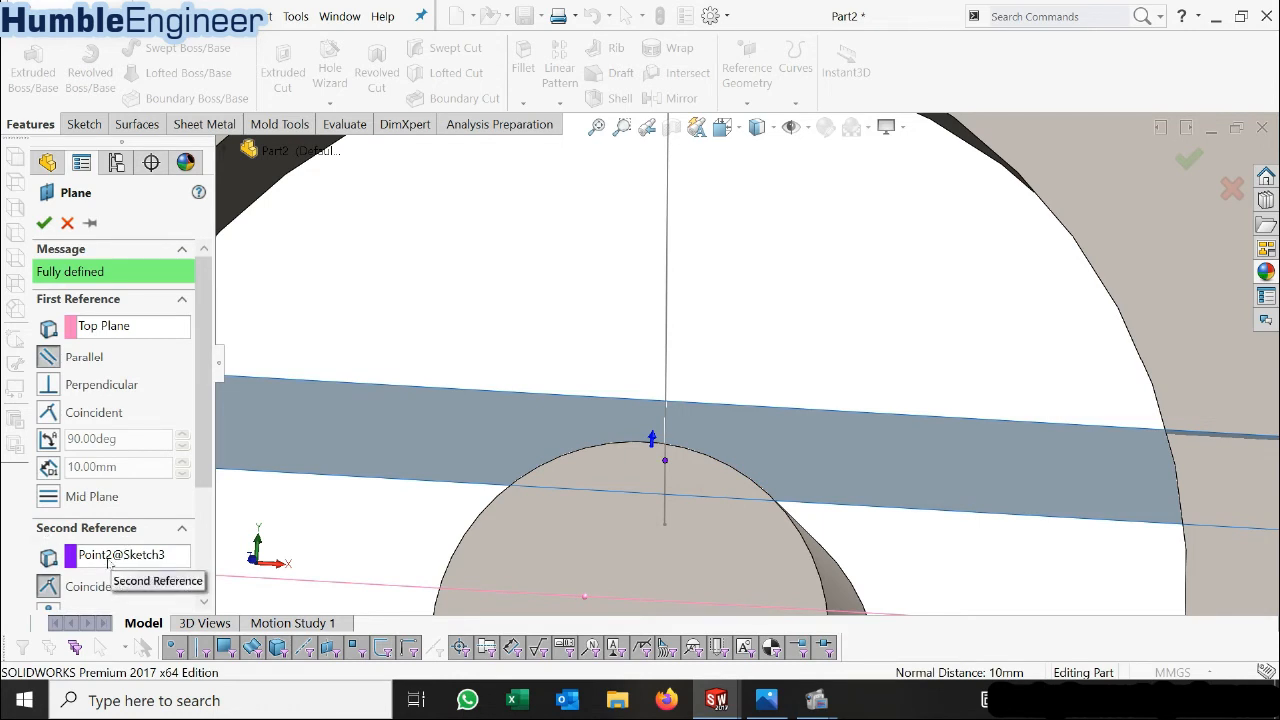
left_click(43, 222)
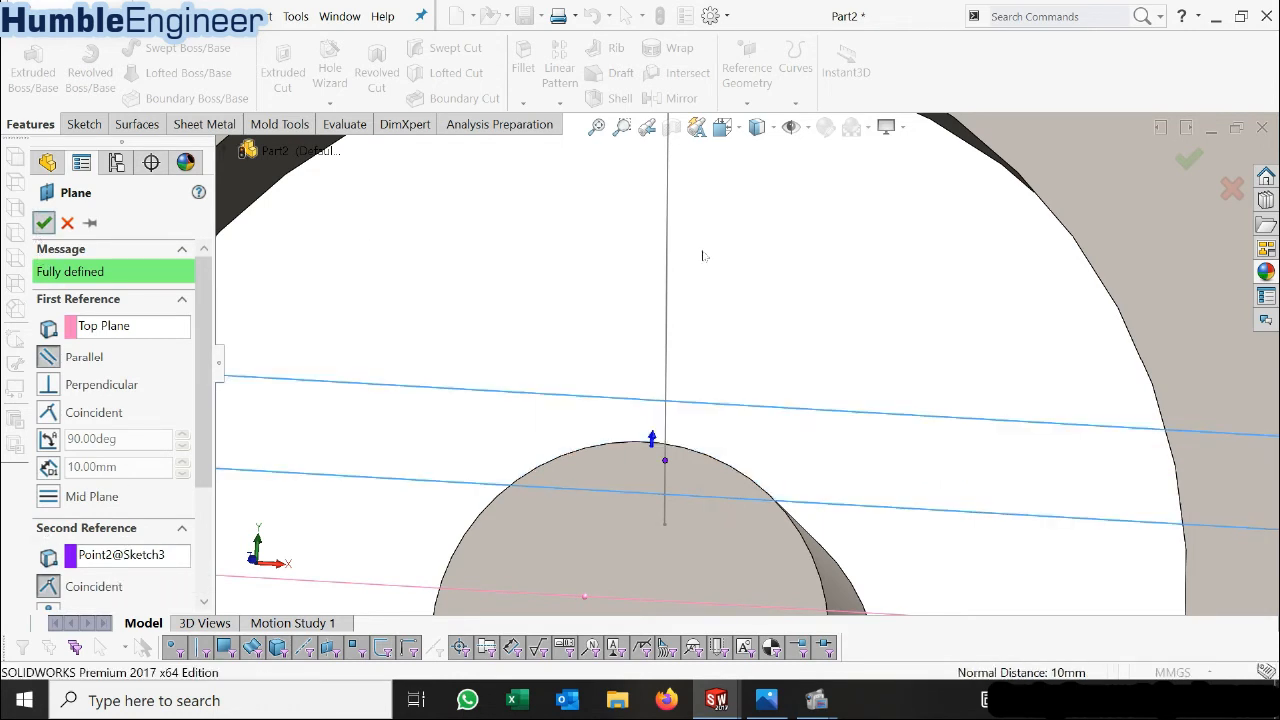
Start a new sketch on the reference plane at the hub surface and view it straight on.
middle_click_drag(737, 251, 721, 437)
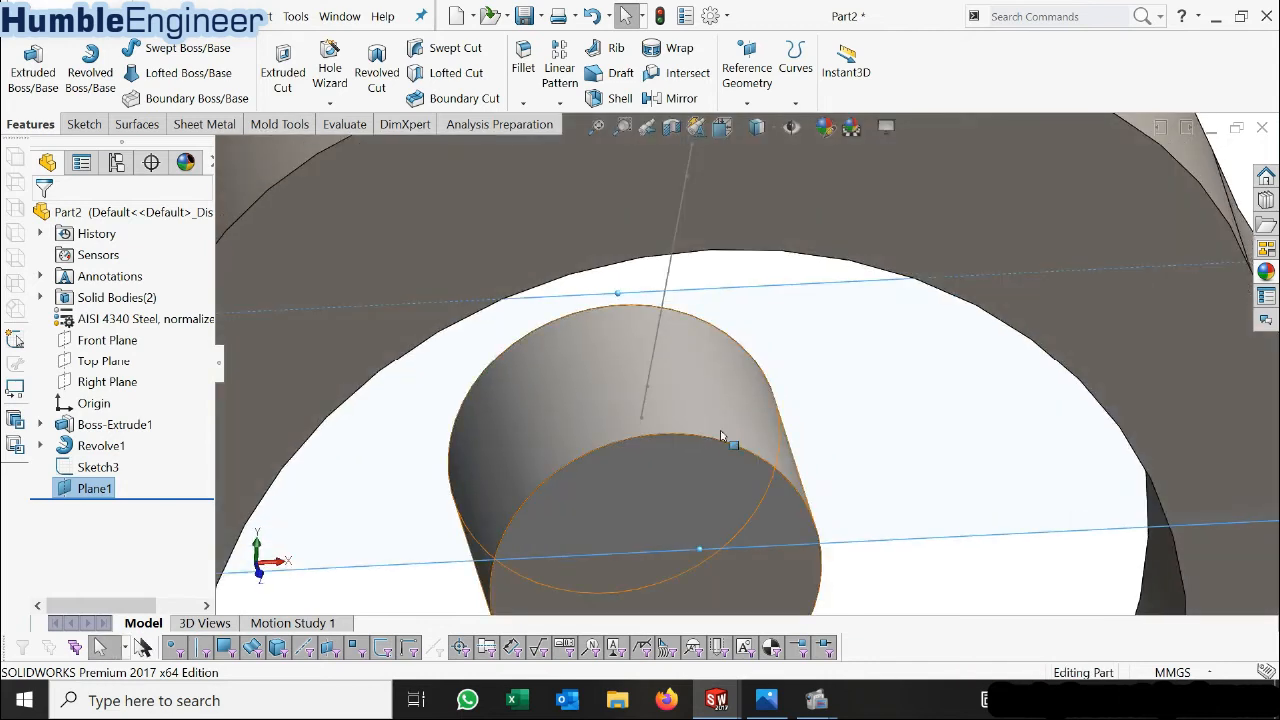
right_click(852, 387)
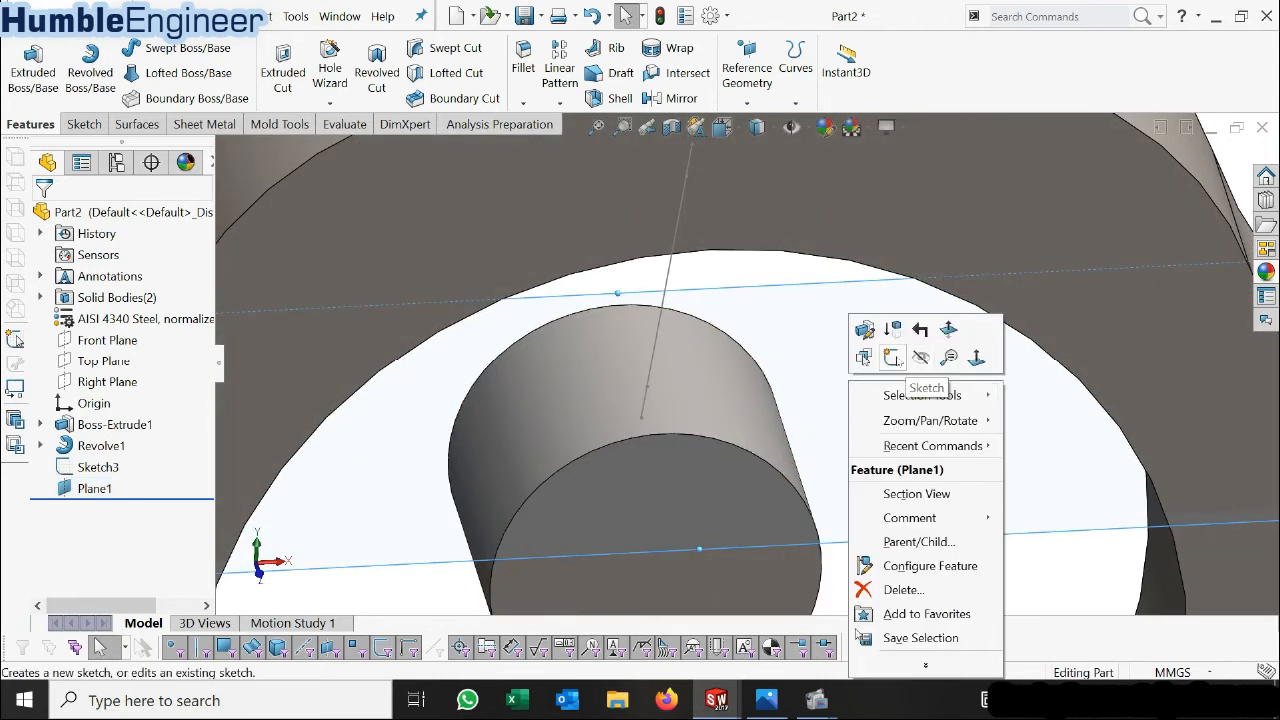
left_click(893, 358)
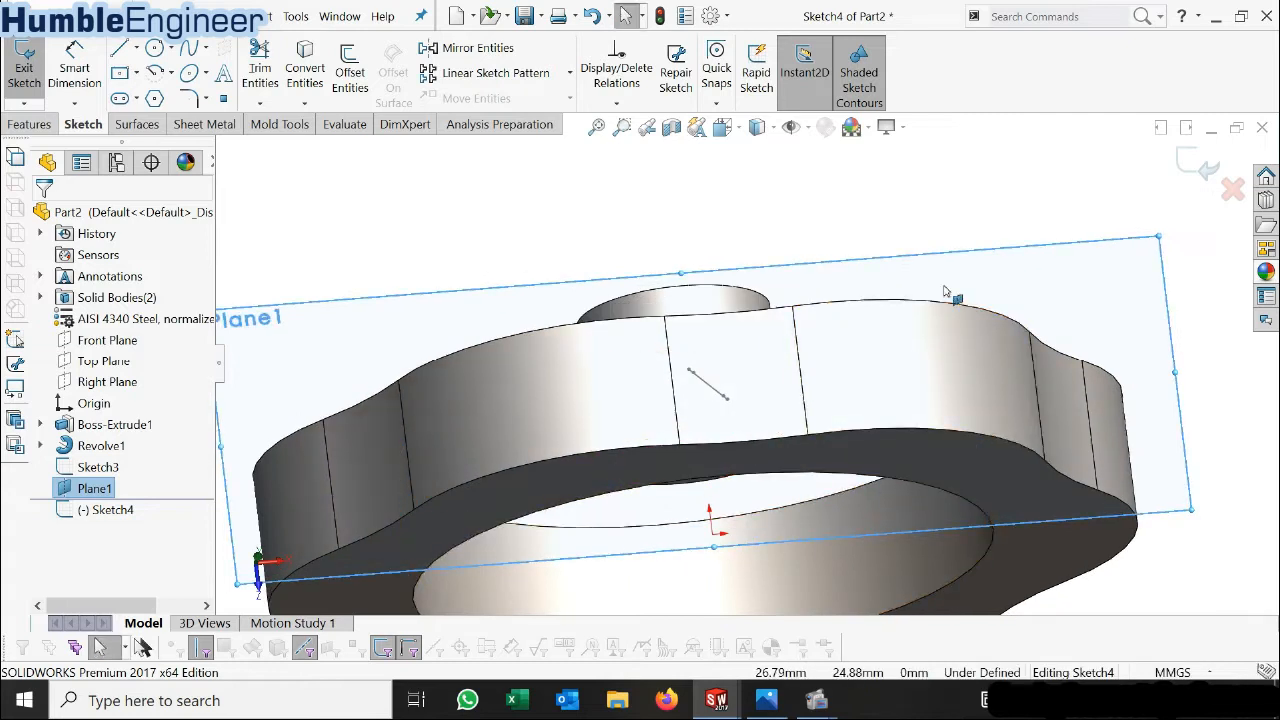
key("space")
left_click(505, 492)
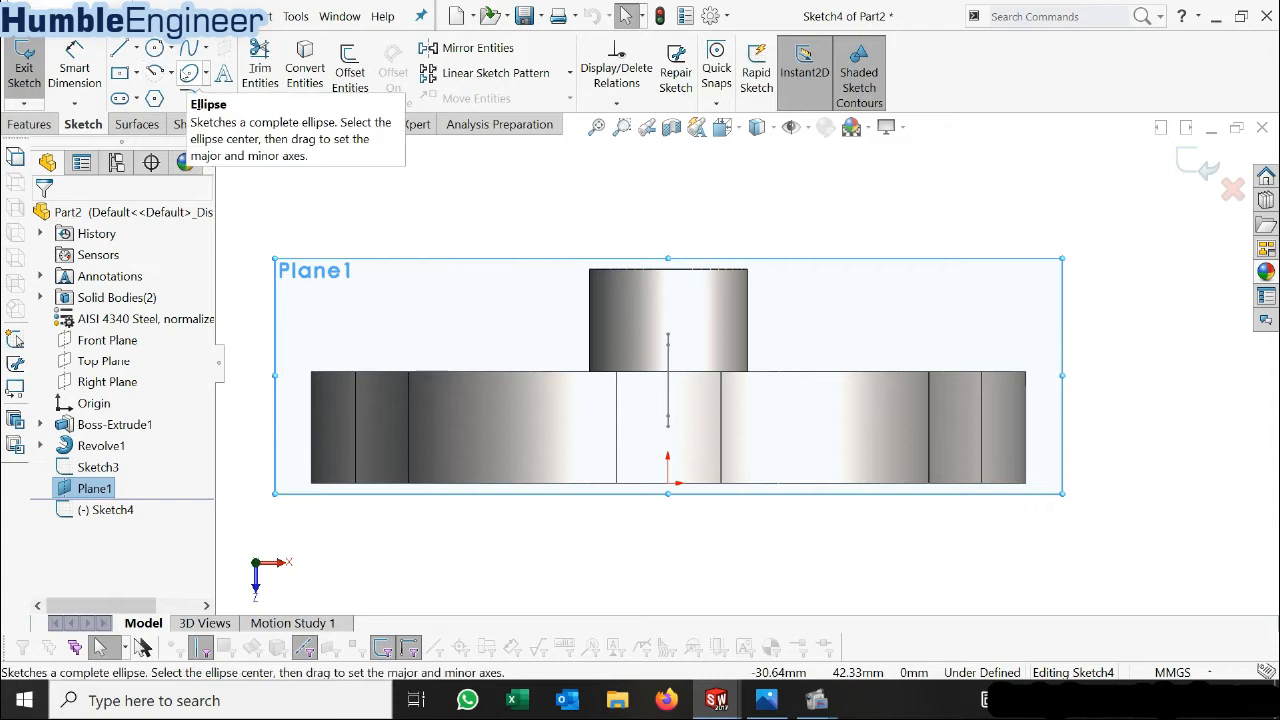
Sketch an ellipse about 6.2 mm wide and 2.5 mm high, centred directly above the spoke centreline on the hub.
left_click(188, 73)
scroll(691, 364, "down", 3)
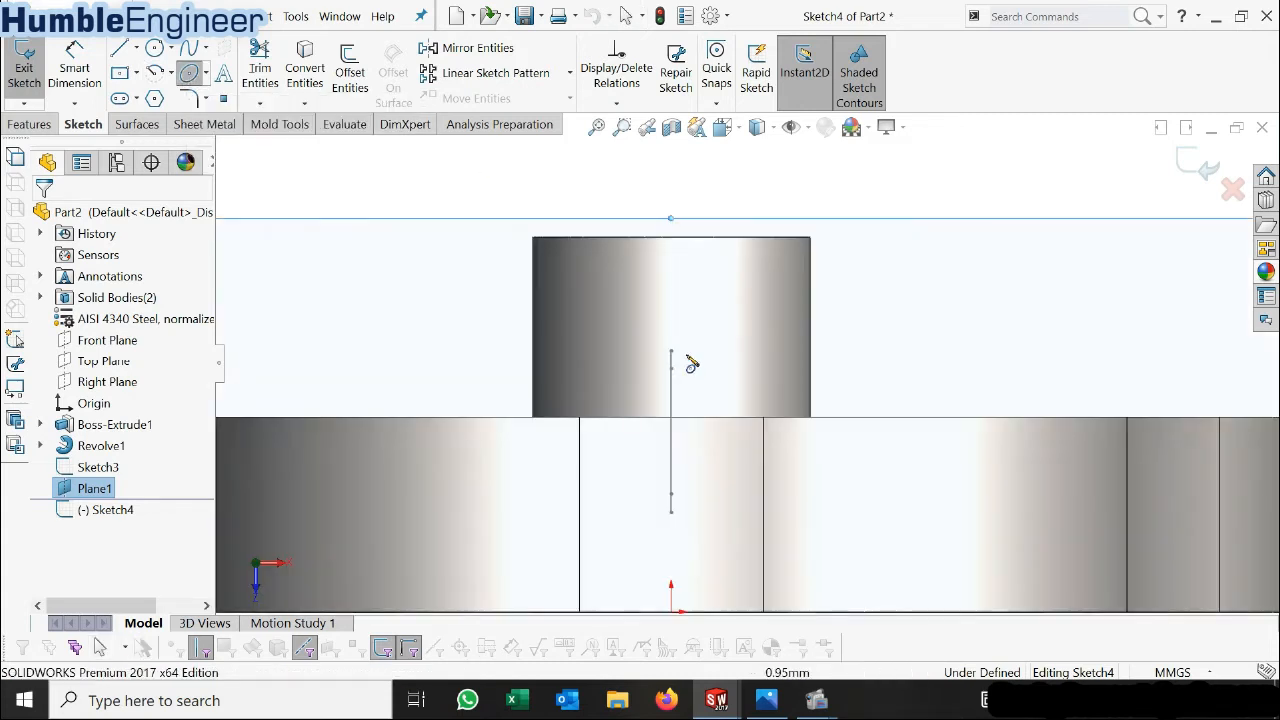
left_click(671, 322)
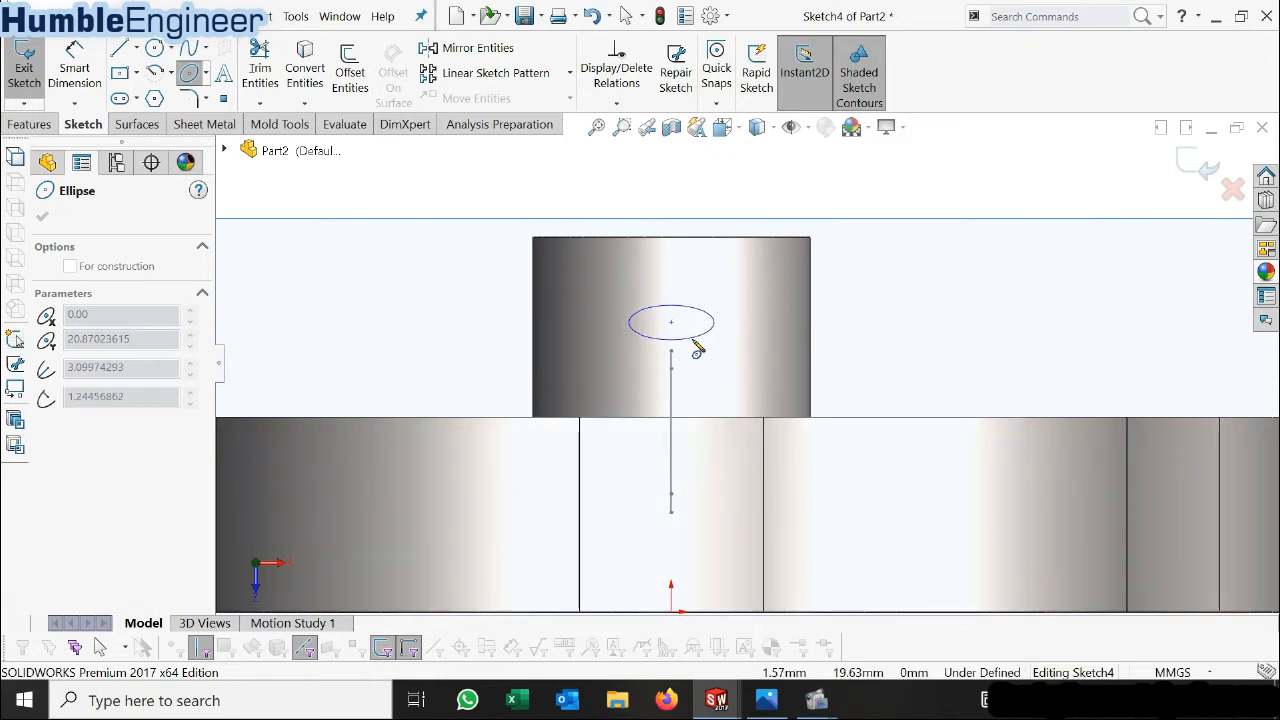
left_click(693, 341)
scroll(700, 340, "up", 3)
key("Escape")
scroll(775, 352, "down", 2)
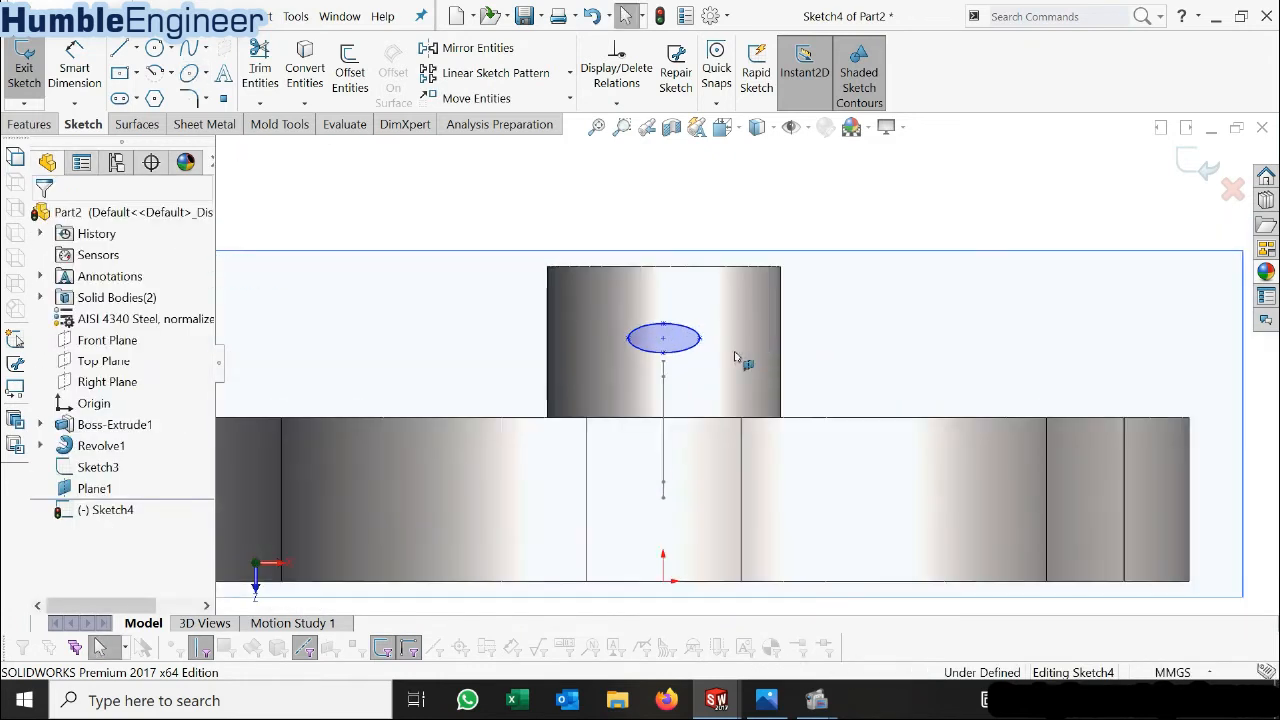
scroll(694, 326, "down", 1)
Dimension the ellipse's height between its upper and lower points as 5 mm.
left_click(84, 77)
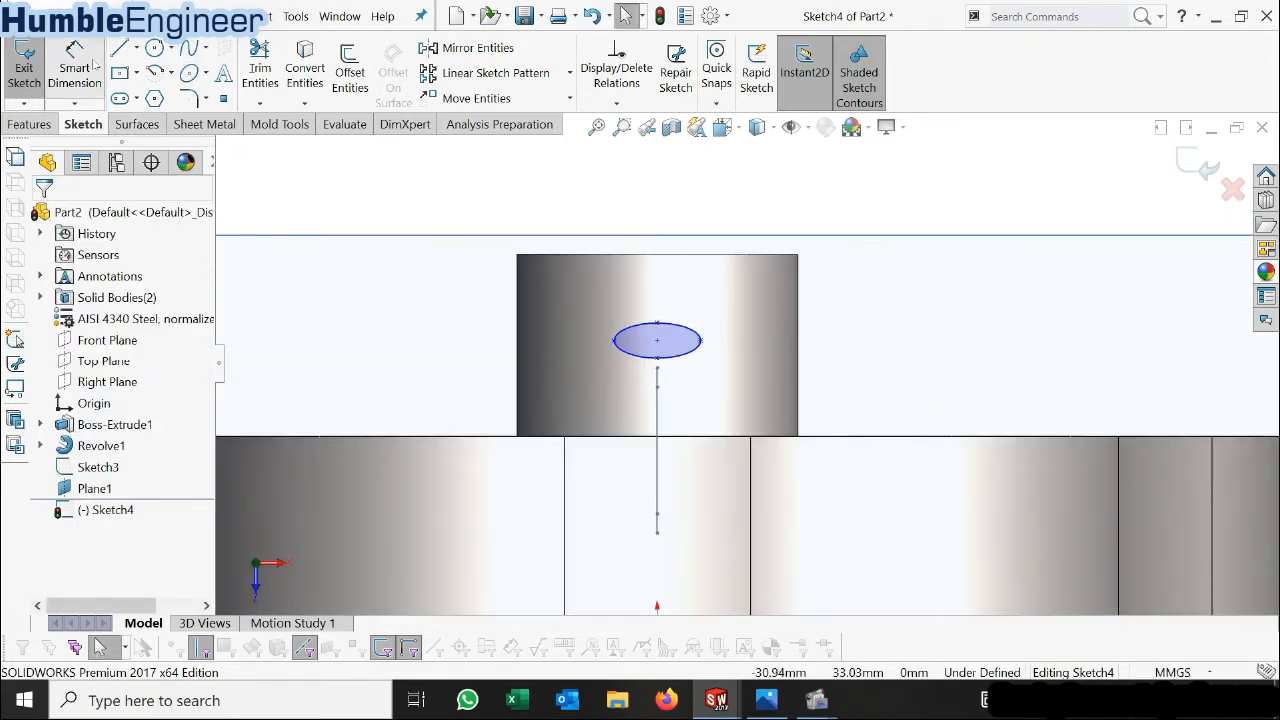
left_click(657, 359)
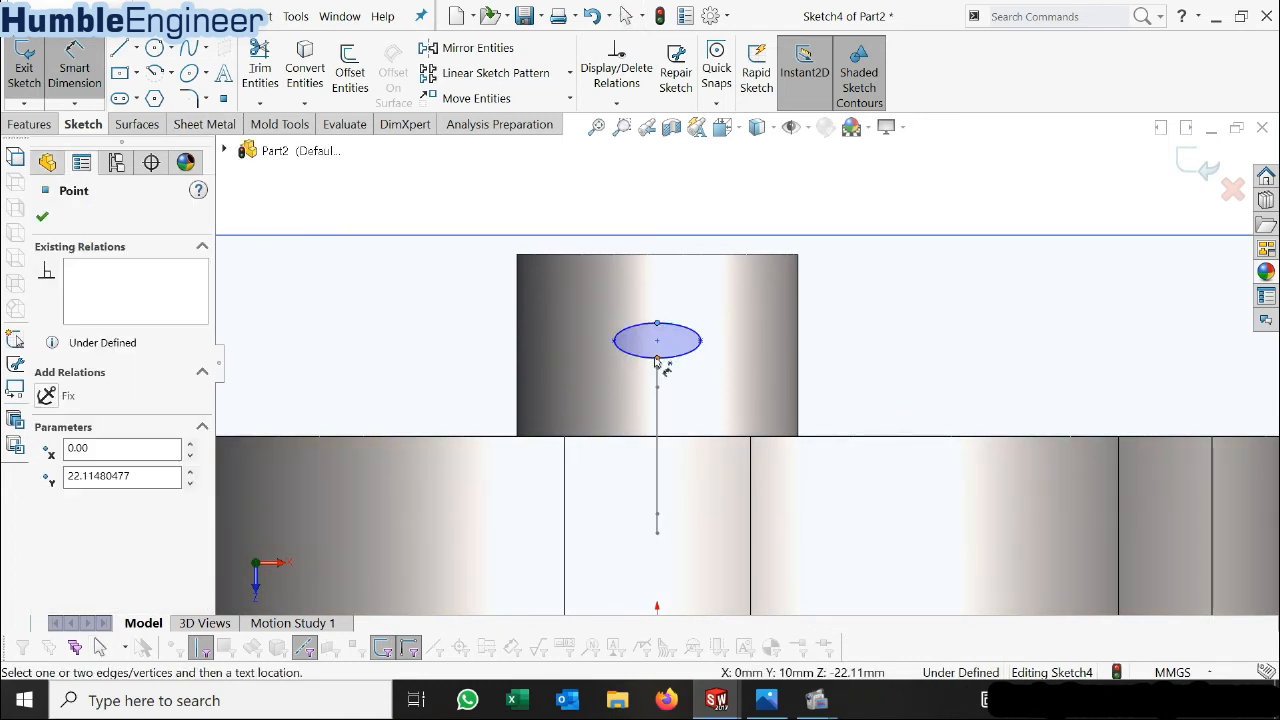
left_click(757, 345)
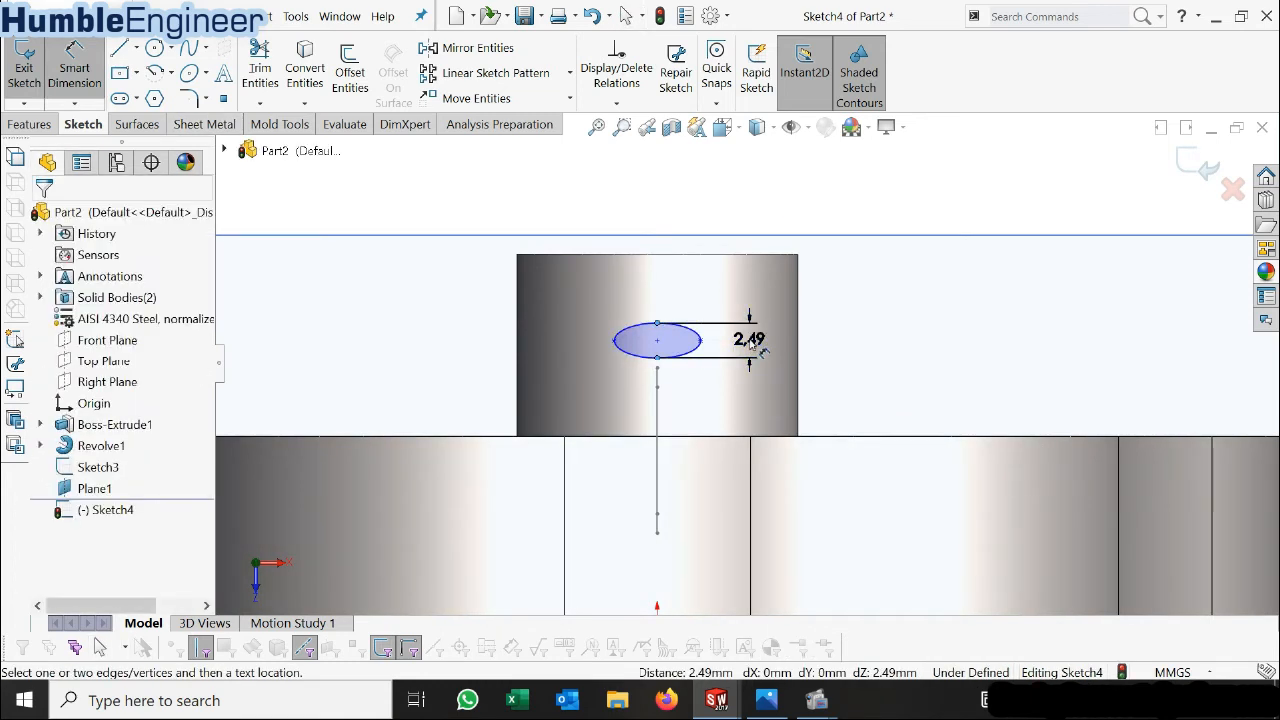
type("5")
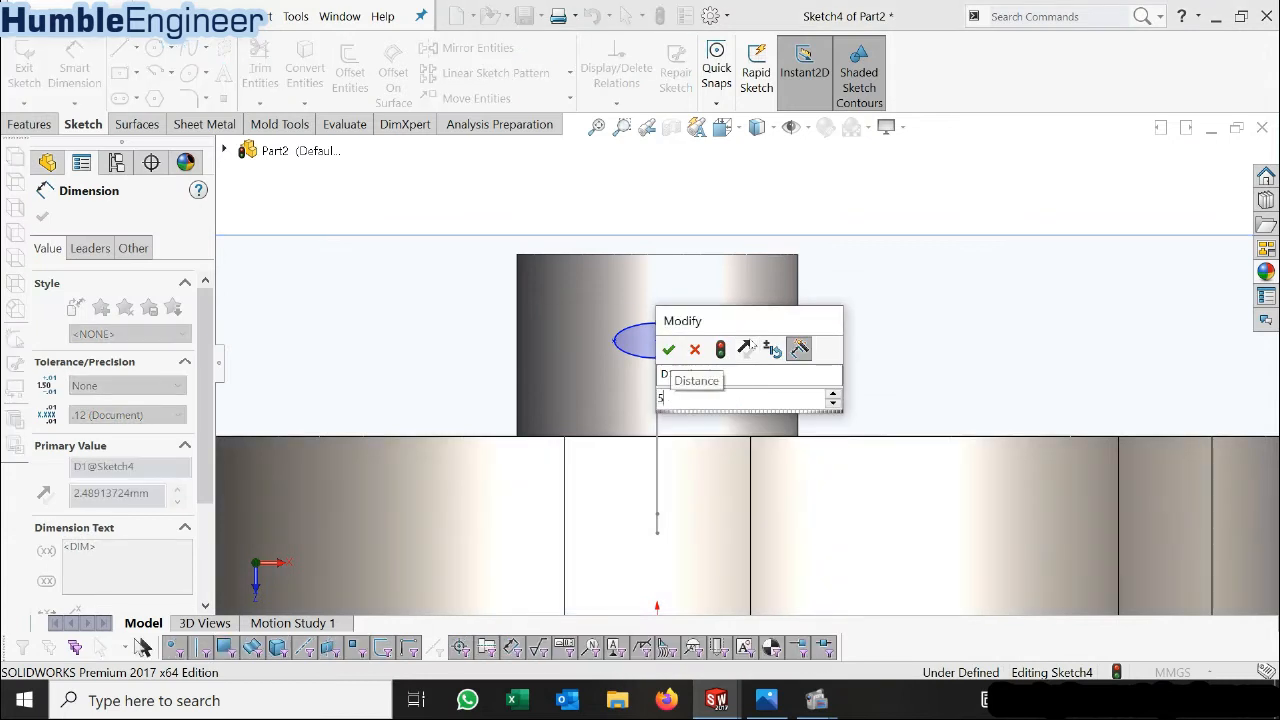
key("Return")
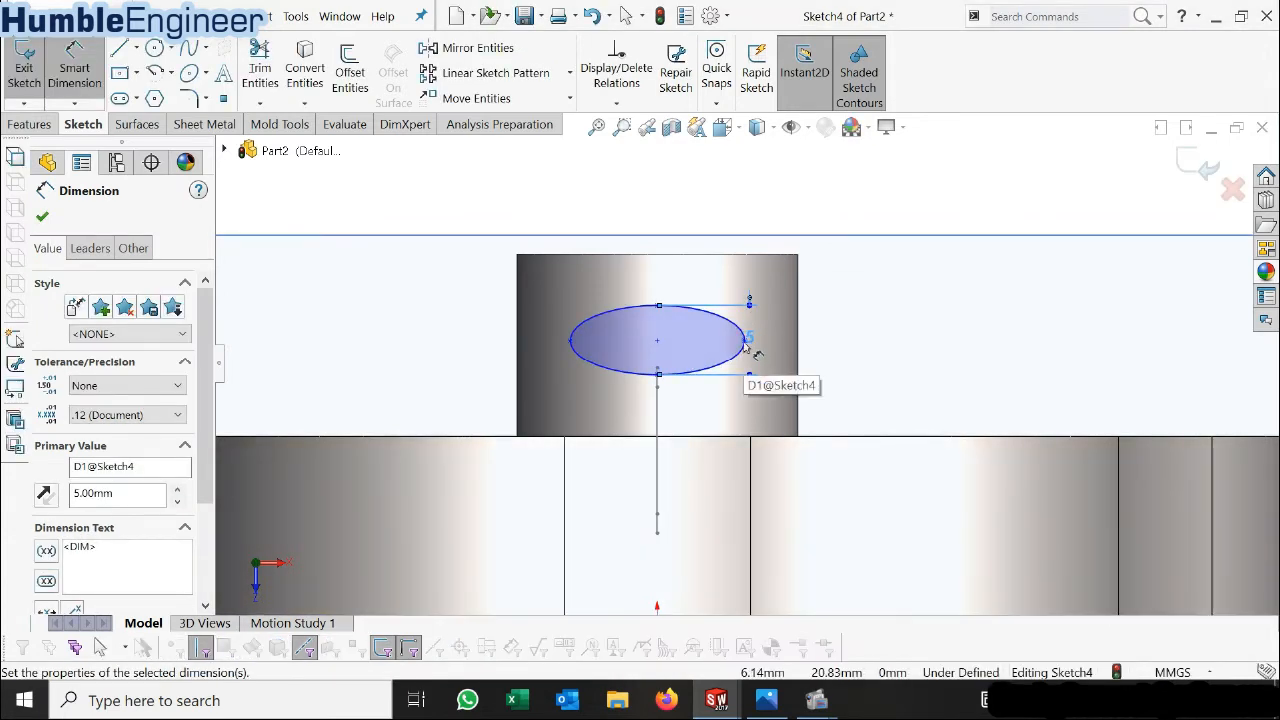
Dimension the ellipse's width between its two side points as 10 mm.
left_click(656, 342)
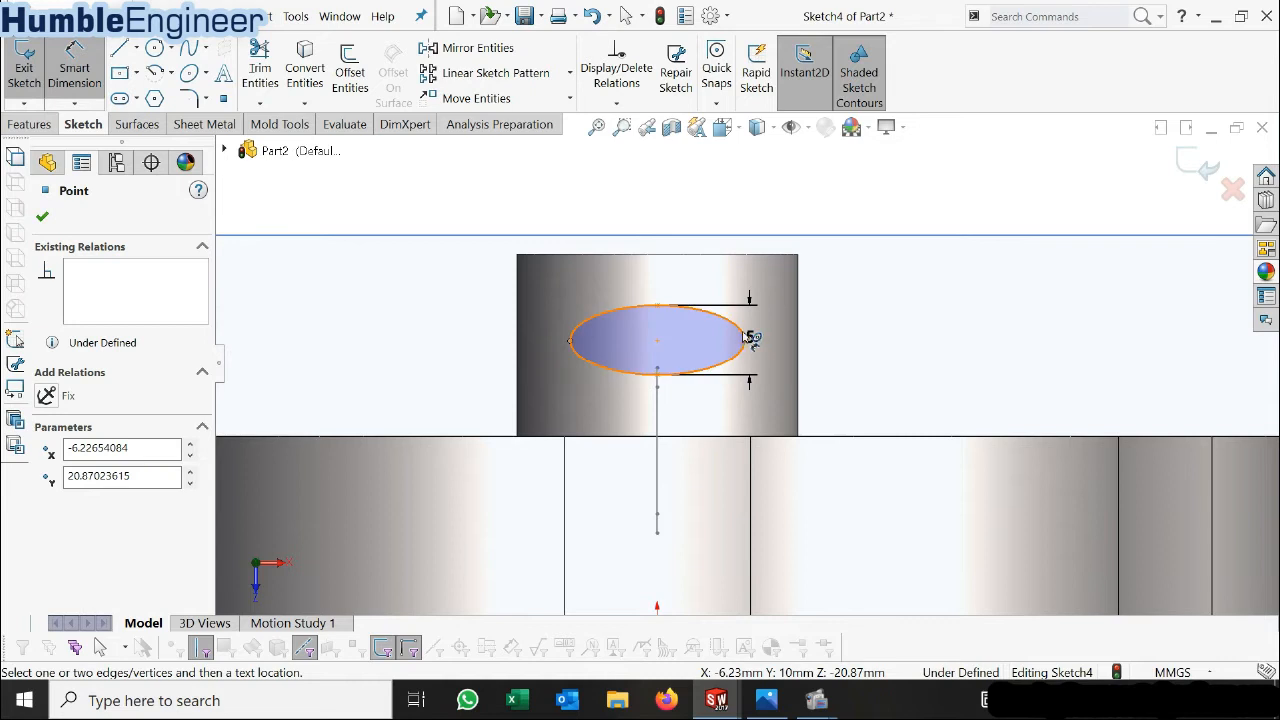
left_click(745, 341)
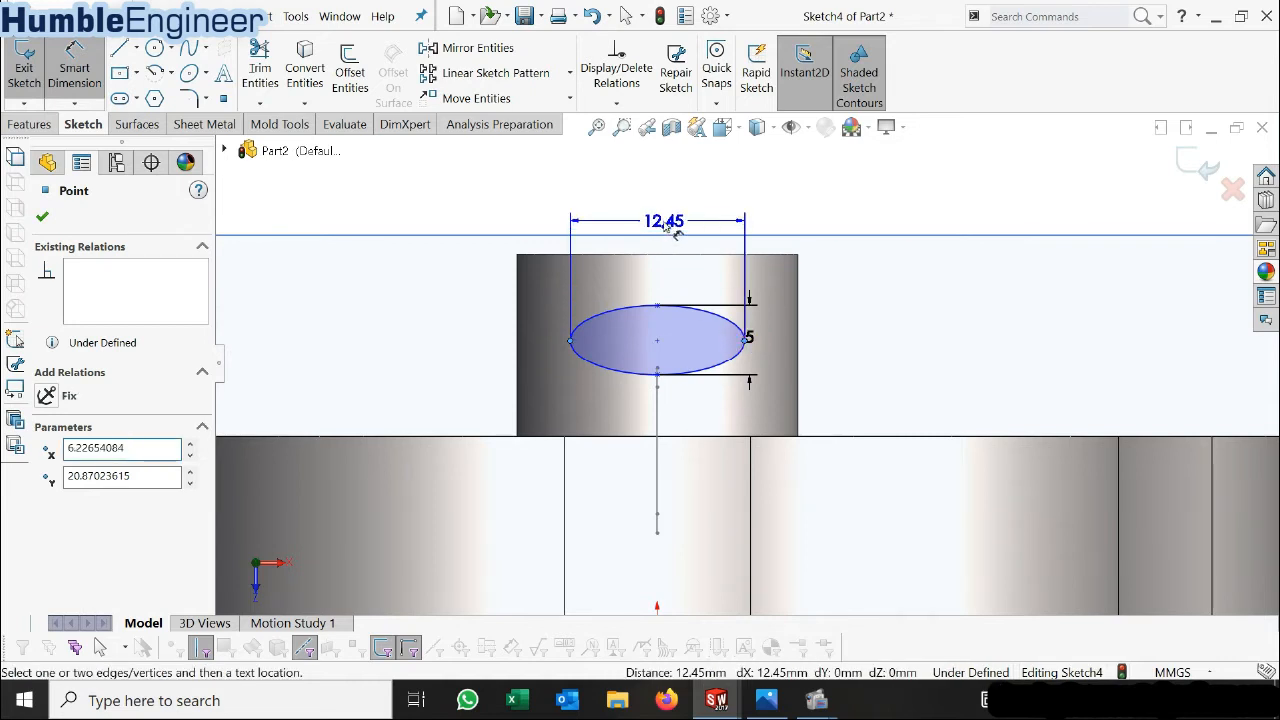
left_click(672, 228)
type("10")
key("Return")
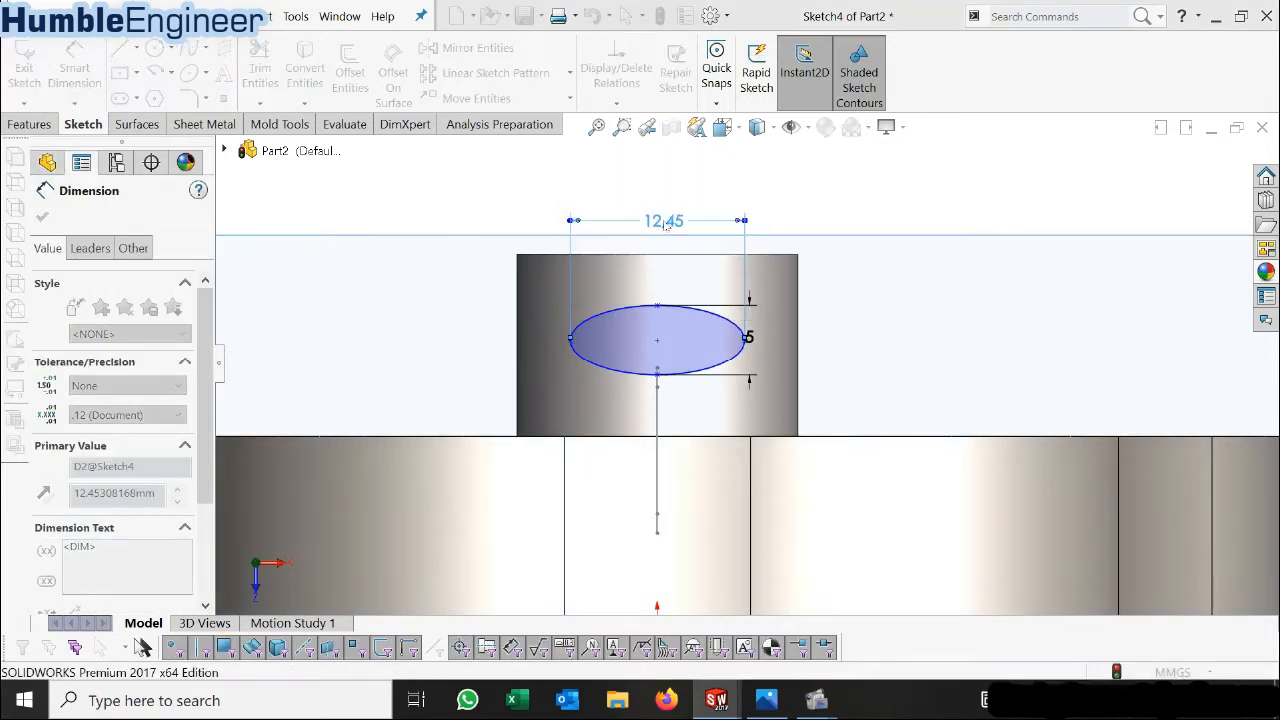
key("Escape")
Make the ellipse's centre point coincident with the spoke centreline's point on the hub surface.
scroll(662, 343, "down", 2)
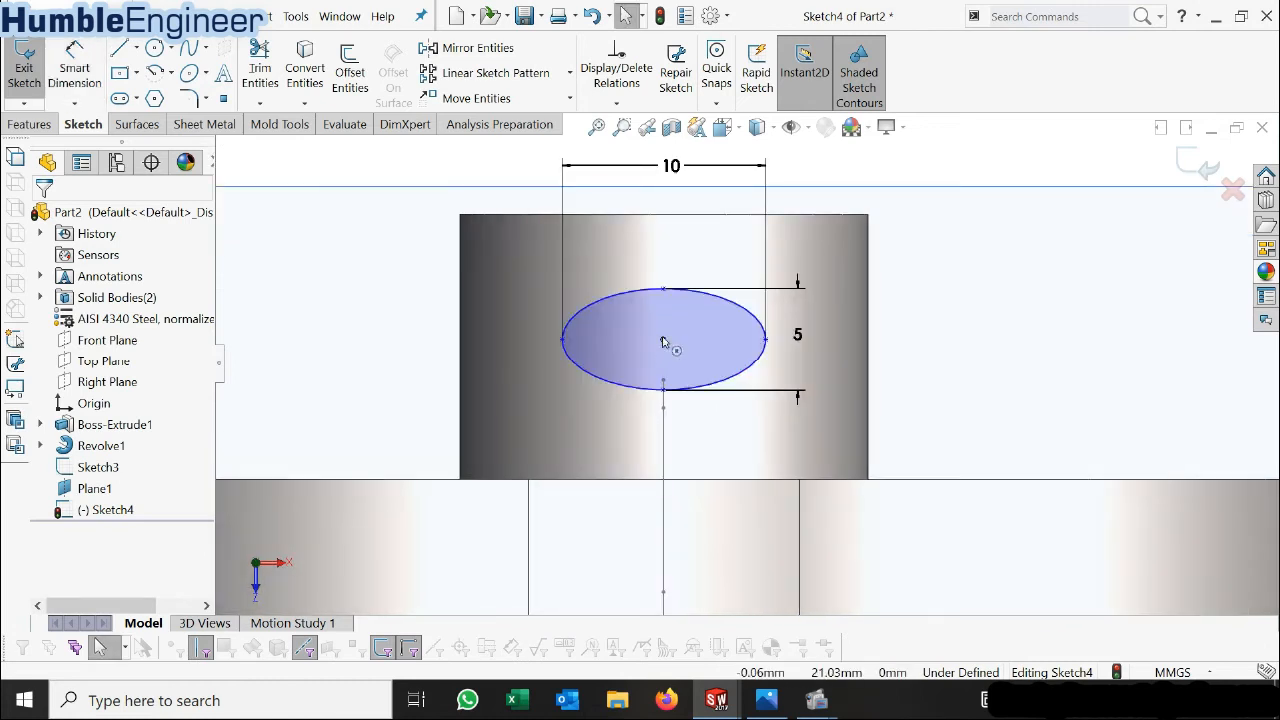
left_click(664, 341)
scroll(664, 342, "up", 3)
mouse_move(709, 380)
middle_mouse_down()
mouse_move(735, 405)
mouse_move(809, 418)
mouse_move(797, 403)
middle_mouse_up()
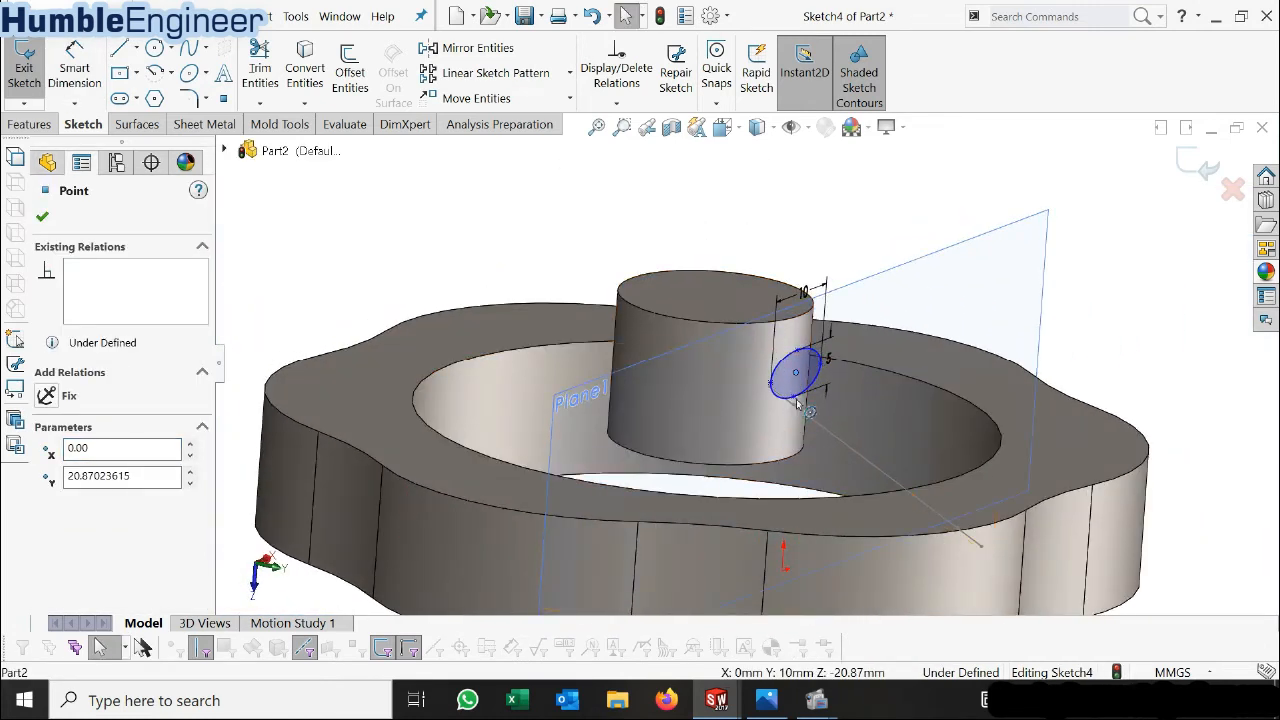
left_click(794, 407, "ctrl")
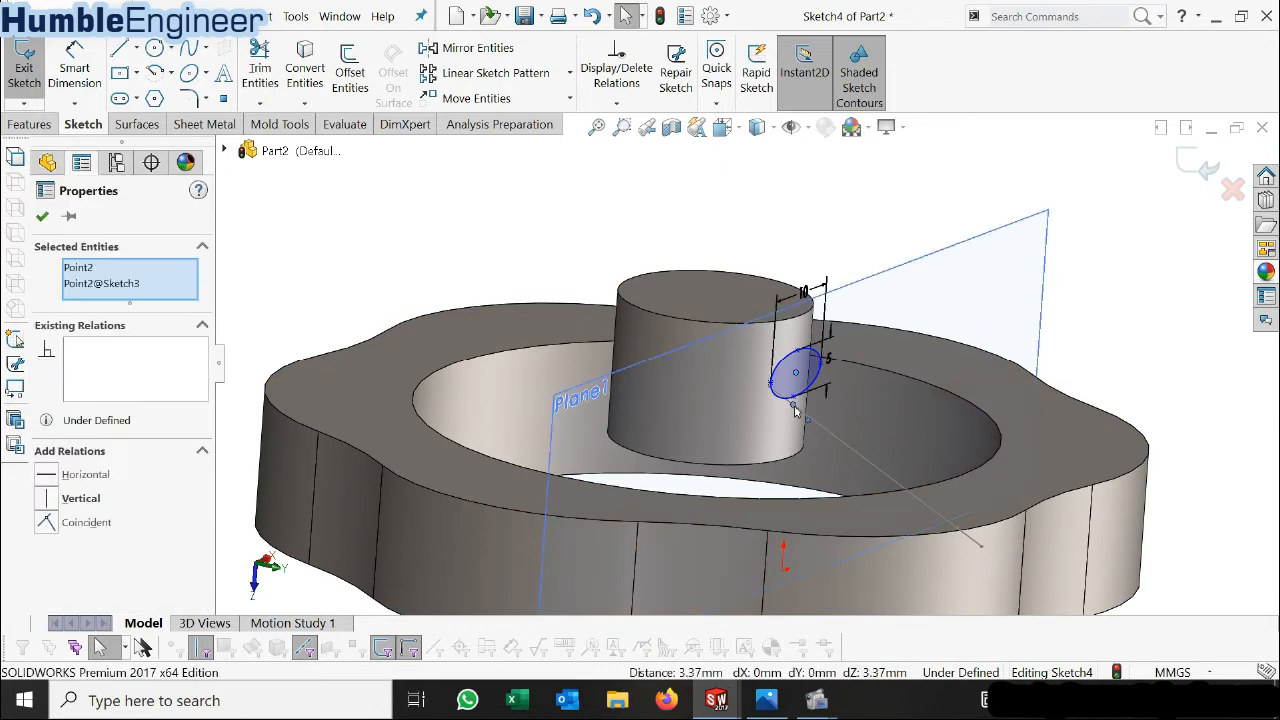
left_click(50, 522)
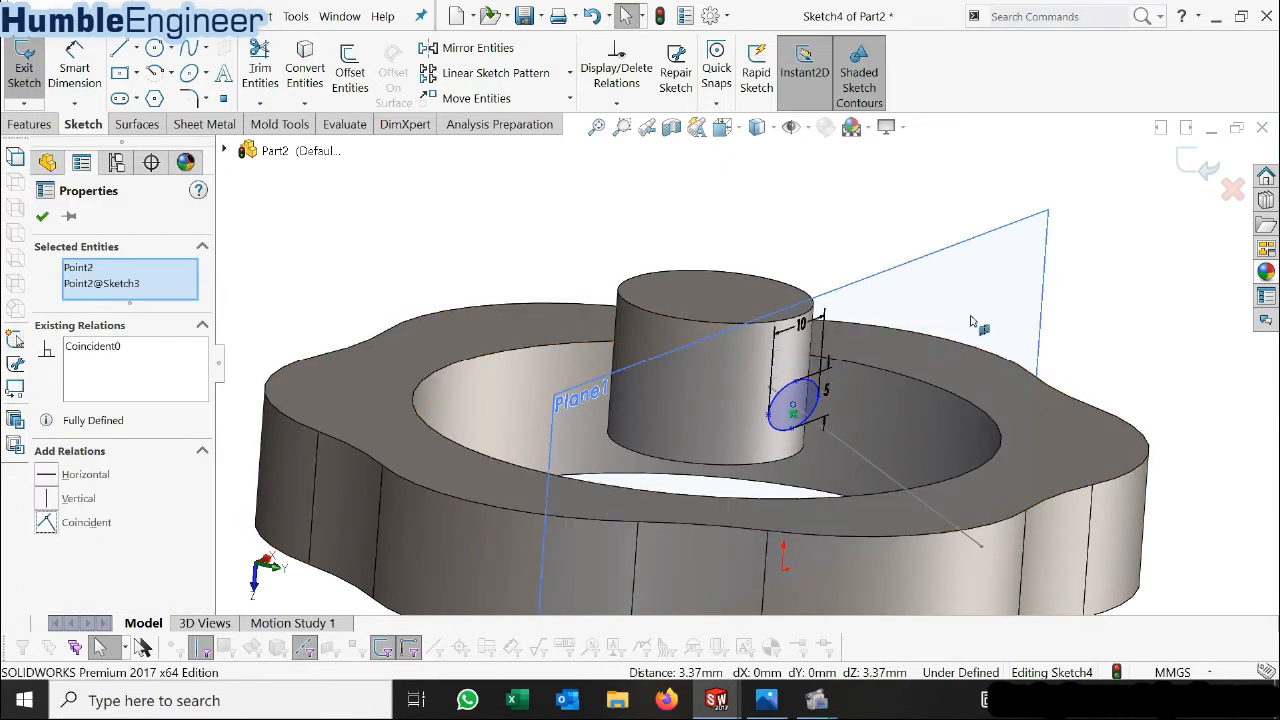
left_click(1124, 289)
Add a horizontal relation between the ellipse's side point and its centre point to fully define the profile.
scroll(960, 415, "down", 5)
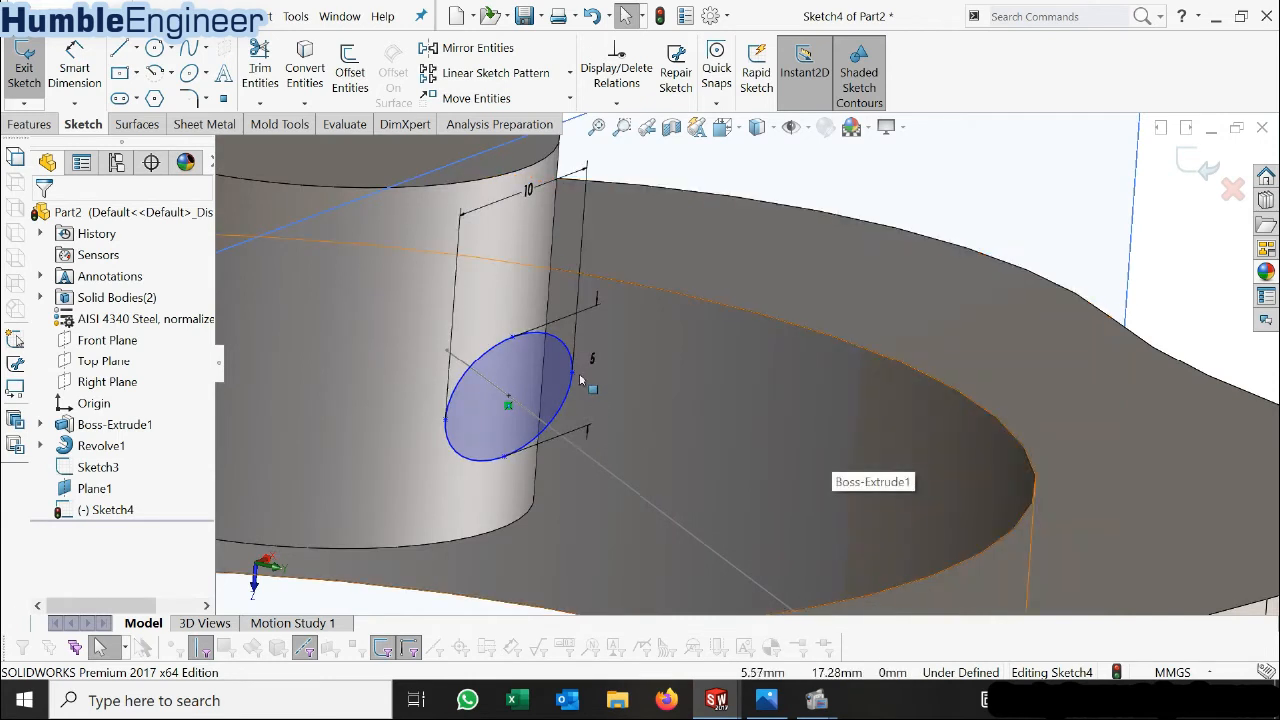
left_click(573, 381)
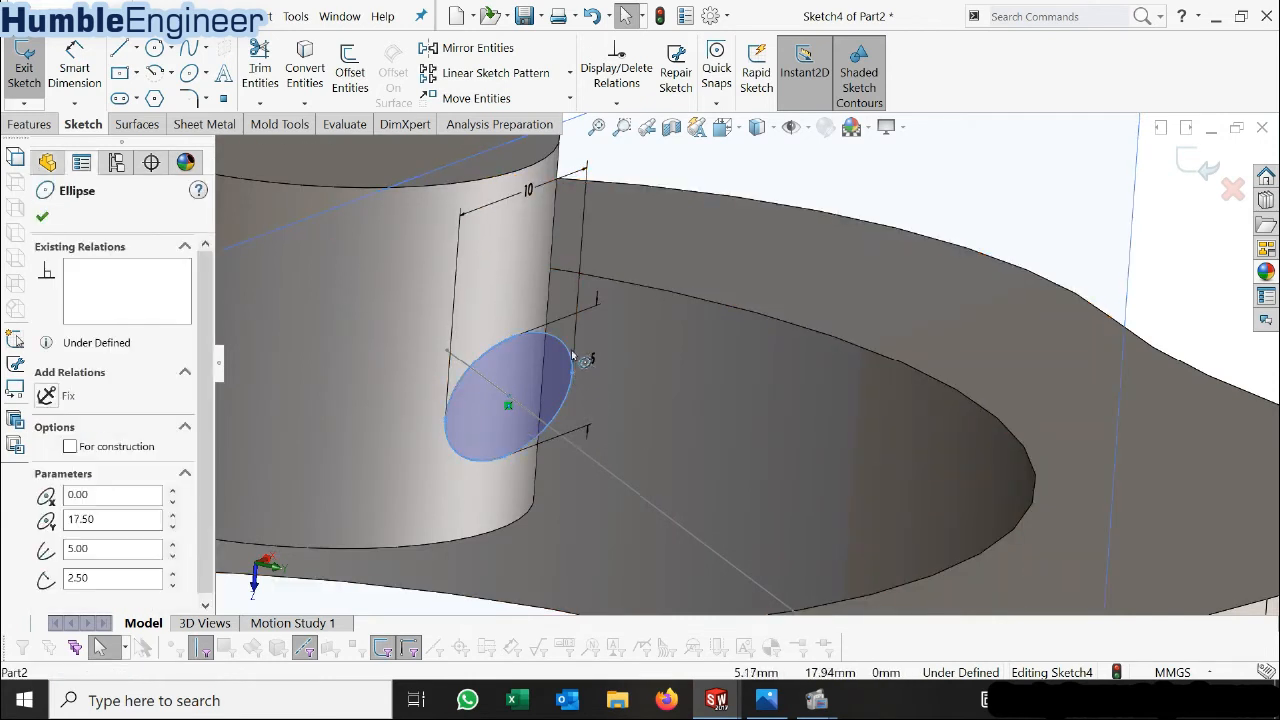
mouse_move(563, 345)
left_mouse_down()
mouse_move(580, 383)
mouse_move(561, 350)
left_mouse_up()
left_click(1167, 290)
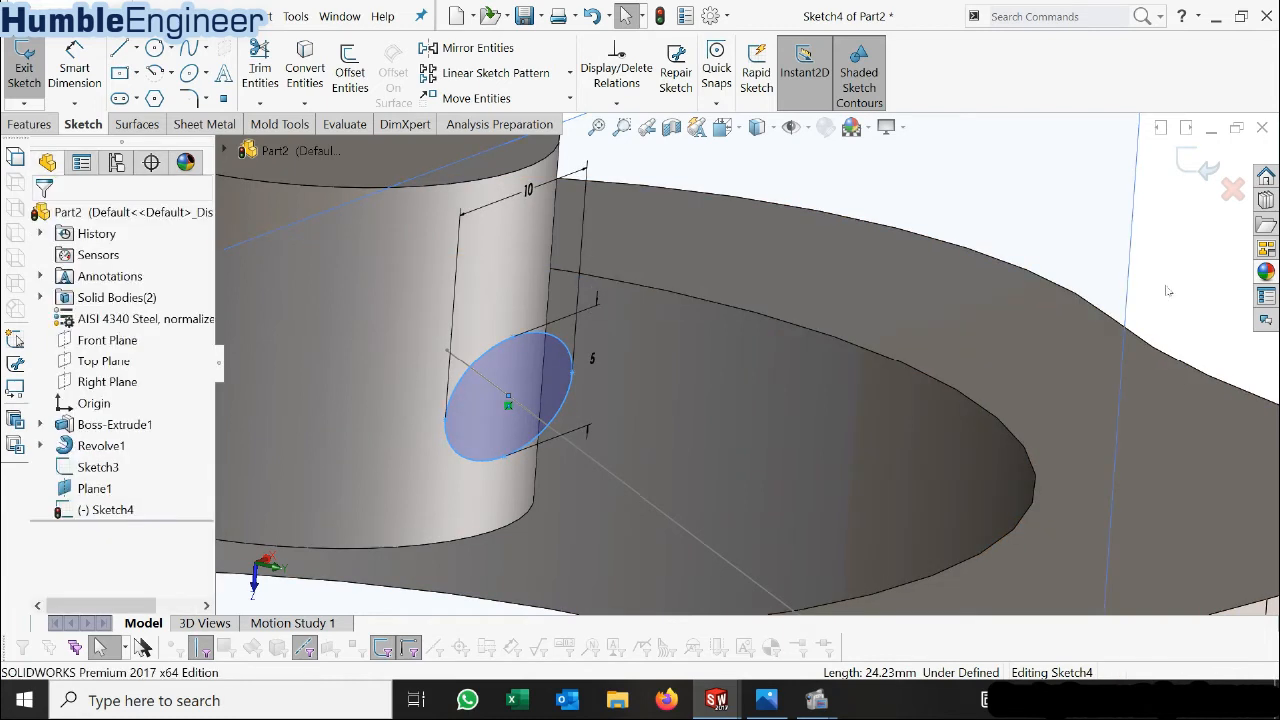
mouse_move(572, 377)
left_mouse_down()
mouse_move(581, 355)
mouse_move(589, 376)
left_mouse_up()
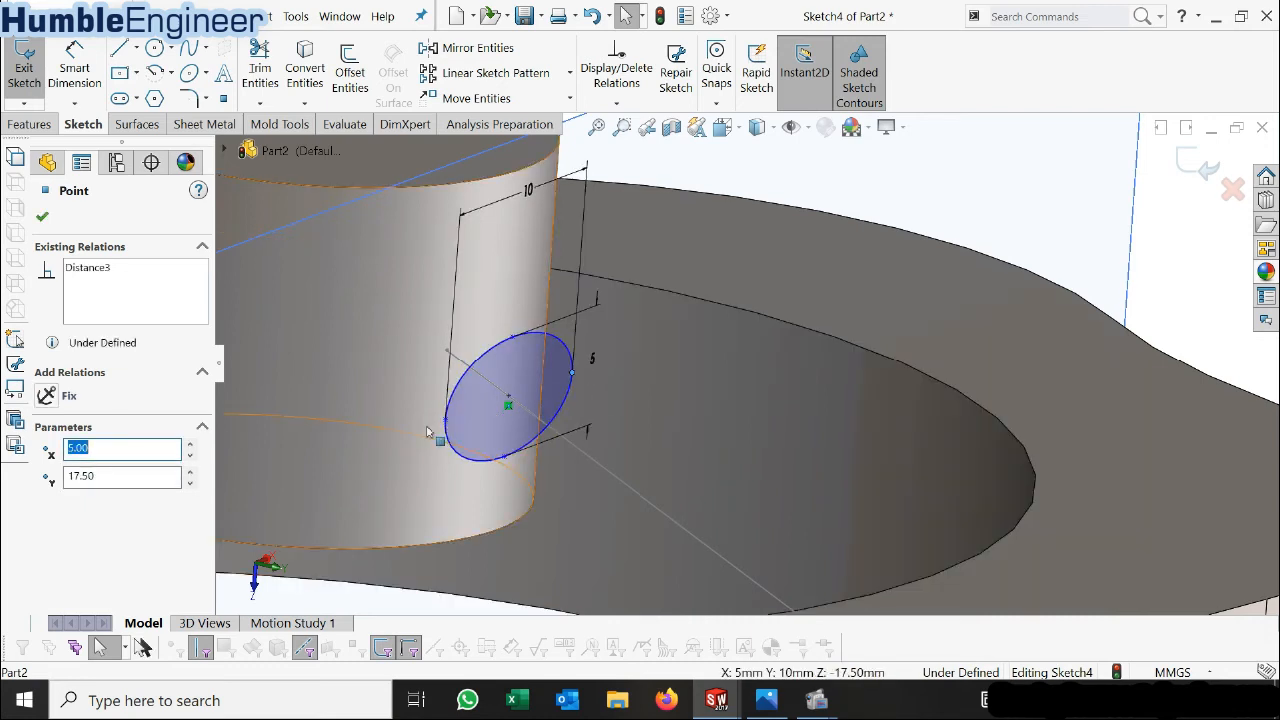
left_click(508, 400, "ctrl")
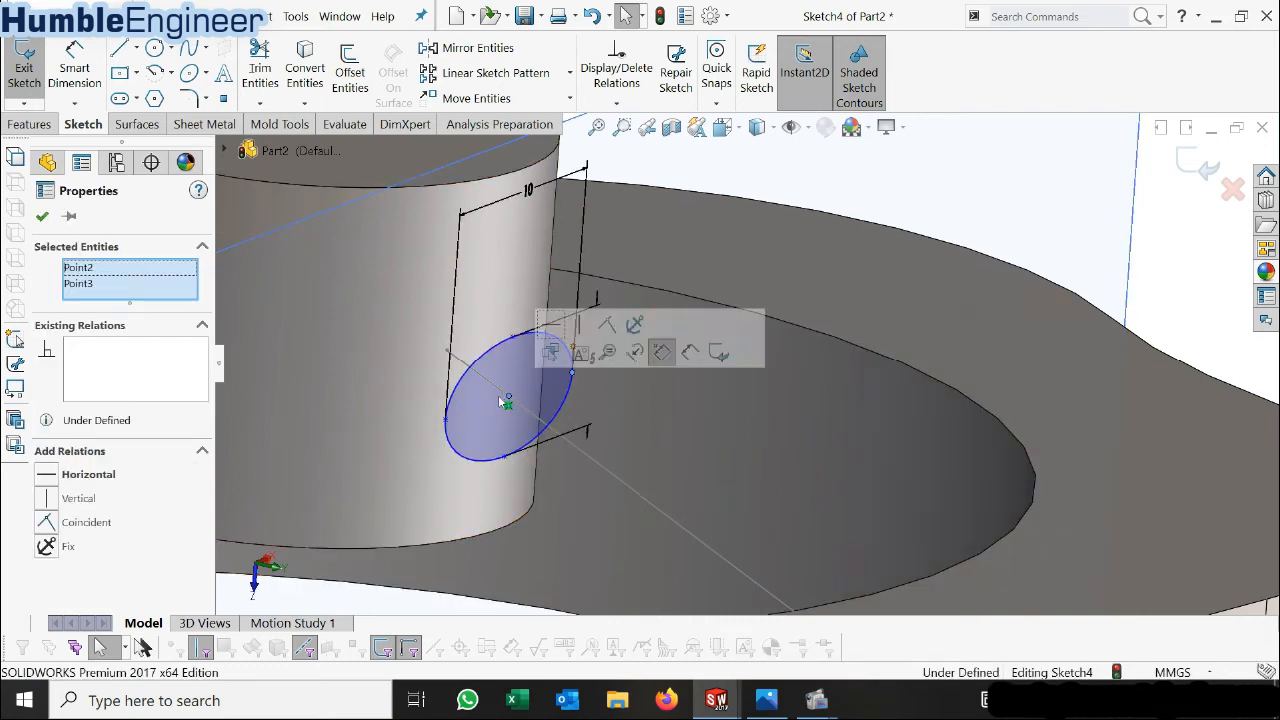
left_click(545, 345)
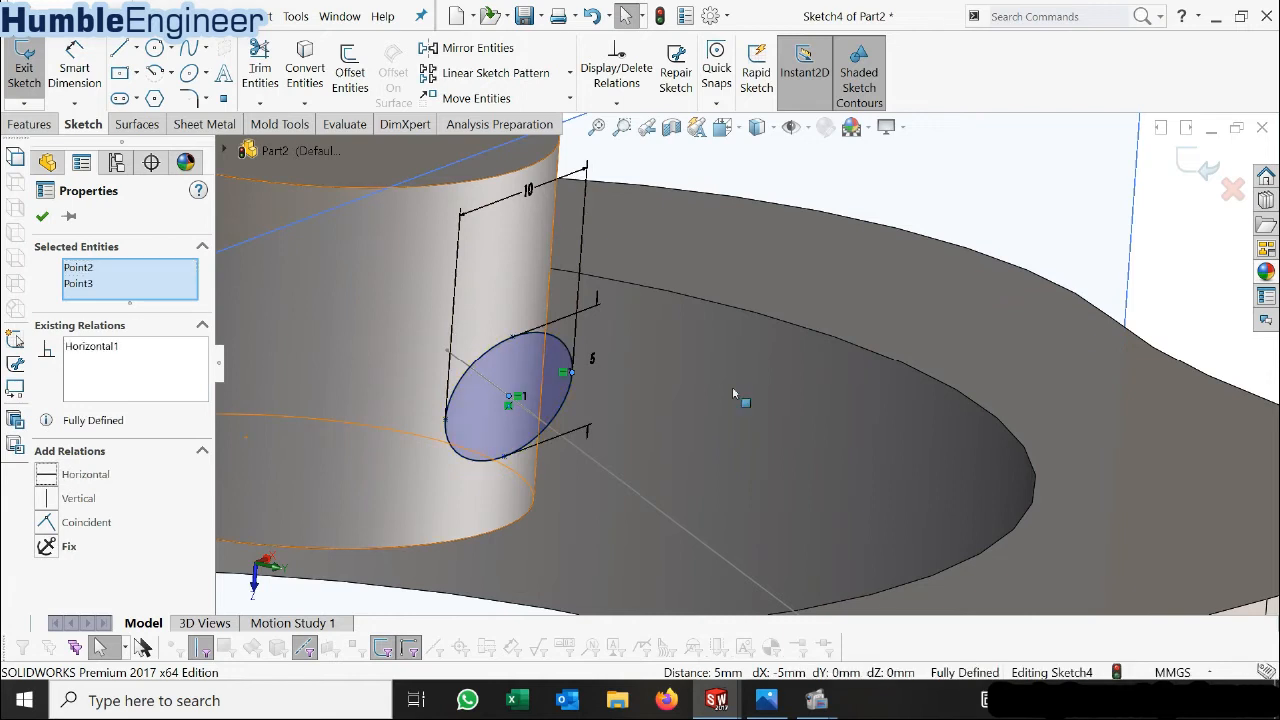
left_click(1155, 308)
Close the ellipse sketch and hide the reference plane at the hub surface.
scroll(746, 306, "up", 5)
middle_click_drag(746, 306, 700, 326)
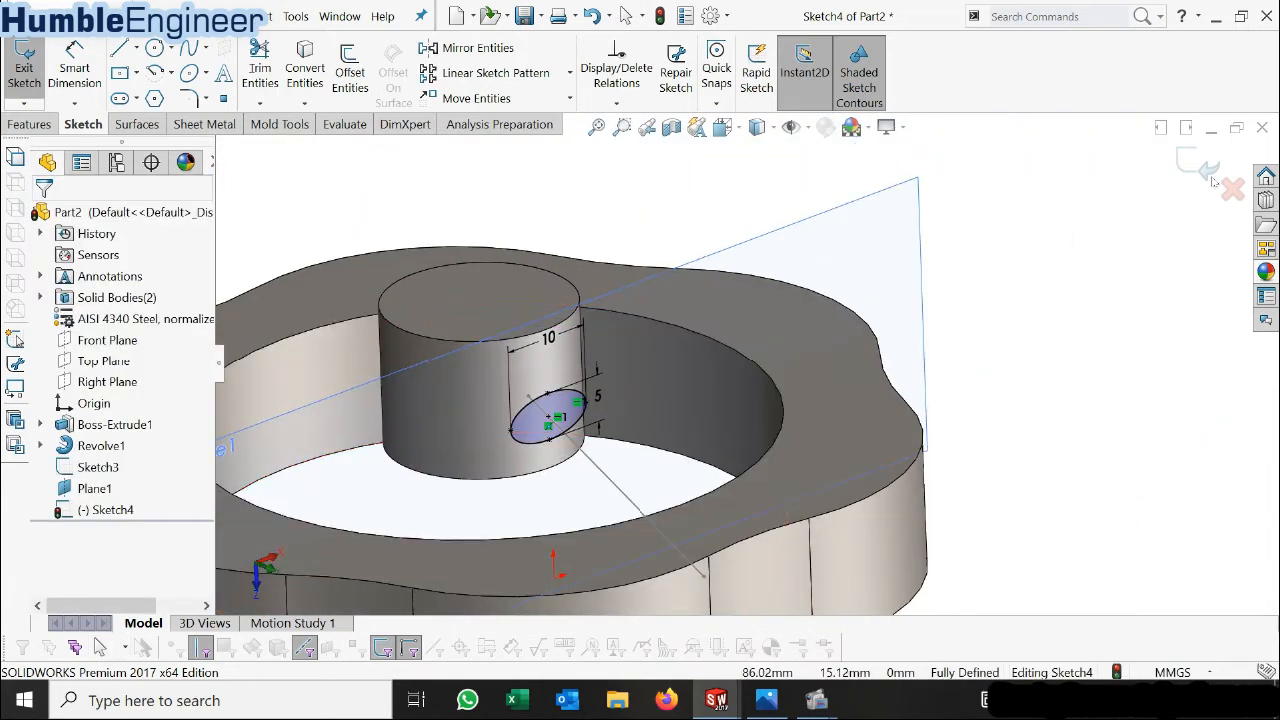
left_click(1042, 334)
mouse_move(866, 450)
middle_mouse_down()
mouse_move(842, 284)
mouse_move(863, 248)
middle_mouse_up()
scroll(863, 248, "up", 3)
key("space")
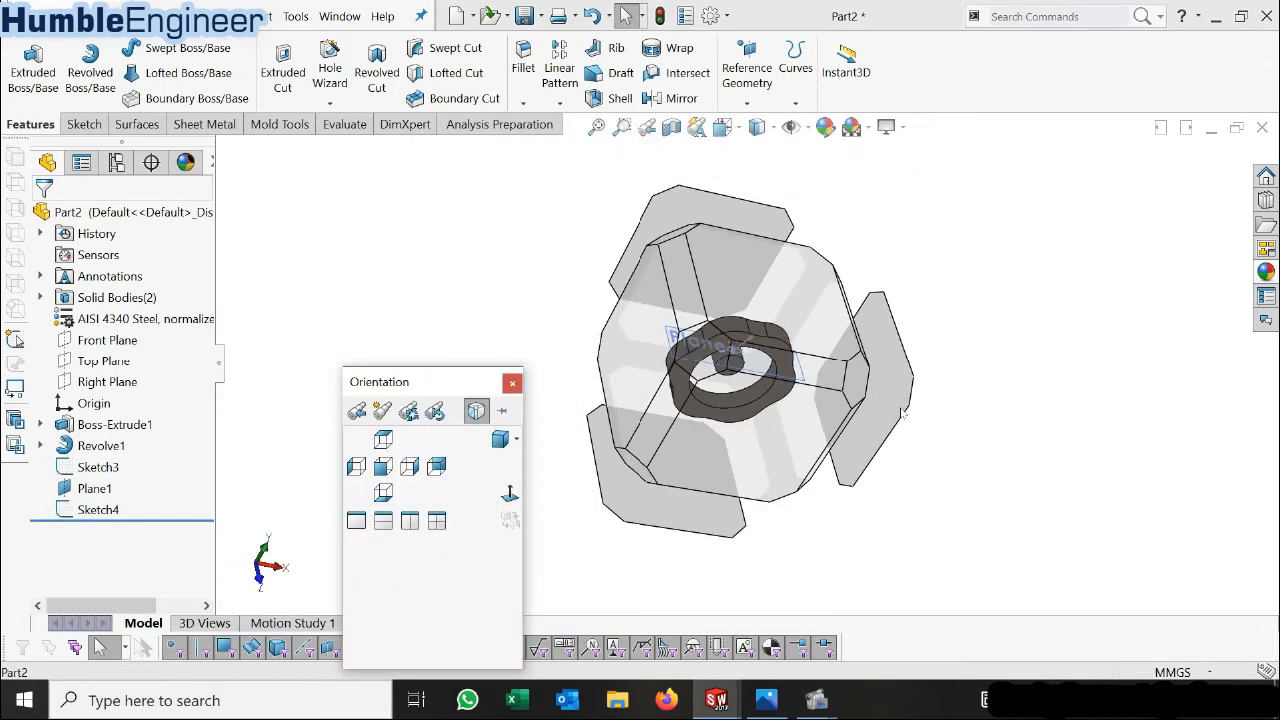
left_click(499, 441)
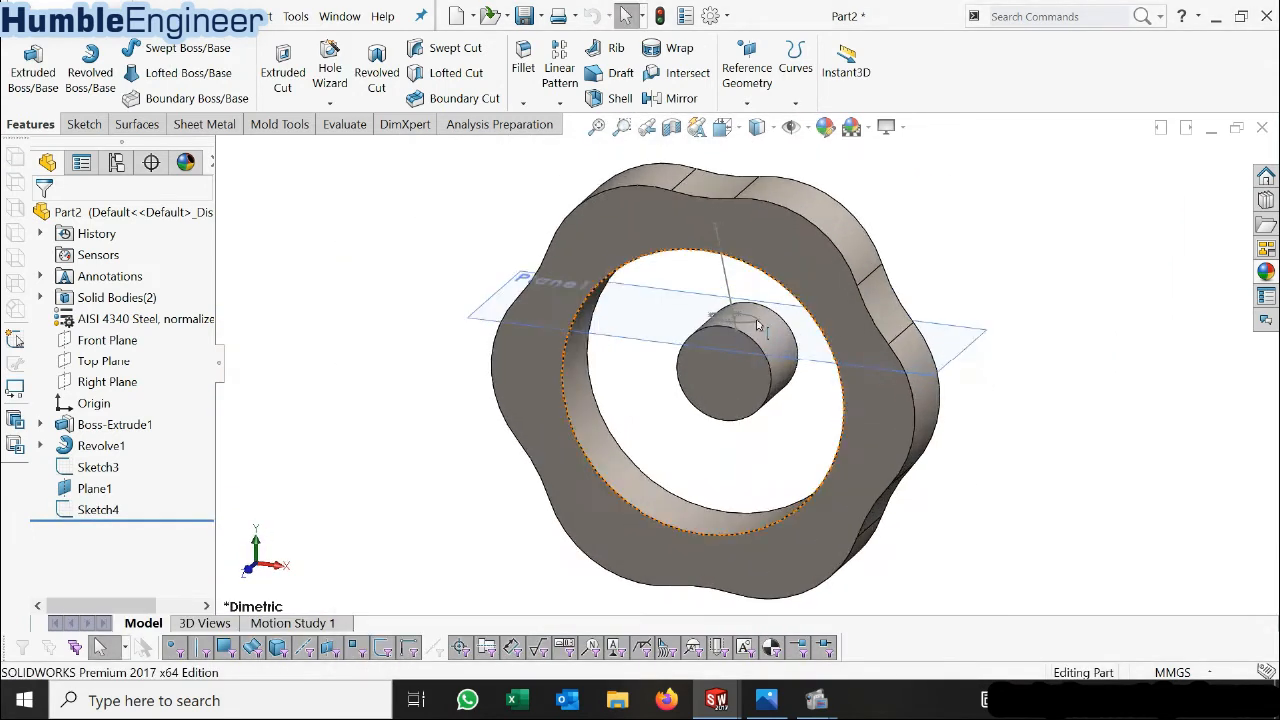
right_click(66, 488)
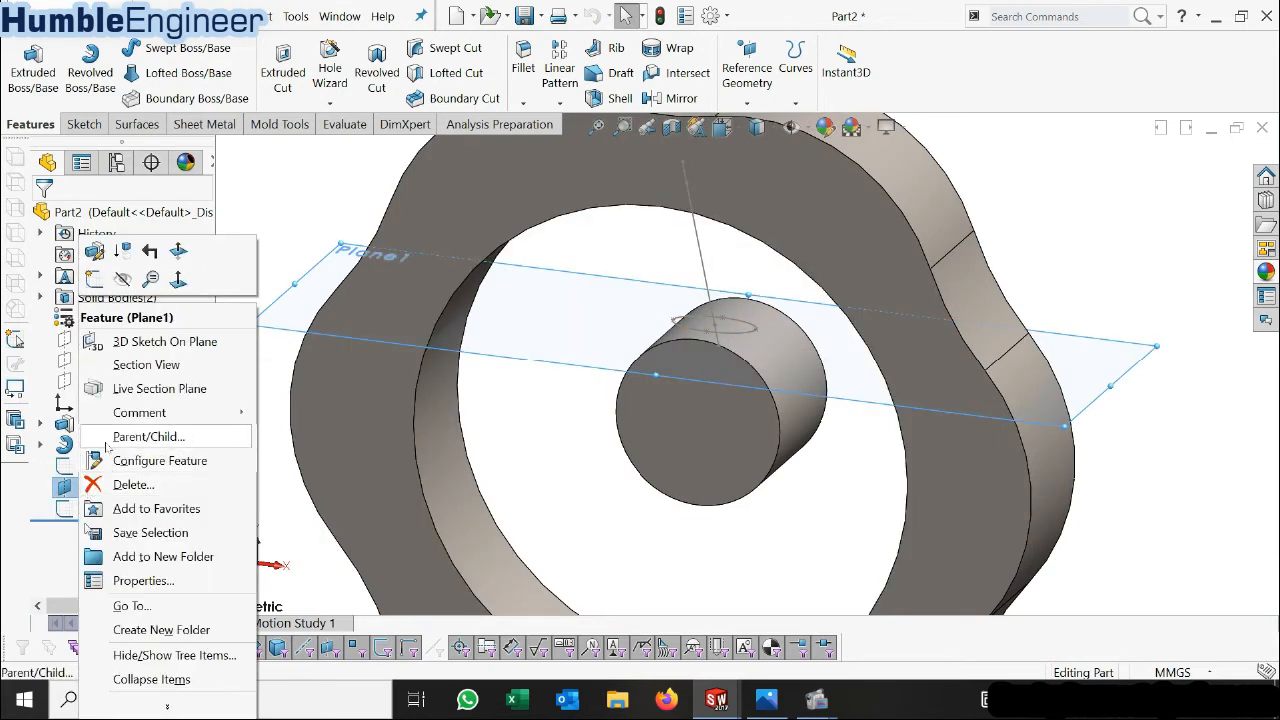
left_click(121, 279)
Start a Swept Boss/Base with the ellipse sketch as the profile and the slanted spoke centreline as the path.
scroll(700, 330, "down", 5)
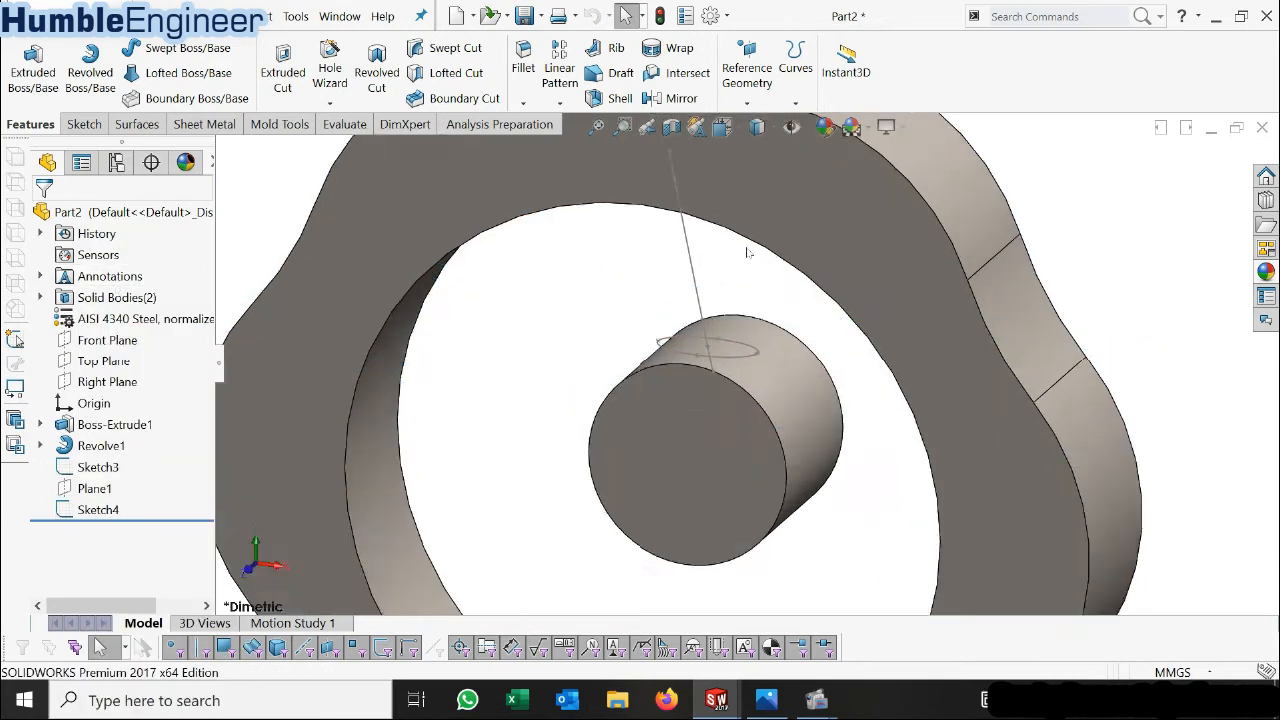
scroll(766, 354, "up", 3)
scroll(763, 366, "down", 6)
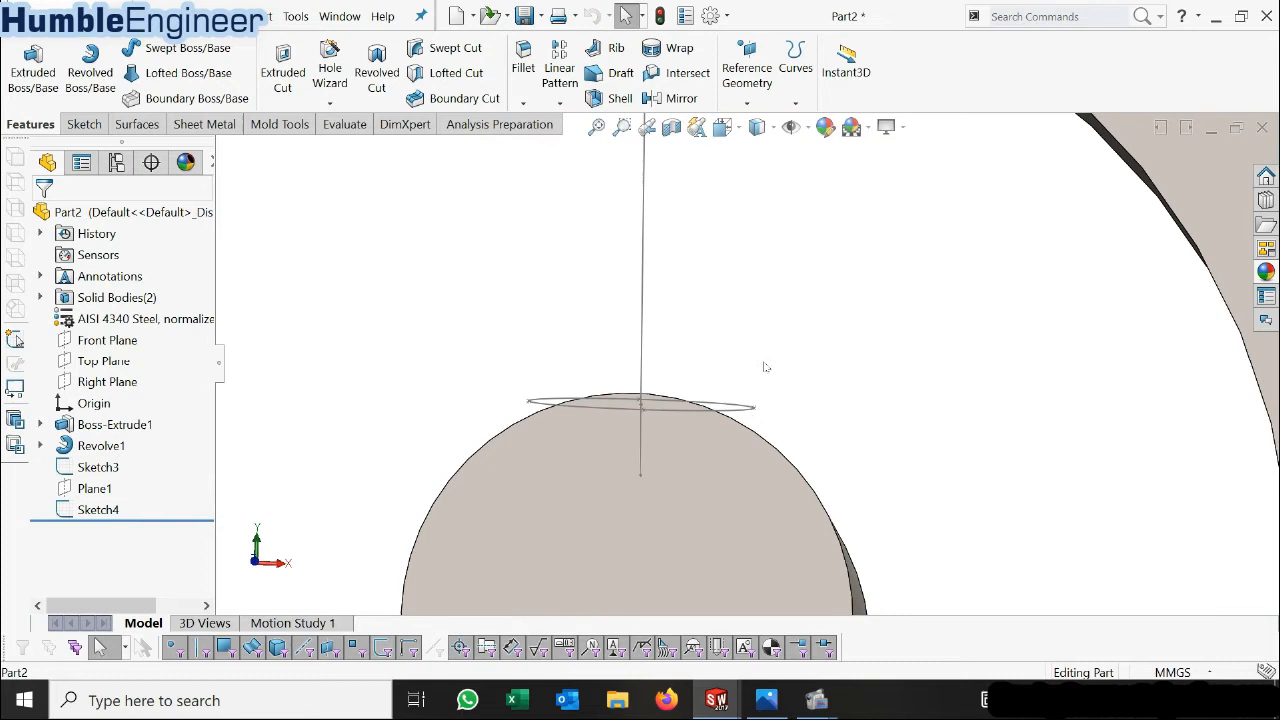
scroll(730, 393, "up", 3)
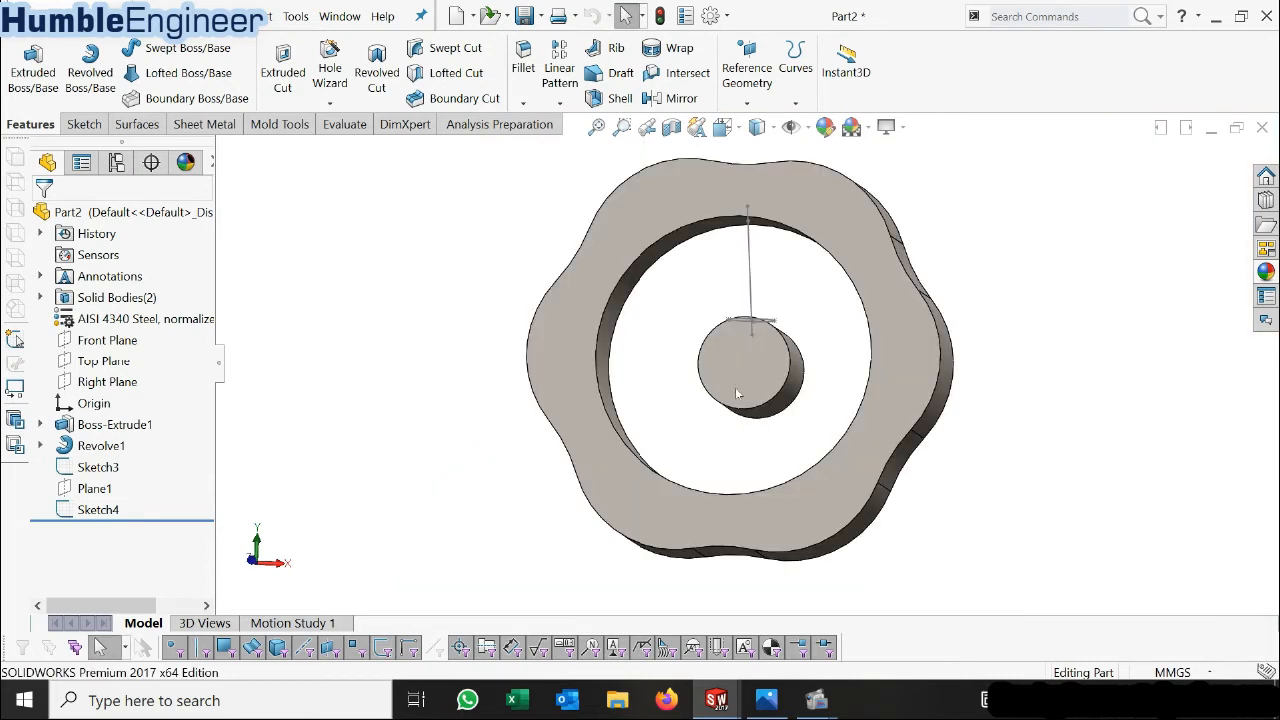
scroll(735, 387, "down", 6)
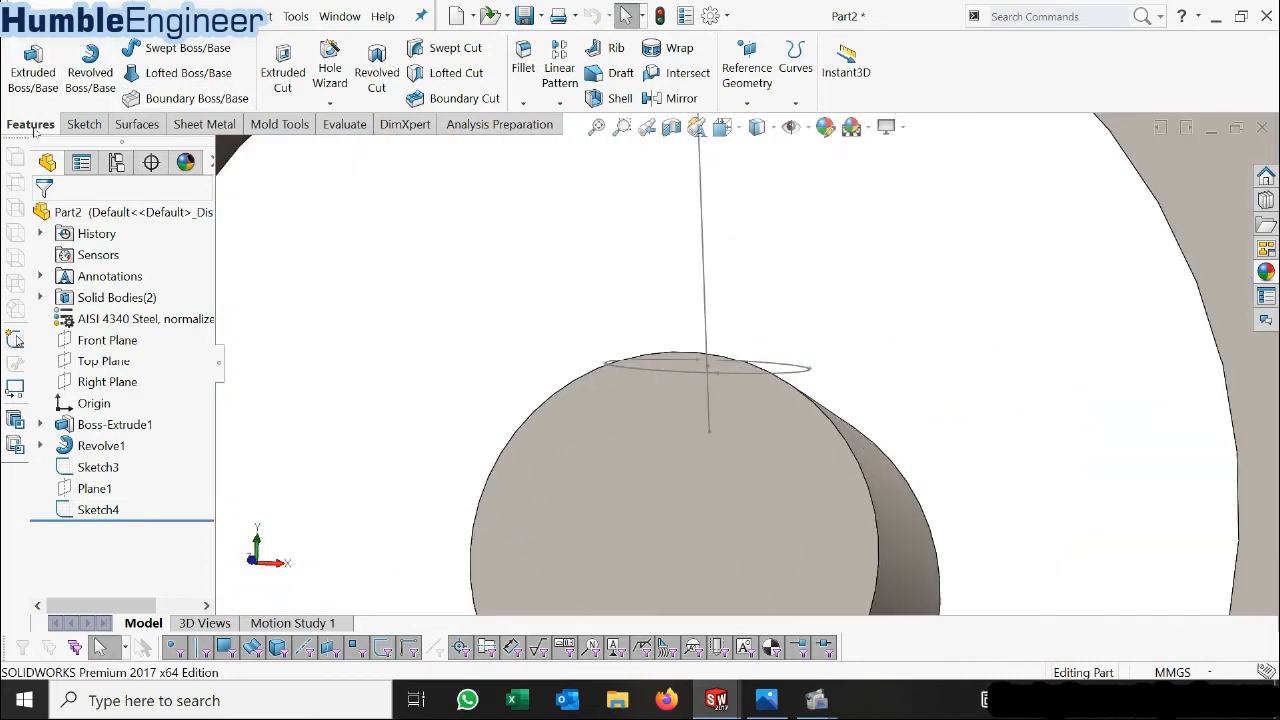
left_click(183, 58)
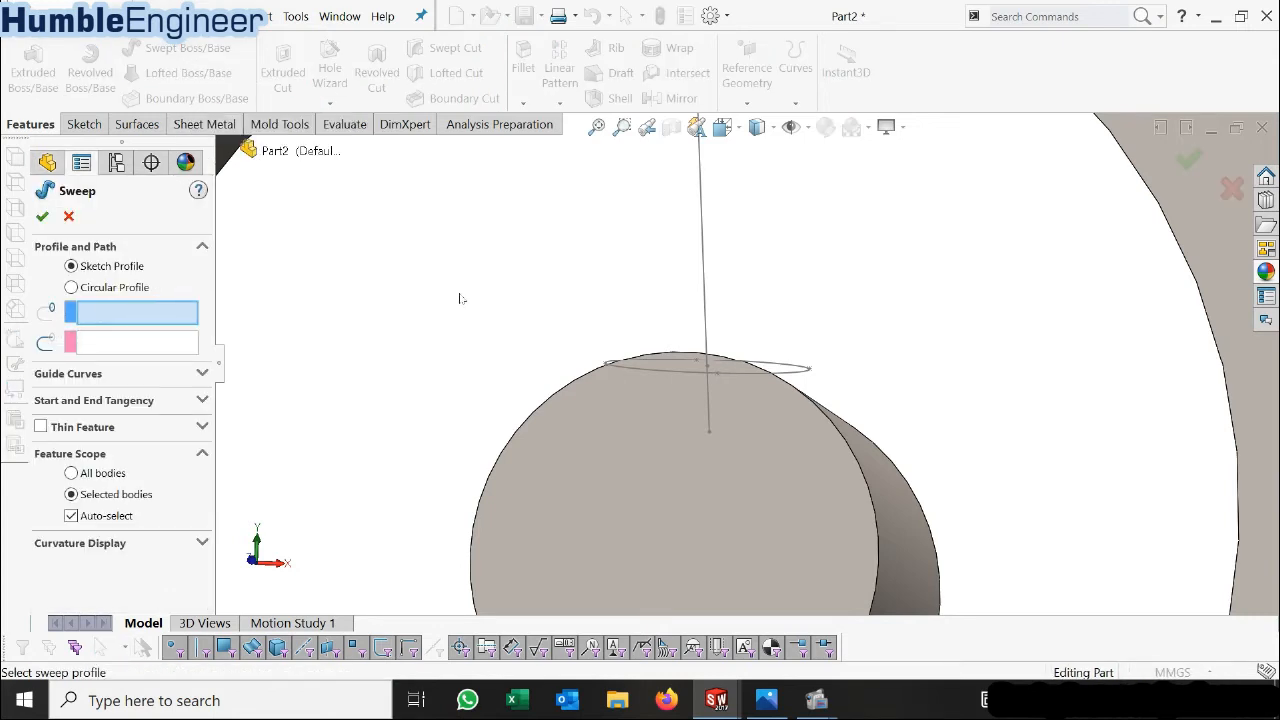
scroll(696, 325, "down", 3)
left_click(863, 407)
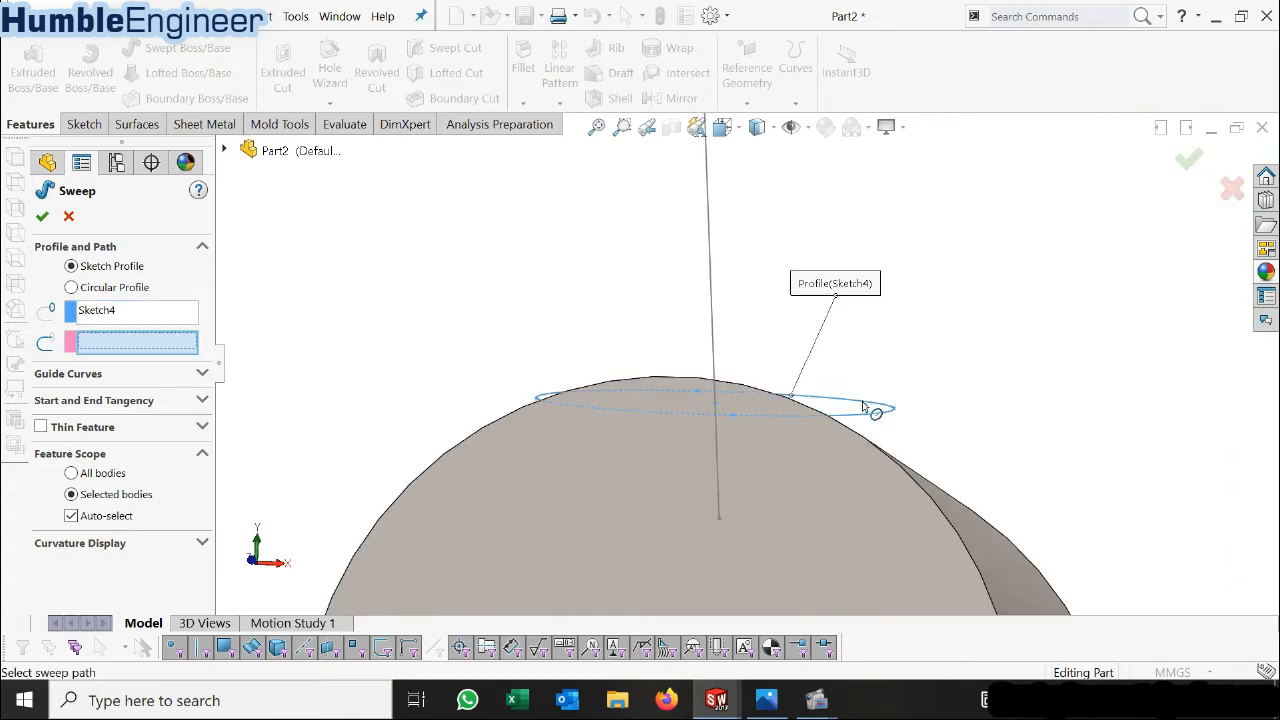
left_click(711, 276)
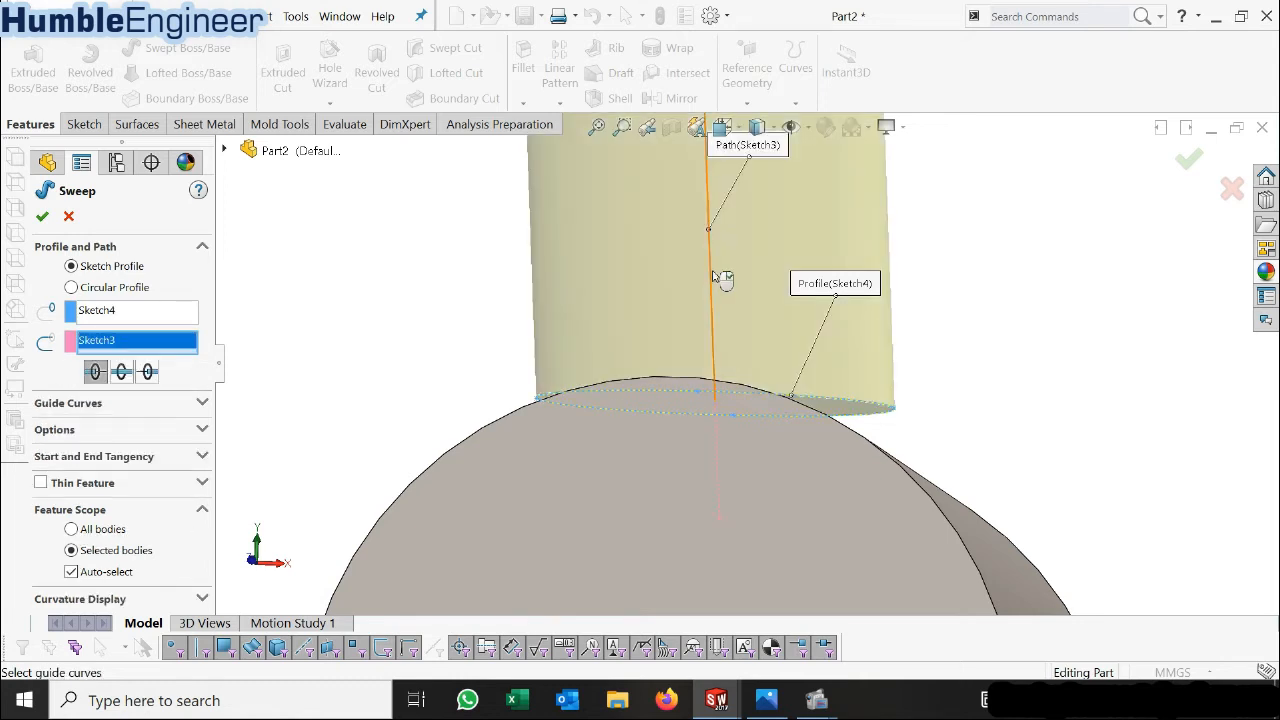
Make the spoke sweep bidirectional so it runs both ways from the ellipse profile into the hub and the rim, and create it.
scroll(723, 277, "up", 5)
scroll(757, 302, "down", 3)
middle_click_drag(757, 302, 648, 226)
scroll(670, 236, "down", 2)
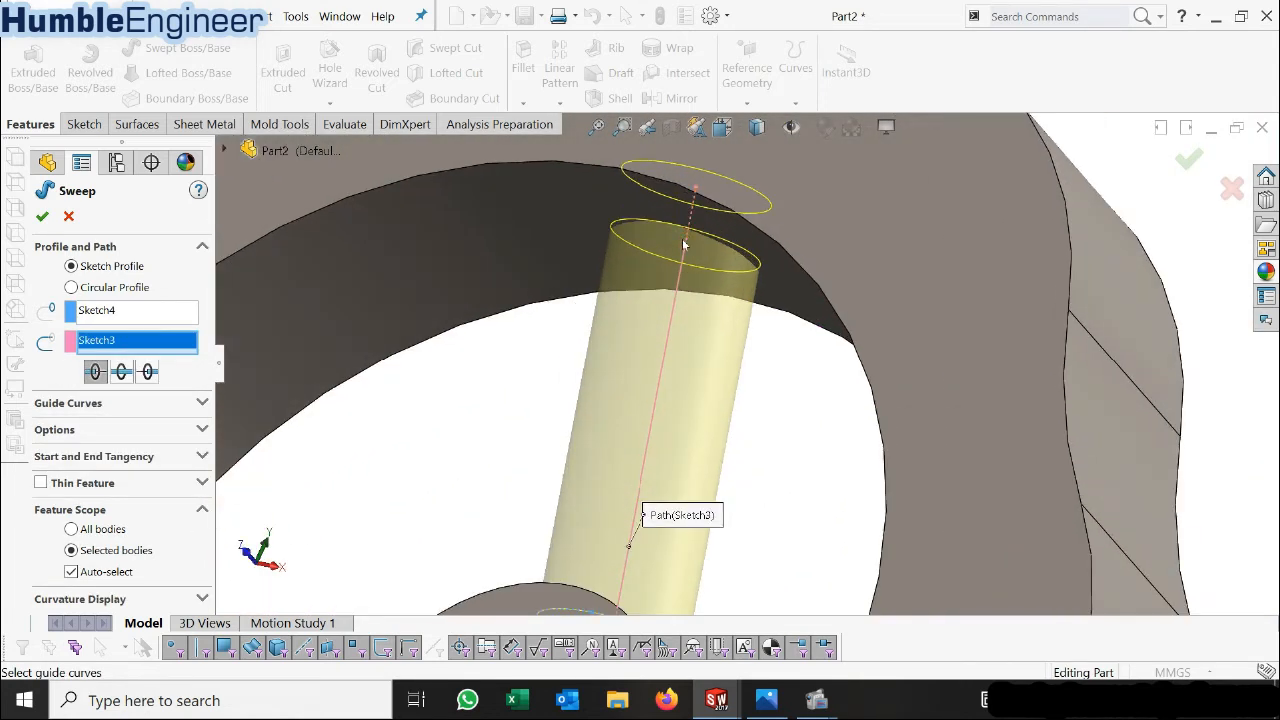
mouse_move(705, 279)
middle_mouse_down()
mouse_move(771, 194)
mouse_move(733, 180)
mouse_move(719, 220)
middle_mouse_up()
scroll(588, 532, "up", 4)
middle_click_drag(636, 484, 638, 515)
scroll(638, 515, "down", 2)
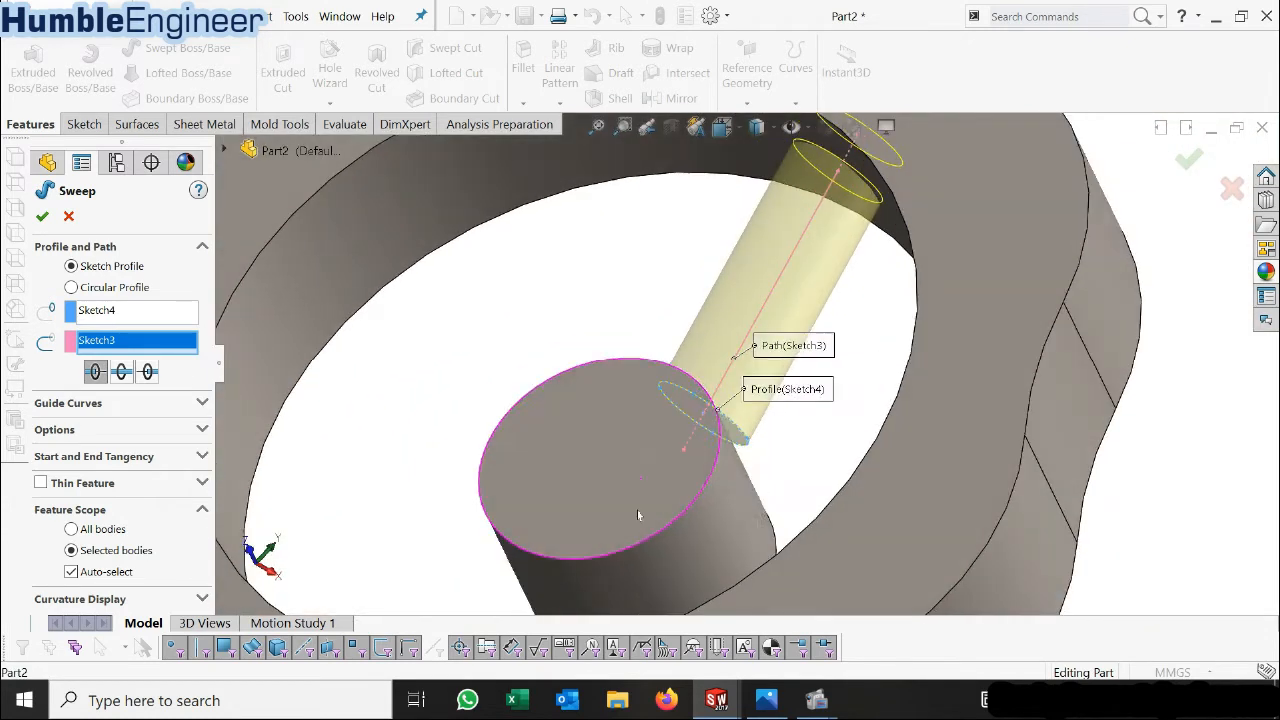
scroll(730, 474, "down", 3)
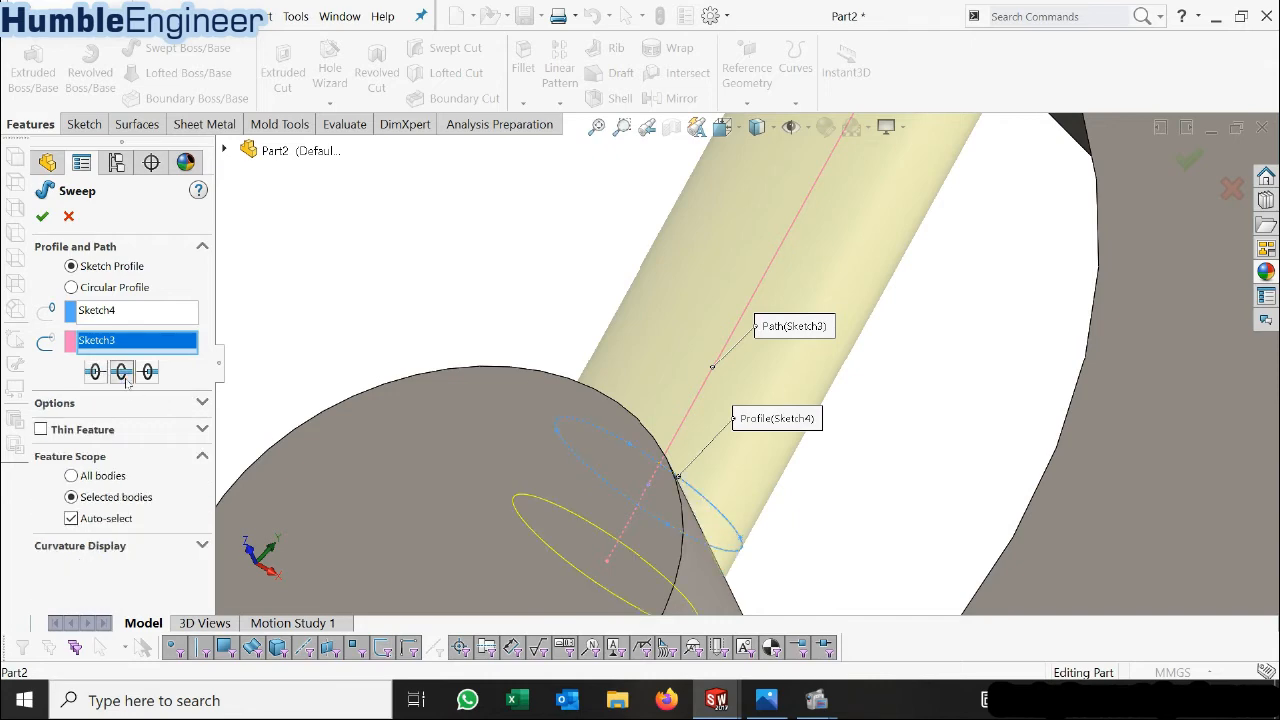
left_click(121, 372)
mouse_move(751, 414)
middle_mouse_down()
mouse_move(768, 450)
mouse_move(838, 437)
mouse_move(829, 327)
mouse_move(755, 357)
mouse_move(760, 417)
middle_mouse_up()
scroll(760, 417, "up", 2)
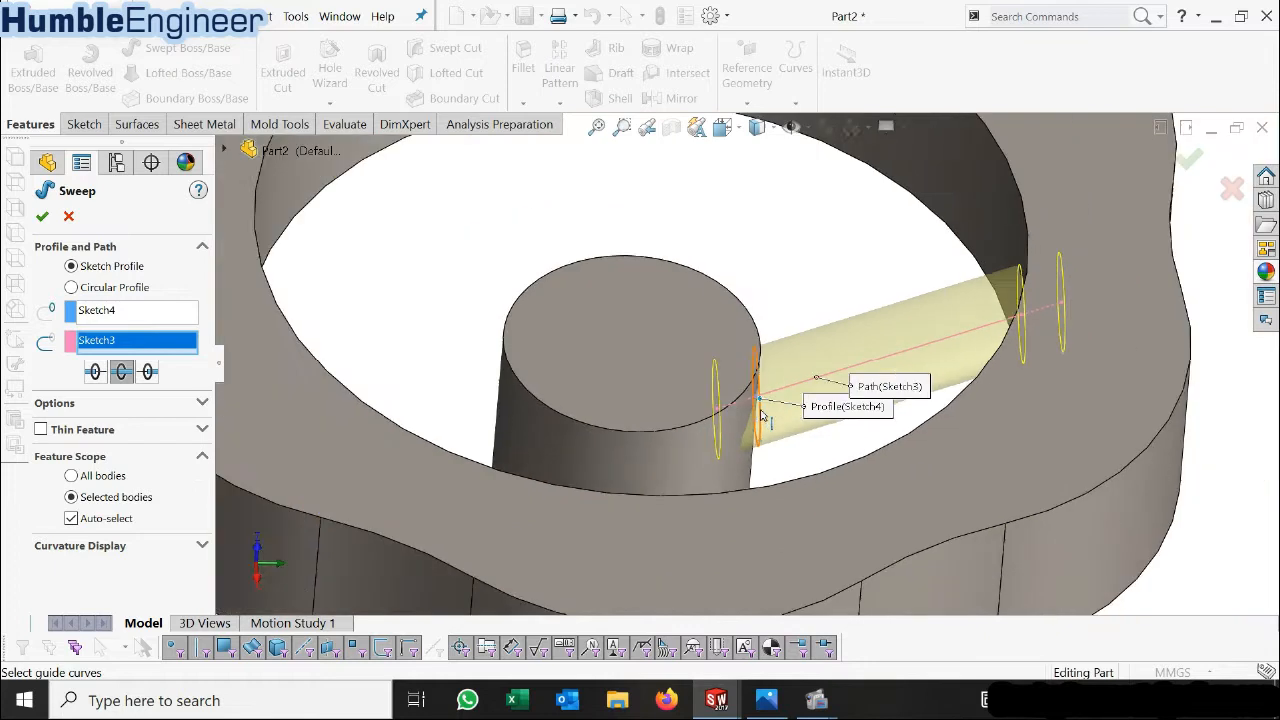
scroll(829, 331, "down", 4)
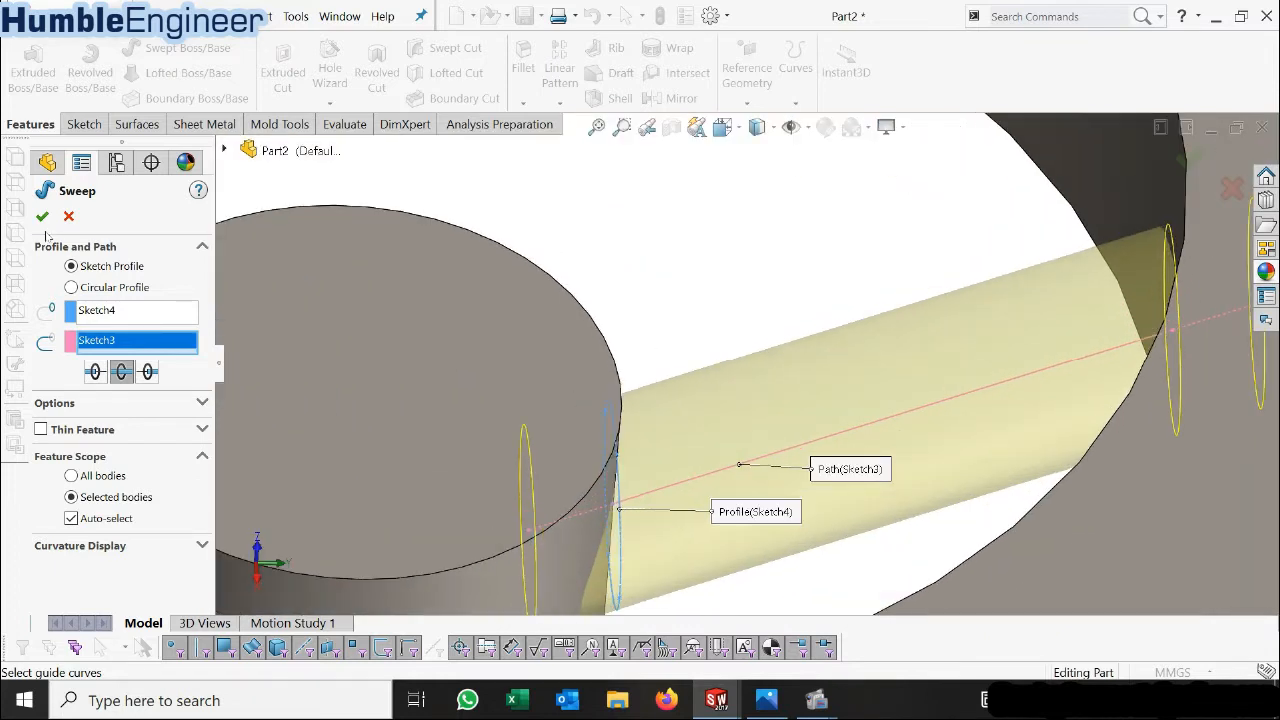
left_click(42, 217)
scroll(846, 263, "up", 5)
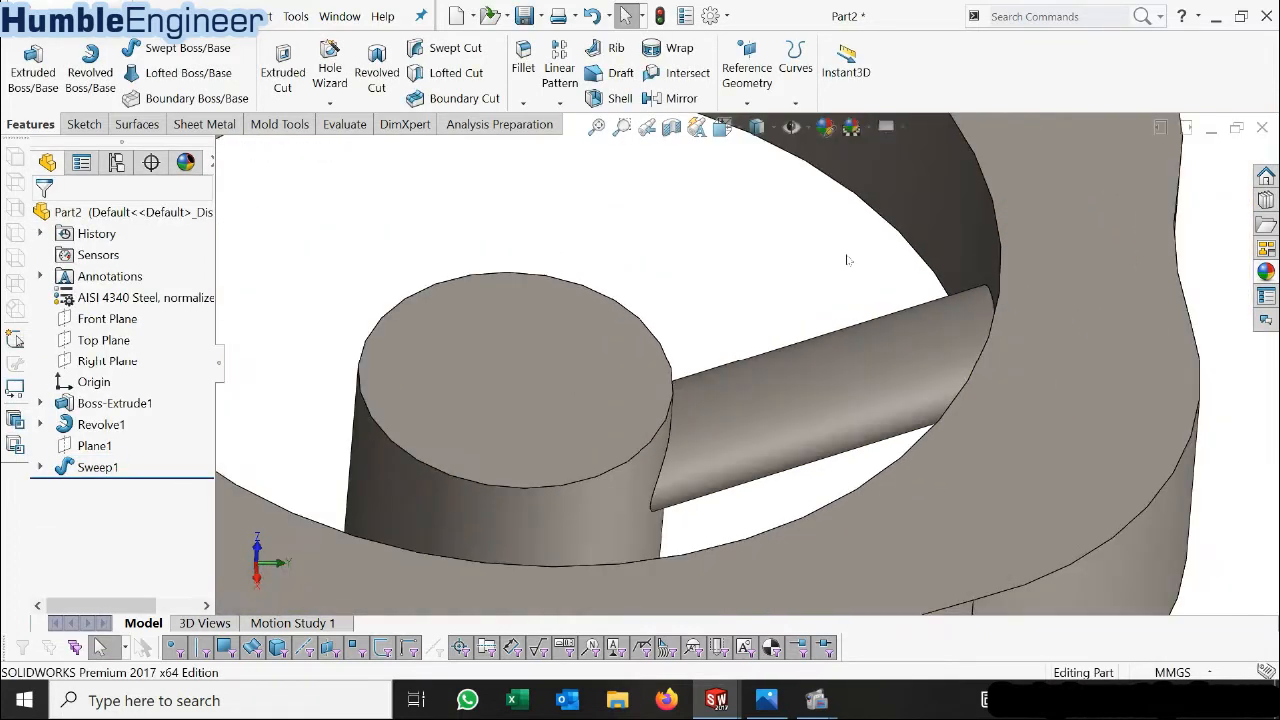
Fillet the spoke's two end edges, where it meets the rim and the hub, with a 1 mm radius.
middle_click_drag(846, 263, 891, 318)
key("space")
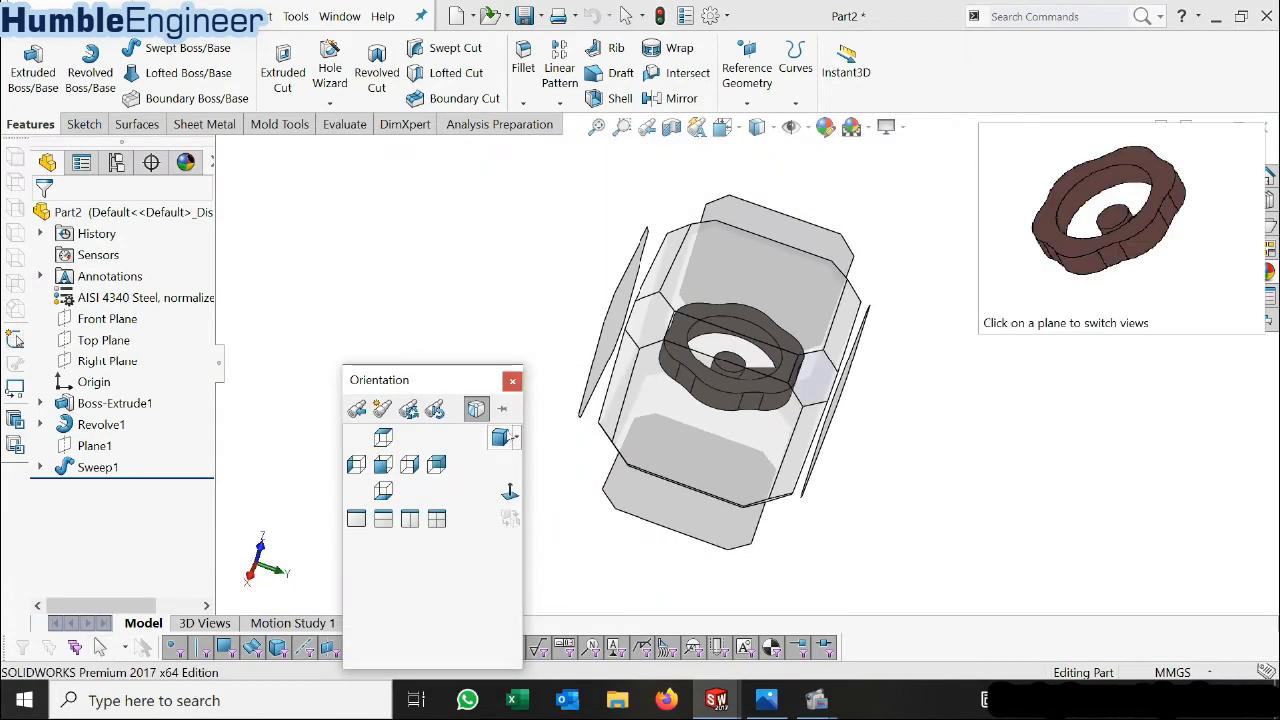
left_click(509, 435)
scroll(750, 410, "down", 6)
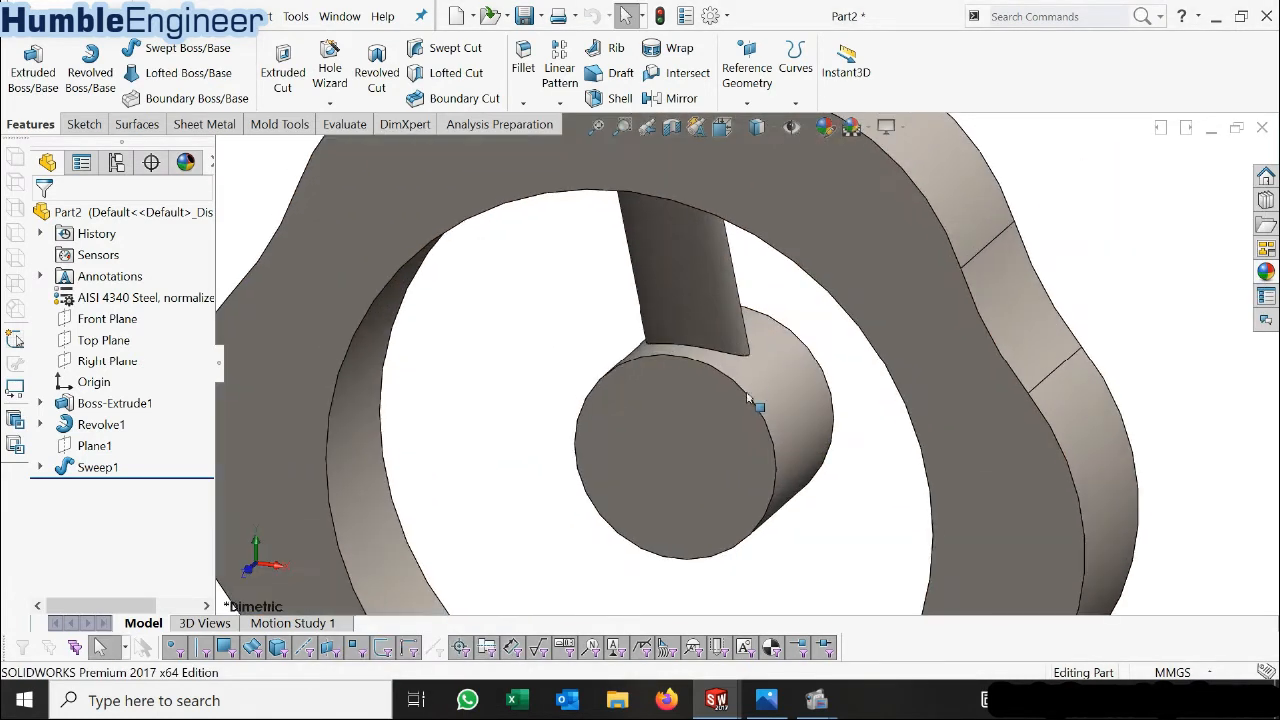
middle_click_drag(779, 273, 724, 302)
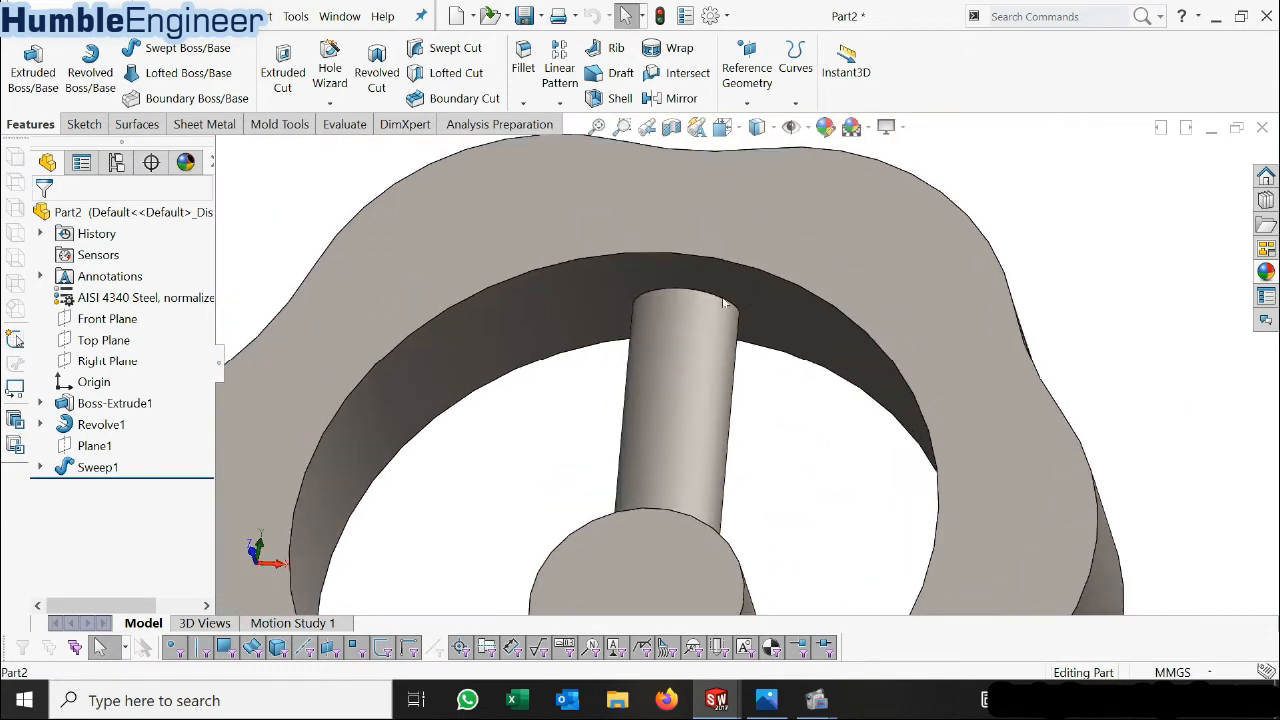
left_click(705, 298)
middle_click_drag(760, 423, 697, 515)
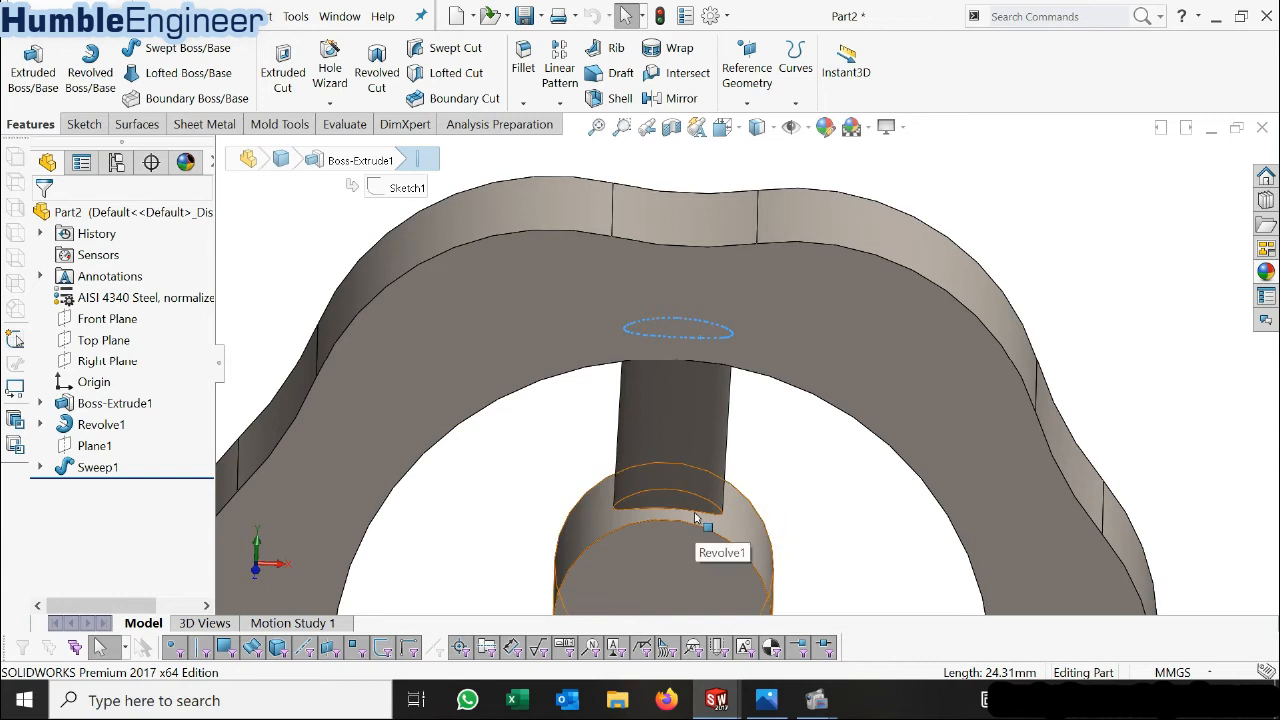
left_click(697, 514, "ctrl")
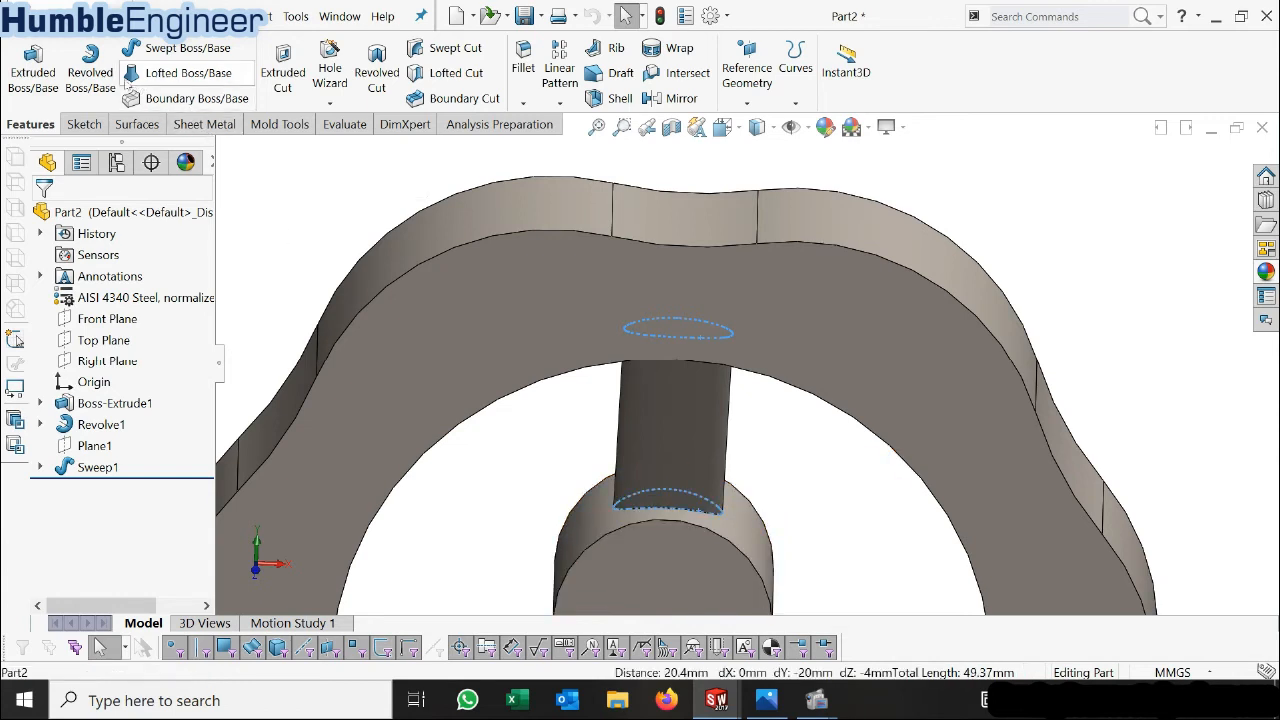
left_click(524, 58)
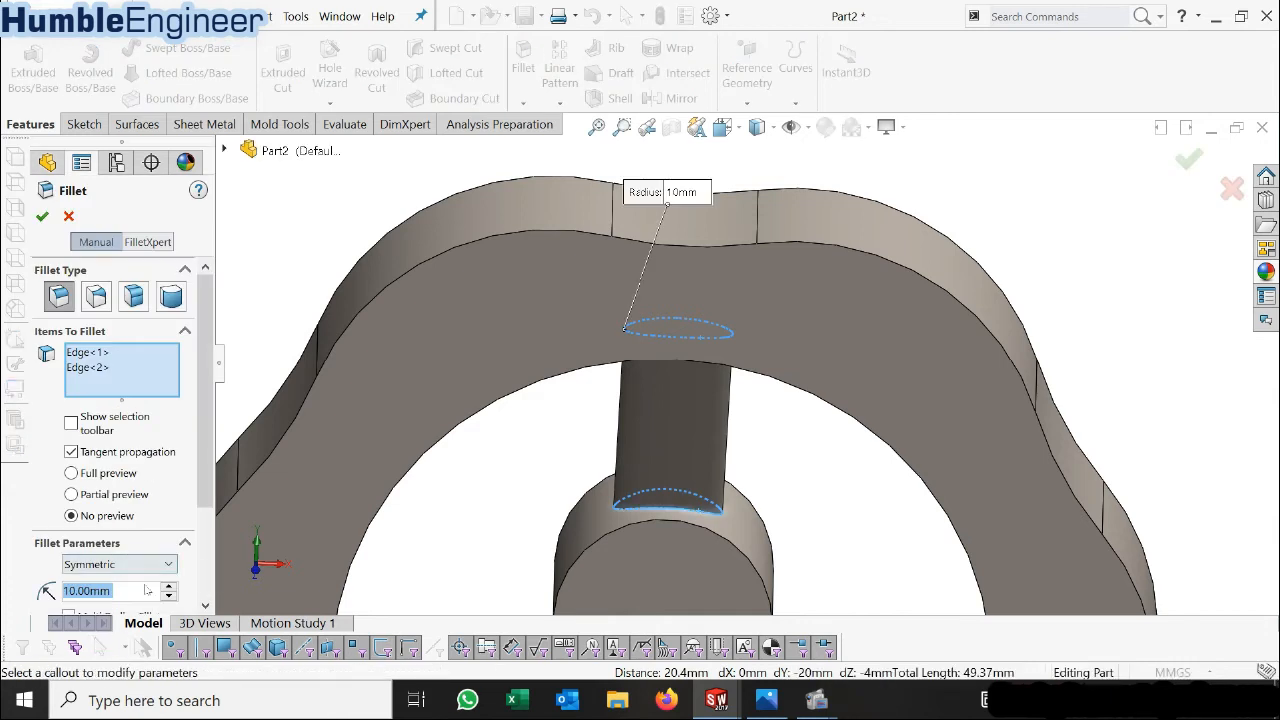
type("1")
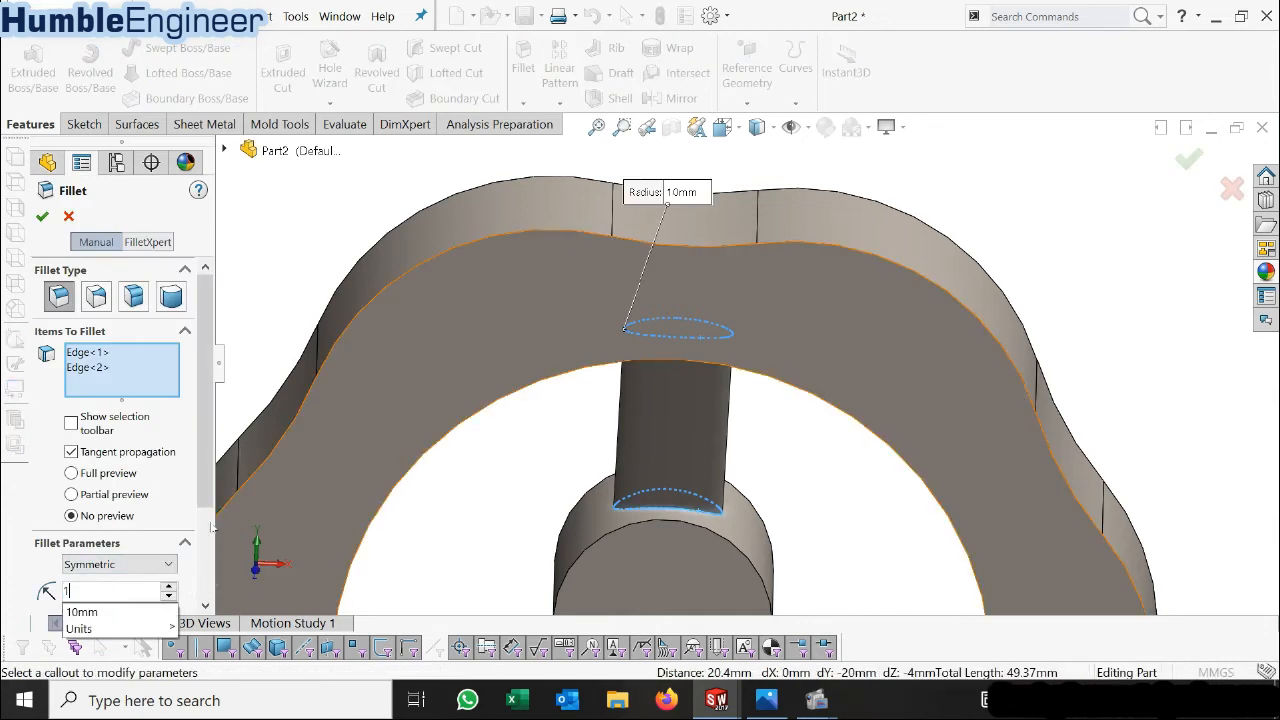
key("Return")
left_click(41, 216)
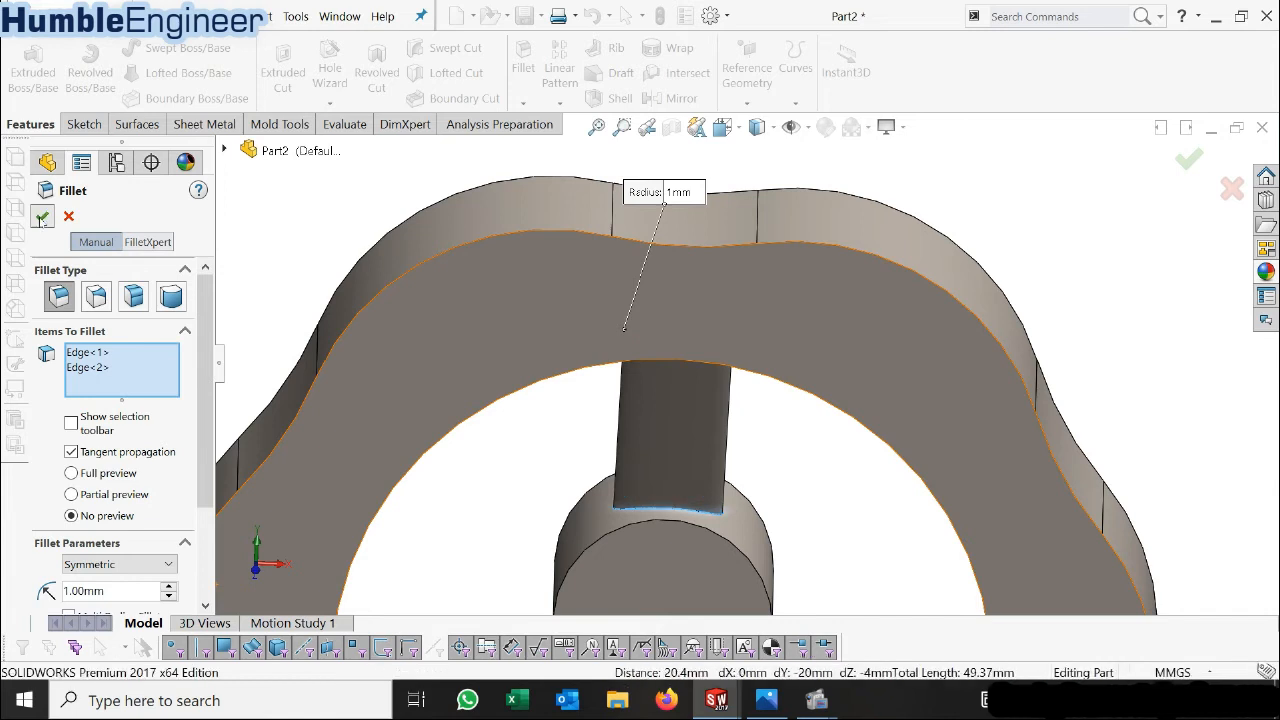
Circular-pattern the spoke sweep and its fillet around the rim's inner circular edge as 3 equally spaced instances over 360 degrees.
scroll(740, 480, "up", 4)
middle_click_drag(746, 486, 737, 263)
scroll(741, 433, "down", 3)
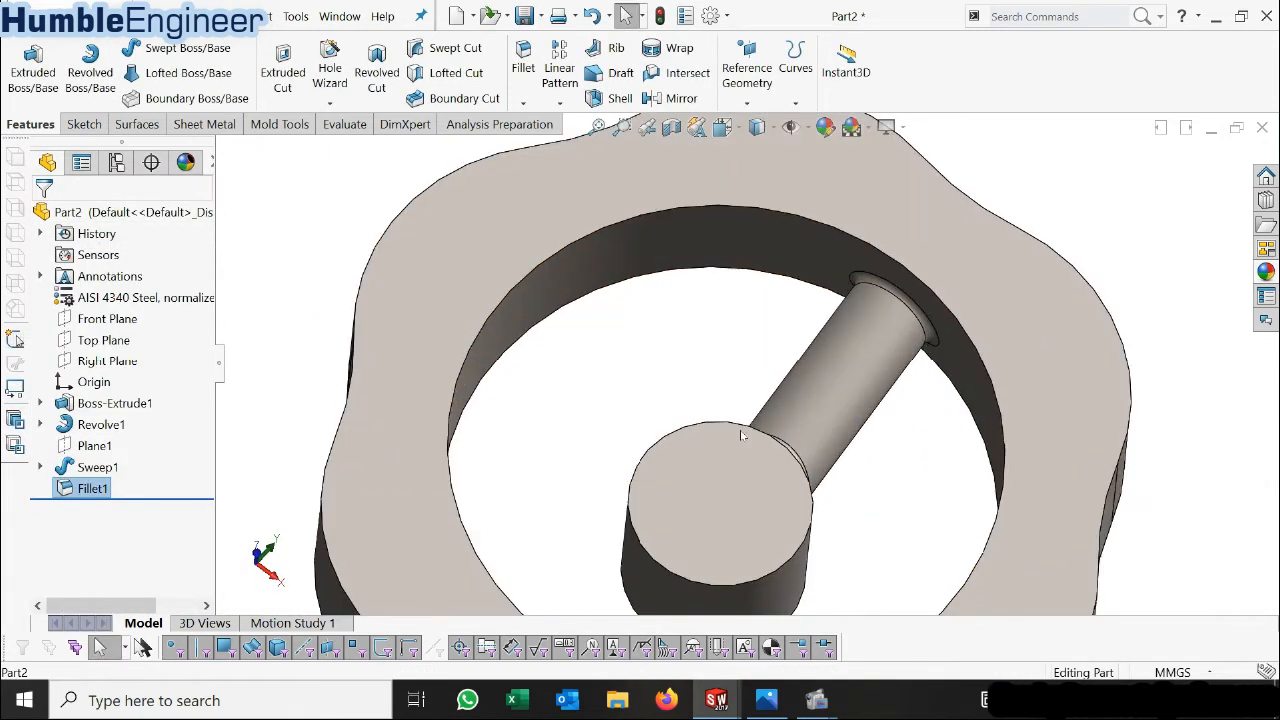
left_click(97, 467)
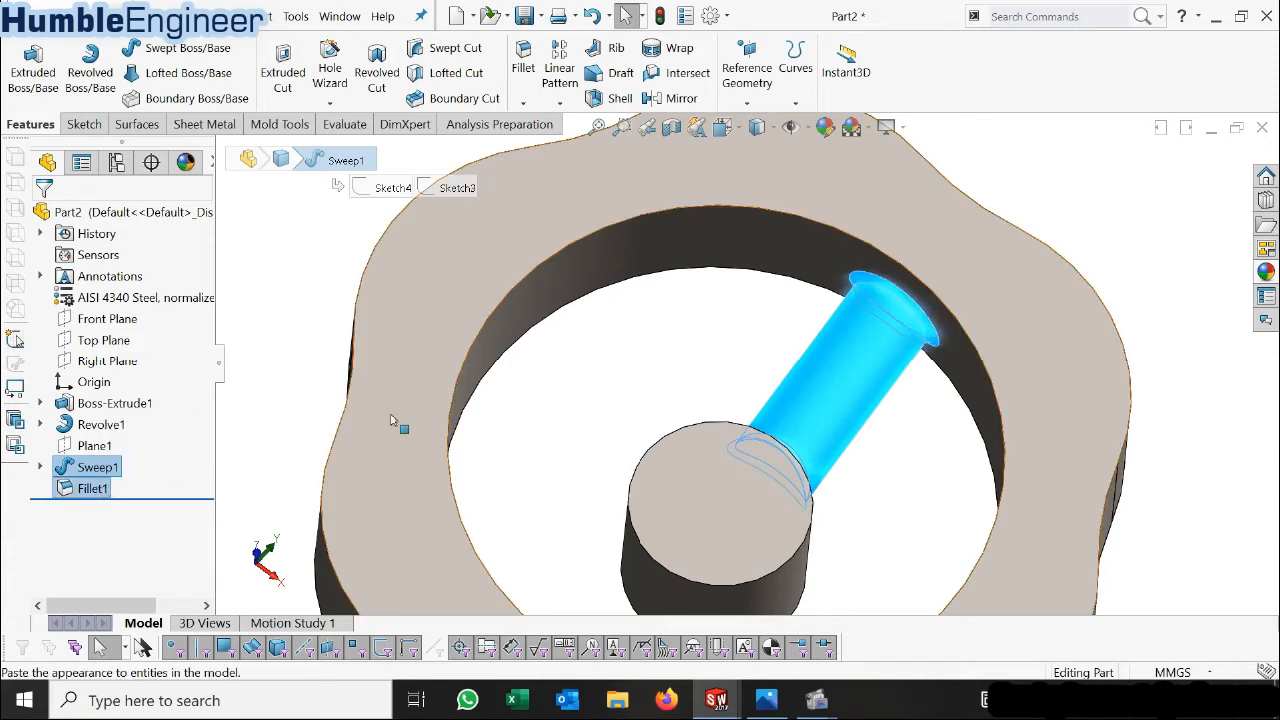
left_click(573, 105)
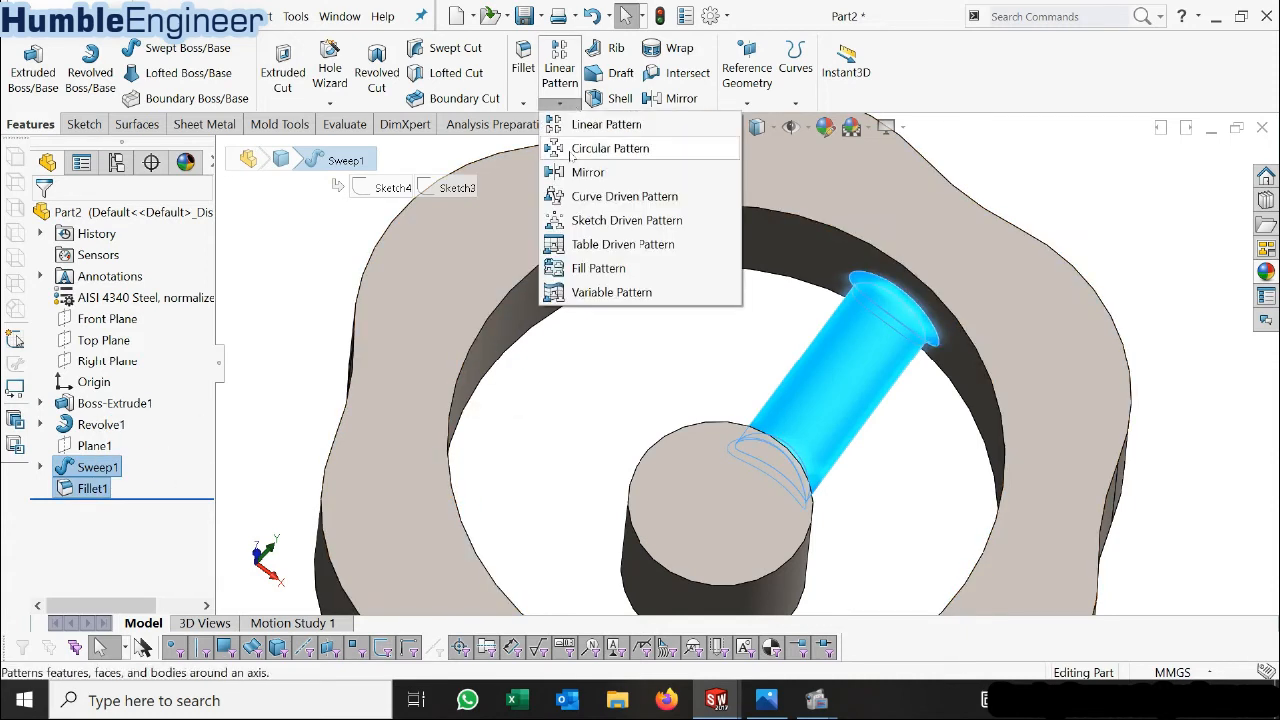
left_click(600, 148)
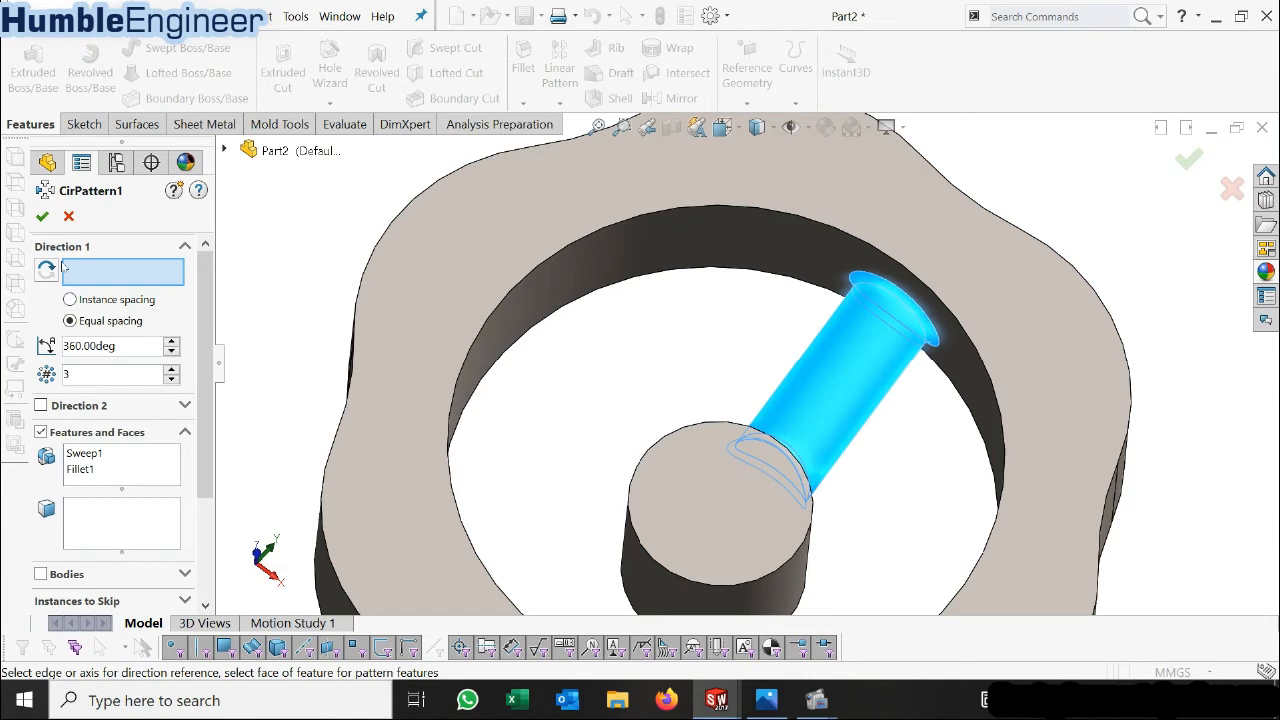
left_click(688, 212)
scroll(738, 411, "up", 3)
middle_click_drag(767, 454, 830, 500)
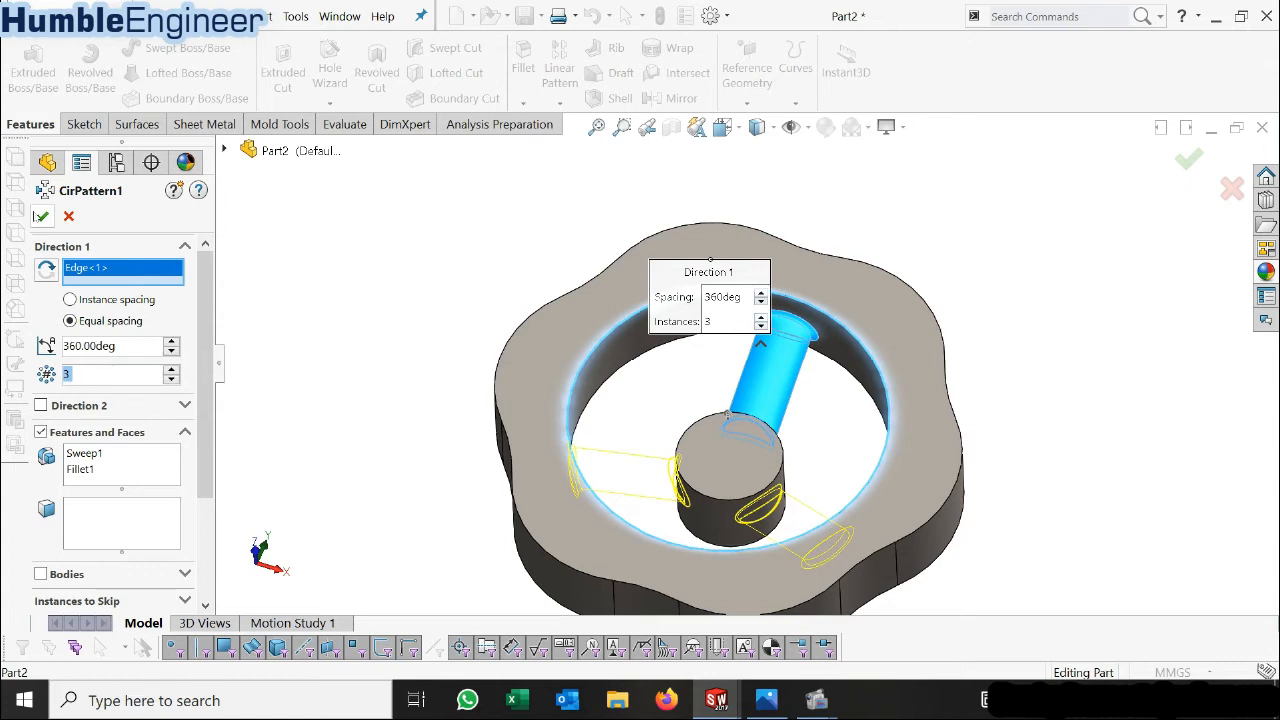
left_click(41, 216)
Inspect the patterned spokes in the dimetric view and check the knob handle reference drawing for the rim details.
middle_click_drag(818, 450, 744, 441)
scroll(744, 441, "down", 2)
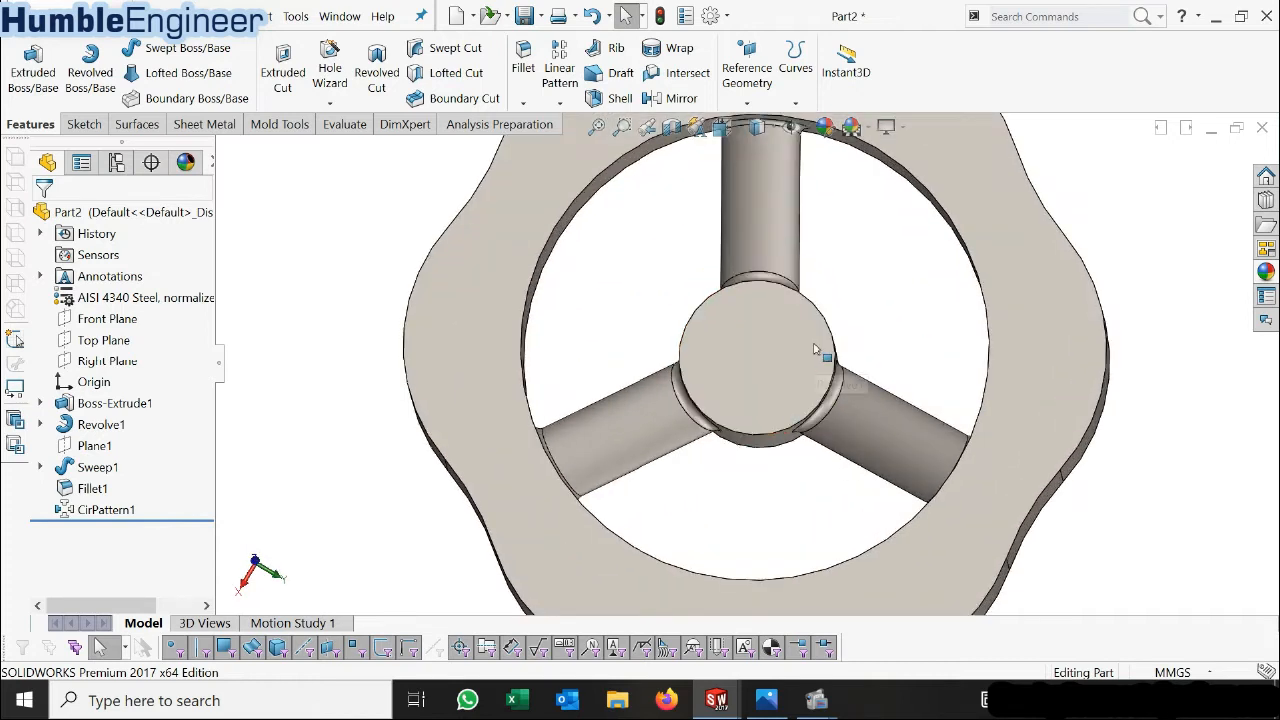
key("space")
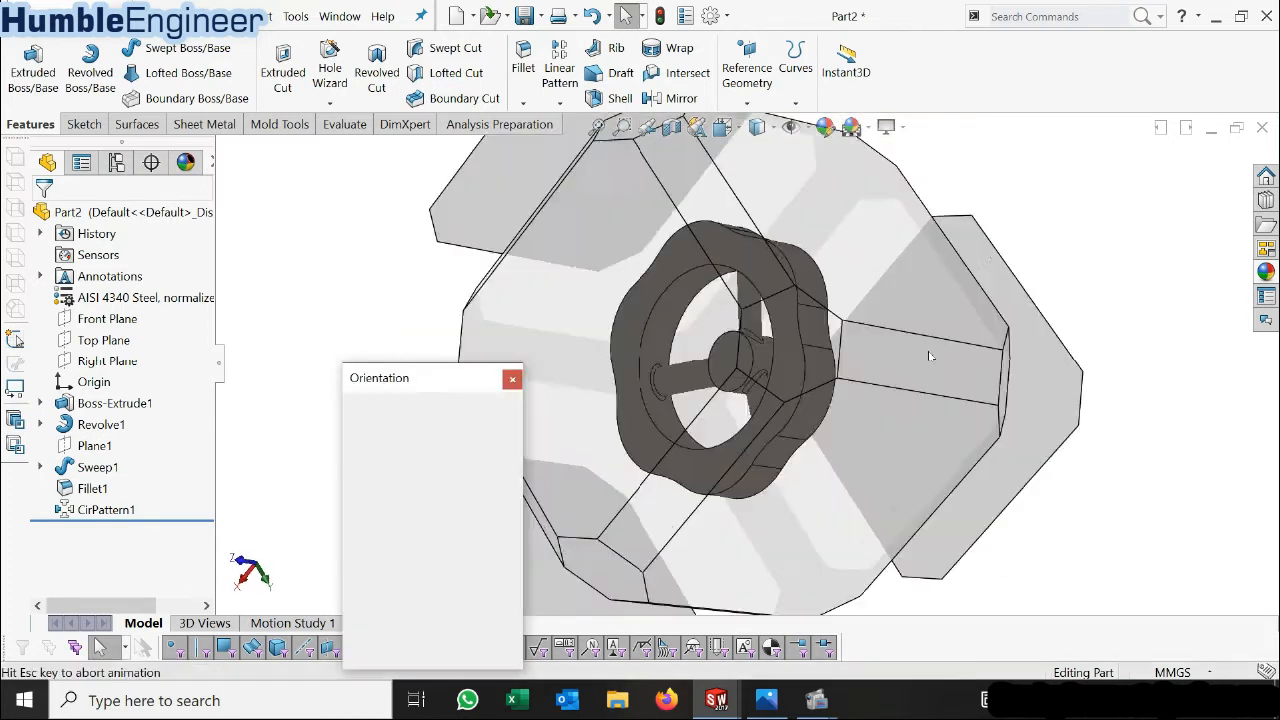
left_click(498, 436)
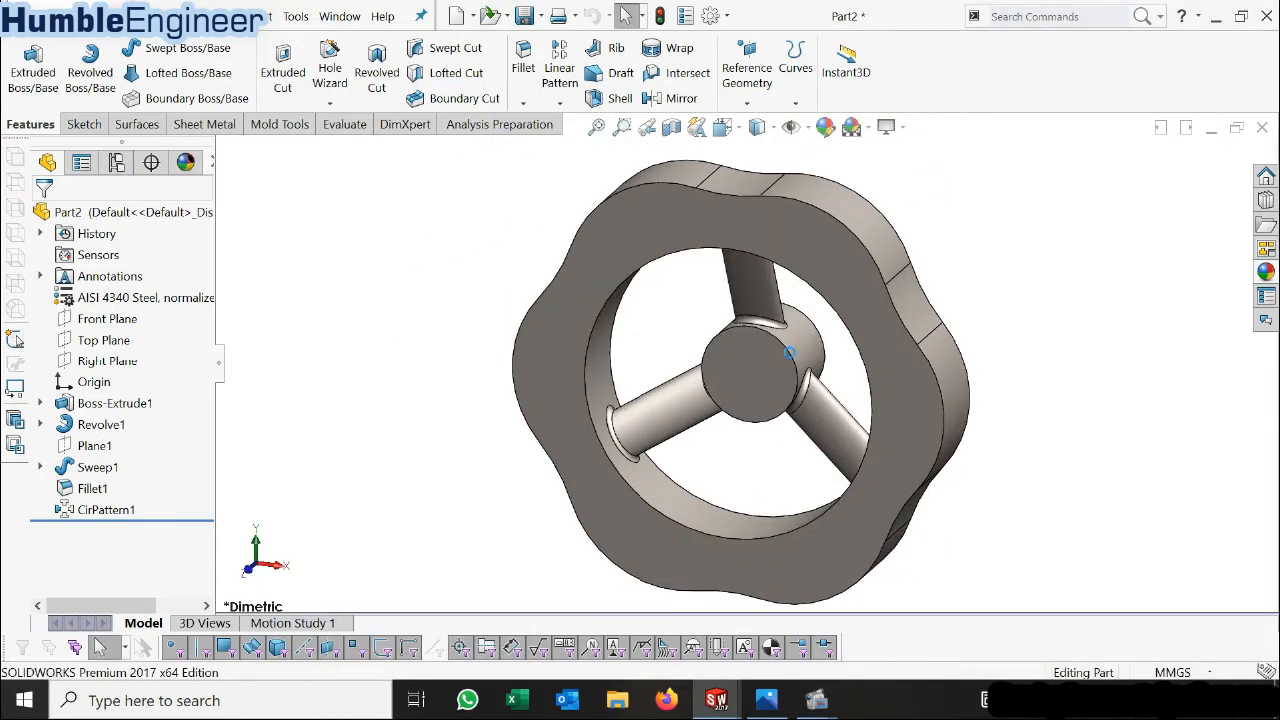
scroll(880, 370, "up", 2)
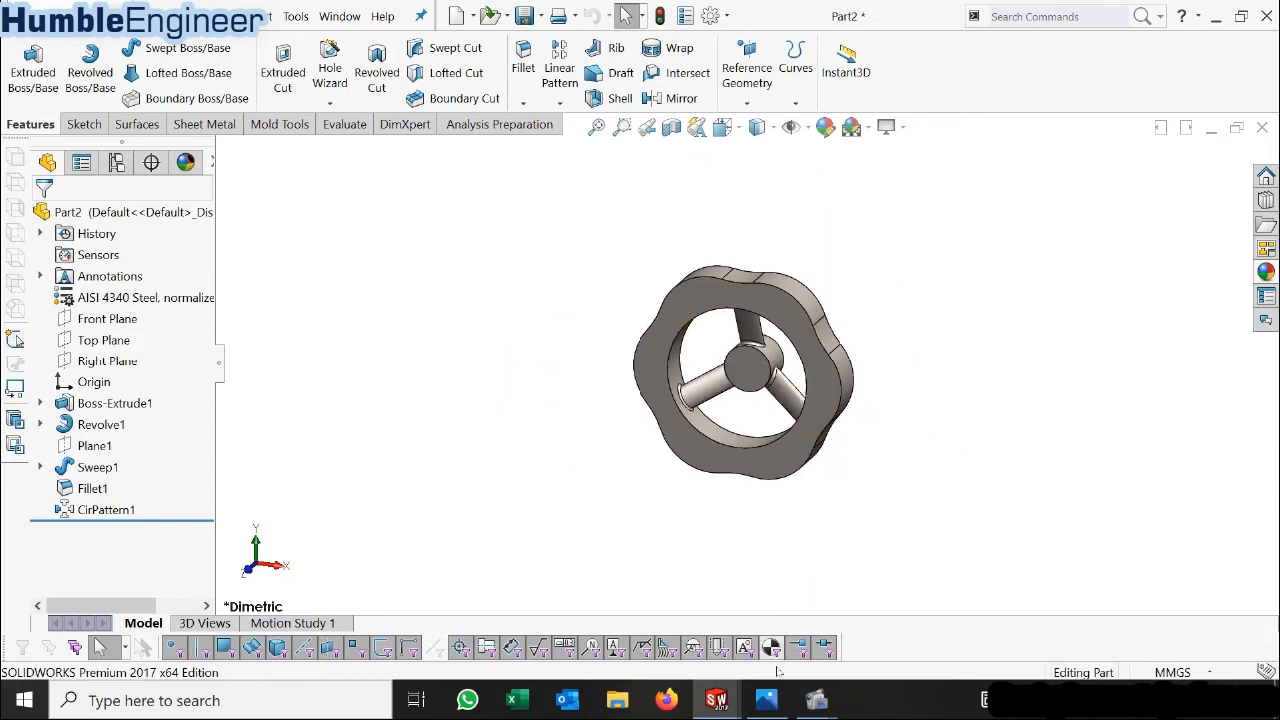
left_click(766, 700)
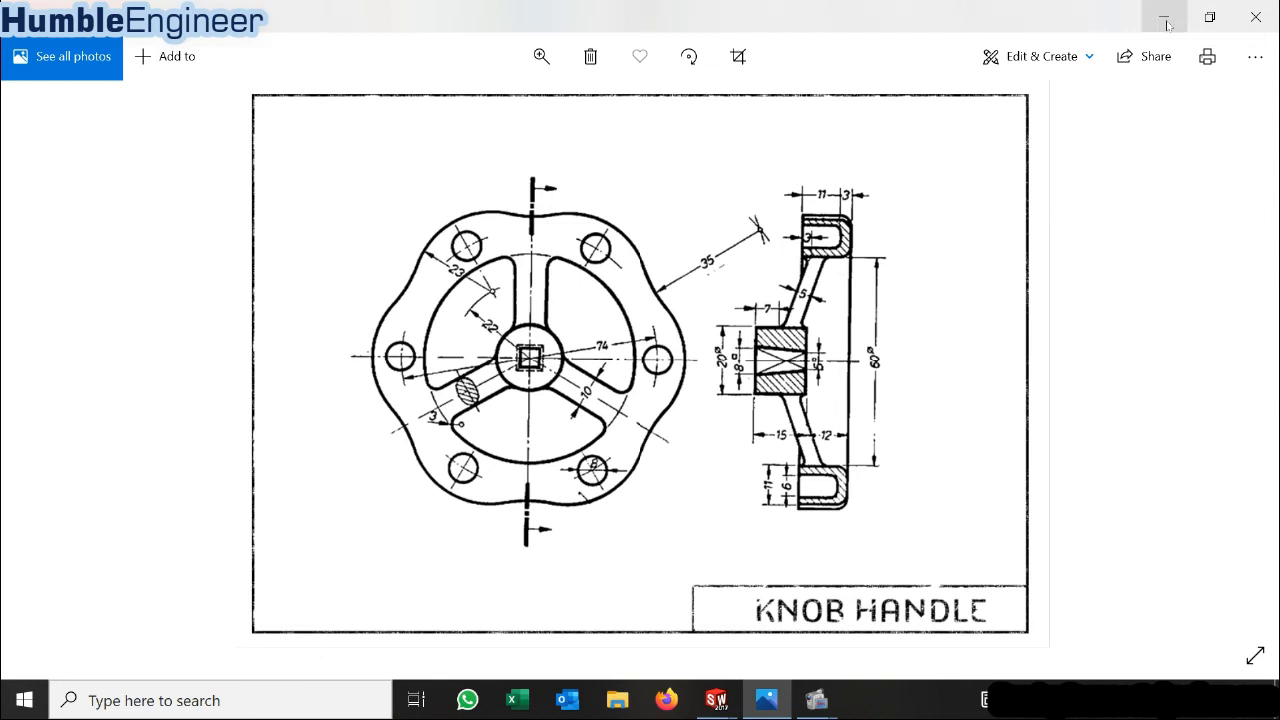
left_click(1166, 20)
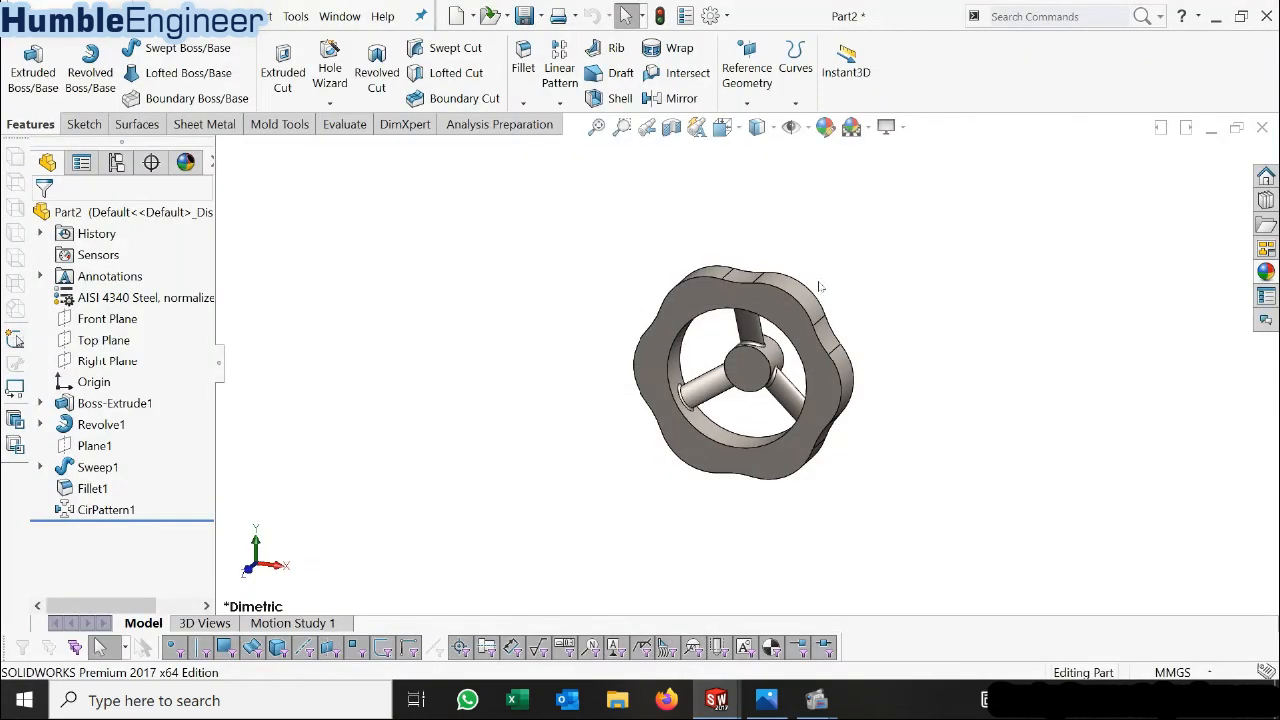
Start a sketch on the rim's rear flat face and convert its wavy outer outline into sketch entities.
scroll(783, 320, "down", 3)
middle_click_drag(826, 479, 735, 296)
left_click(735, 296)
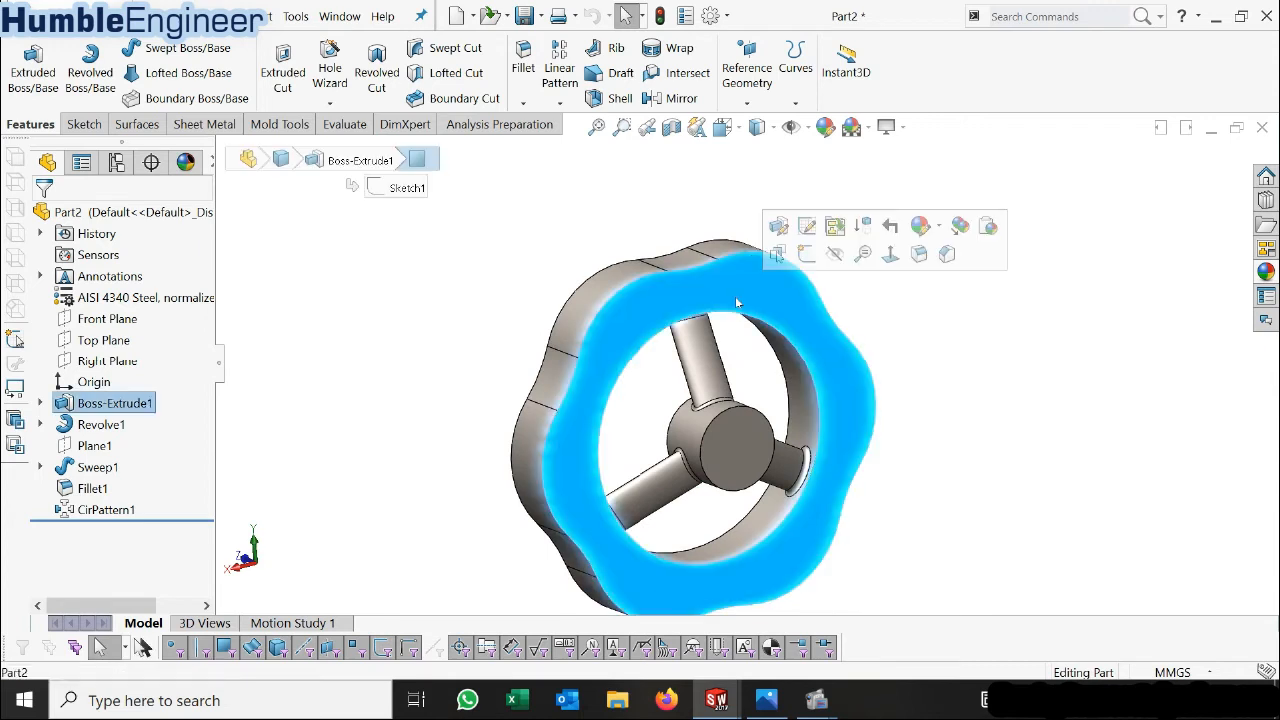
left_click(810, 256)
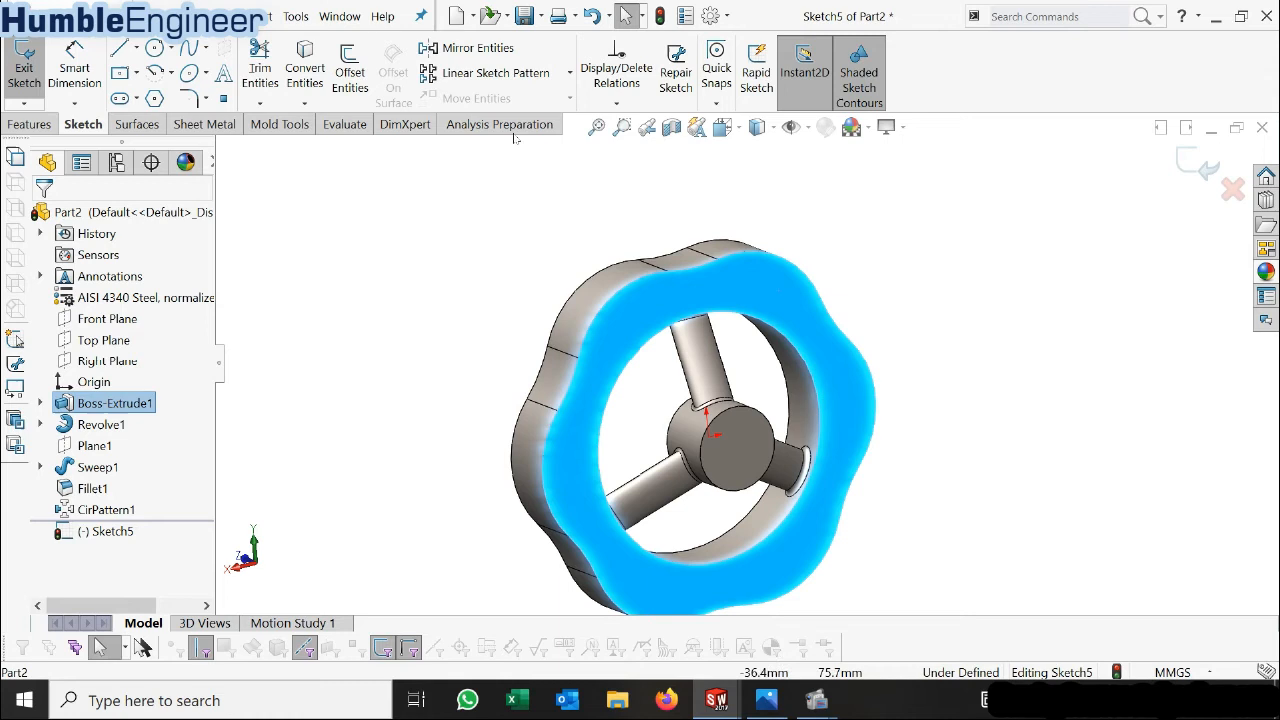
left_click(305, 65)
middle_click_drag(948, 324, 770, 322)
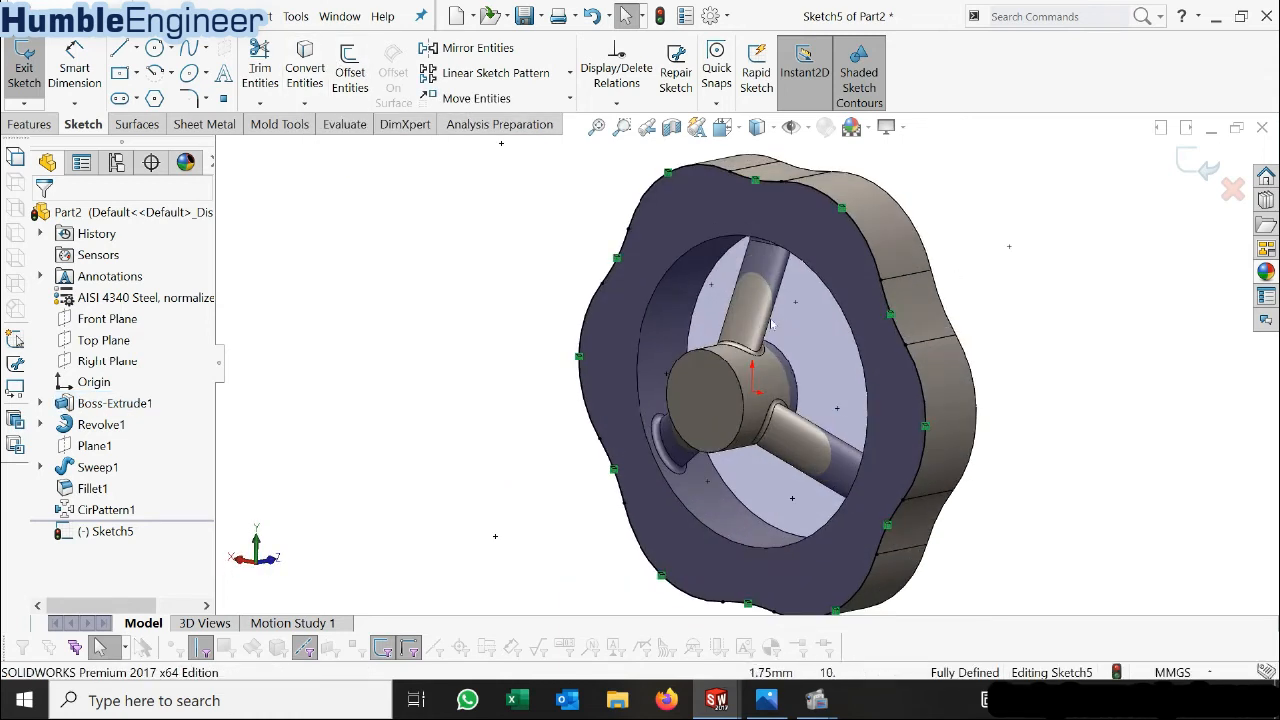
key("ctrl+8")
Offset the whole converted wavy outline 2.5 mm inward with Offset Entities.
left_click(857, 190)
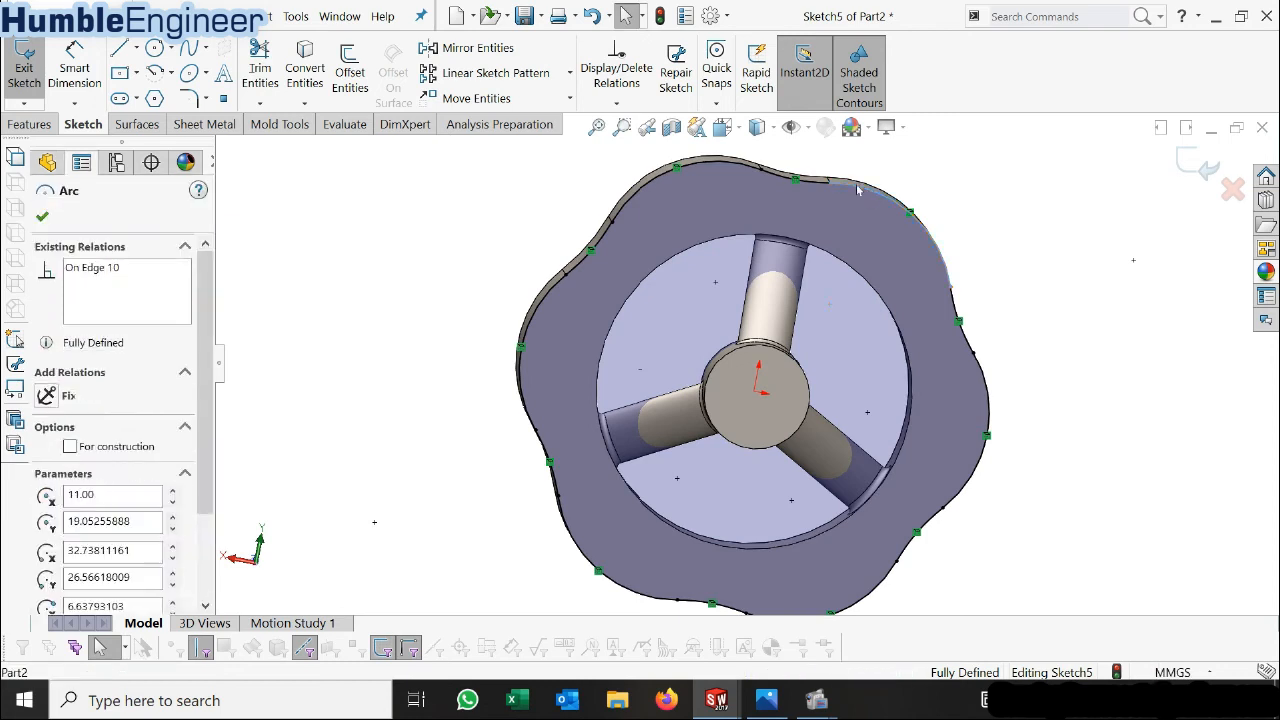
left_click(993, 324)
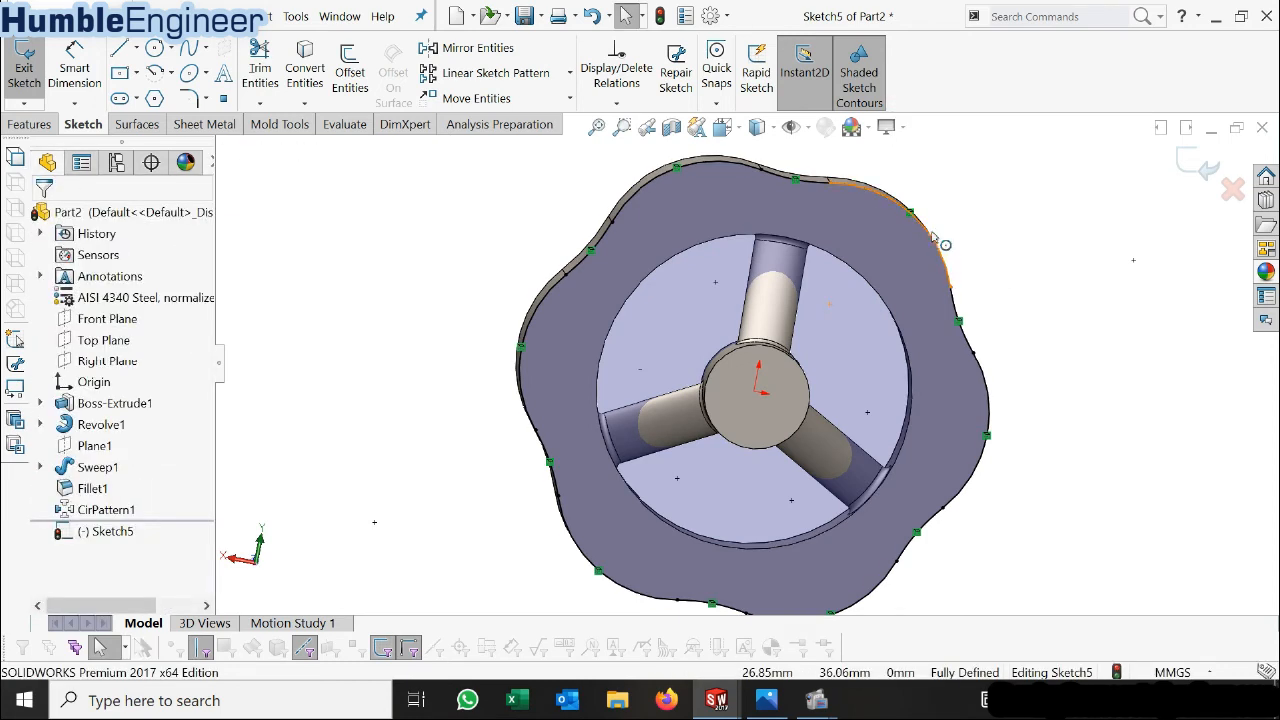
left_click(933, 237)
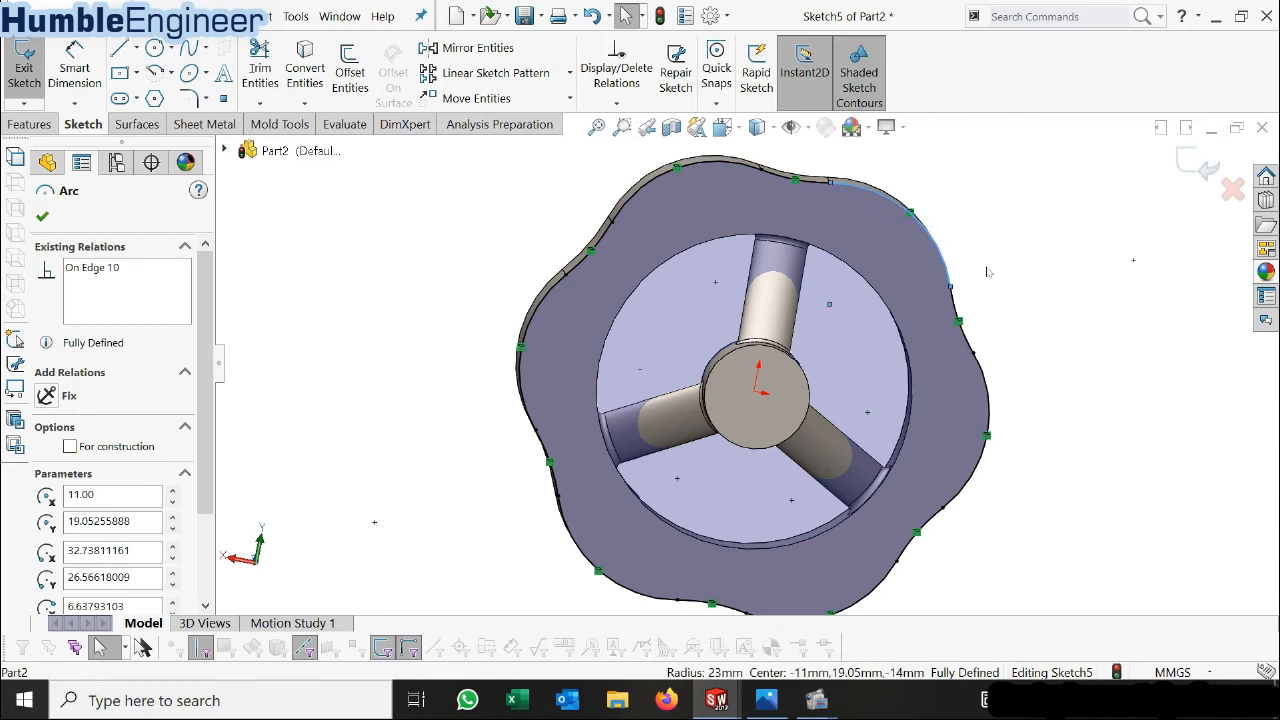
key("ctrl+a")
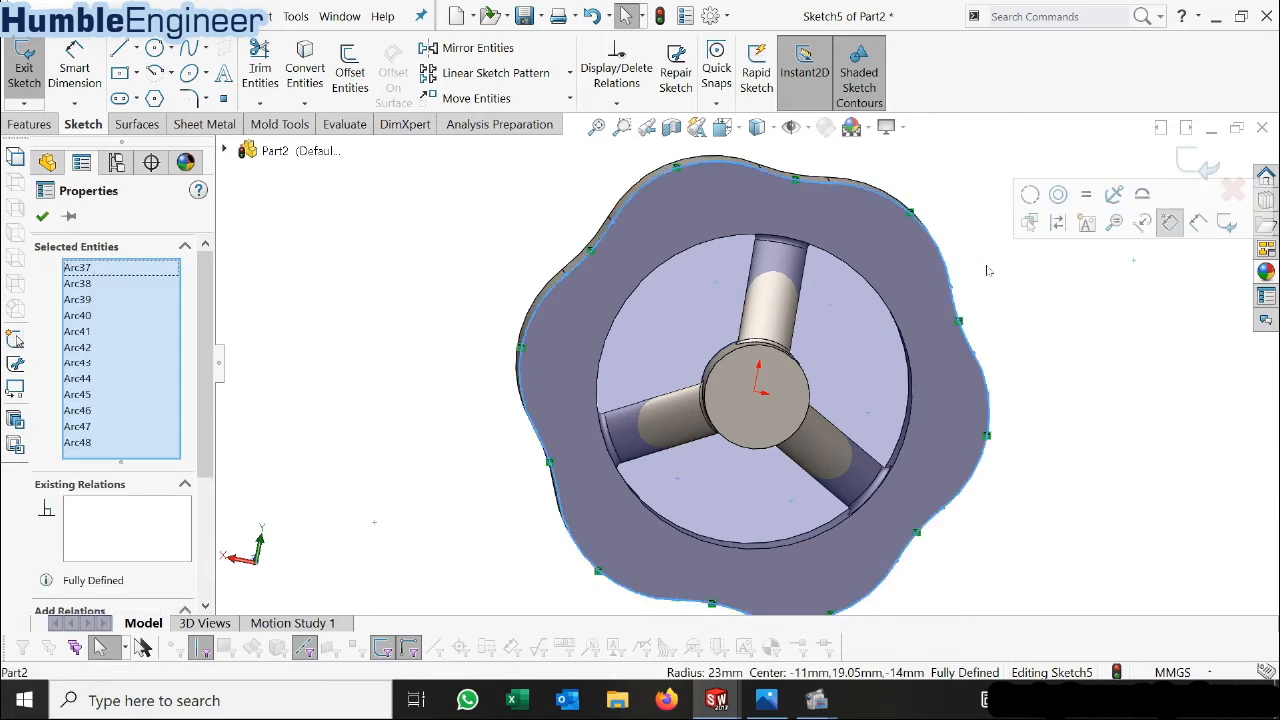
left_click(361, 72)
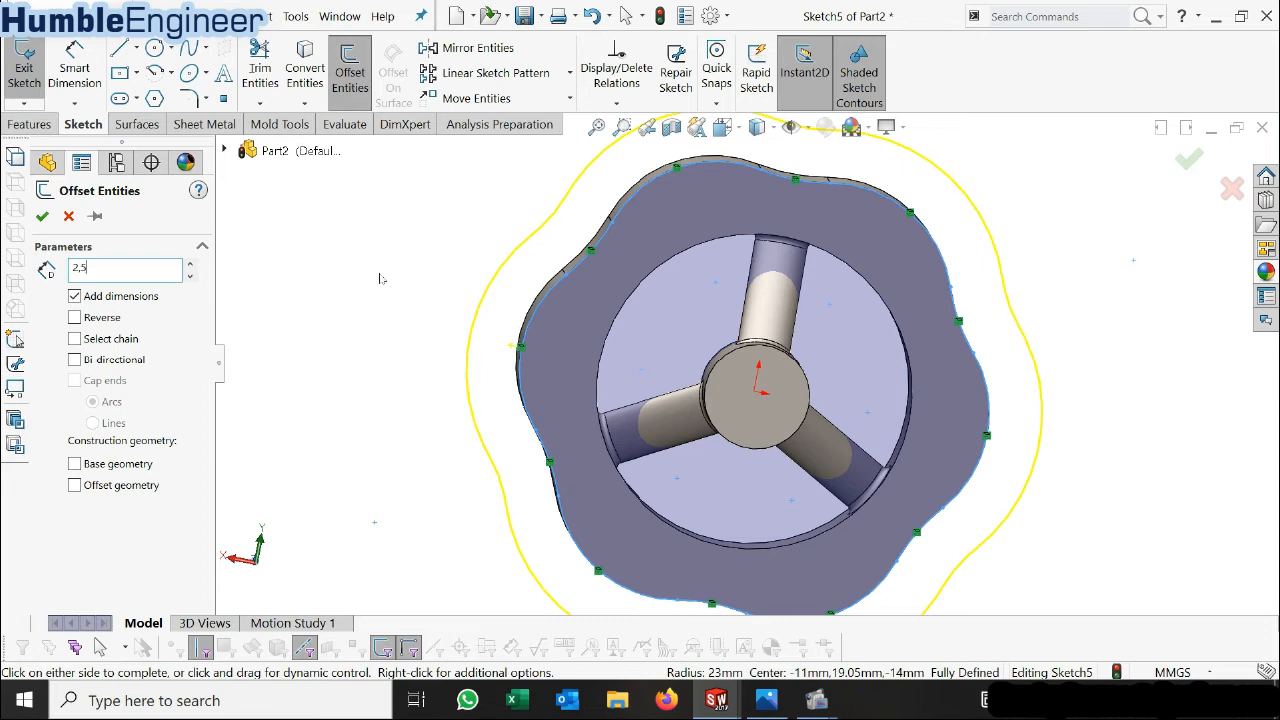
key("Return")
left_click(75, 318)
scroll(812, 190, "down", 3)
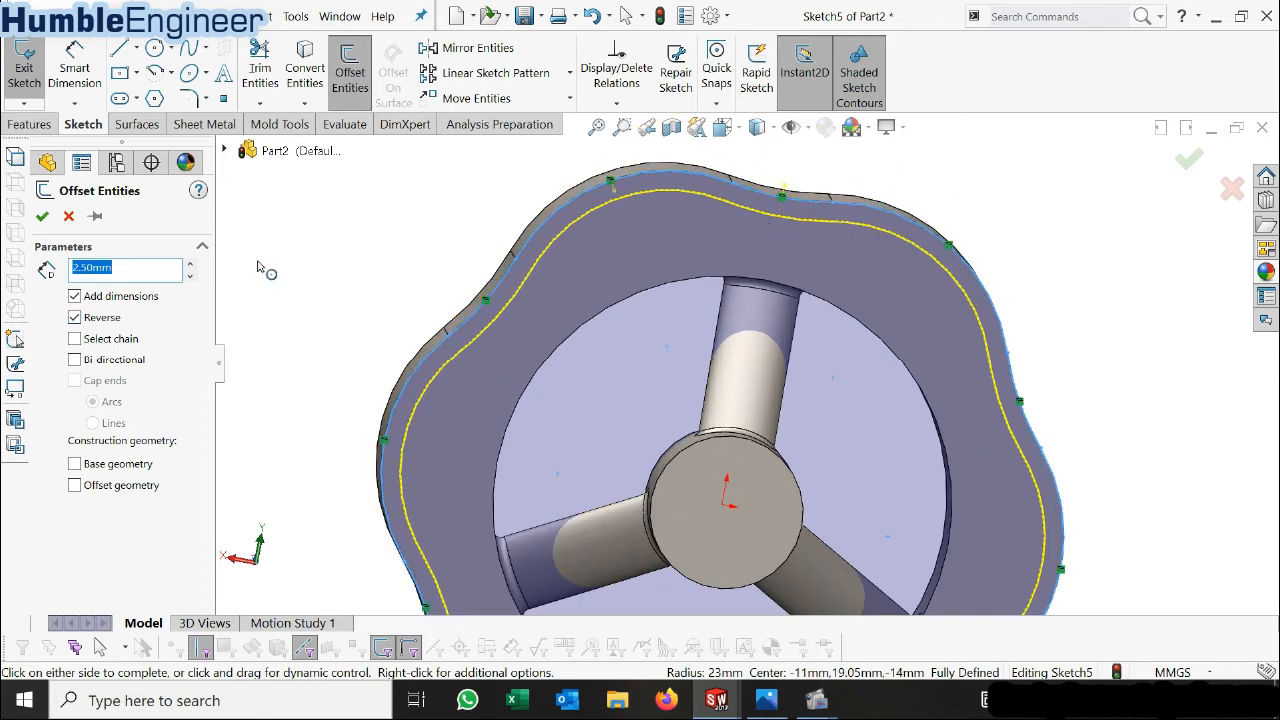
left_click(41, 216)
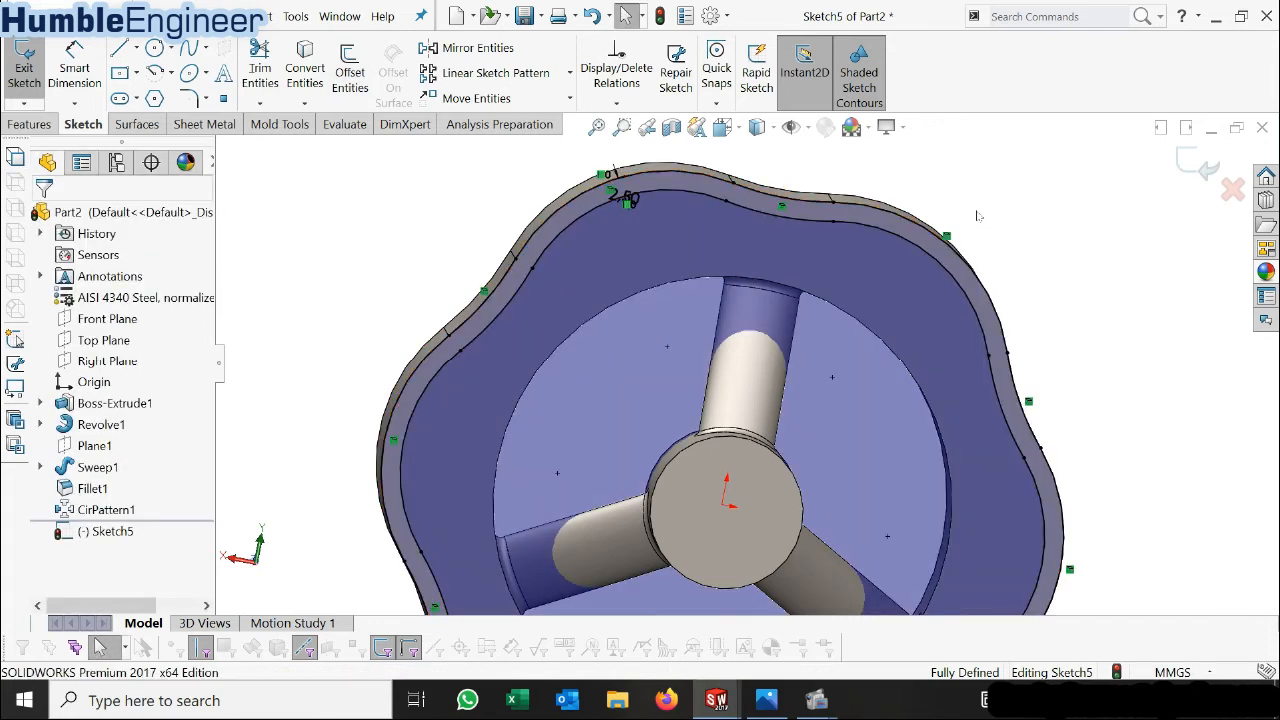
Convert all arcs of the converted wavy outer outline to construction geometry, leaving the inner offset outline as the contour.
scroll(878, 274, "up", 3)
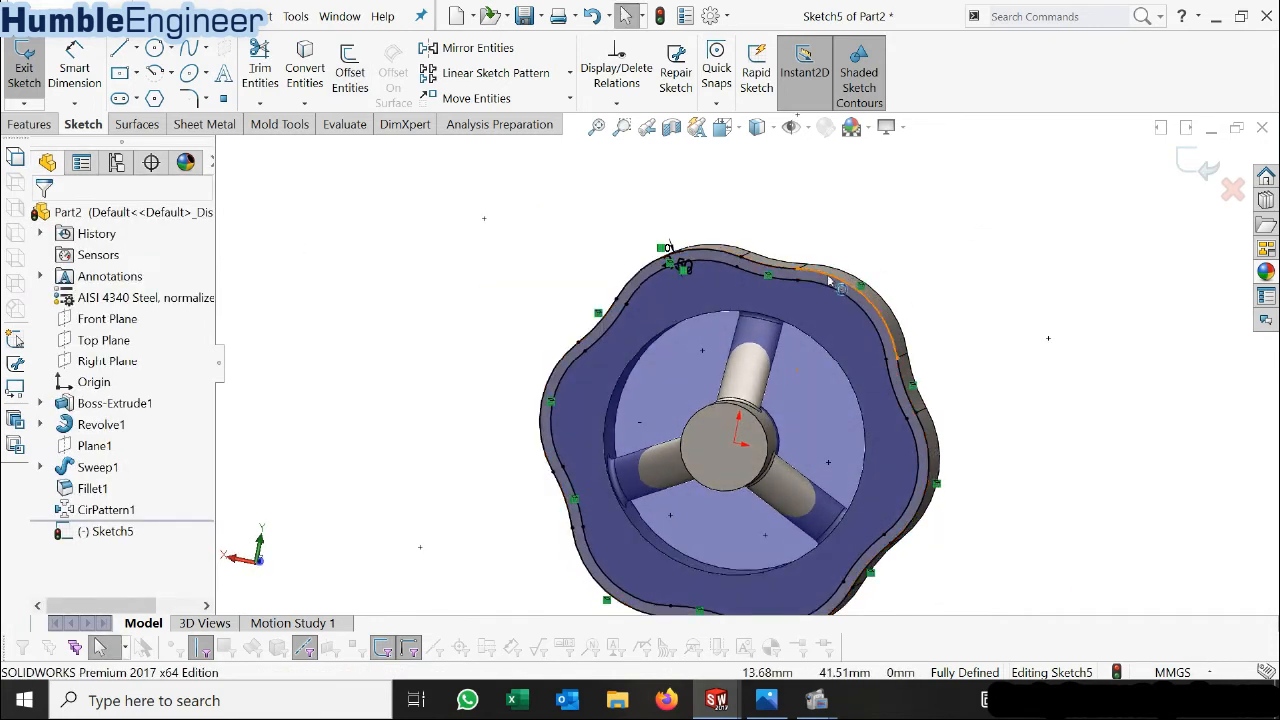
left_click(771, 268)
left_click(771, 268, "ctrl")
left_click(720, 253, "ctrl")
left_click(550, 430, "ctrl")
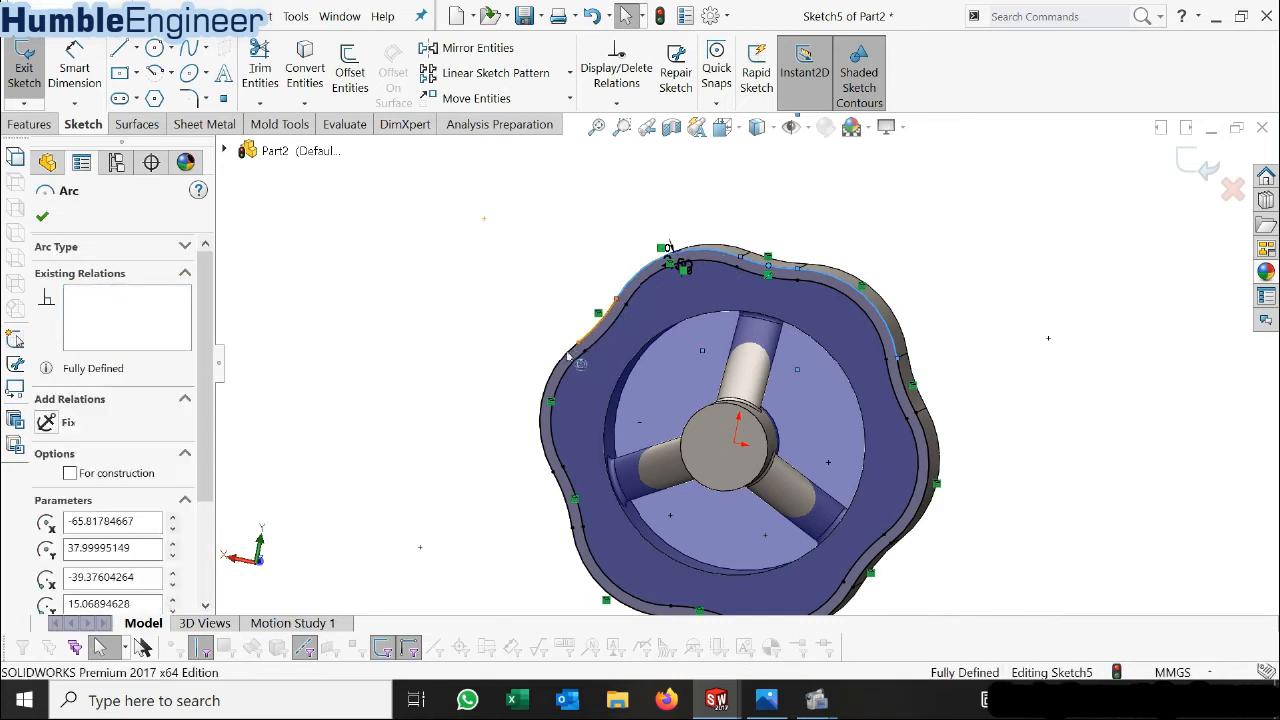
left_click(554, 479, "ctrl")
left_click(558, 484, "ctrl")
left_click(583, 557, "ctrl")
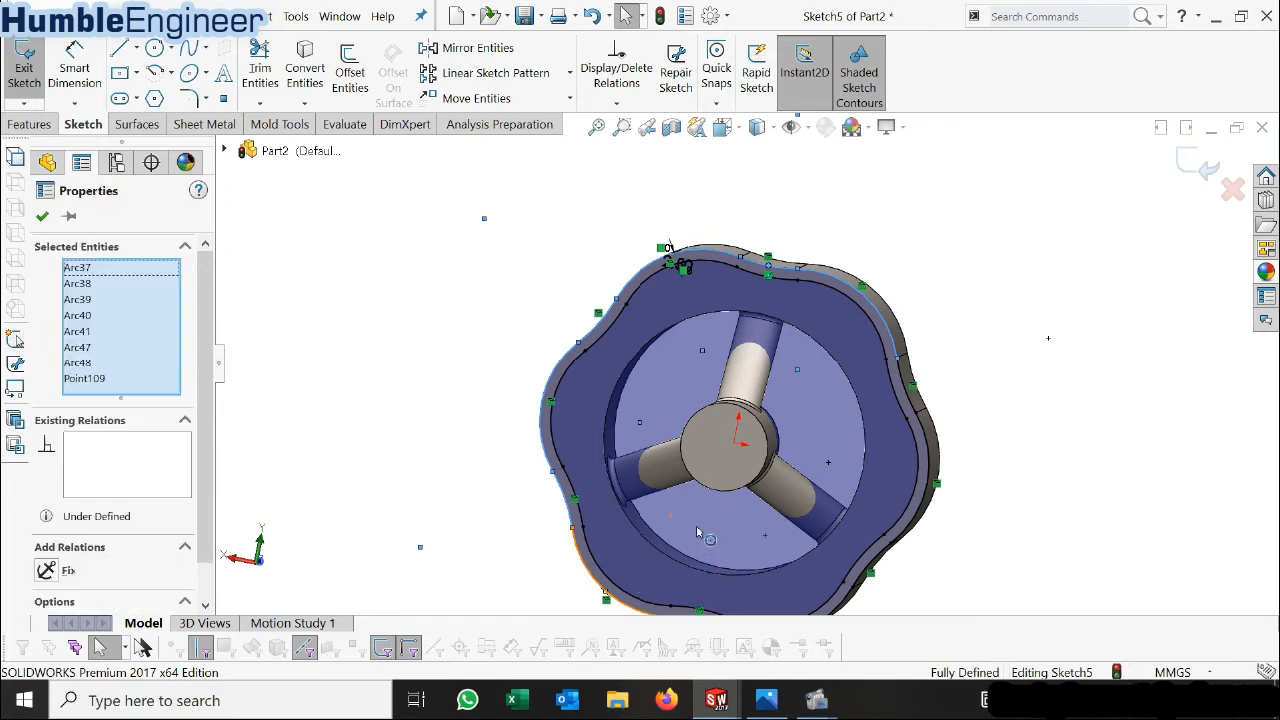
scroll(698, 532, "up", 3)
scroll(709, 528, "down", 5)
left_click(746, 475, "ctrl")
left_click(823, 485, "ctrl")
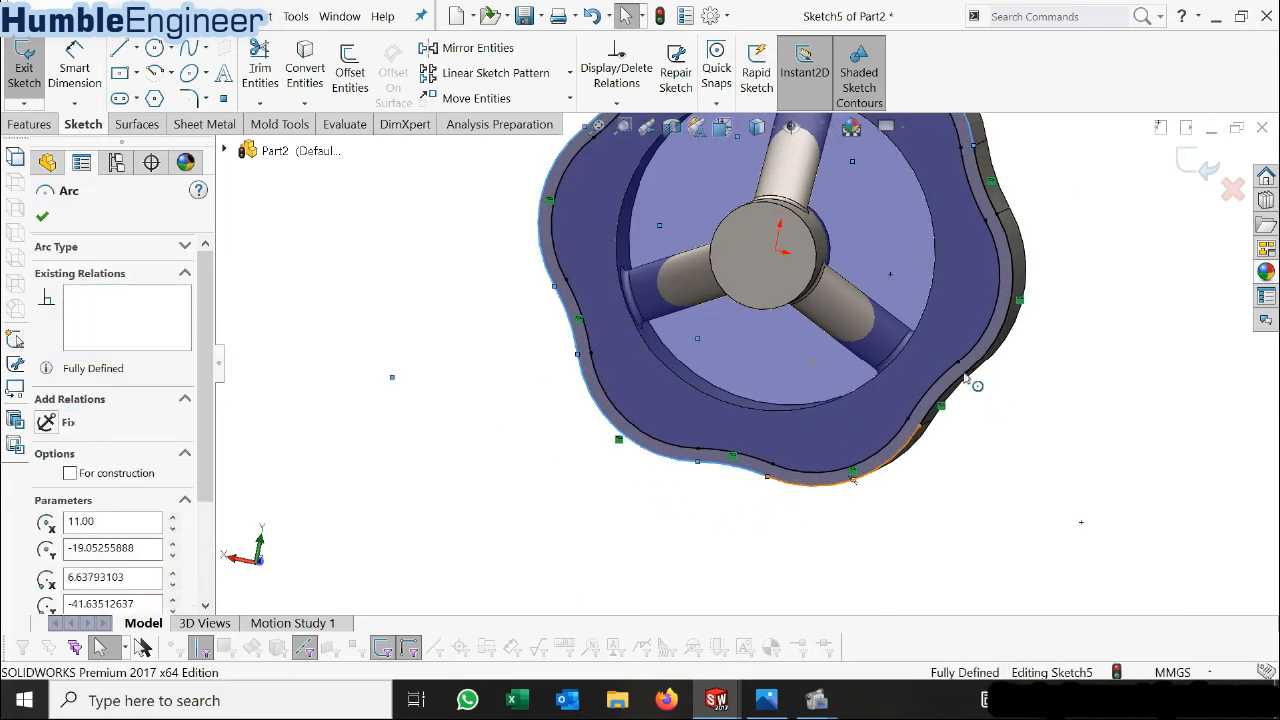
left_click(1004, 328, "ctrl")
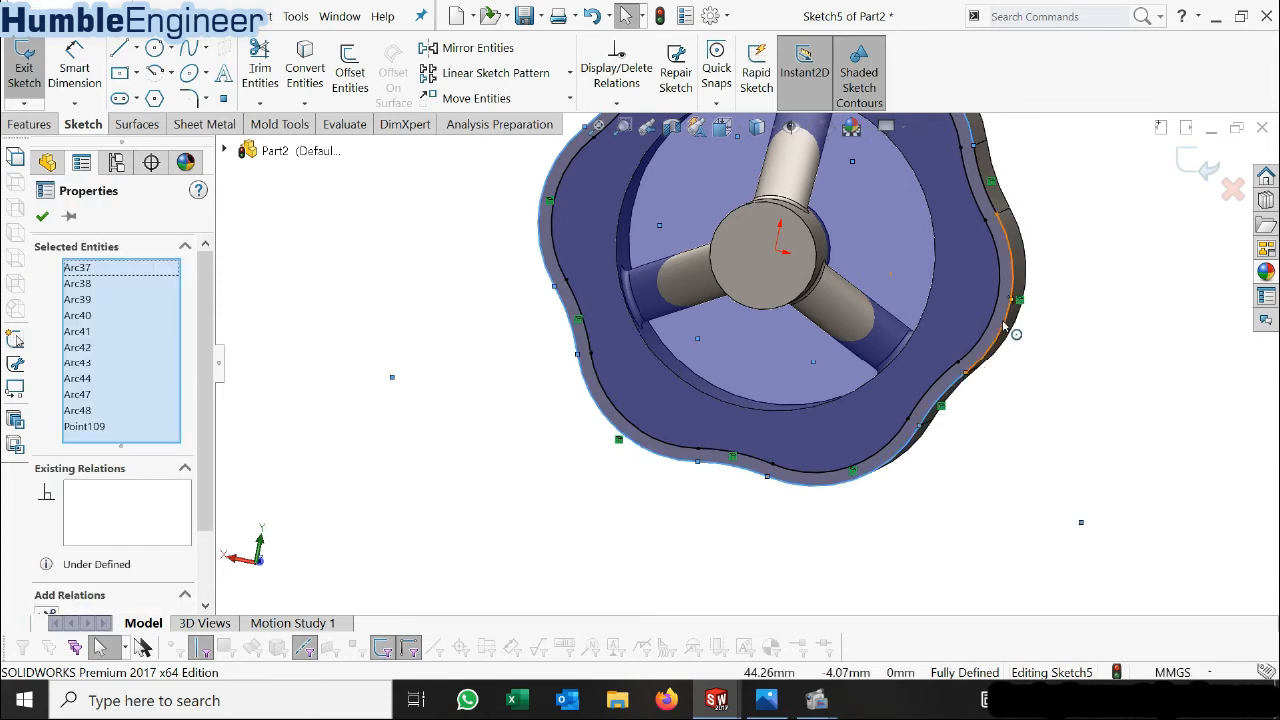
left_click(988, 192, "ctrl")
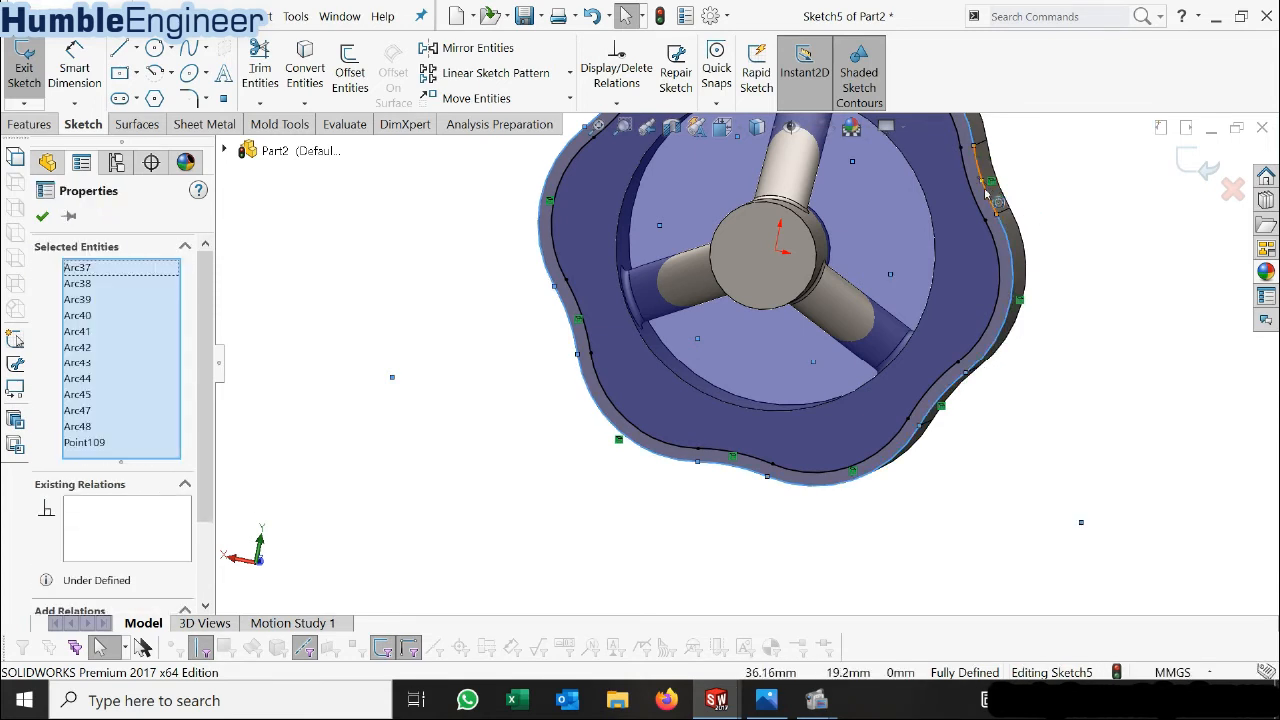
left_click(986, 194, "ctrl")
right_click(986, 191)
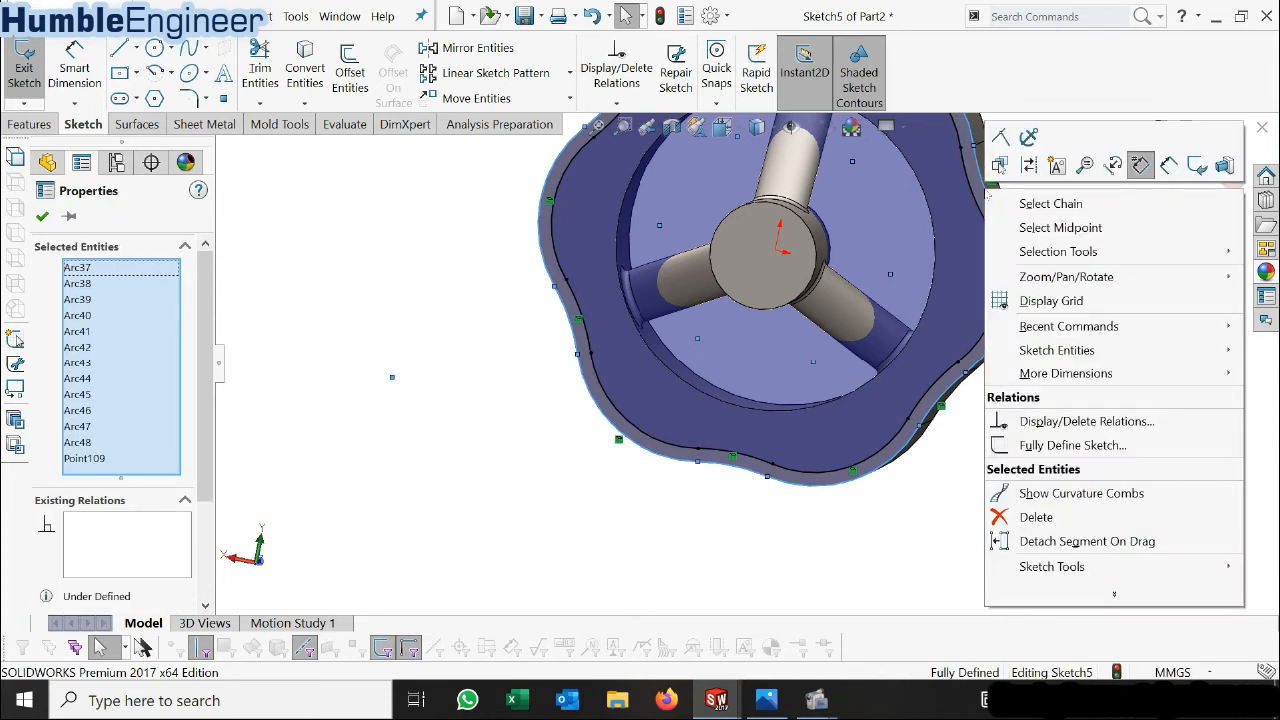
left_click(1028, 170)
left_click(1028, 171)
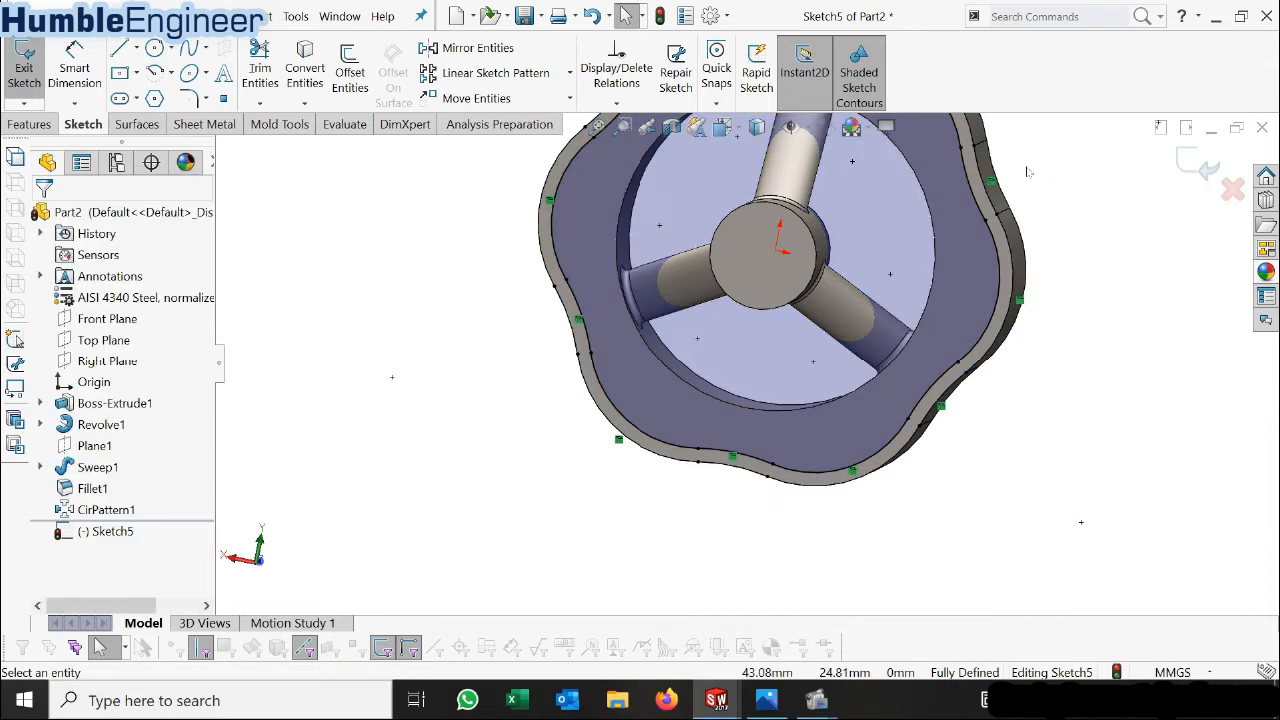
Offset the rim's inner circular edge 2.5 mm outward into the rim with Offset Entities.
scroll(983, 317, "up", 5)
scroll(743, 285, "down", 5)
scroll(720, 300, "down", 4)
scroll(645, 350, "up", 6)
scroll(645, 350, "down", 3)
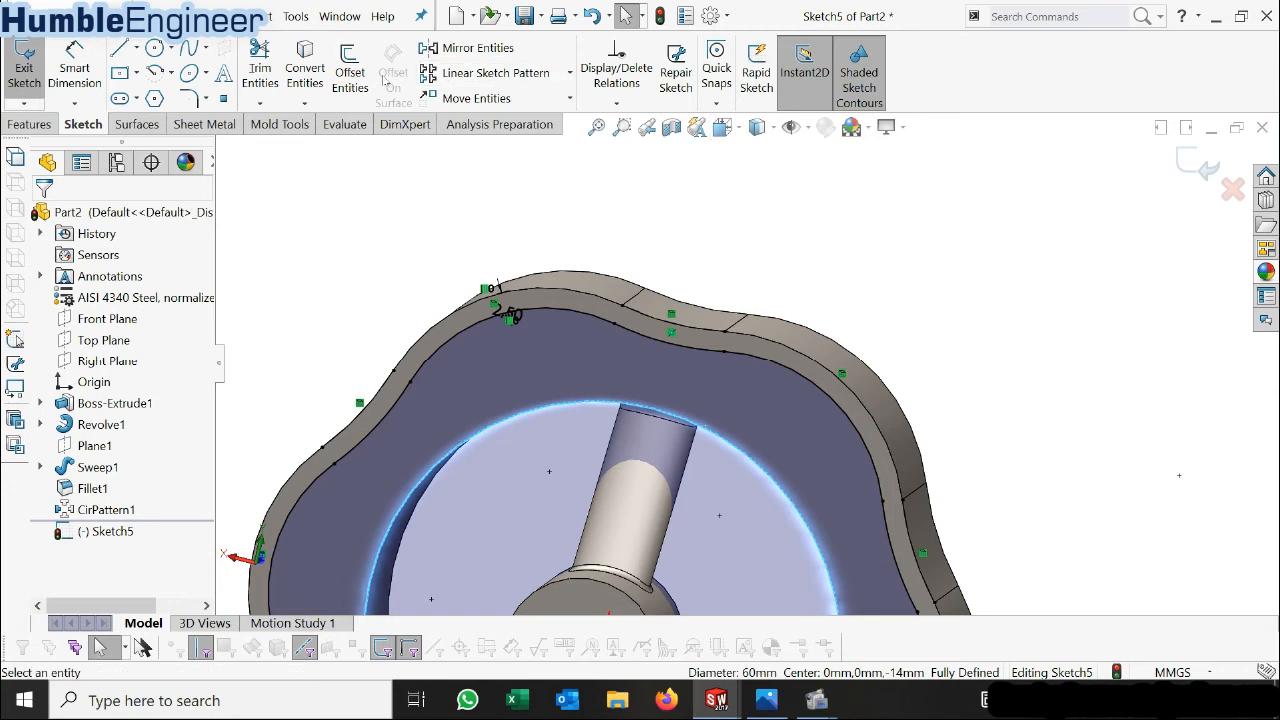
left_click(349, 66)
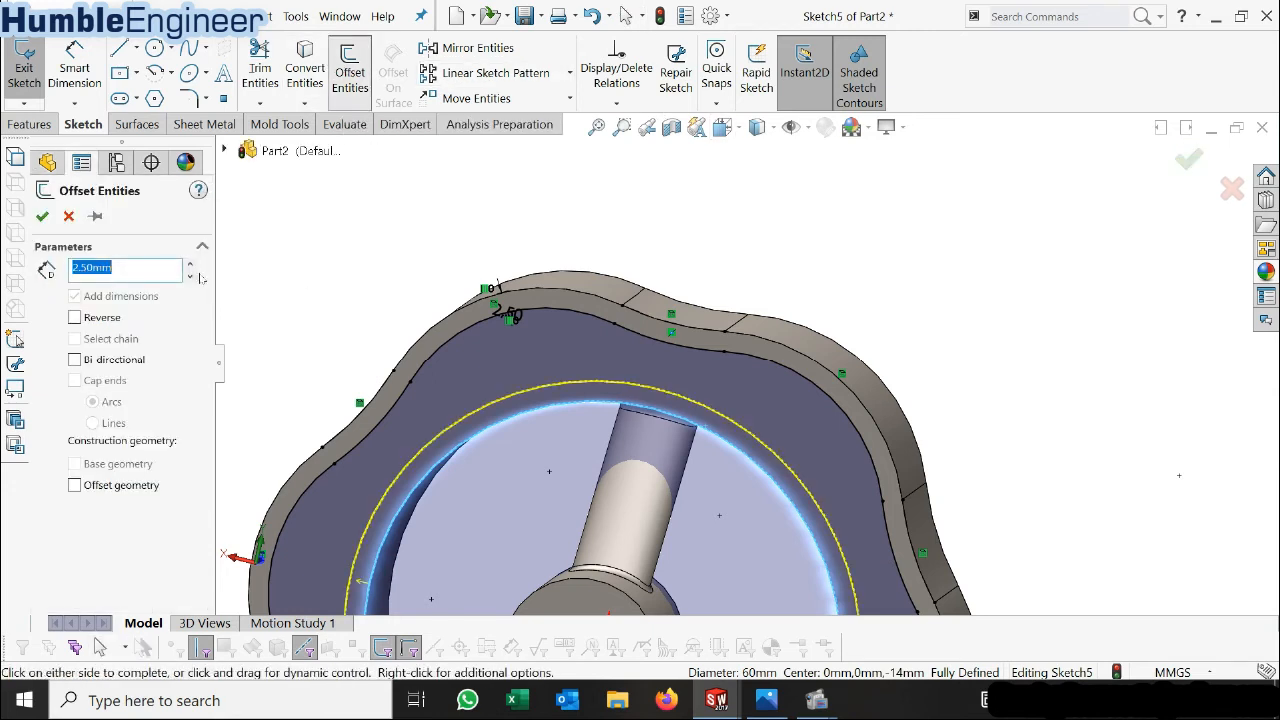
left_click(44, 219)
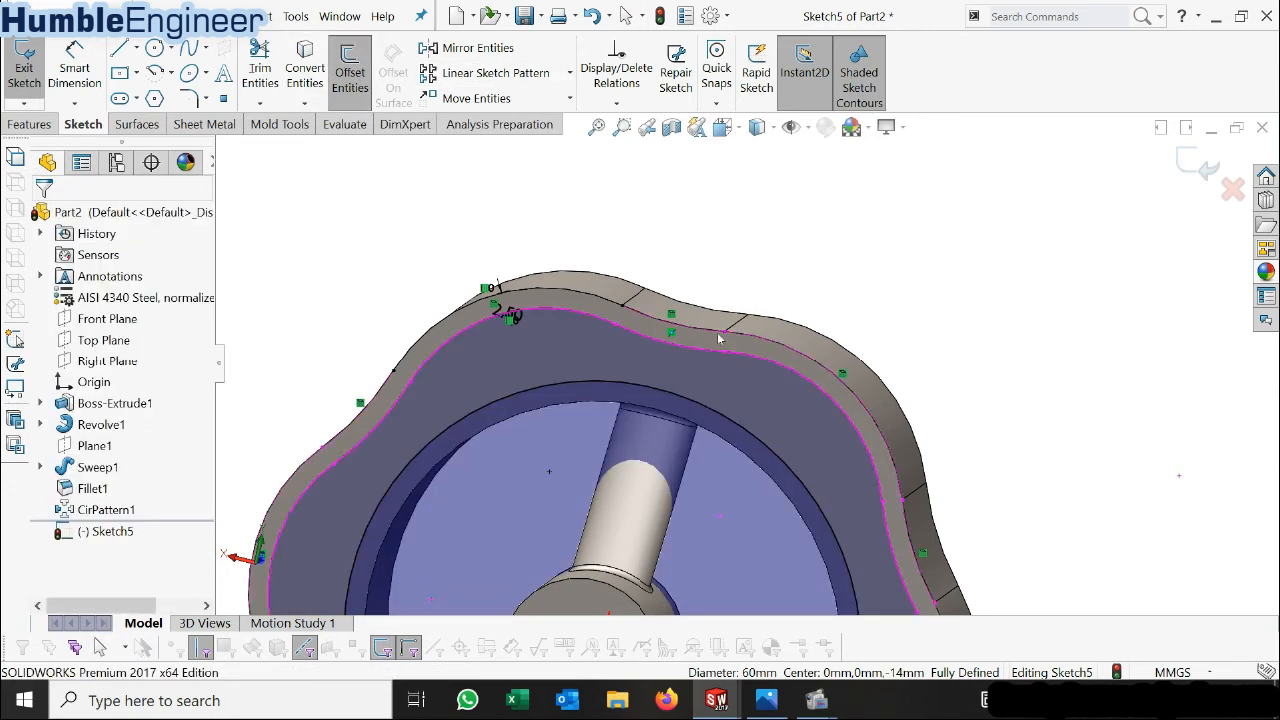
scroll(837, 306, "up", 3)
scroll(732, 441, "down", 3)
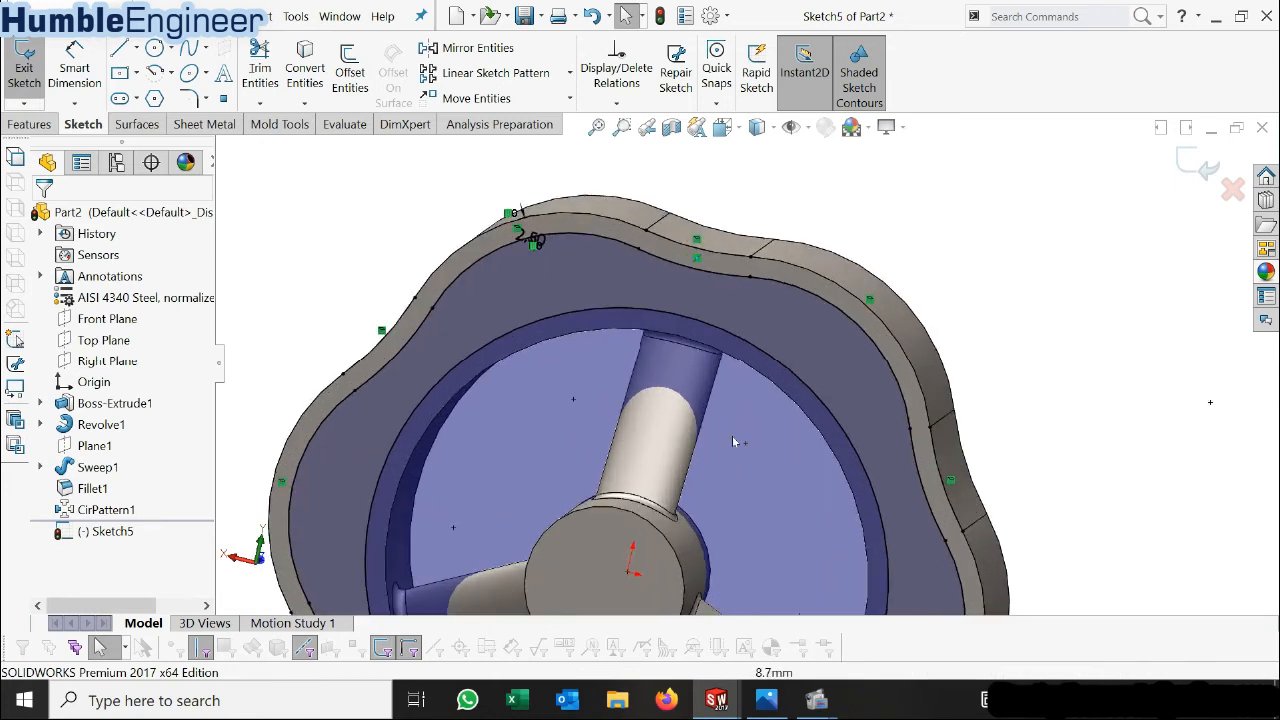
right_click(768, 384)
left_click(841, 340)
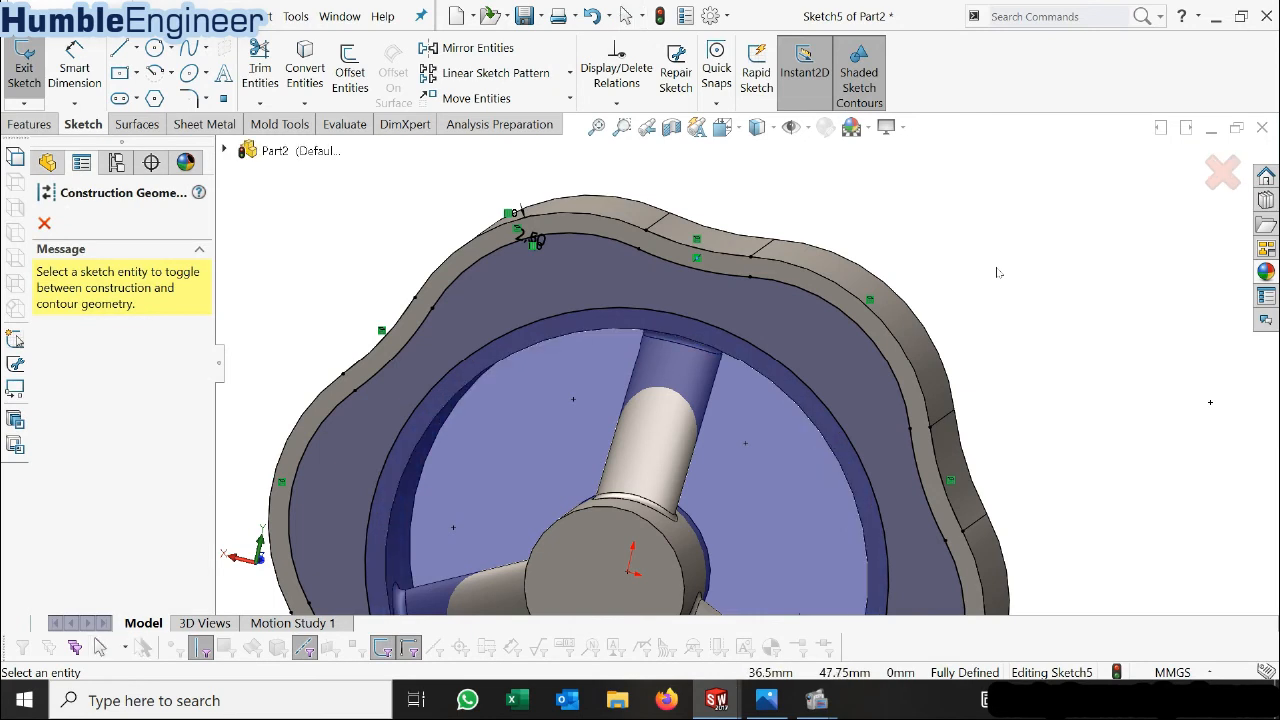
scroll(767, 300, "up", 3)
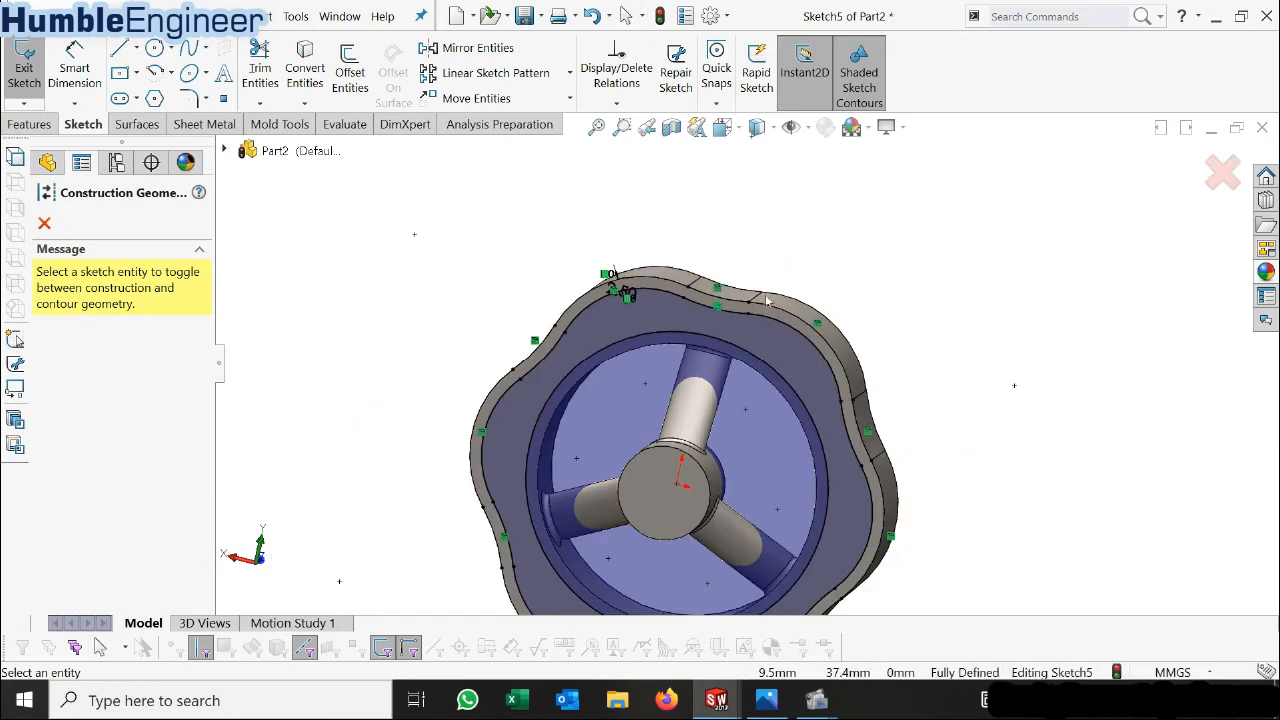
middle_click_drag(773, 368, 738, 357)
scroll(737, 356, "down", 3)
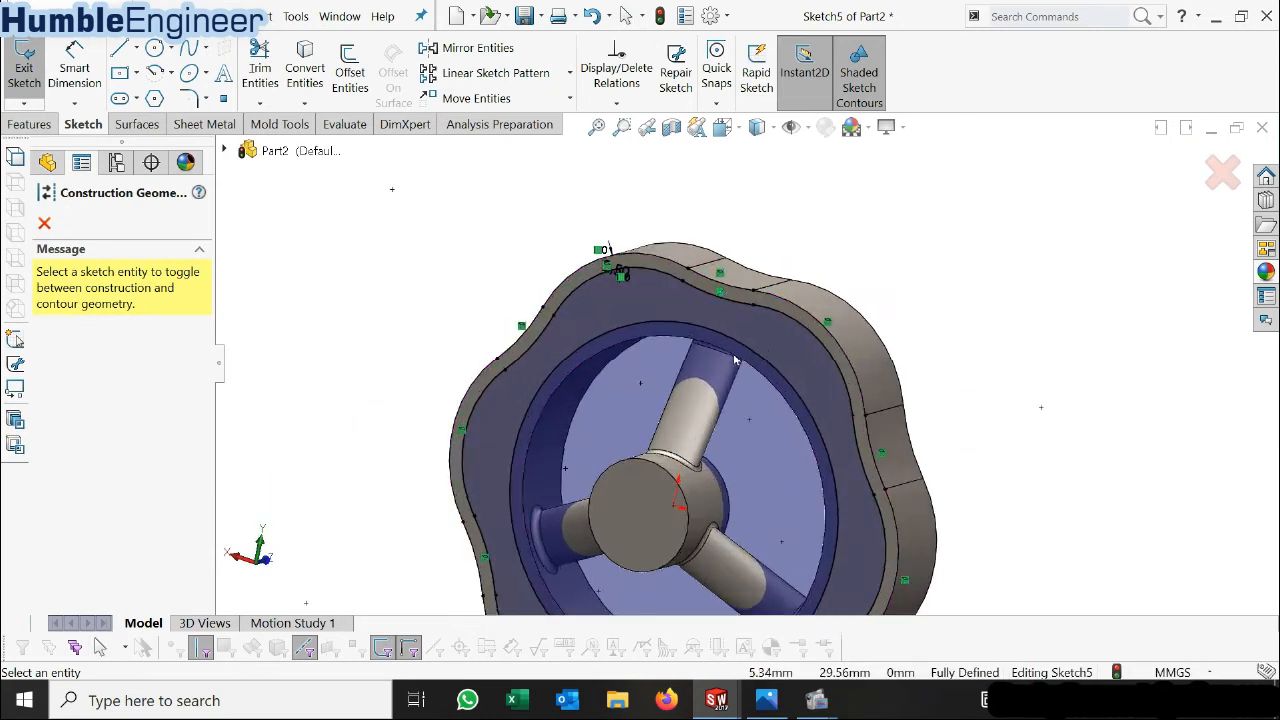
Cut-extrude the closed band between the two offset outlines, ending with Offset From Surface 3 mm from the rim's front face.
left_click(37, 124)
left_click(283, 70)
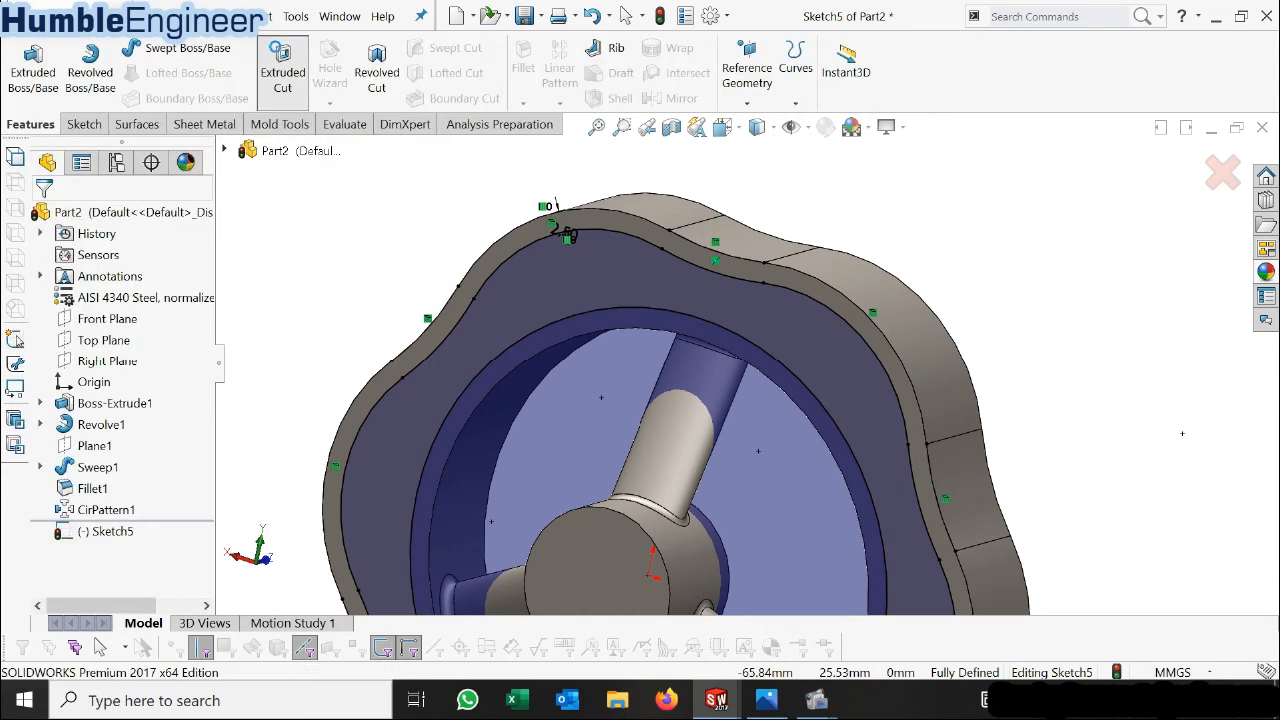
scroll(797, 318, "up", 3)
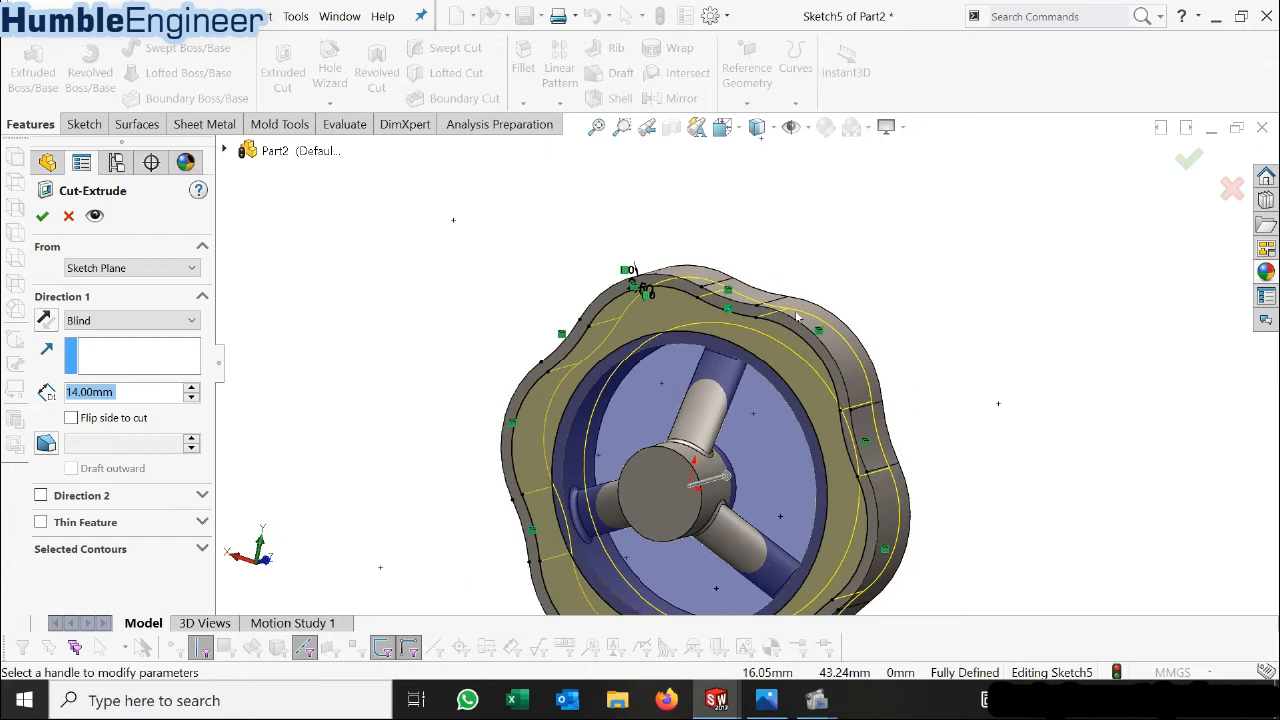
left_click(171, 322)
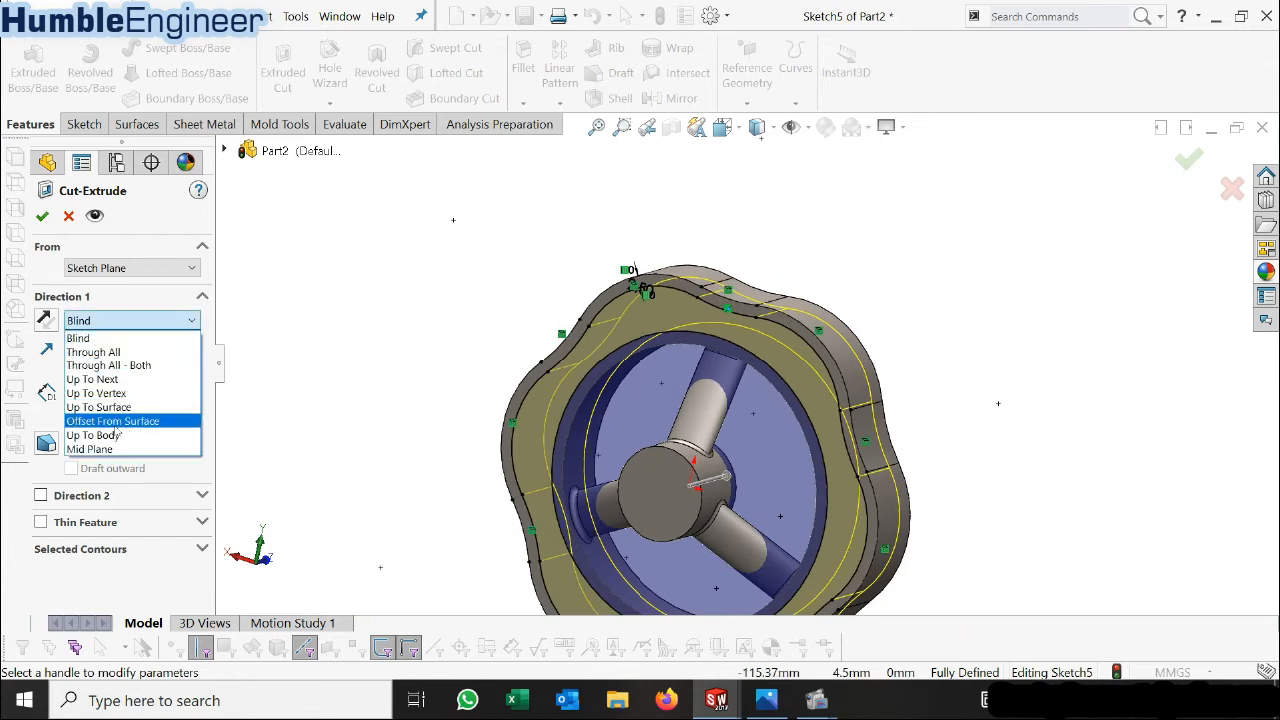
left_click(118, 425)
scroll(950, 366, "down", 2)
middle_click_drag(957, 366, 963, 318)
left_click(979, 307)
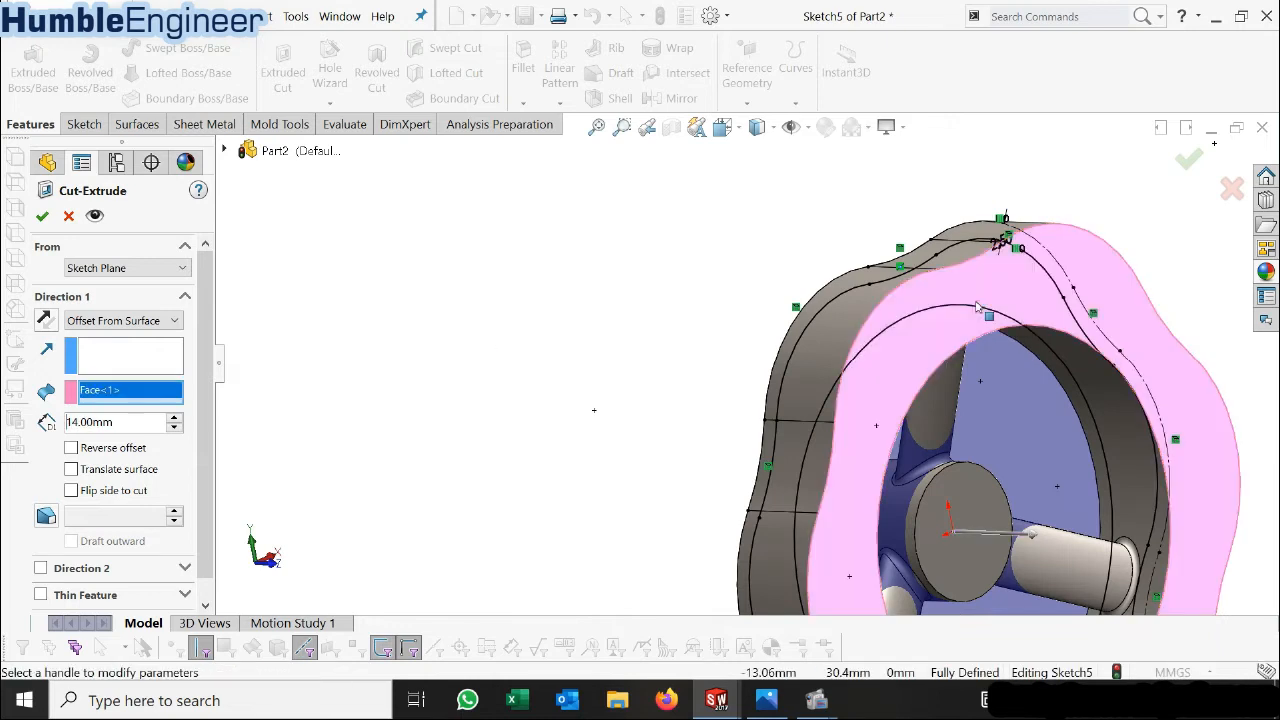
middle_click_drag(923, 384, 890, 414)
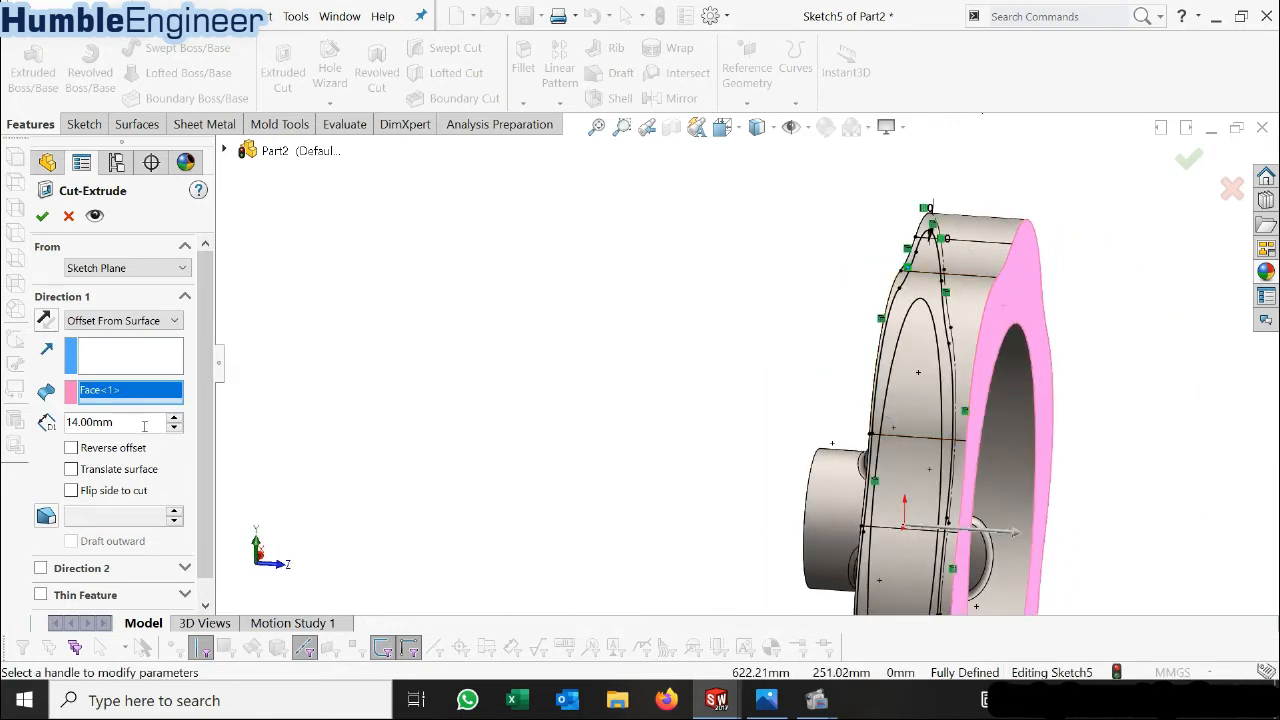
type("3")
middle_click_drag(974, 362, 1045, 421)
scroll(1140, 347, "down", 4)
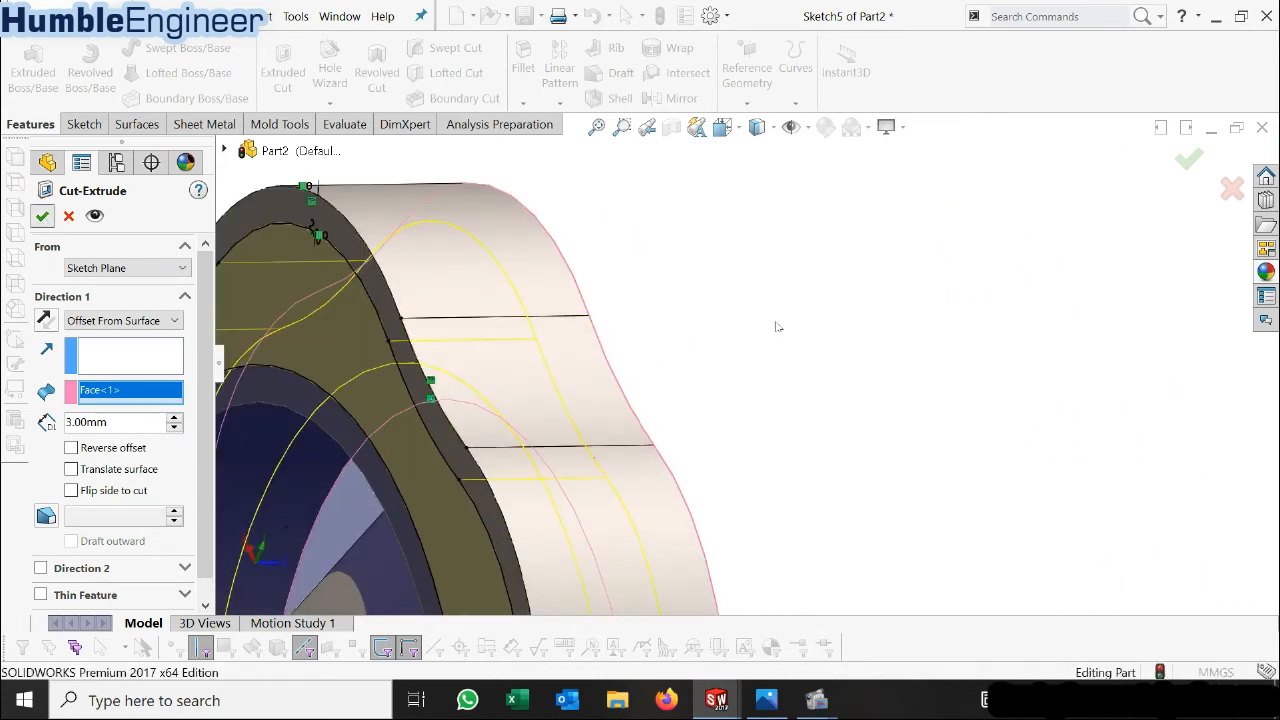
key("Return")
Fillet the edges of the rim's front flat face with a 3 mm radius.
scroll(775, 326, "up", 5)
middle_click_drag(765, 332, 877, 420)
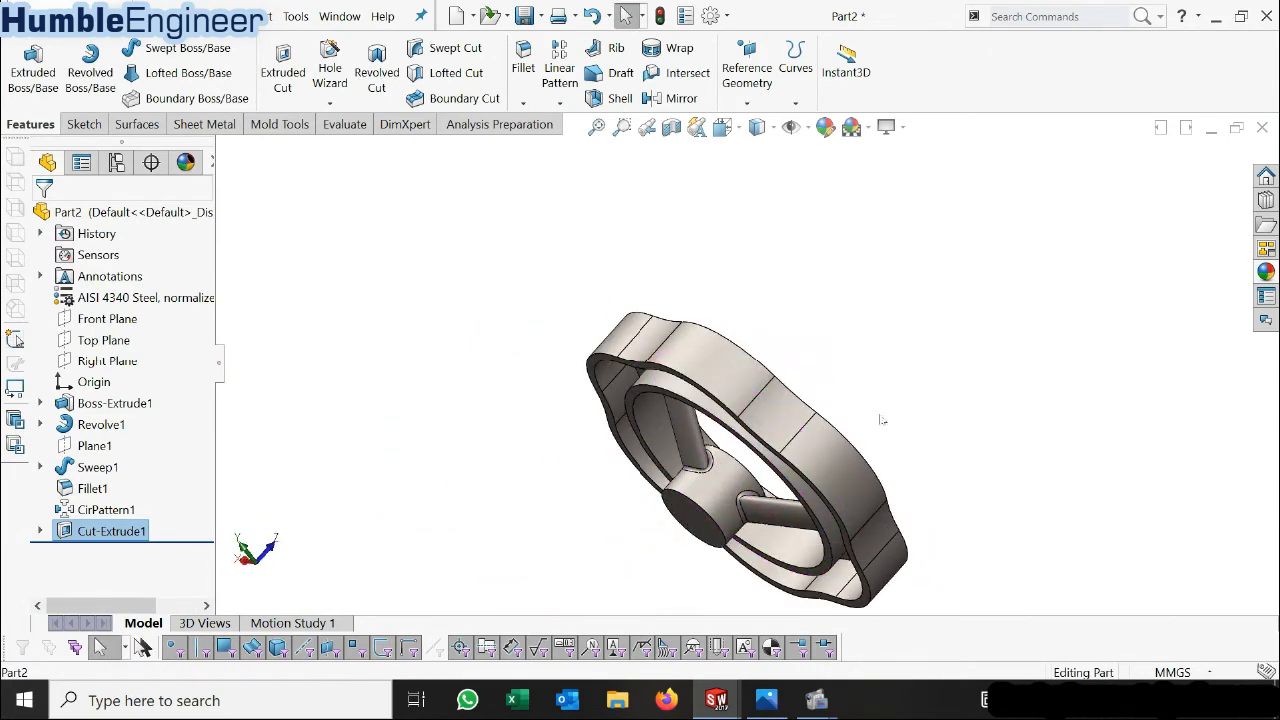
key("space")
left_click(500, 433)
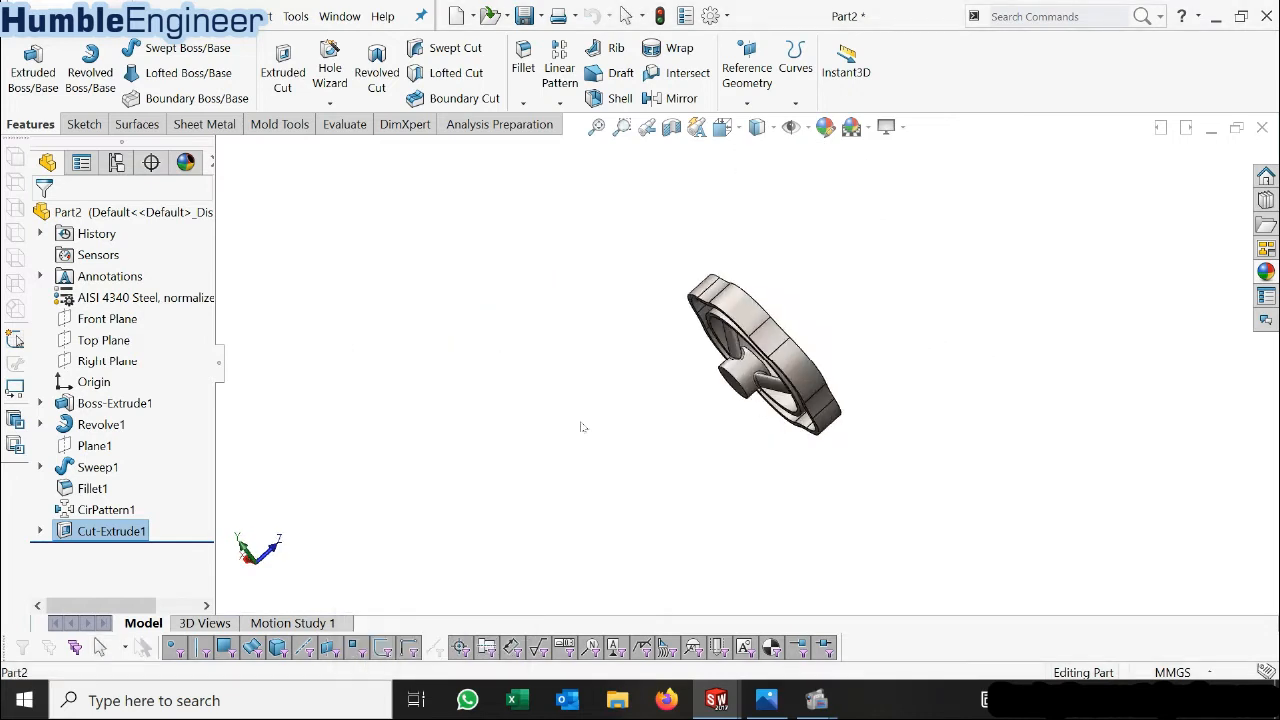
left_click(731, 244)
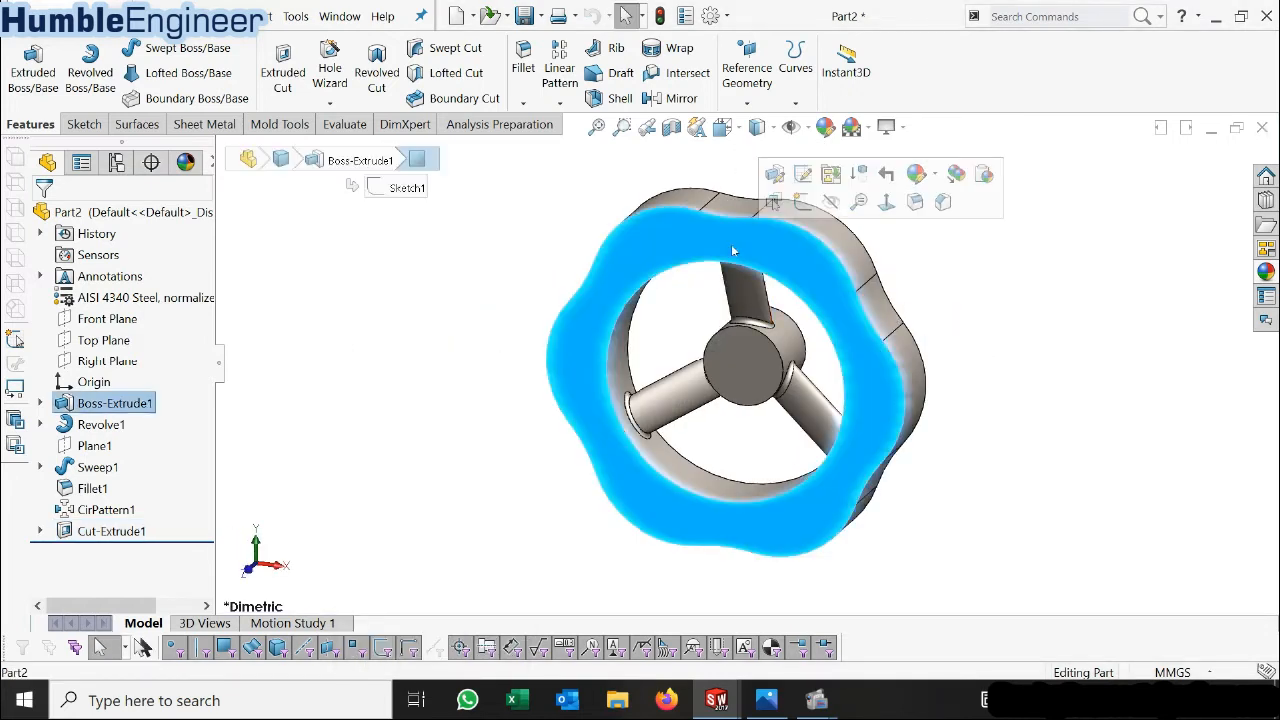
left_click(524, 62)
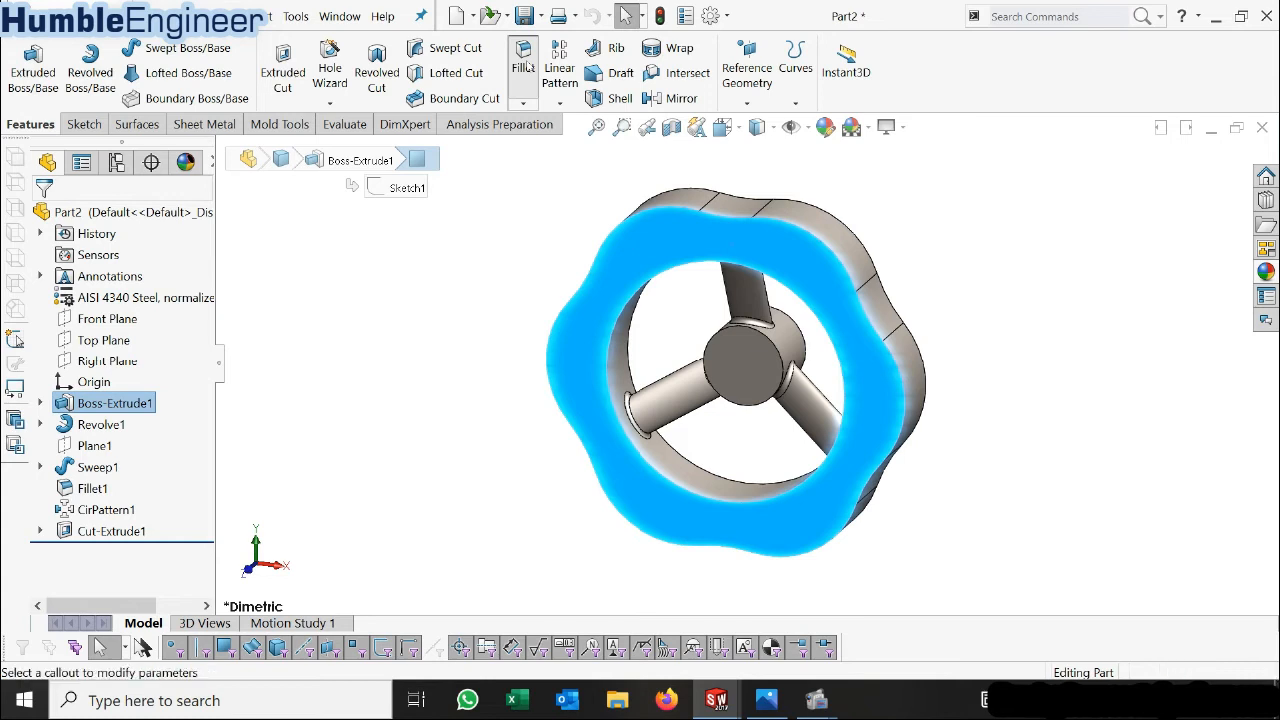
type("3")
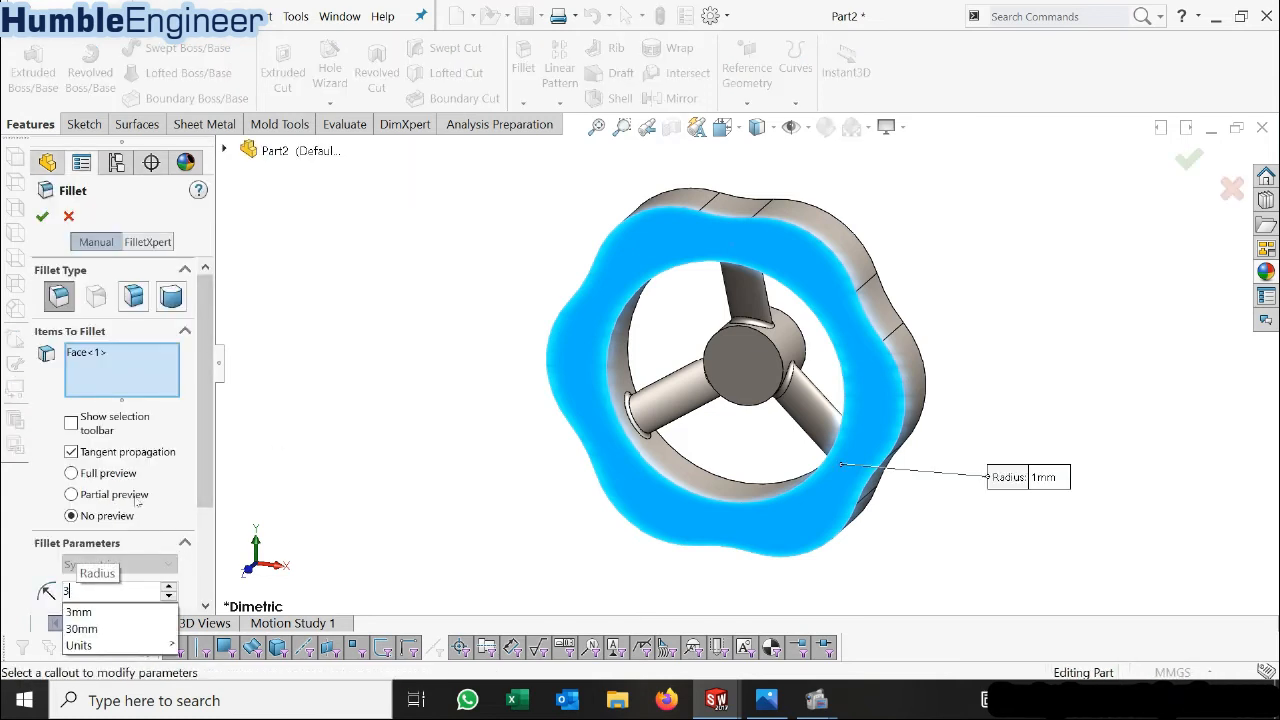
key("Return")
left_click(42, 217)
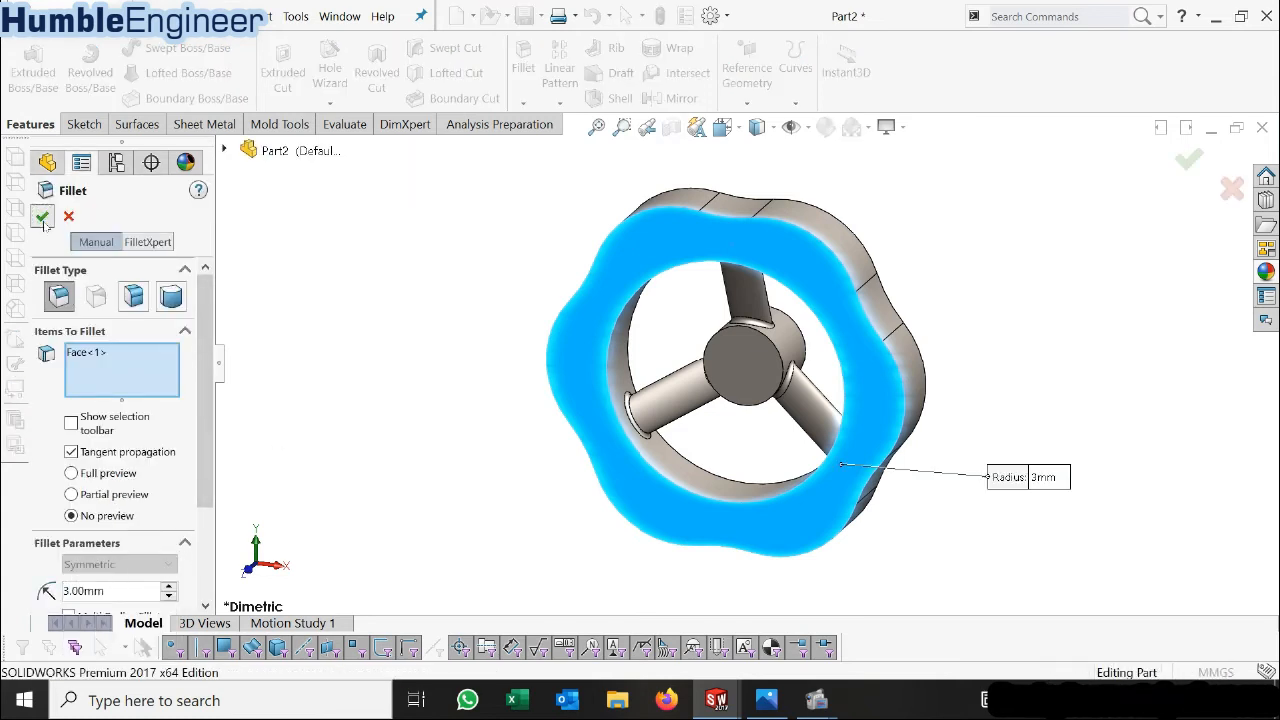
Fillet the edges of the floor face inside the hollowed rim pocket with a 1 mm radius.
middle_click_drag(926, 294, 680, 363)
left_click(641, 292)
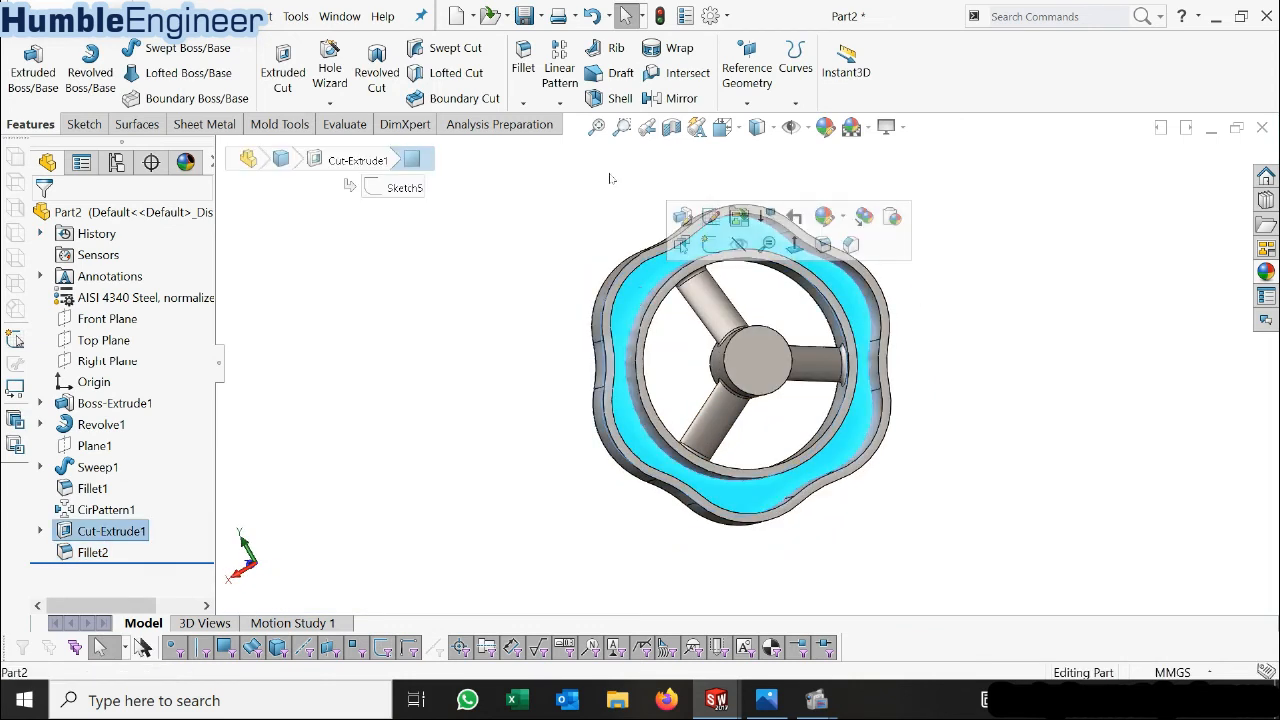
left_click(520, 70)
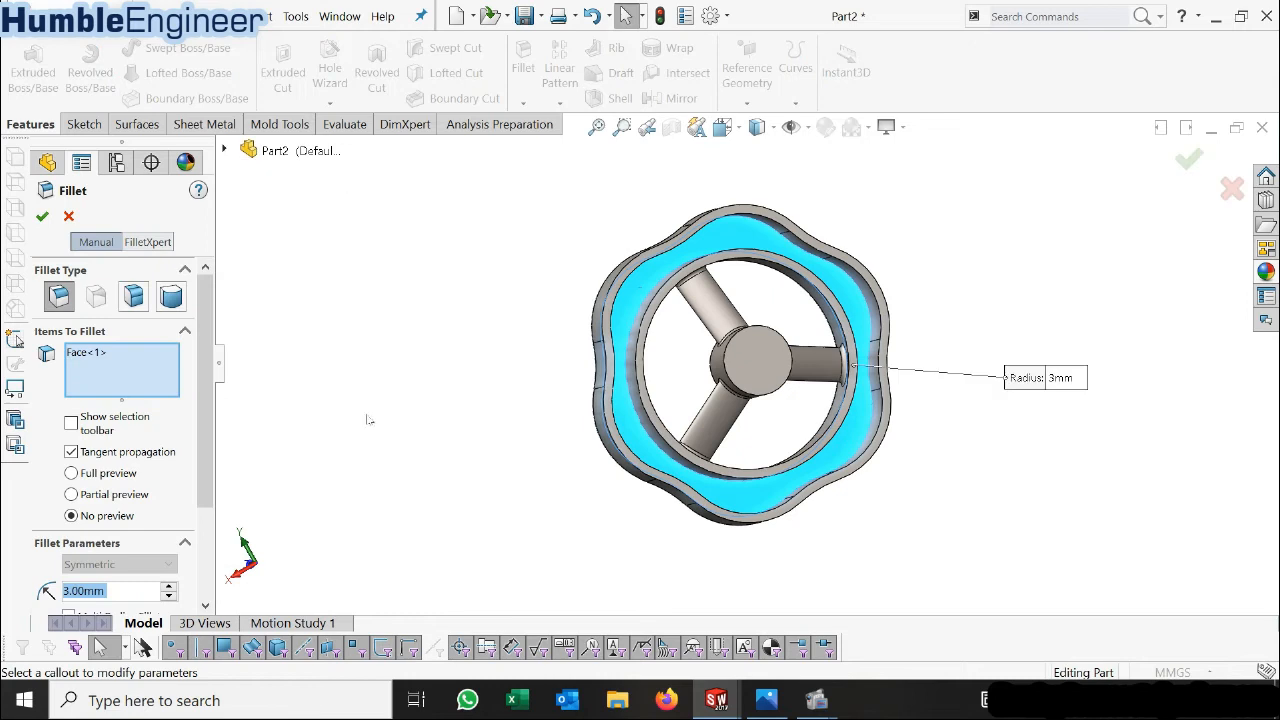
type("1")
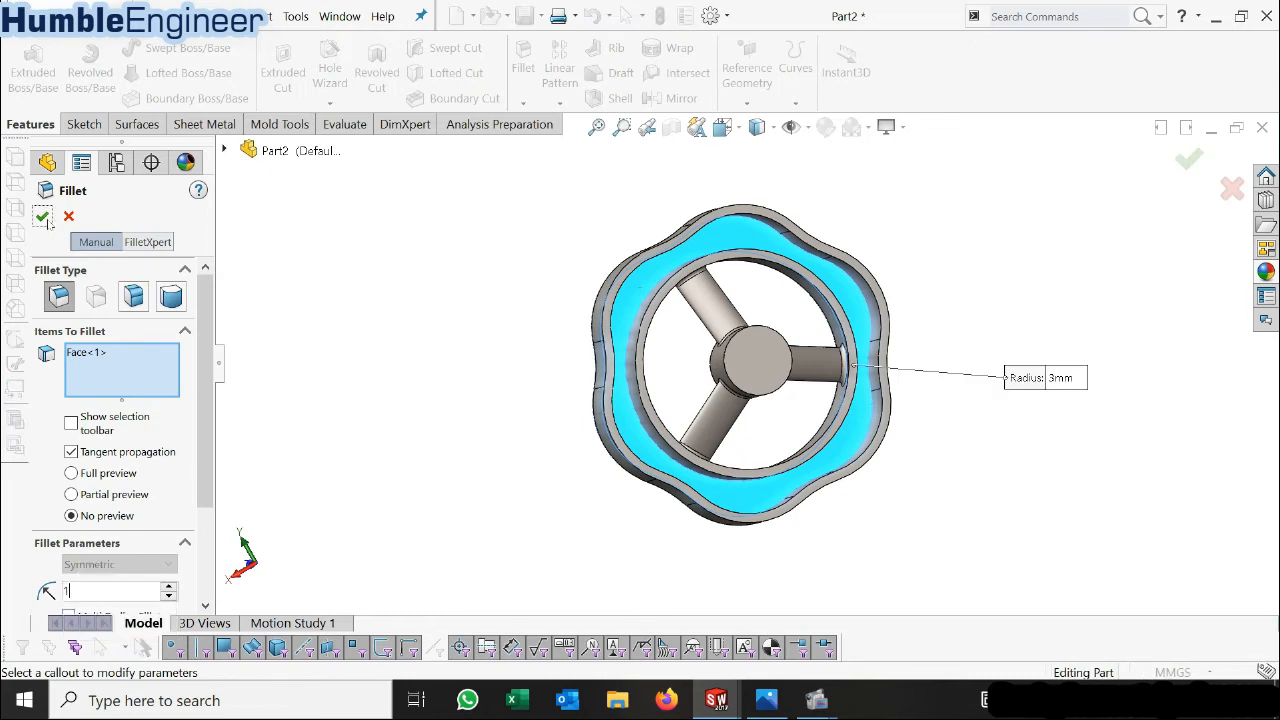
left_click(42, 217)
Inspect the filleted rim from both sides and in the dimetric view, and check the reference drawing for the rim hole dimensions.
middle_click_drag(944, 220, 872, 400)
middle_click_drag(878, 349, 1011, 352)
scroll(1002, 353, "up", 3)
left_click(980, 377)
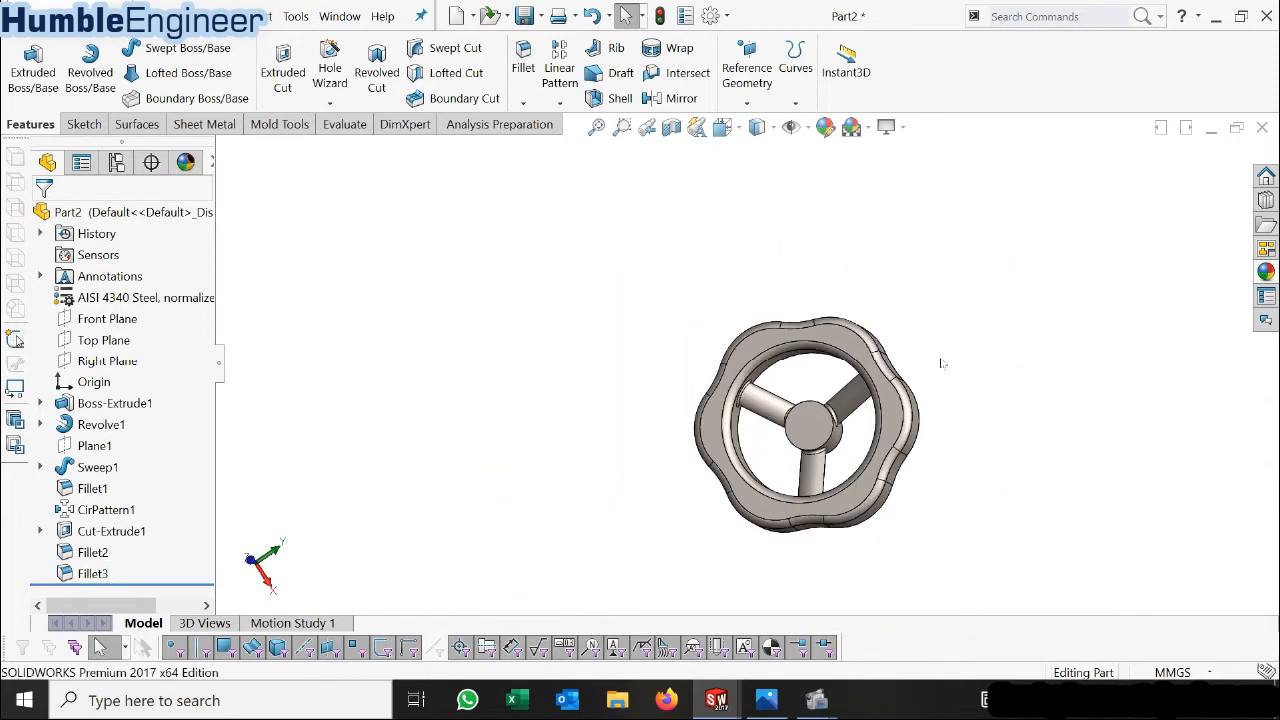
key("space")
left_click(500, 437)
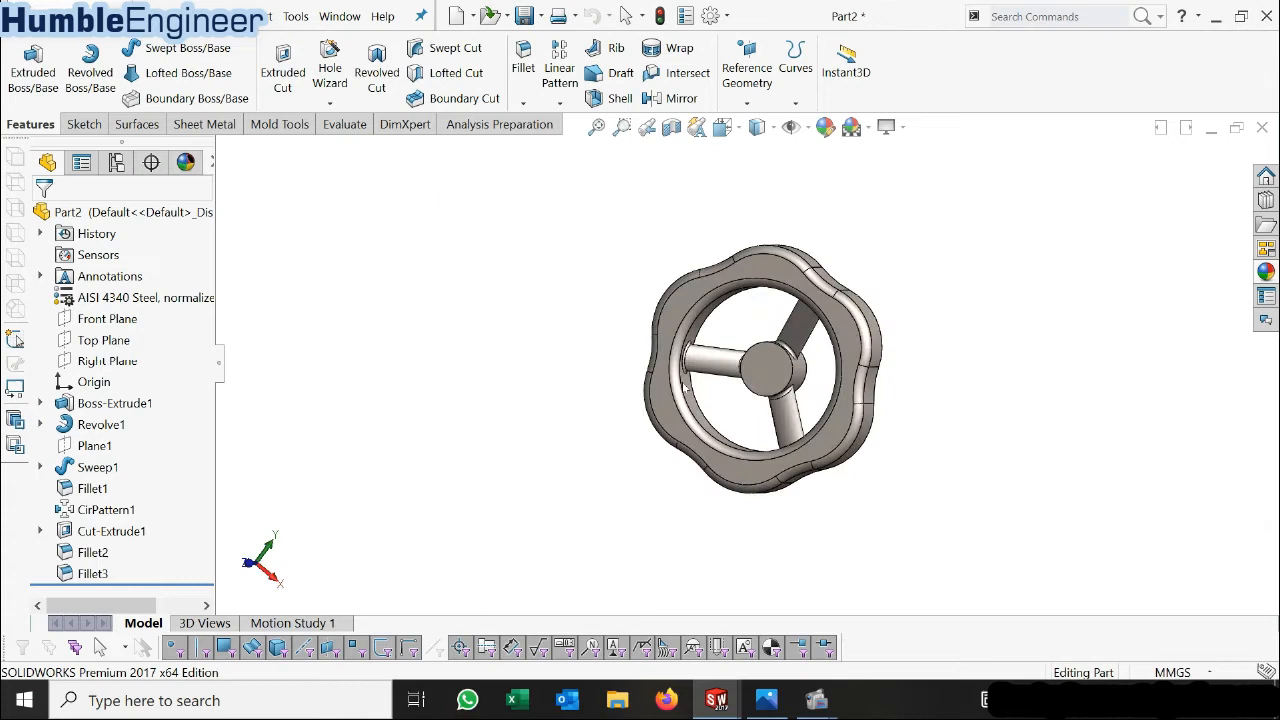
left_click(768, 705)
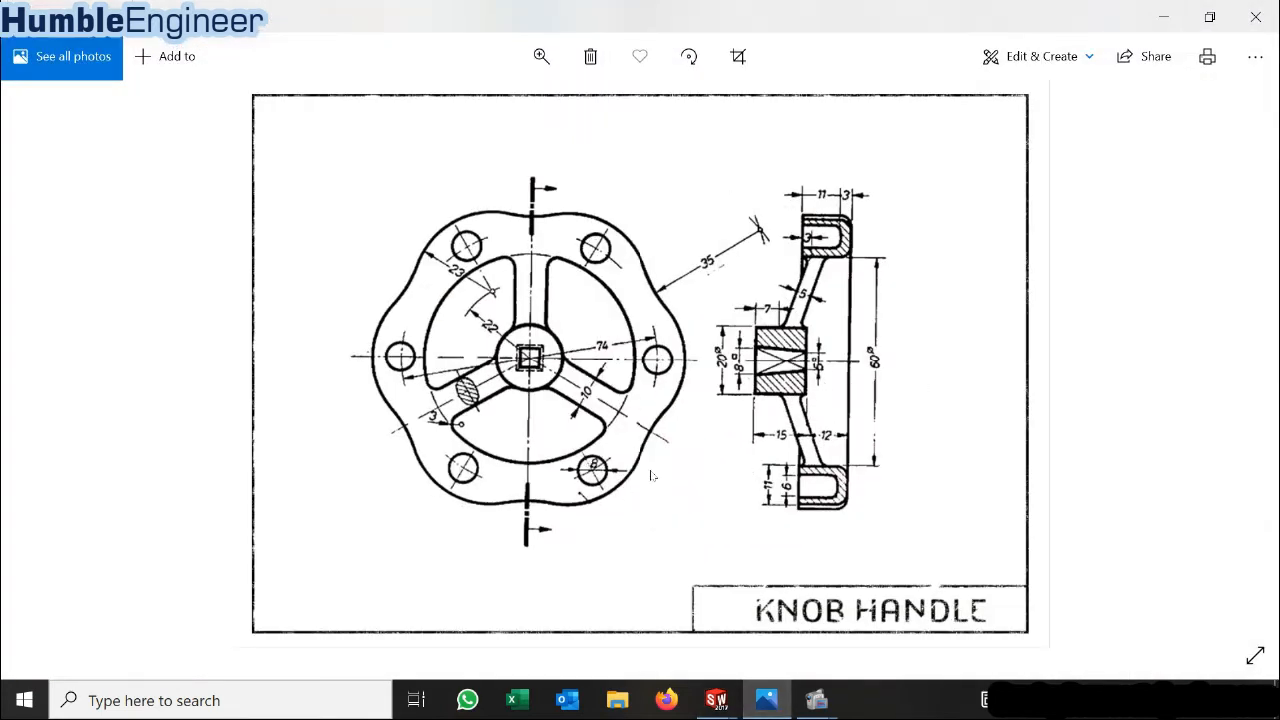
left_click(1163, 17)
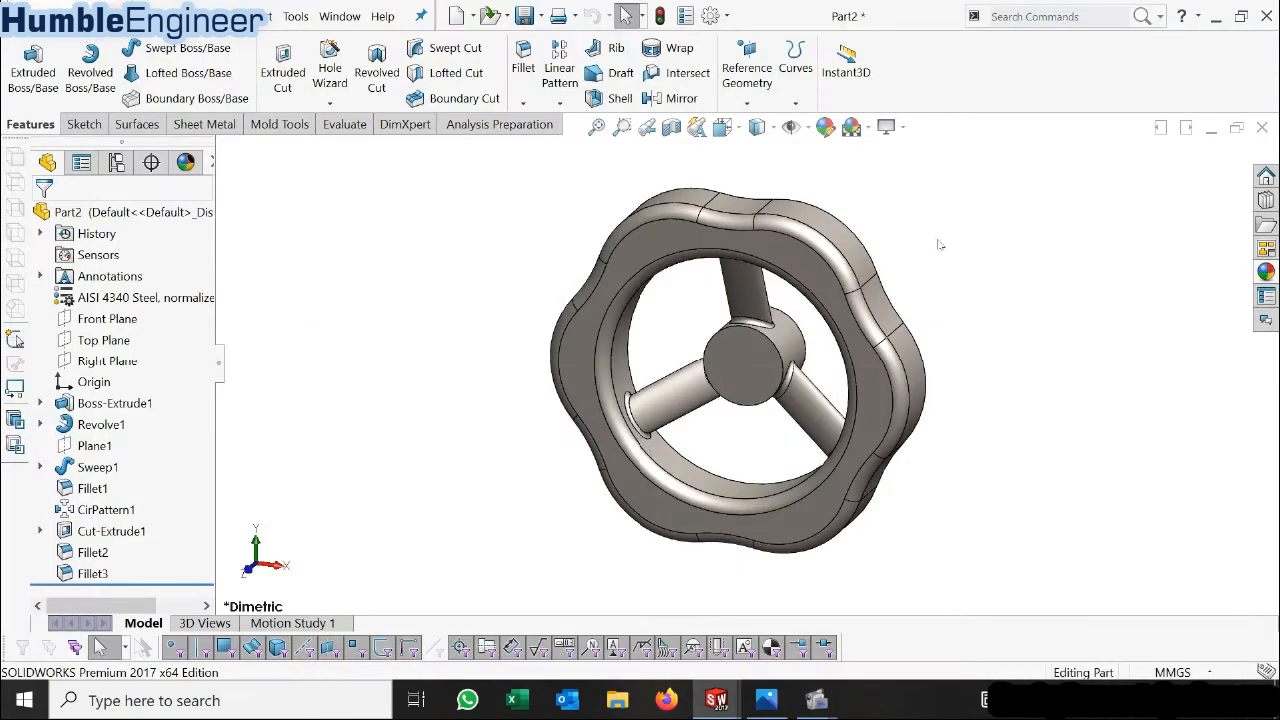
Start a sketch on the rim's front flat face and draw a centerline from the origin to the midpoint of the upper-right lobe's edge.
left_click(792, 256)
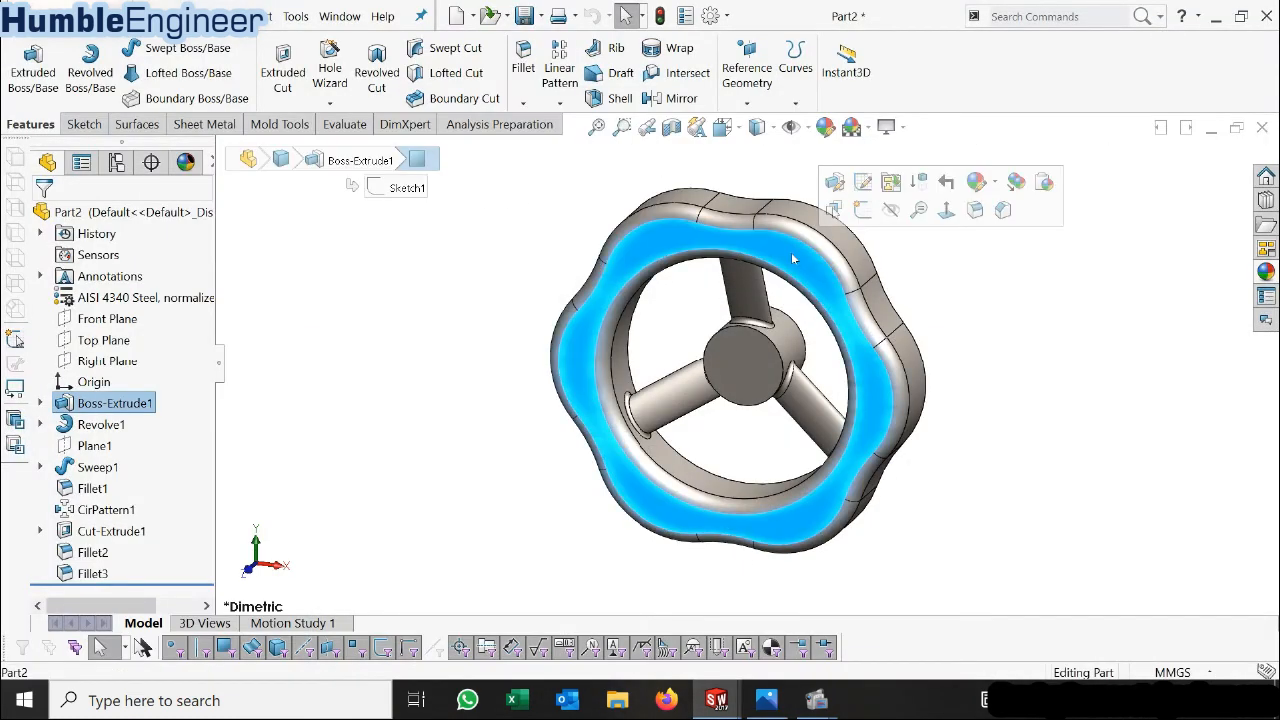
left_click(862, 209)
scroll(193, 443, "down", 1)
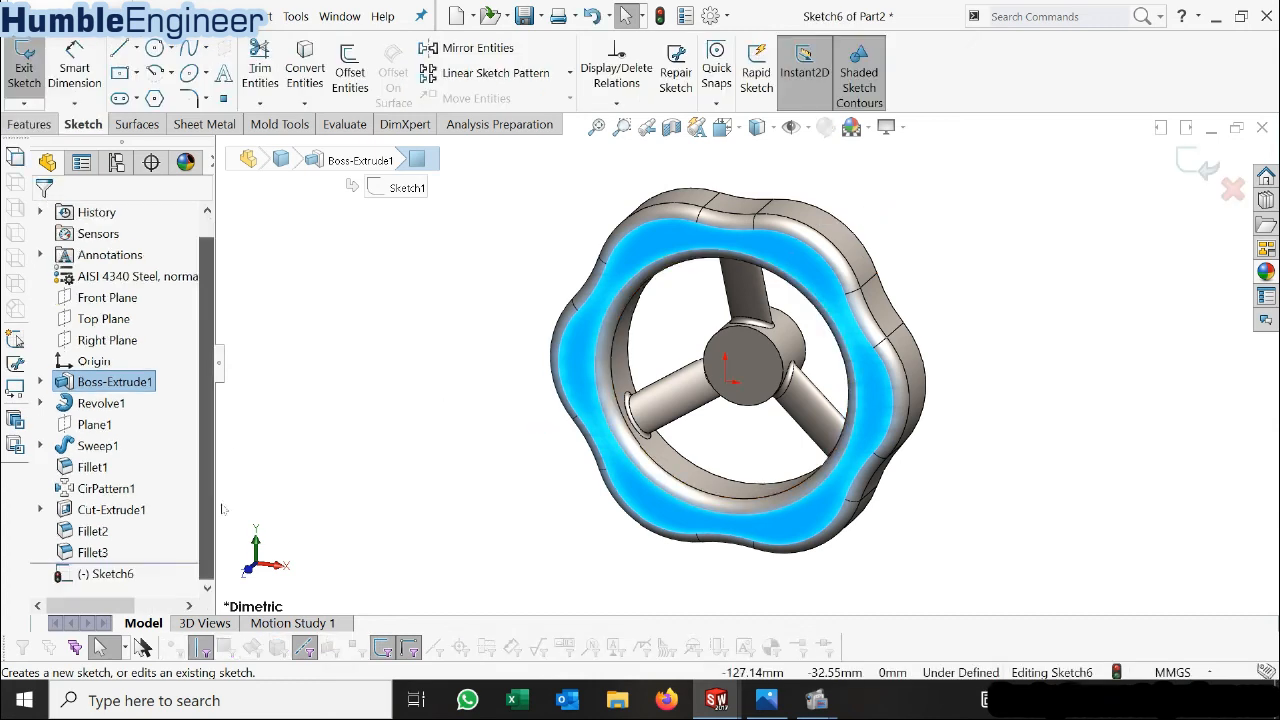
right_click(130, 573)
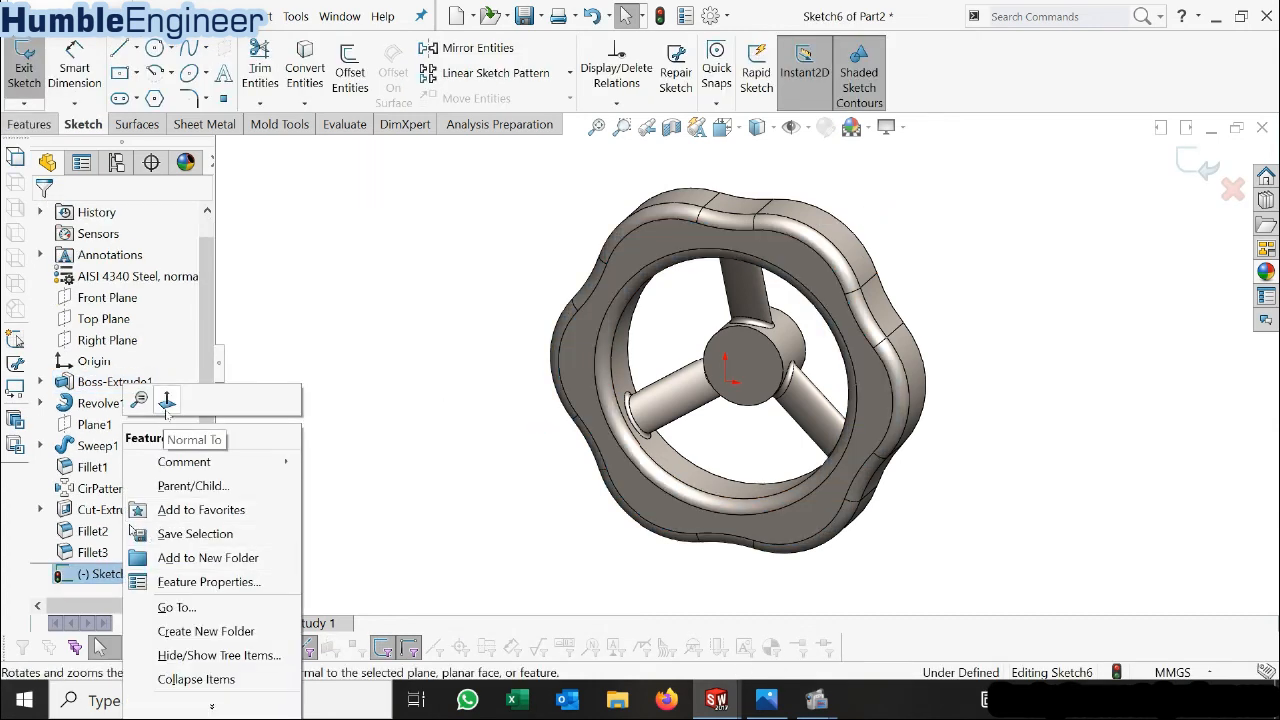
left_click(166, 402)
left_click(136, 48)
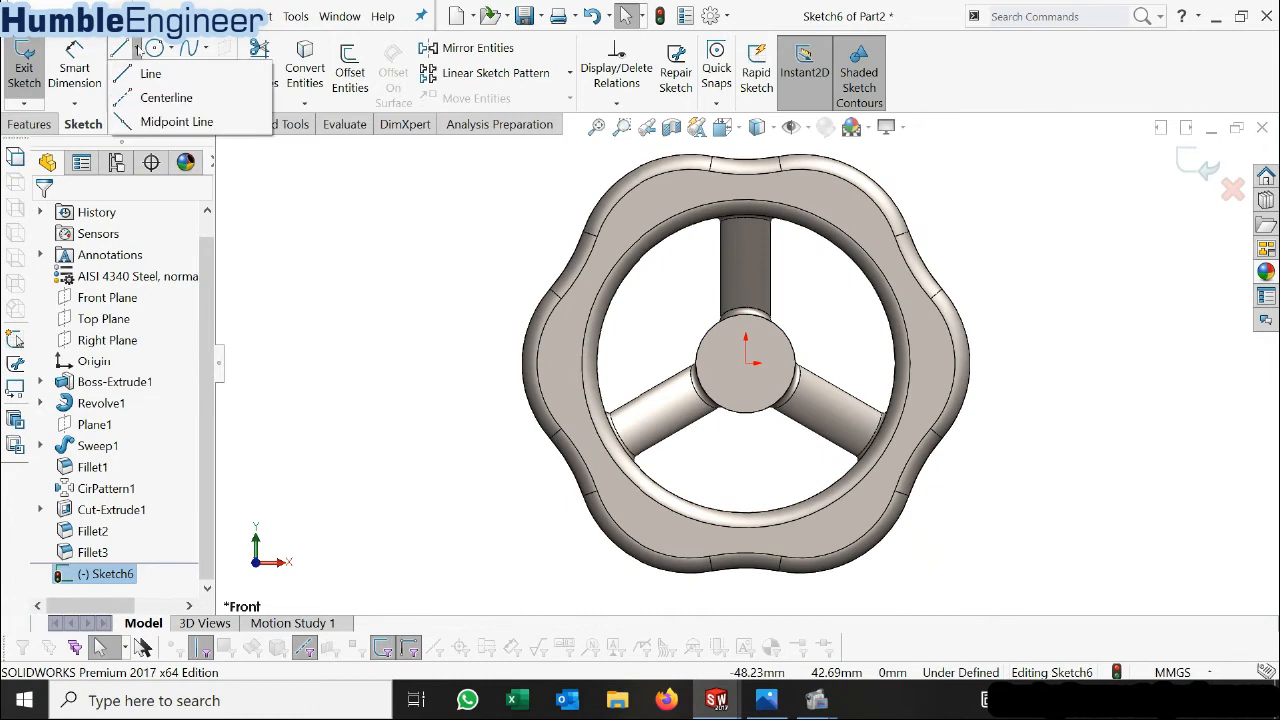
left_click(162, 93)
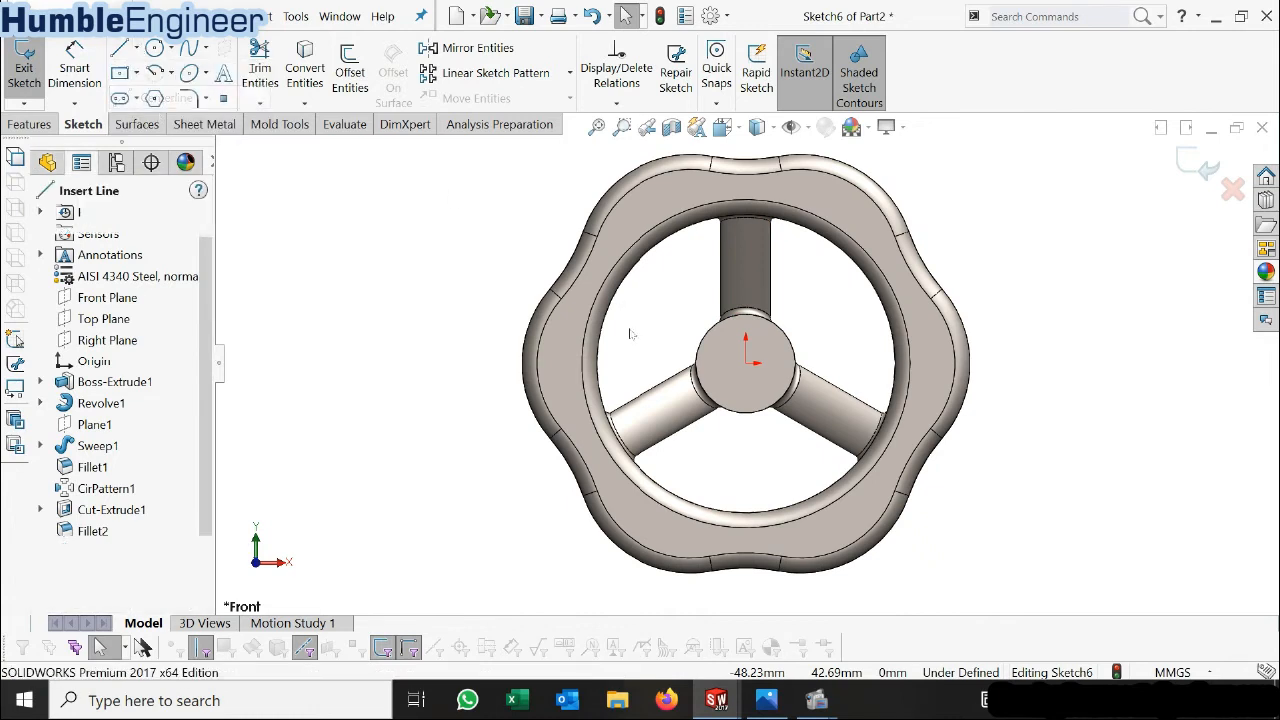
left_click(745, 362)
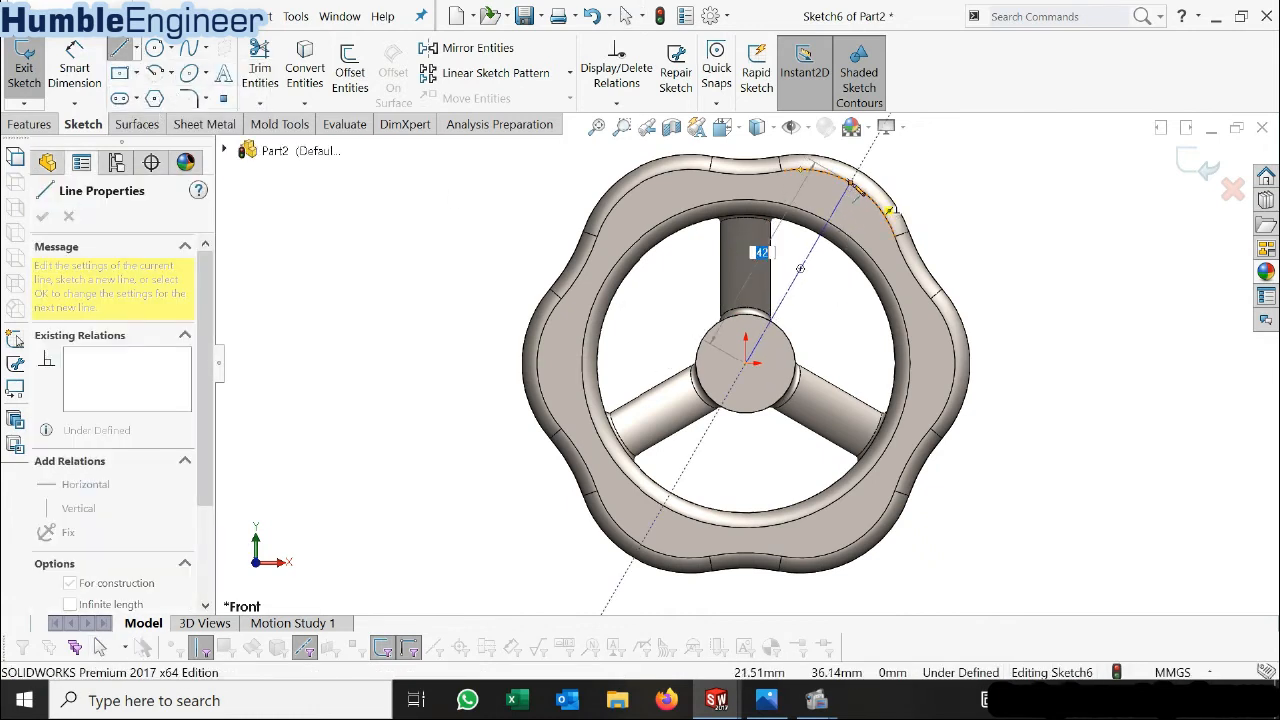
left_click(849, 174)
key("Escape")
key("Escape")
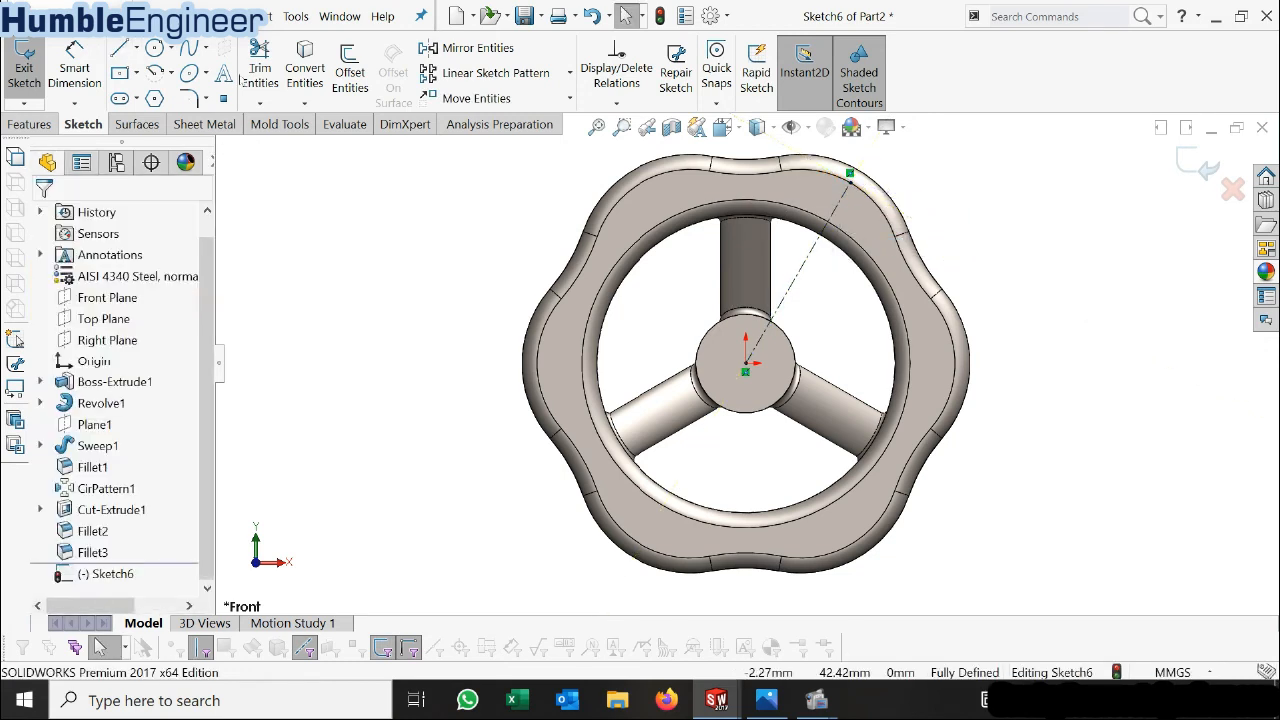
Draw a circle centred on the centerline within the rim face and set its diameter to 8 mm.
left_click(154, 48)
scroll(801, 260, "down", 4)
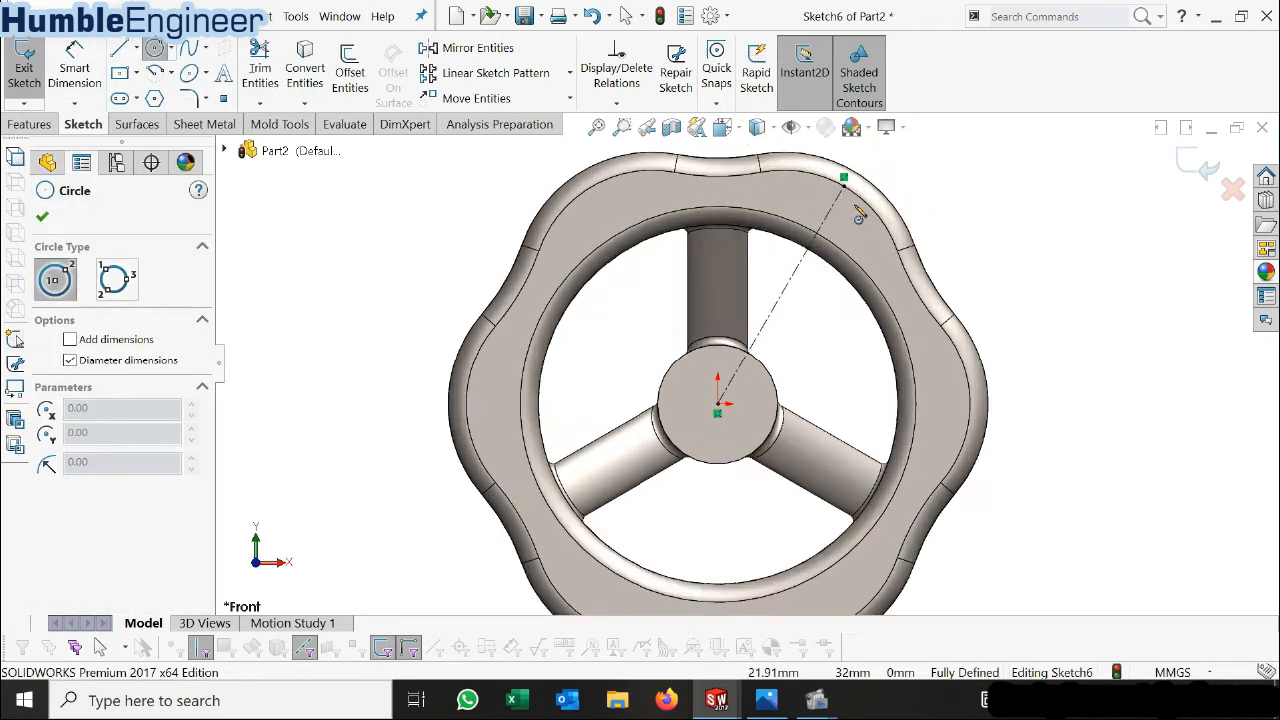
left_click(790, 254)
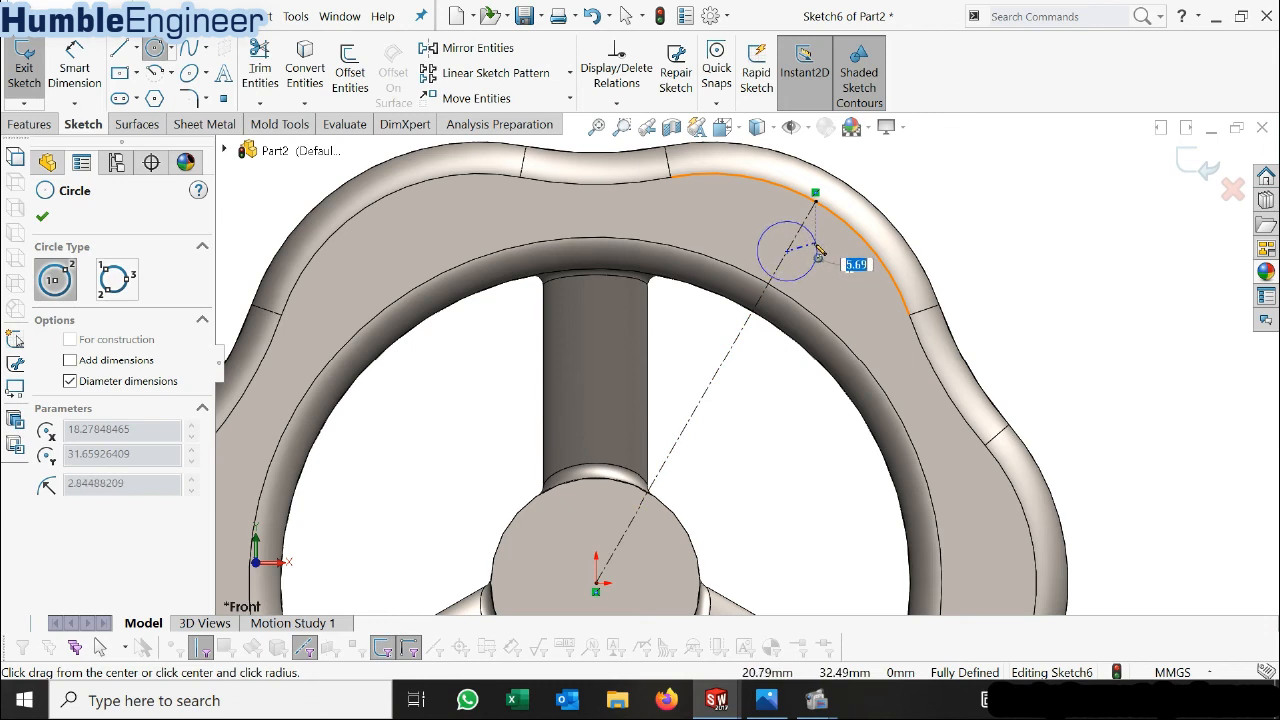
left_click(818, 262)
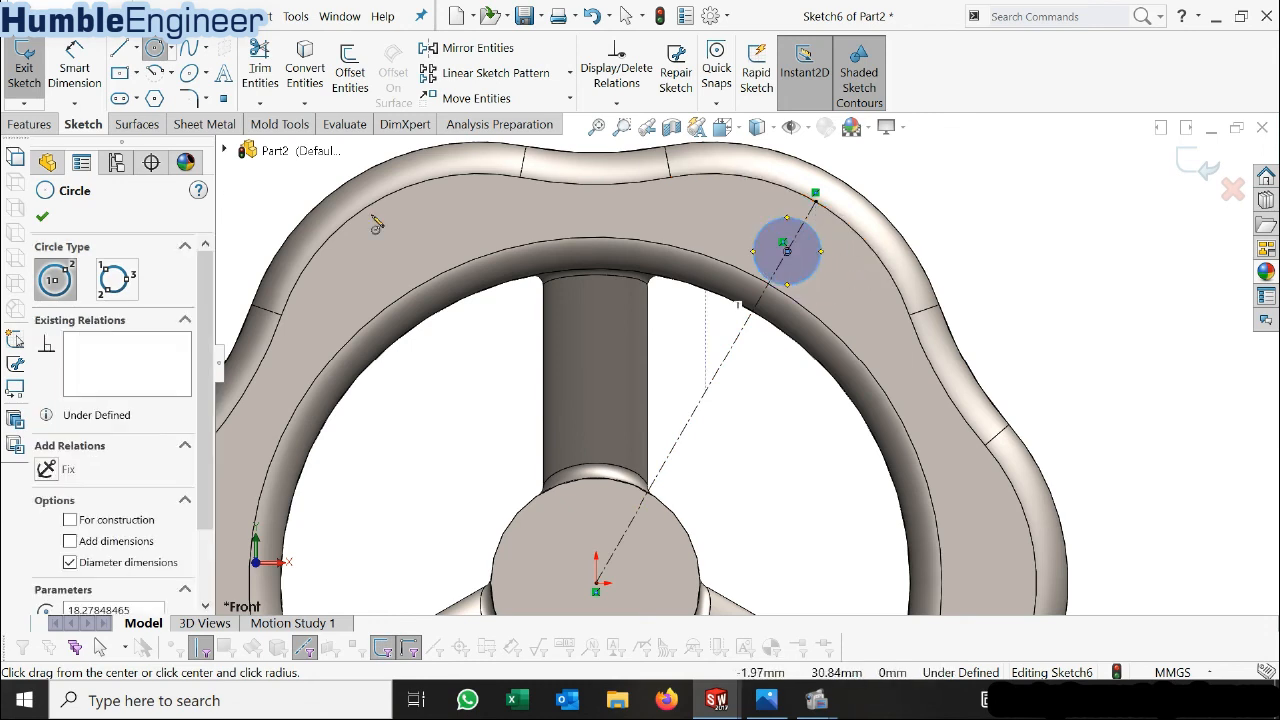
key("Escape")
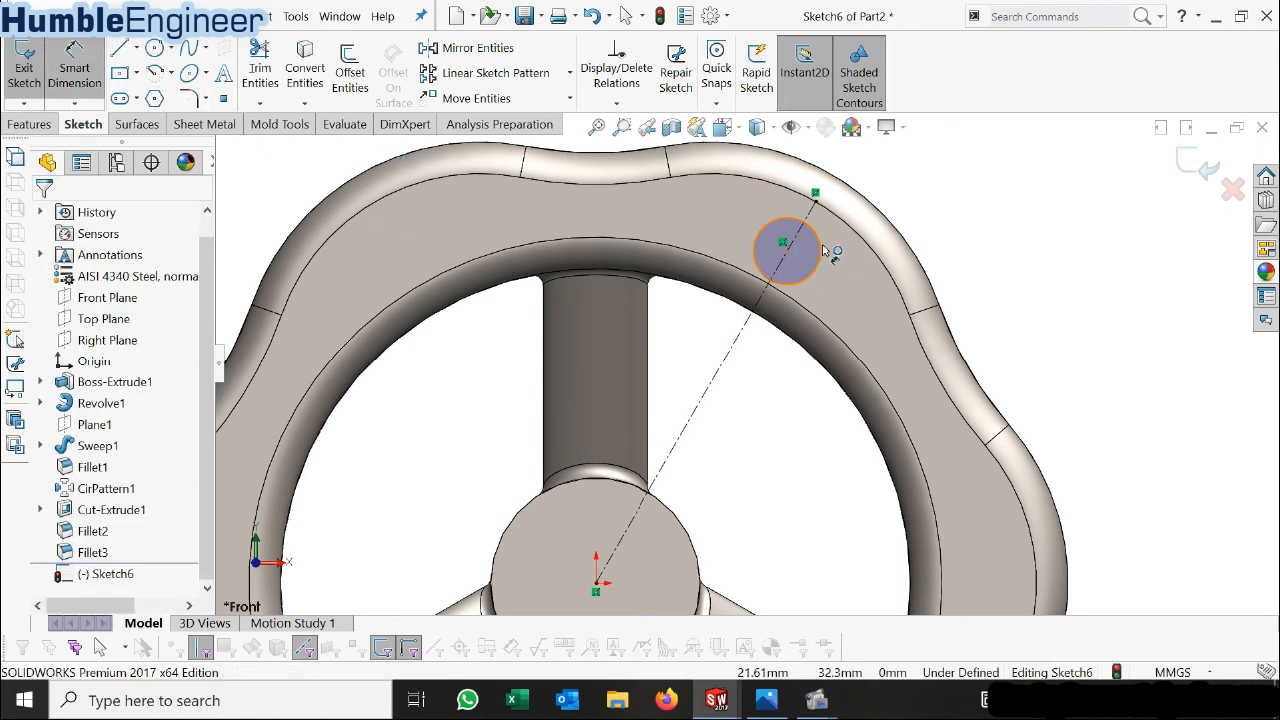
left_click(820, 250)
left_click(950, 252)
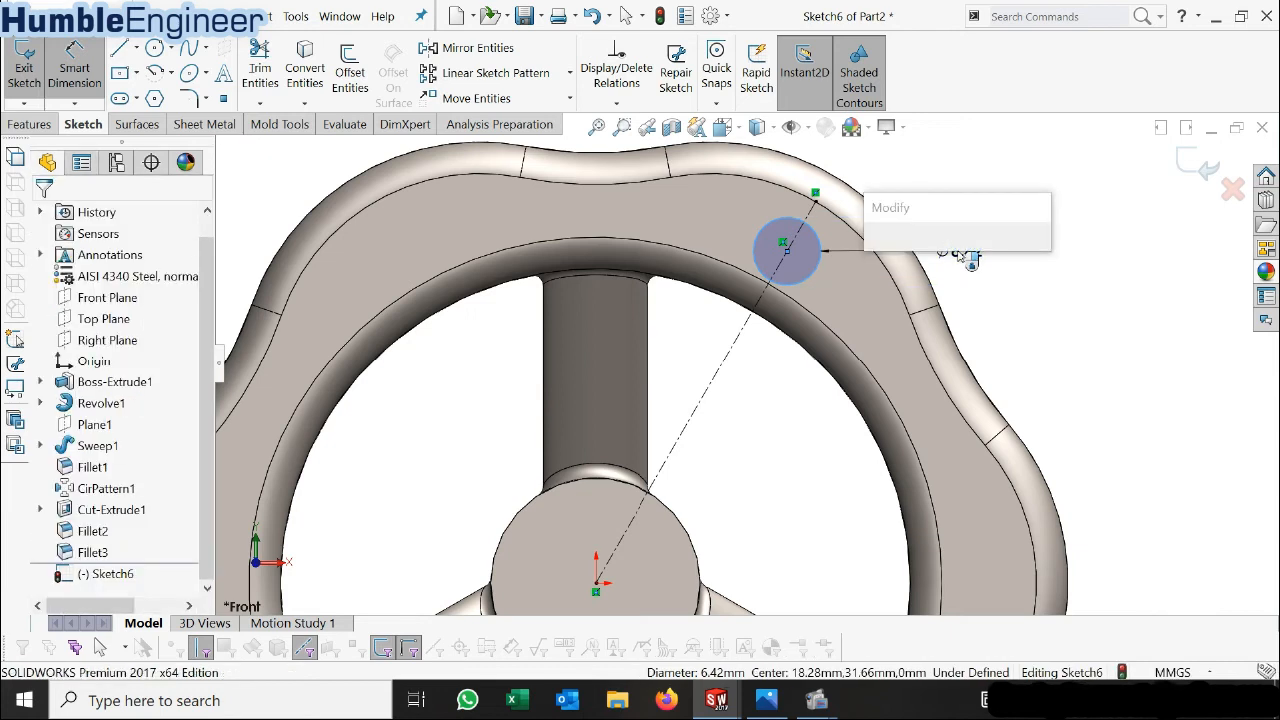
type("8")
key("Return")
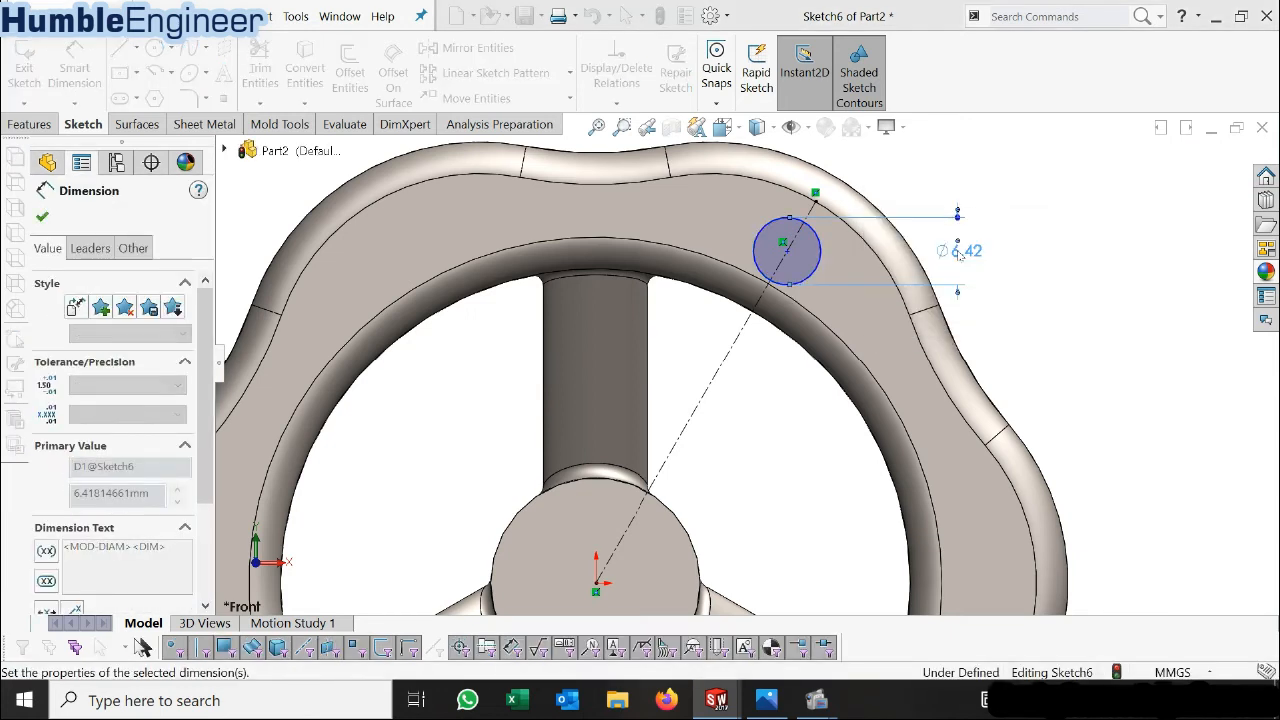
key("Escape")
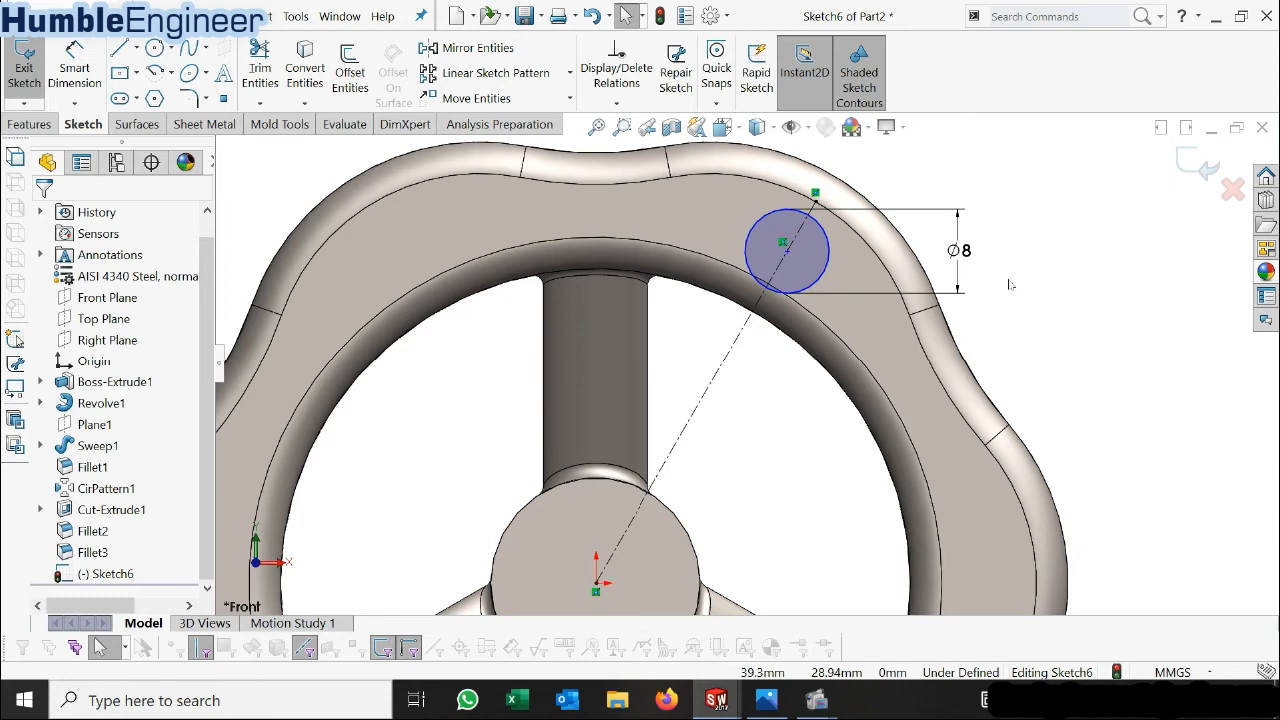
Check the hole spacing in the reference drawing and set the distance between the circle's centre and the origin to 37 mm.
scroll(1008, 284, "up", 3)
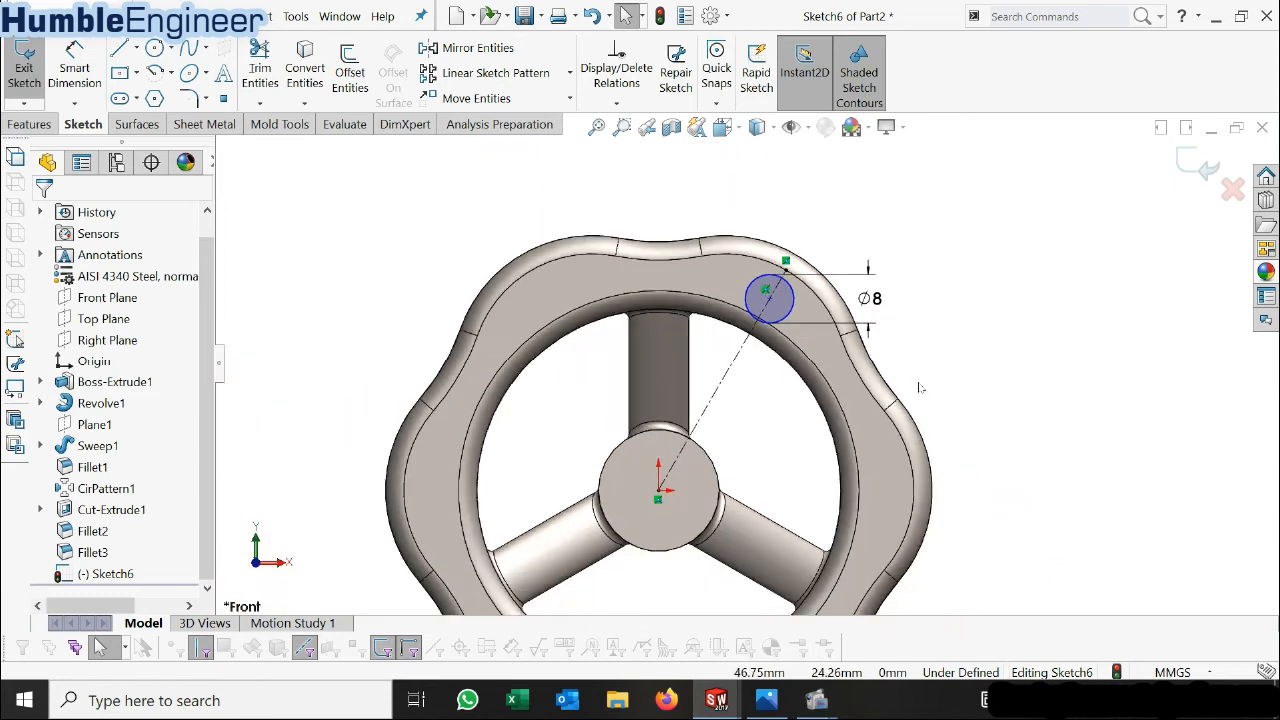
left_click(777, 690)
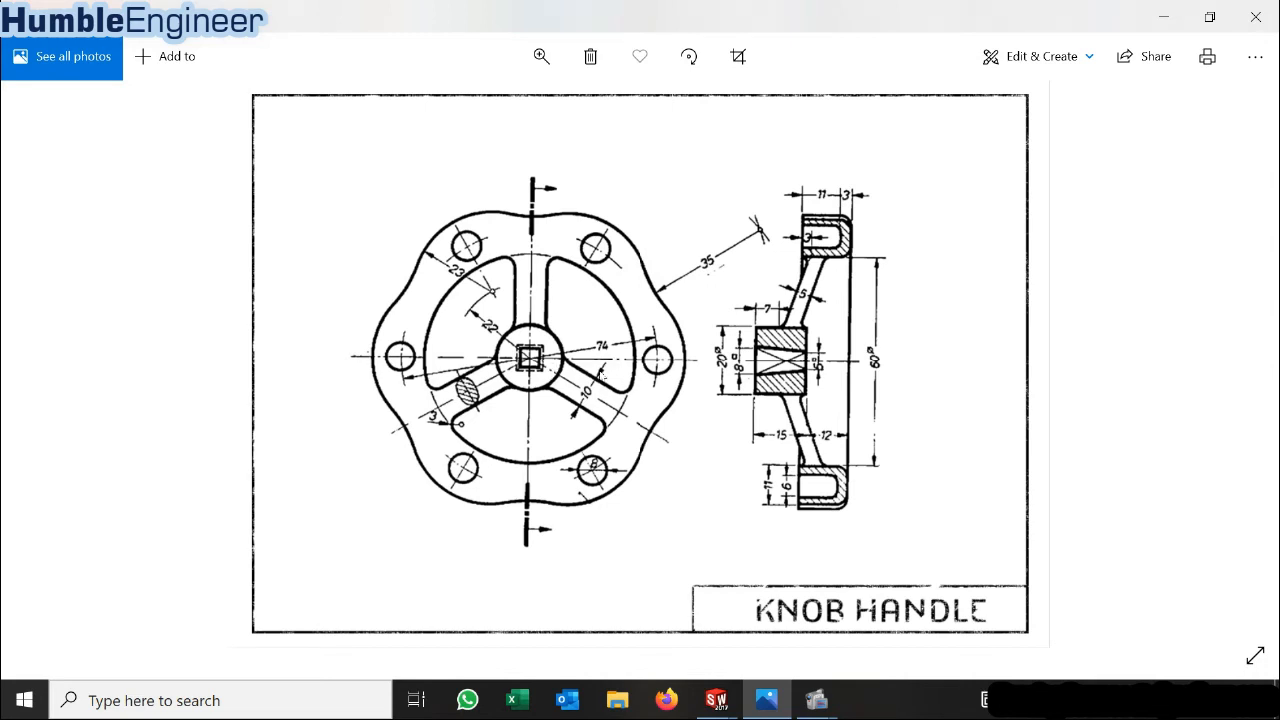
left_click(1164, 20)
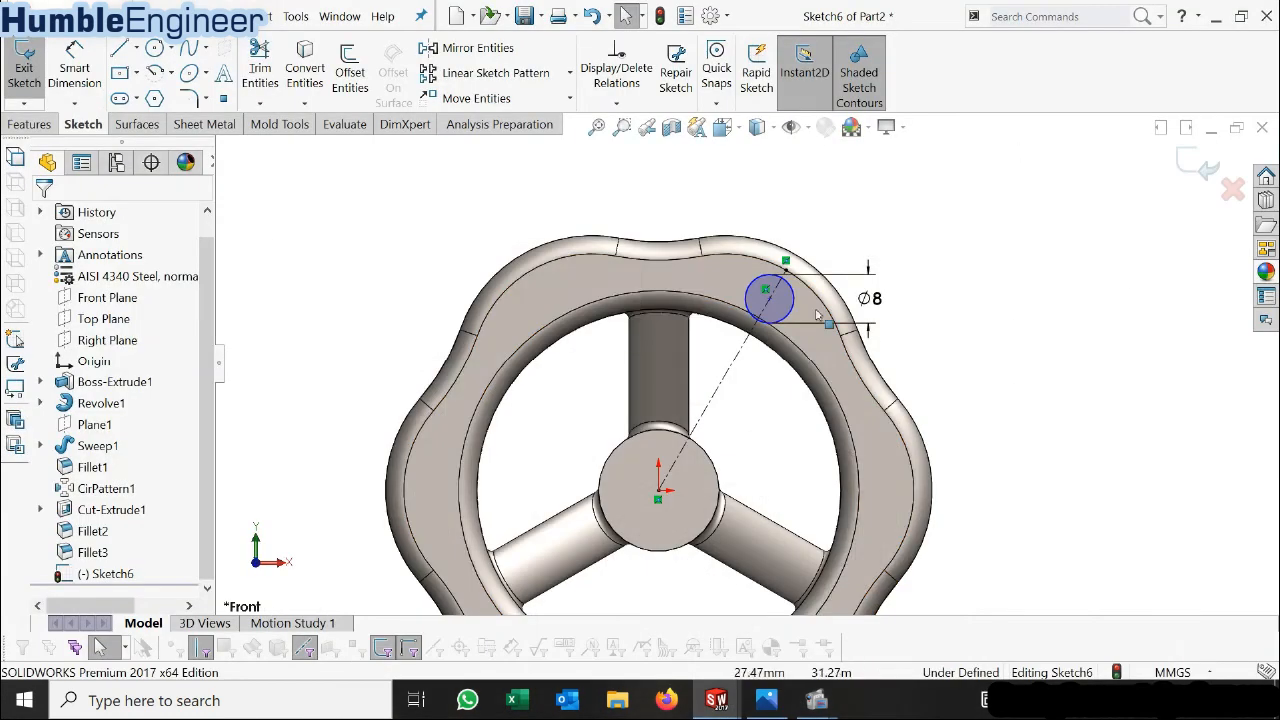
left_click(74, 62)
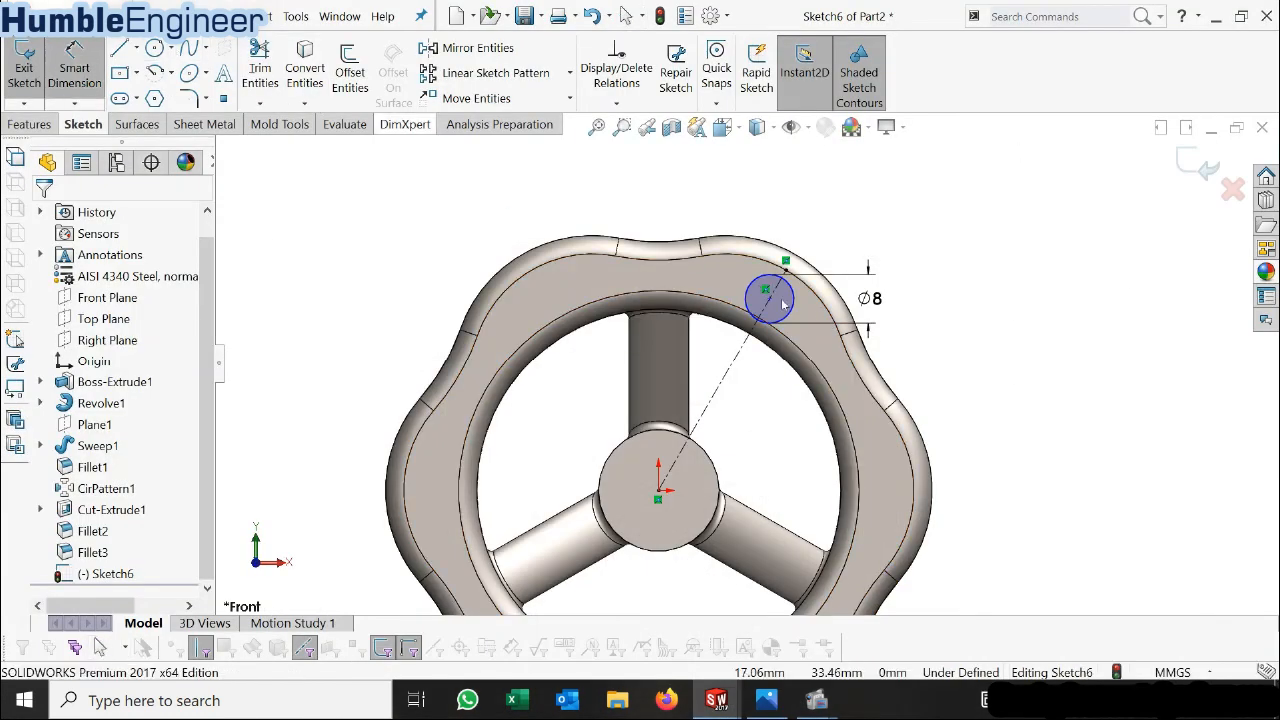
left_click(768, 295)
left_click(659, 491)
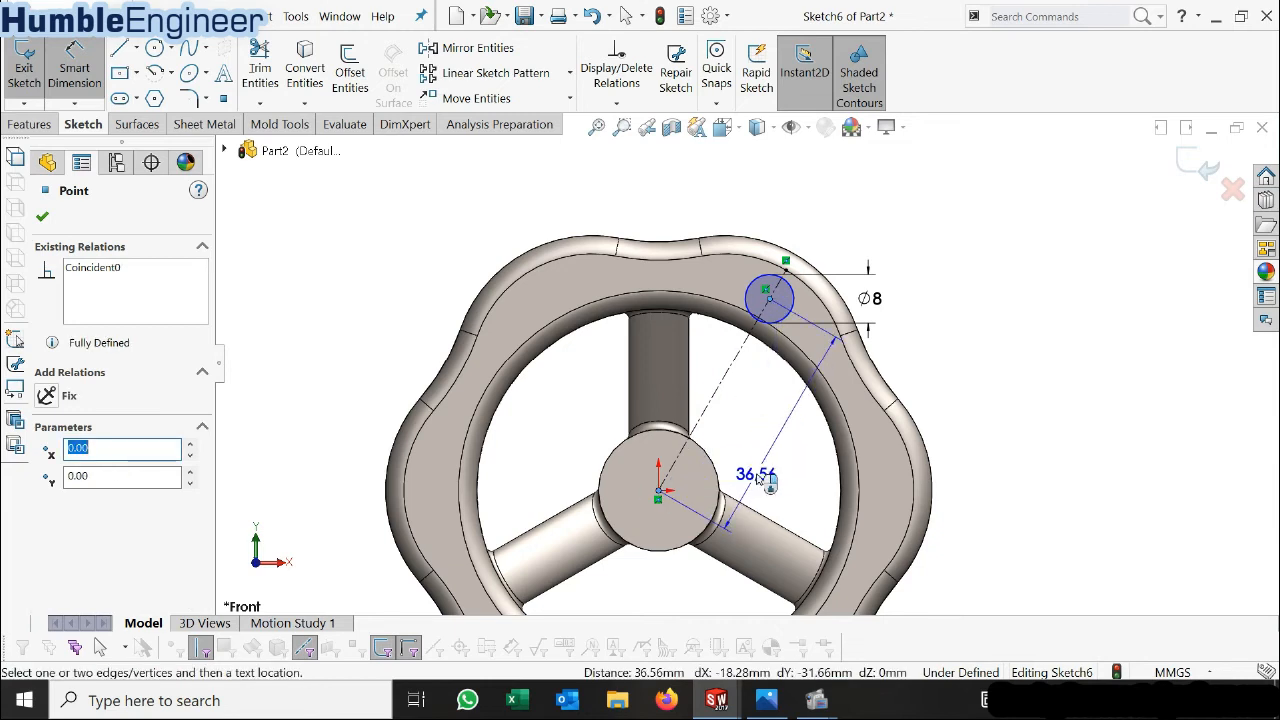
left_click(758, 482)
type("36")
key("Return")
key("Escape")
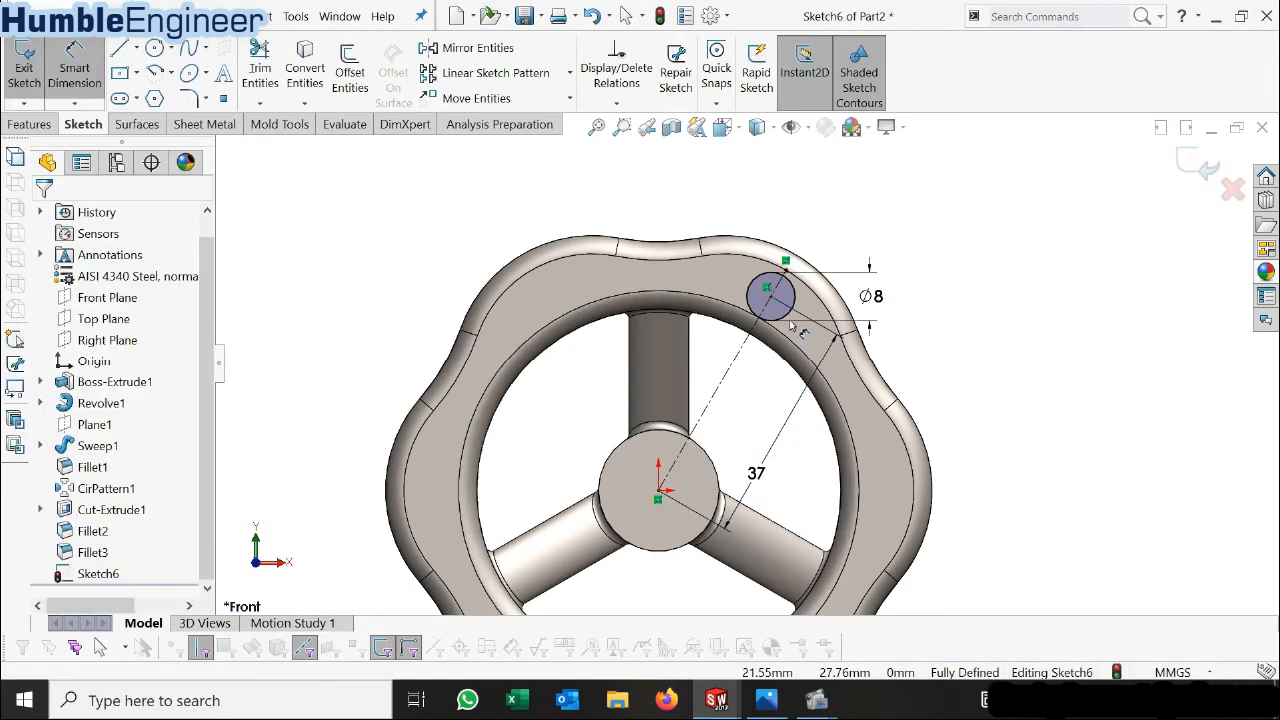
Create a circular sketch pattern of the 8 mm circle with 6 equally spaced instances over 360 degrees.
scroll(801, 334, "down", 3)
scroll(792, 318, "up", 4)
scroll(740, 314, "down", 2)
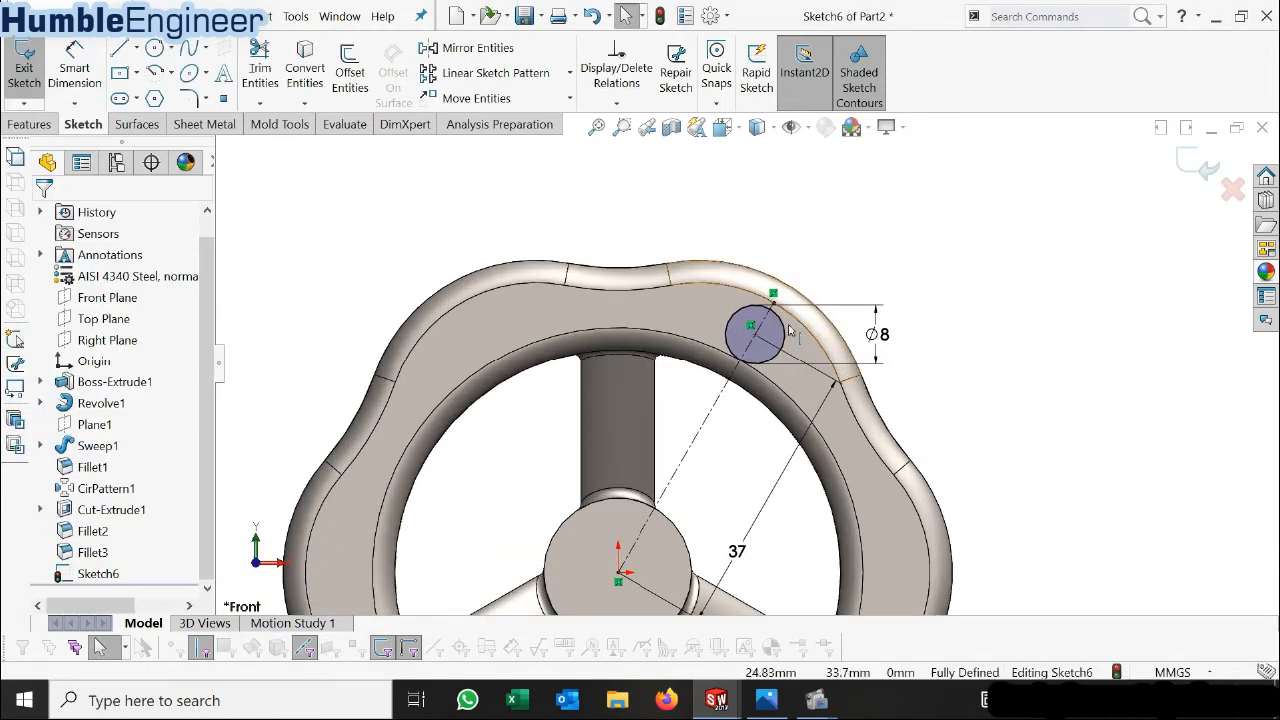
left_click(745, 312)
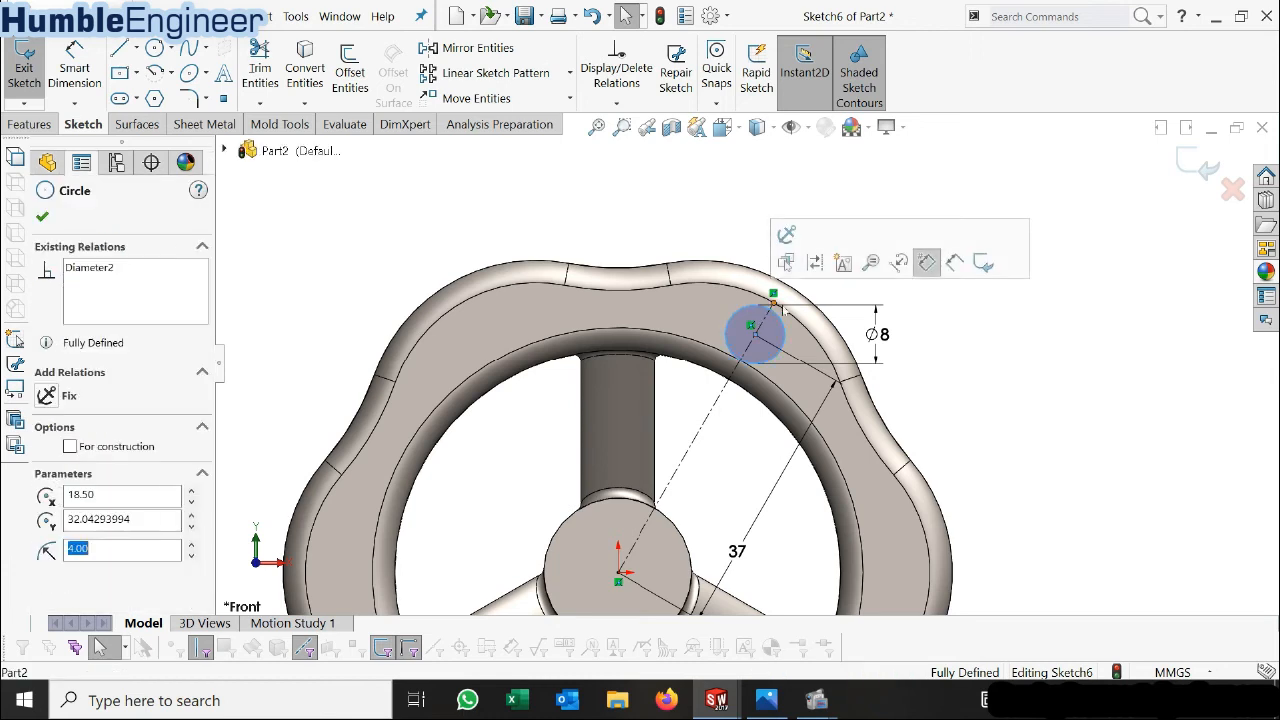
left_click(570, 73)
left_click(505, 120)
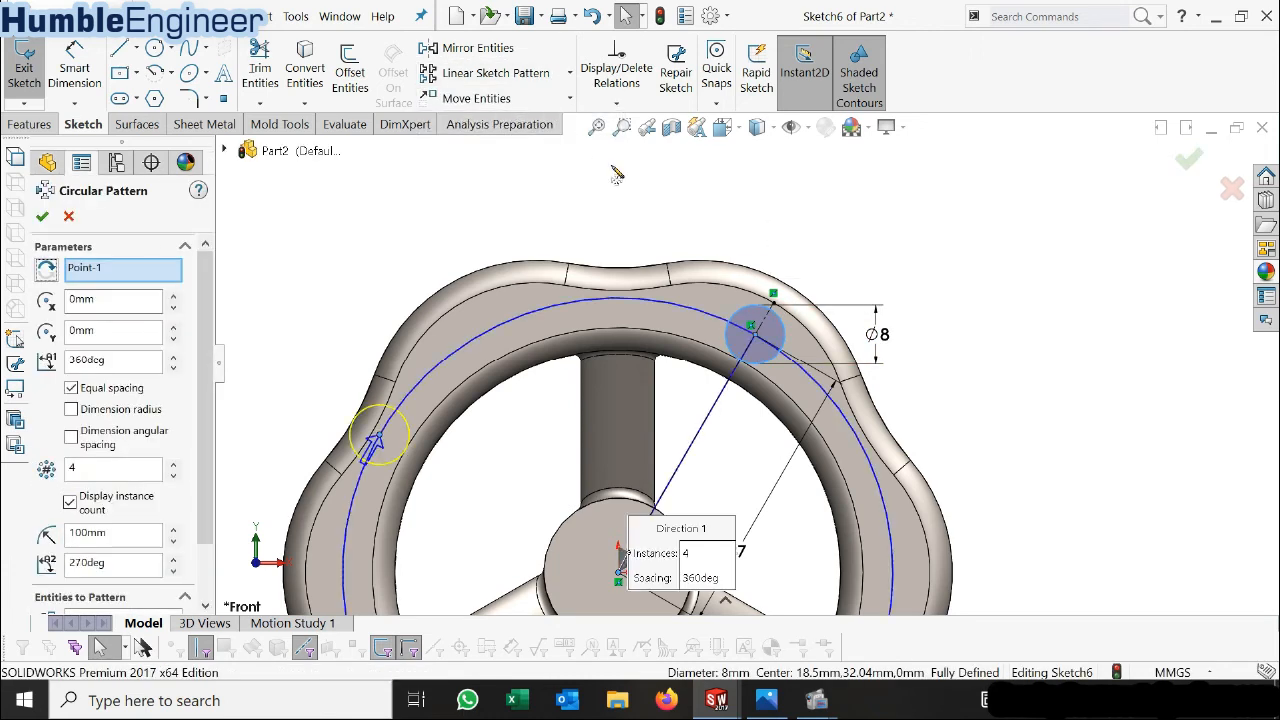
left_click(106, 468)
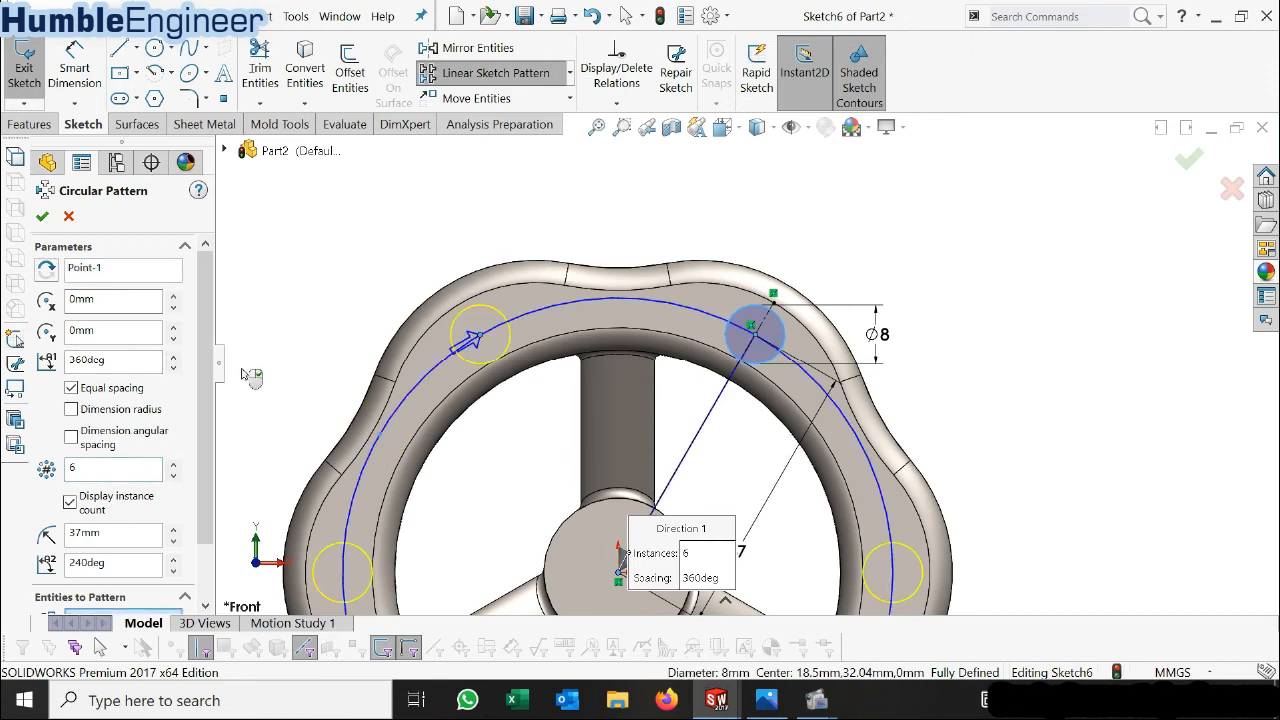
left_click(42, 216)
scroll(666, 200, "down", 2)
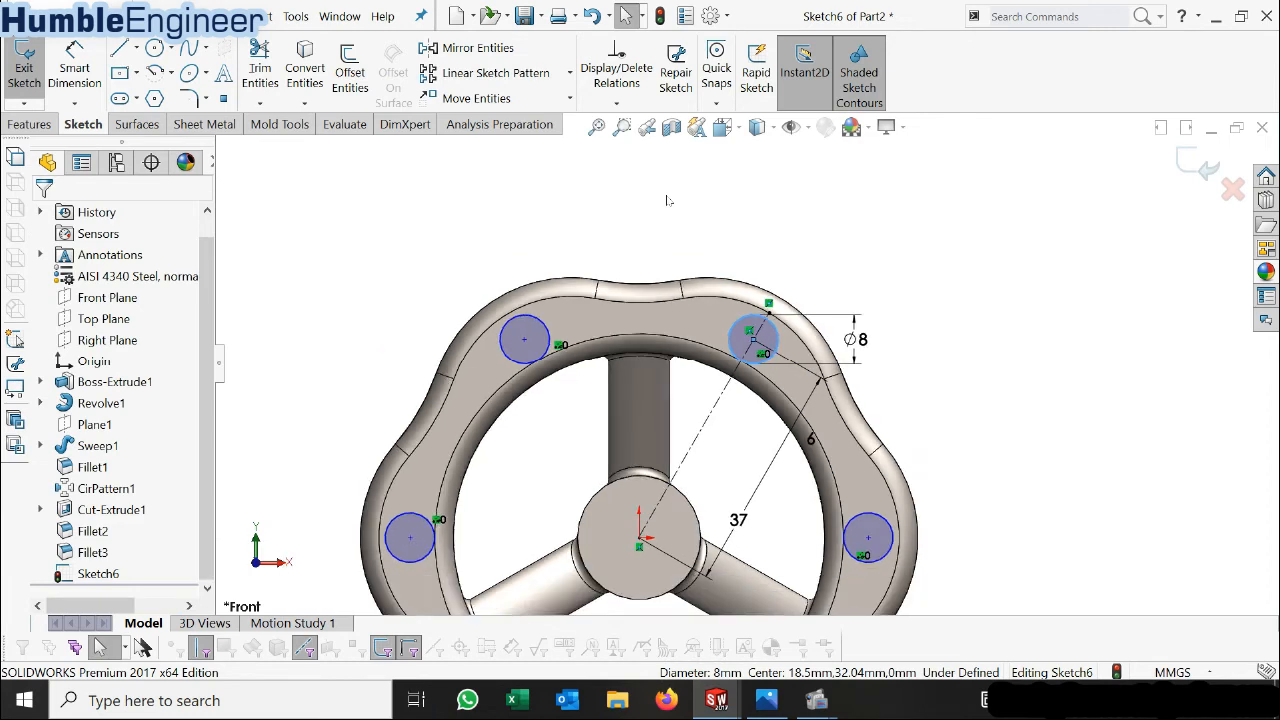
Fully define the circle pattern by making its centre point coincident with the origin.
left_click_drag(591, 345, 467, 259)
left_click(533, 551)
scroll(655, 455, "up", 3)
scroll(655, 455, "down", 5)
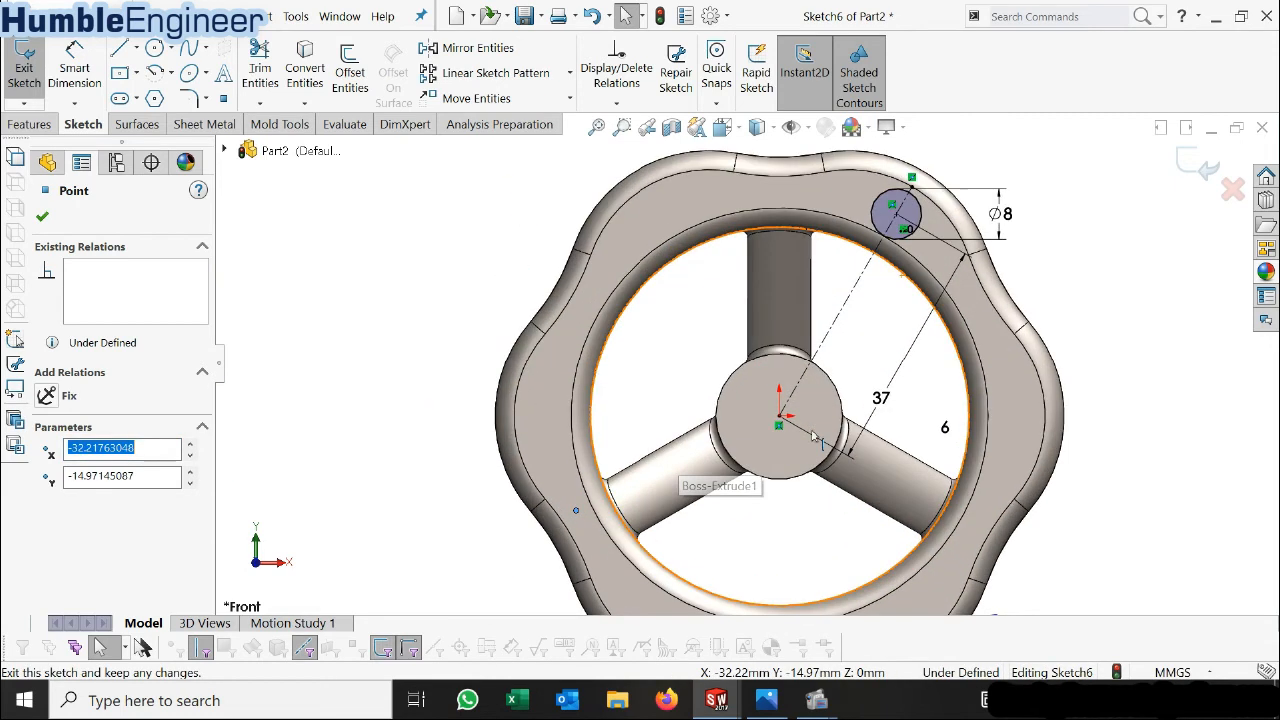
left_click(780, 420, "ctrl")
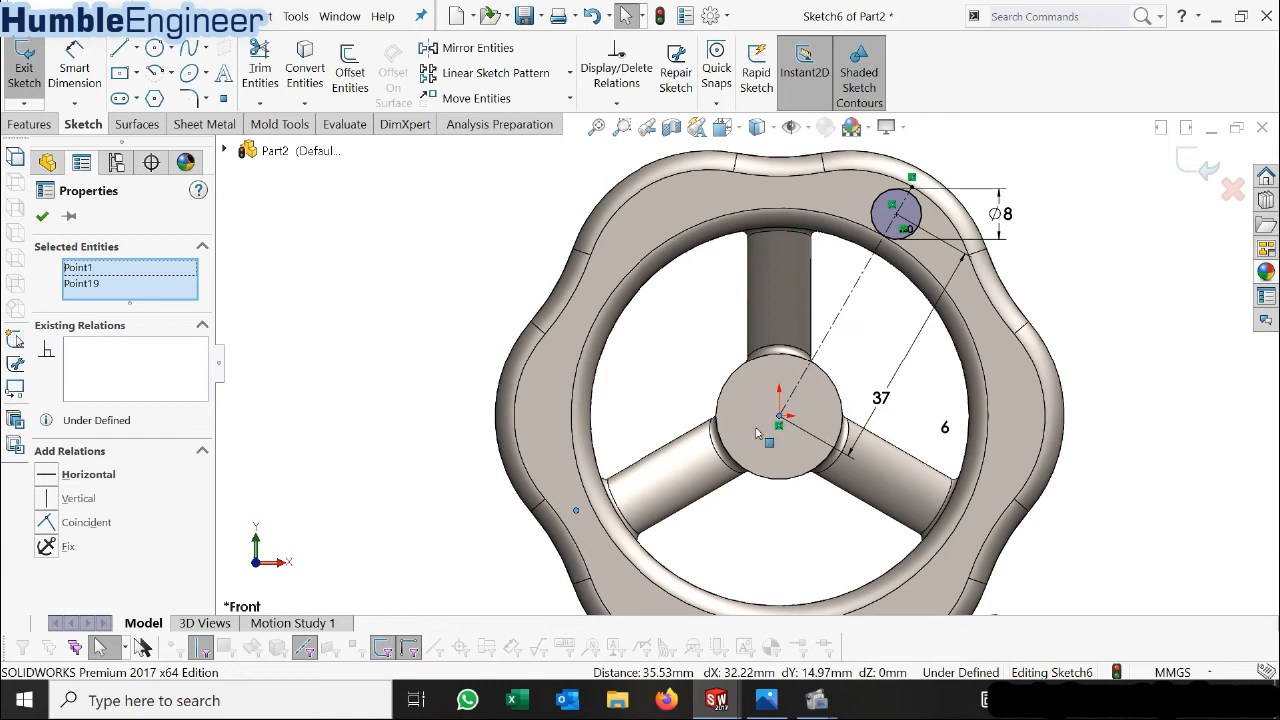
left_click(55, 522)
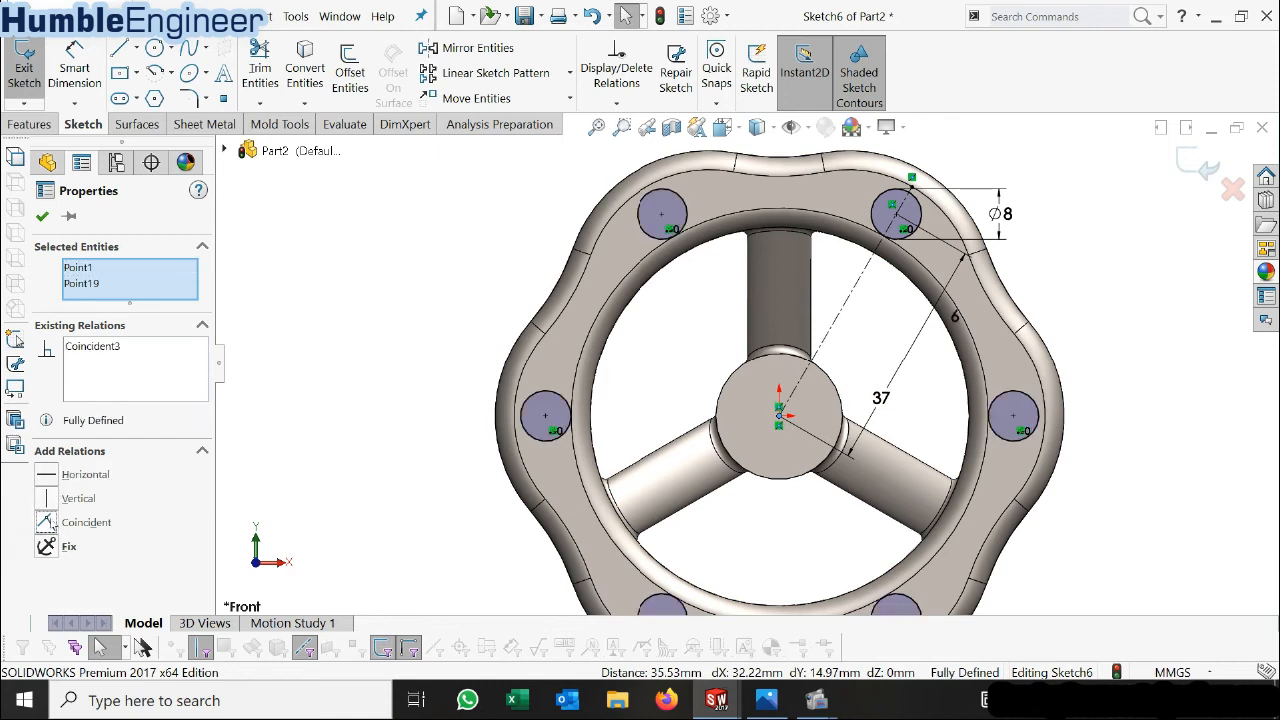
left_click(1056, 265)
Cut-extrude the six patterned circles through the rim's front wall with the Up To Next end condition and view the holes at an angle.
scroll(1055, 265, "up", 3)
scroll(917, 311, "down", 2)
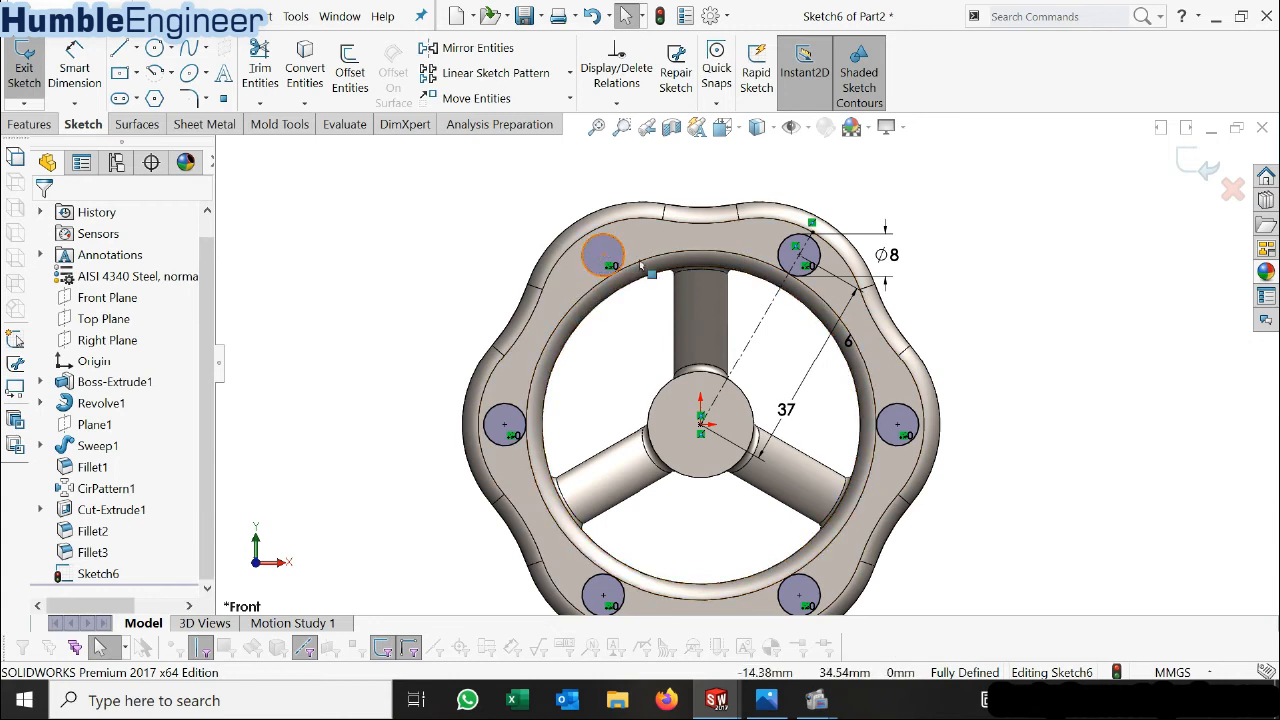
left_click(31, 124)
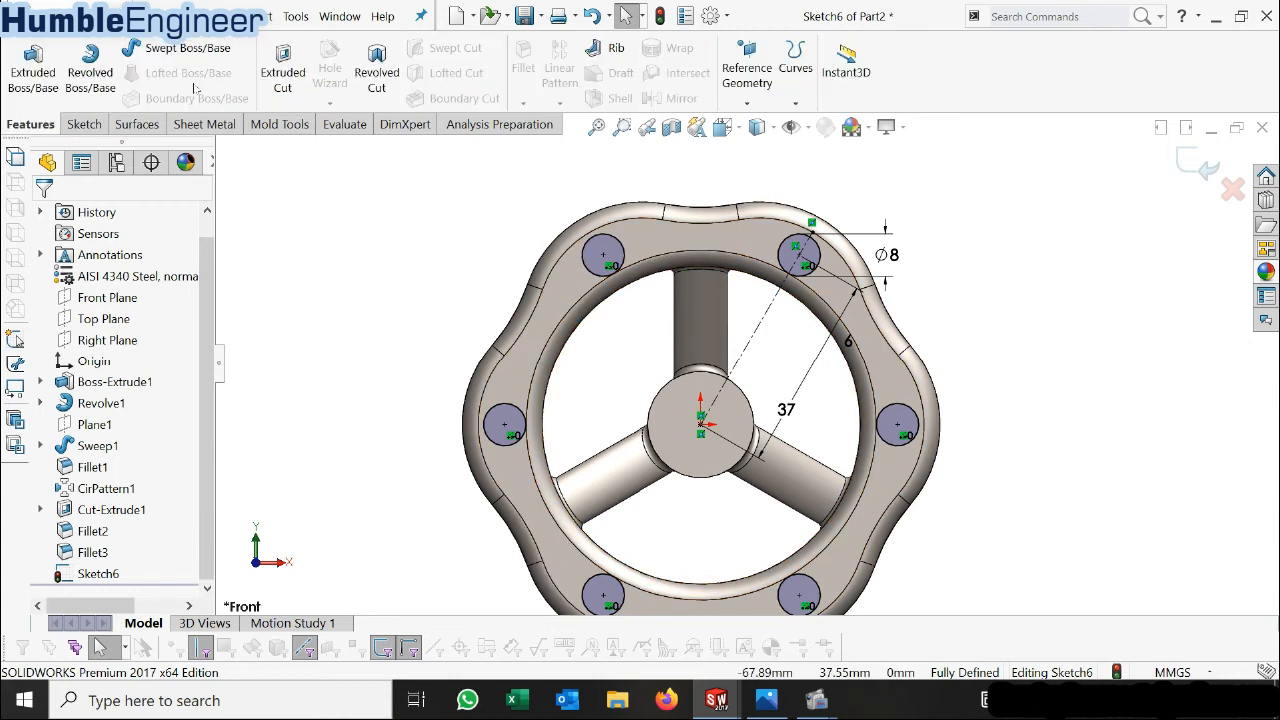
left_click(290, 64)
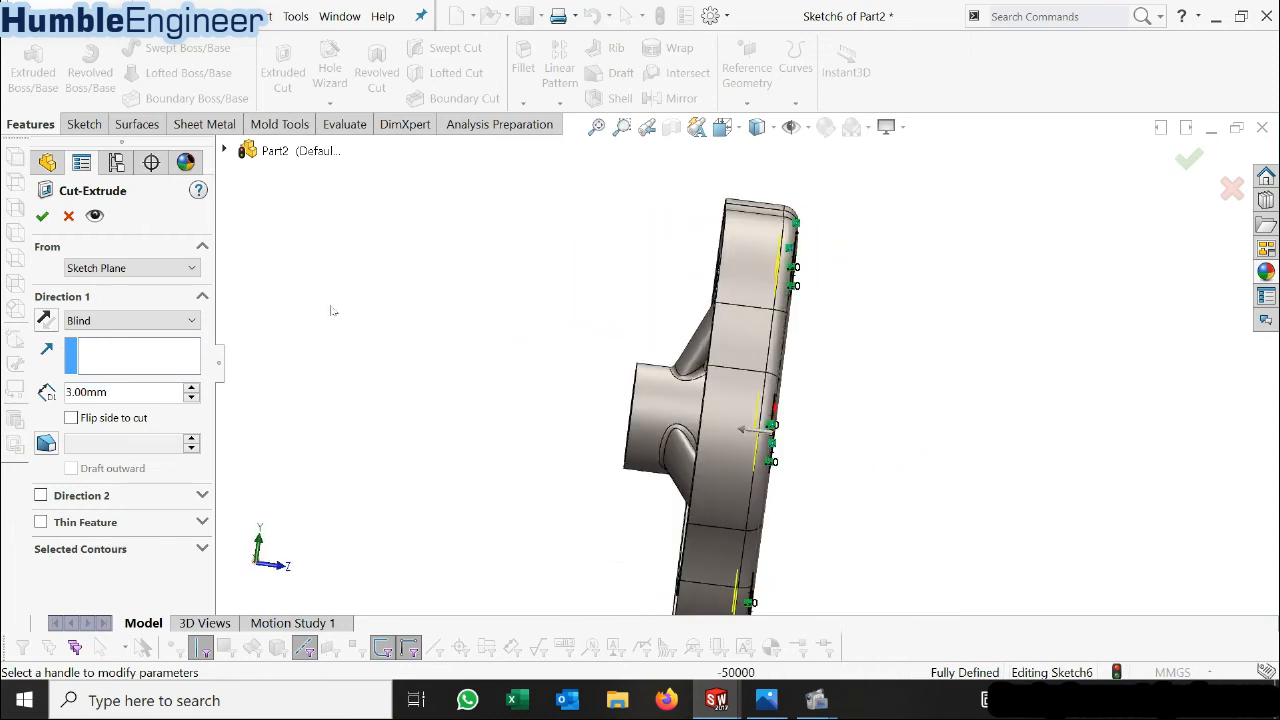
left_click(185, 321)
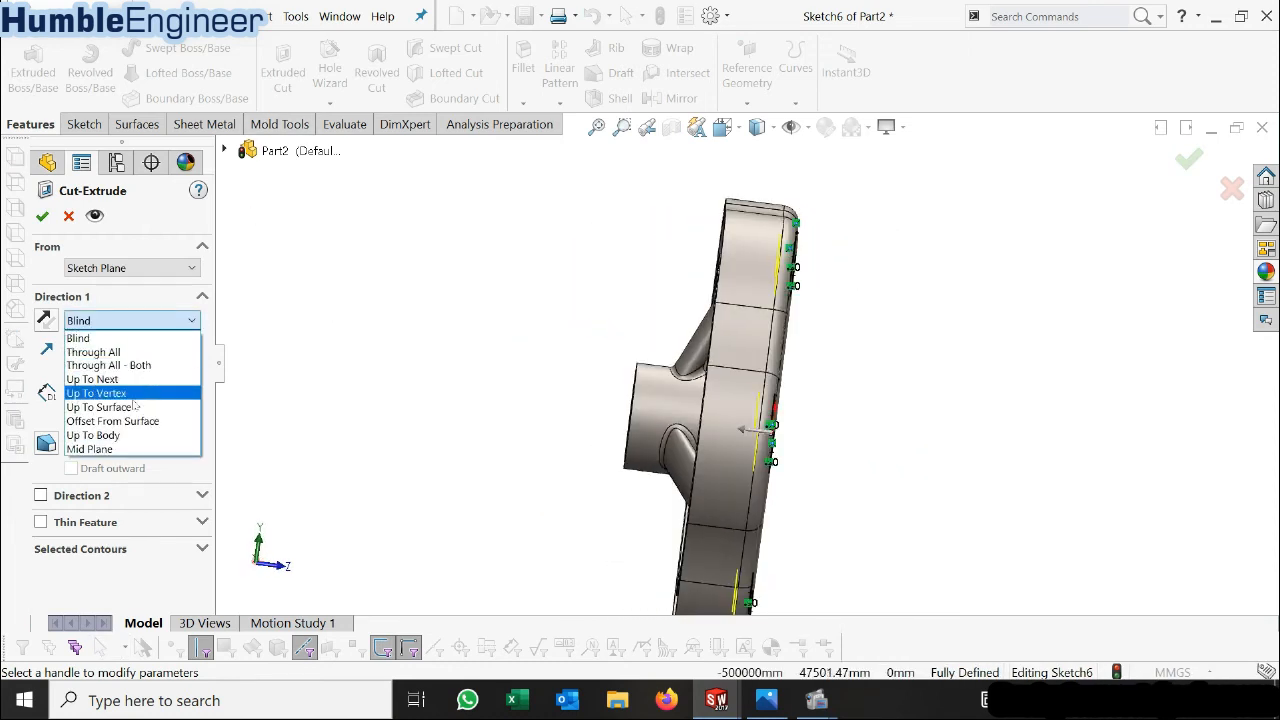
left_click(110, 379)
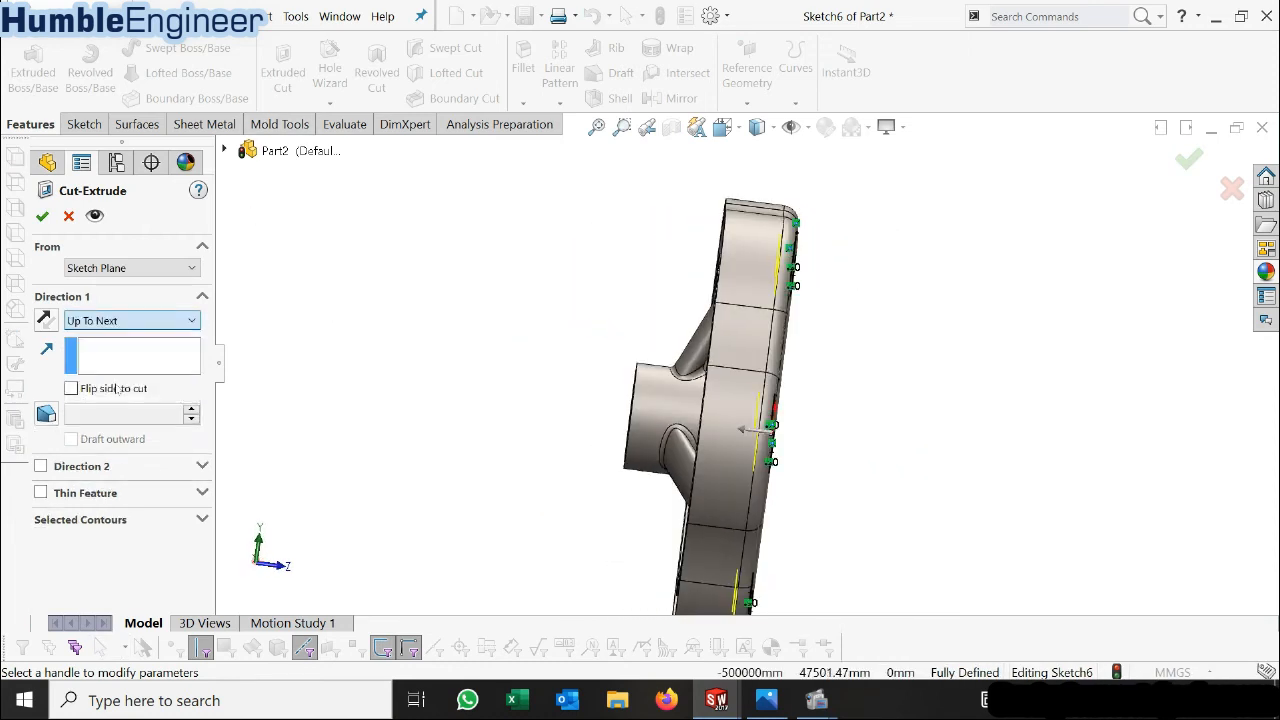
left_click(42, 216)
middle_click_drag(817, 307, 738, 340)
scroll(737, 349, "down", 2)
middle_click_drag(769, 466, 706, 481)
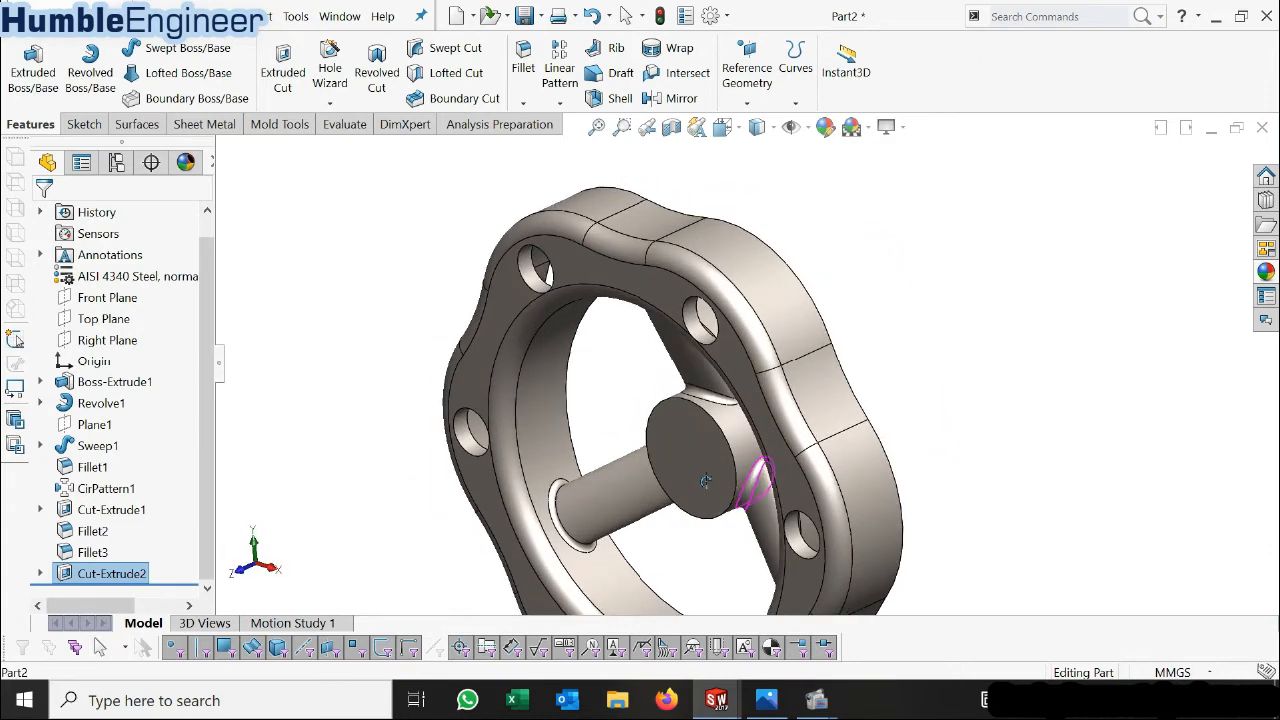
key("space")
left_click(688, 344)
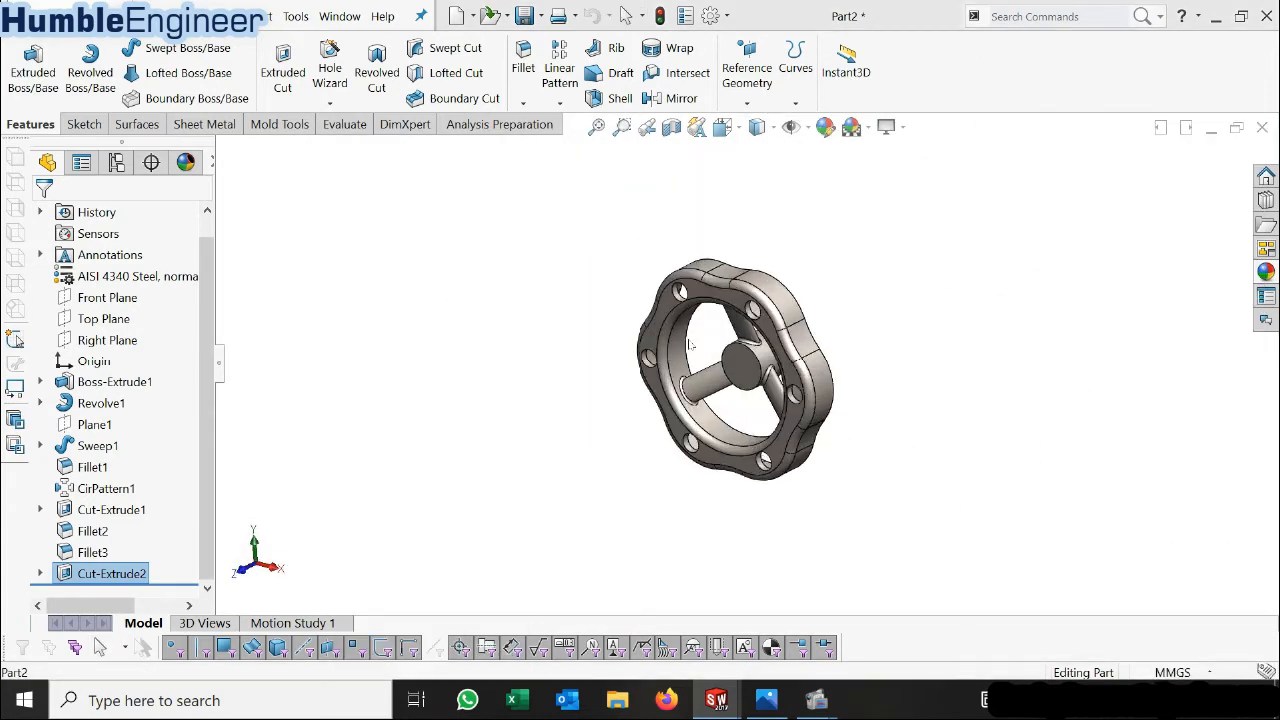
Check the dimensions of the tapered square hole through the hub in the knob handle reference drawing.
left_click(768, 700)
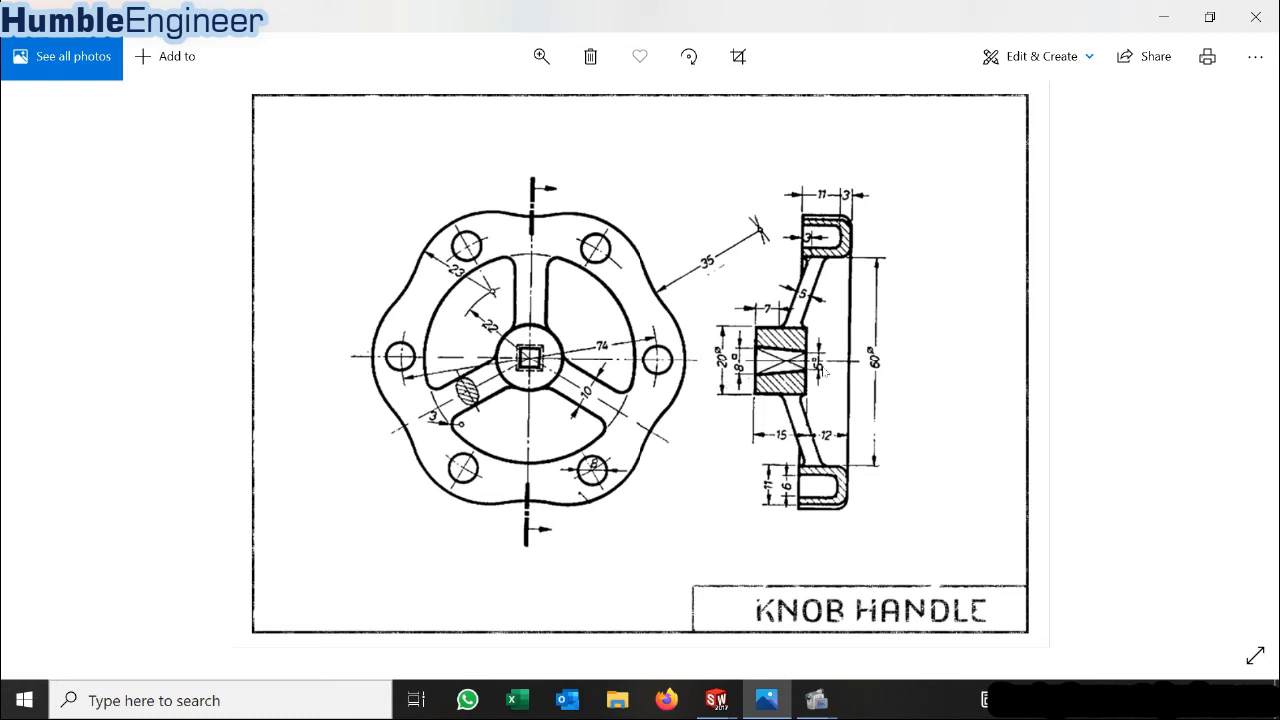
left_click(1152, 21)
scroll(790, 383, "down", 2)
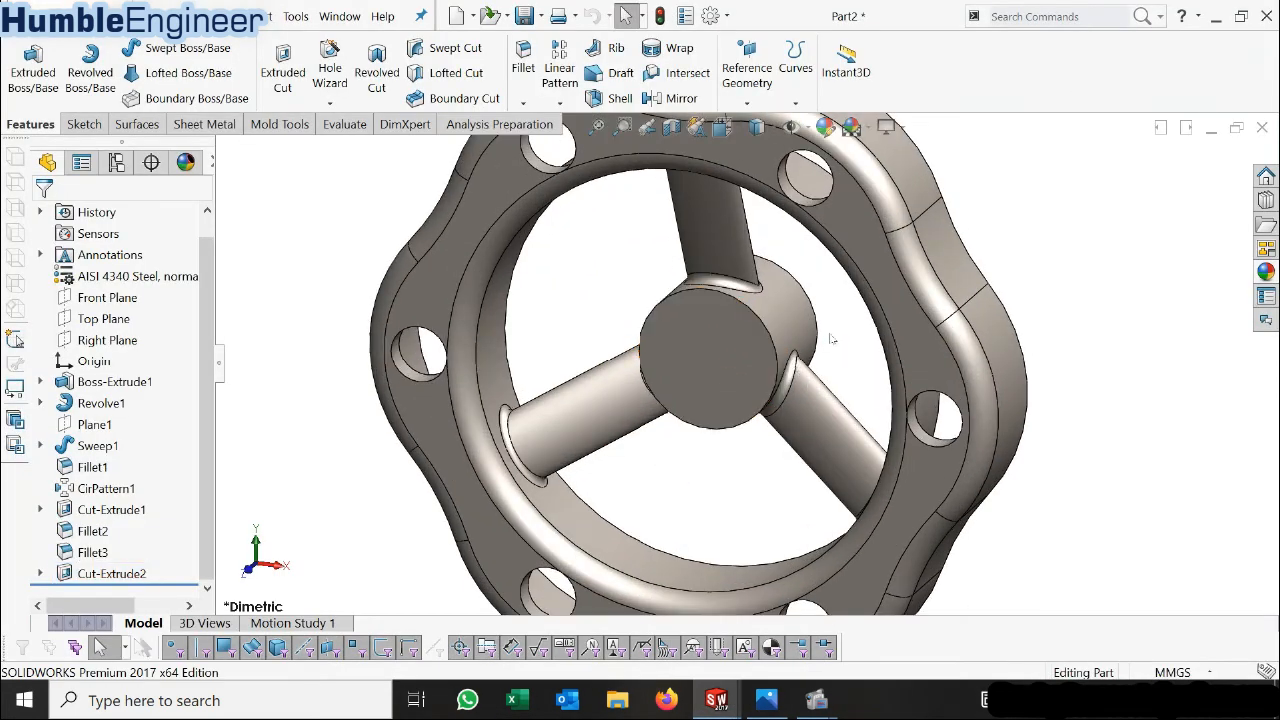
scroll(776, 272, "down", 3)
left_click(498, 143)
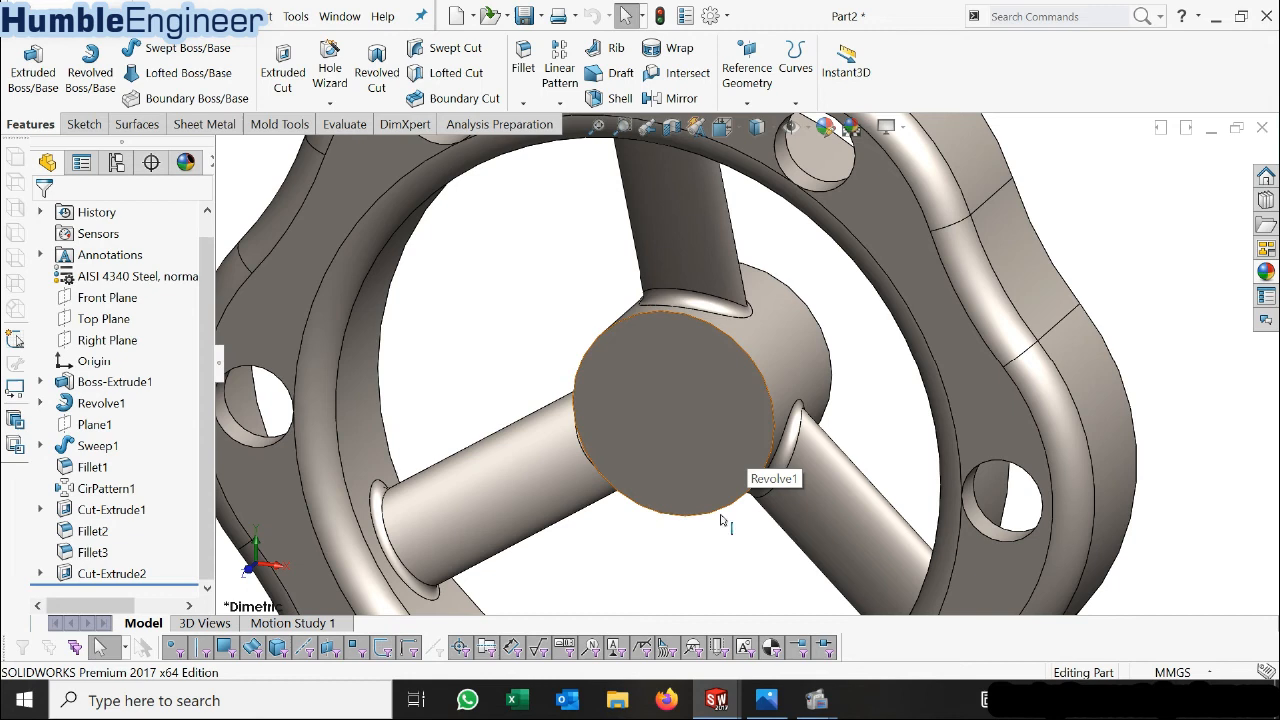
left_click(766, 700)
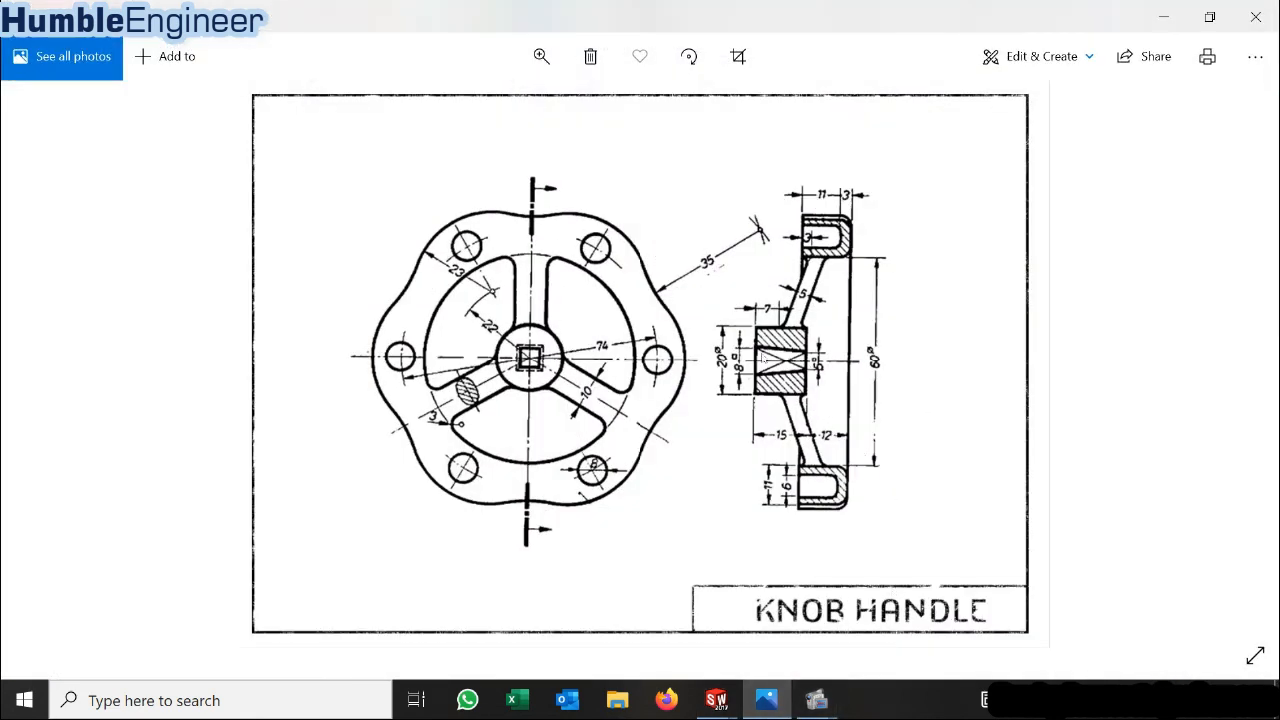
left_click(1161, 28)
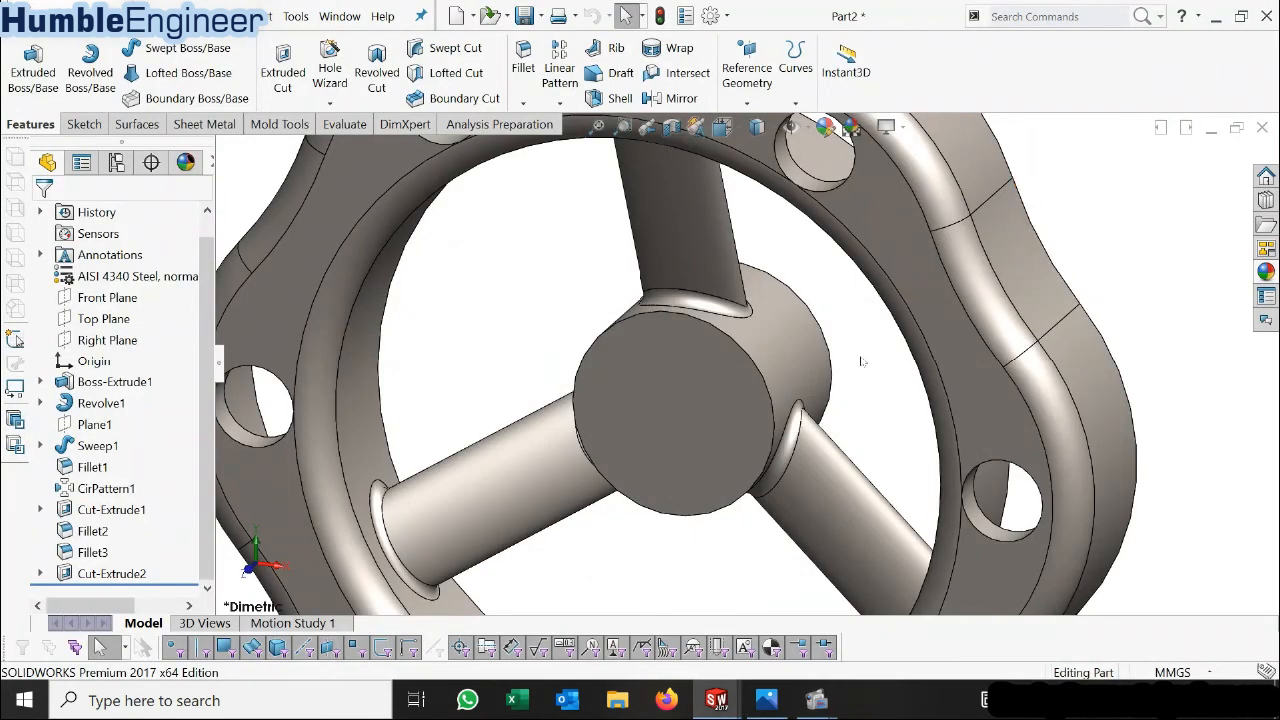
On the hub's front end face, sketch a centre rectangle about 8.6 by 6.7 mm centred on the origin.
left_click(722, 397)
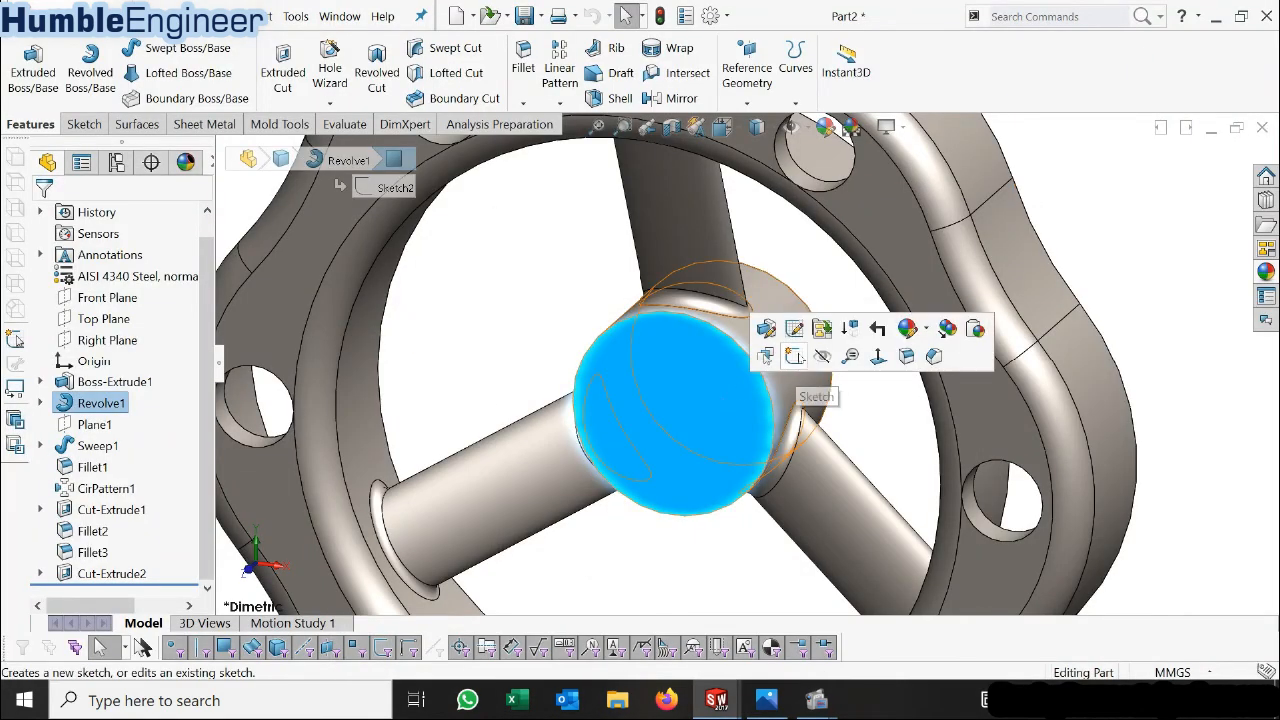
left_click(799, 360)
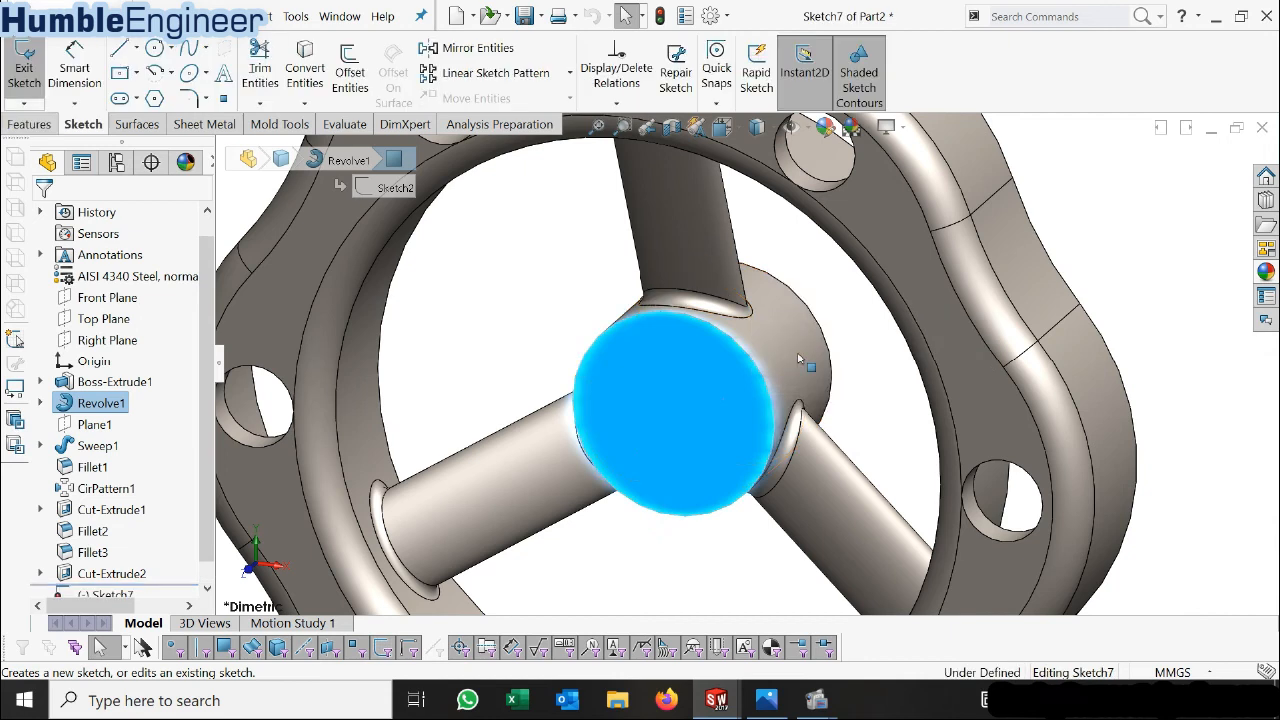
left_click(119, 73)
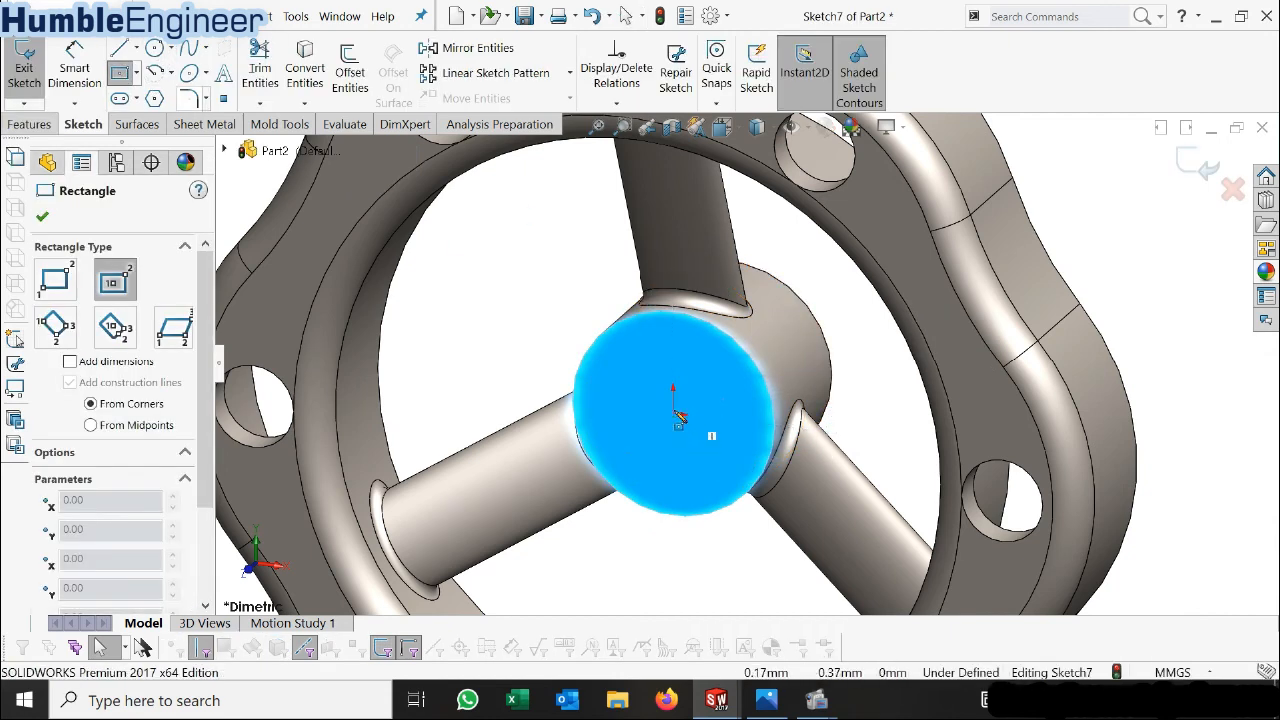
left_click(675, 412)
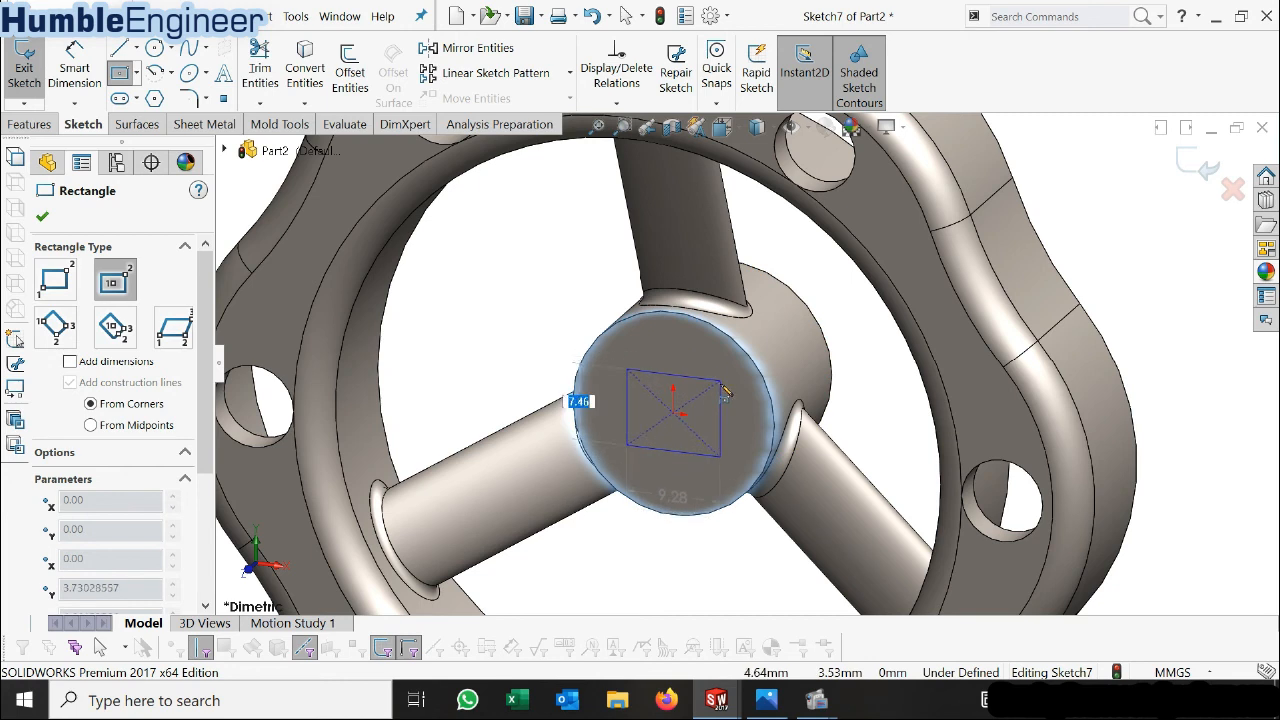
left_click(717, 384)
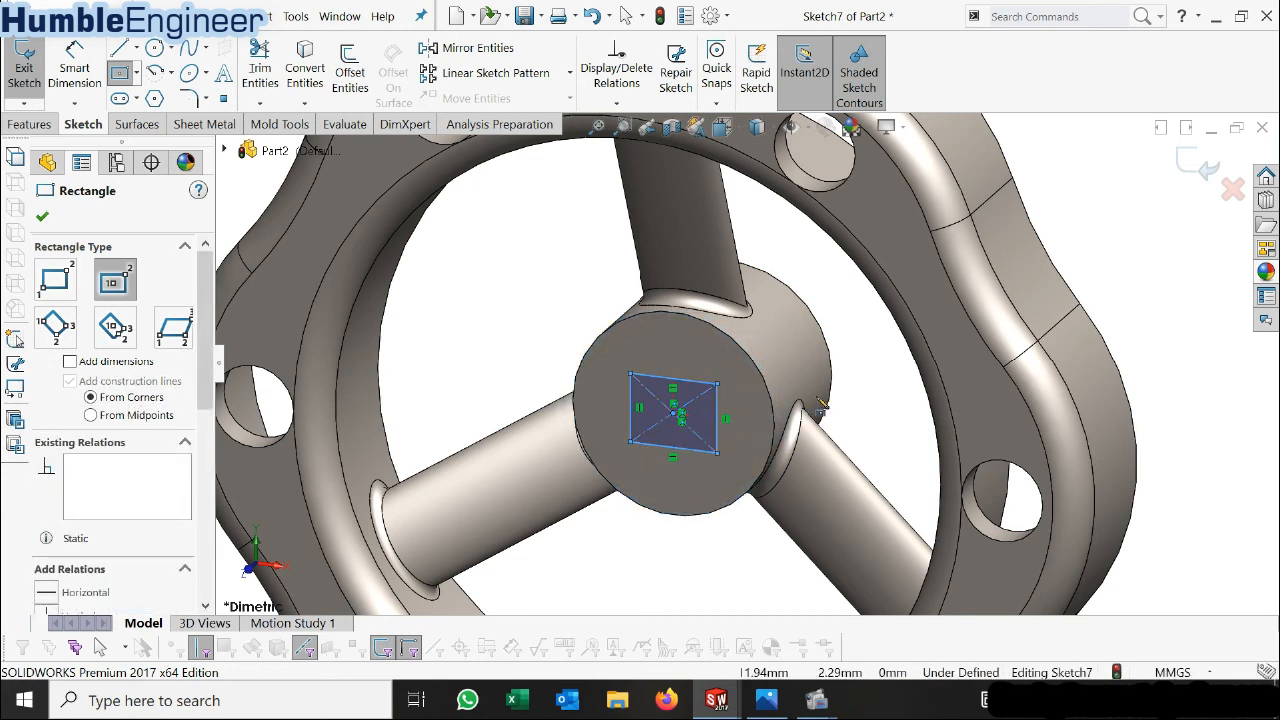
key("Escape")
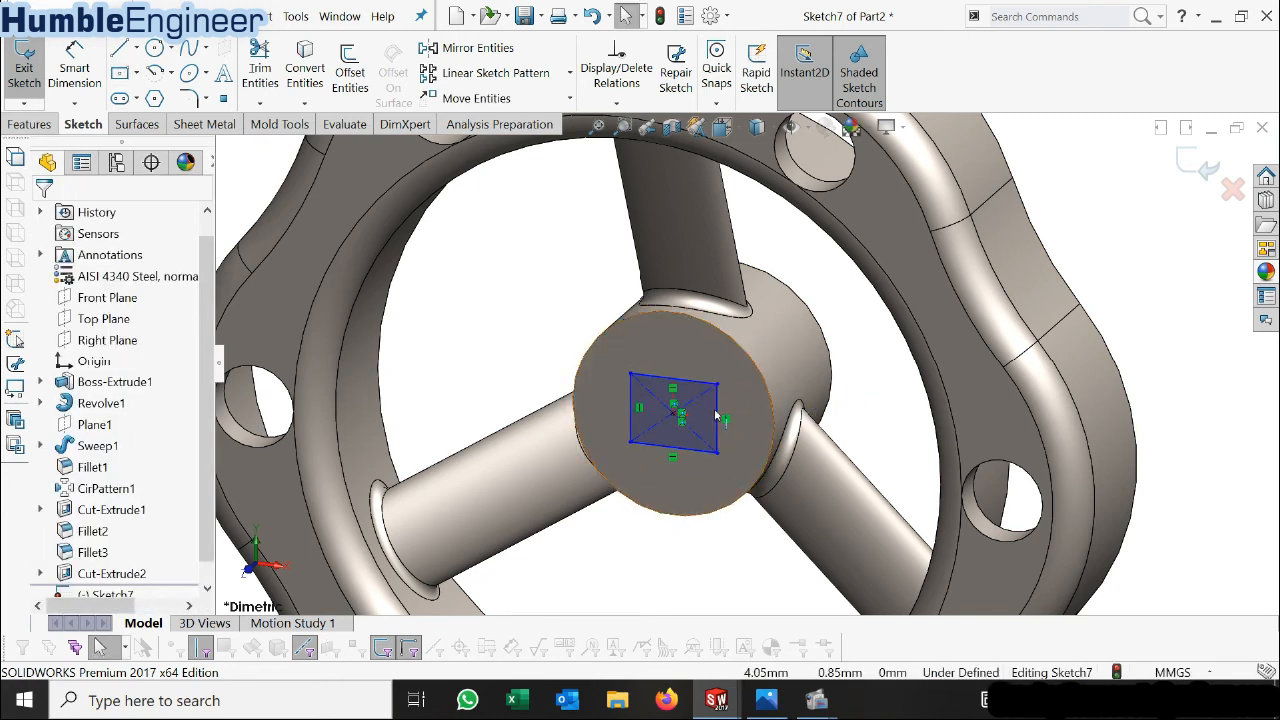
Dimension the rectangle's vertical side and set it to 6 mm.
right_click(716, 414)
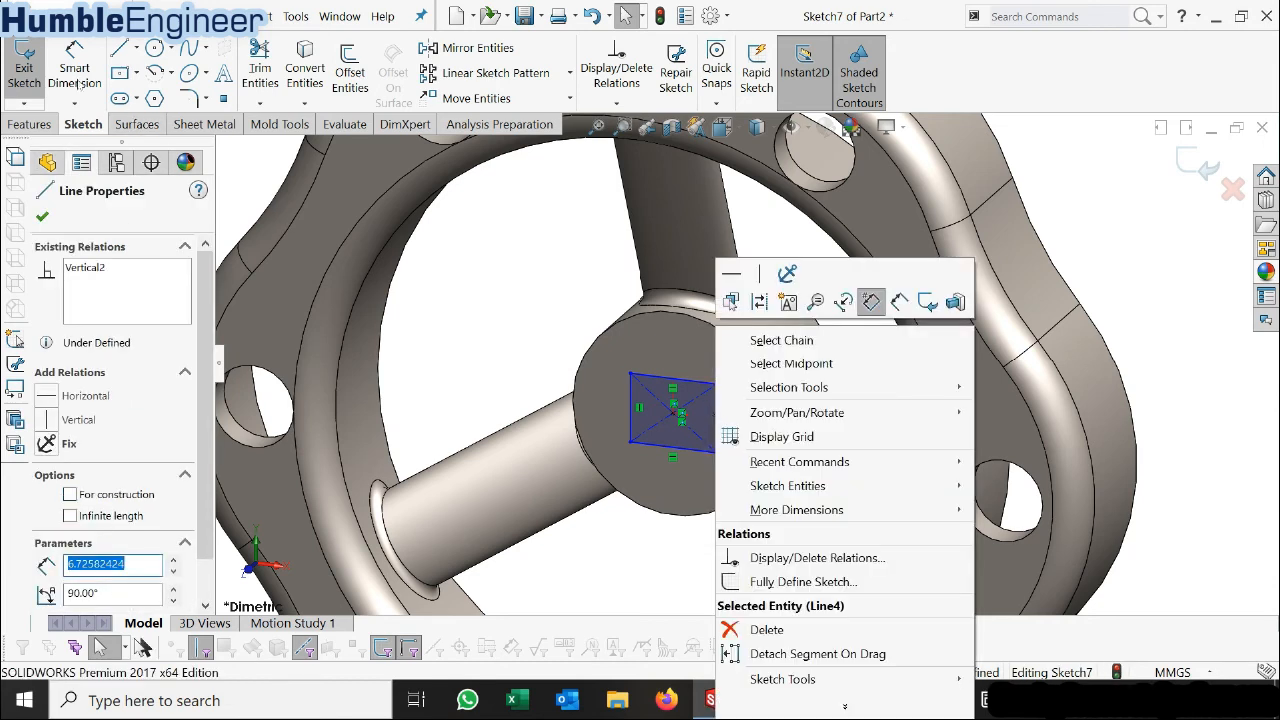
left_click(79, 86)
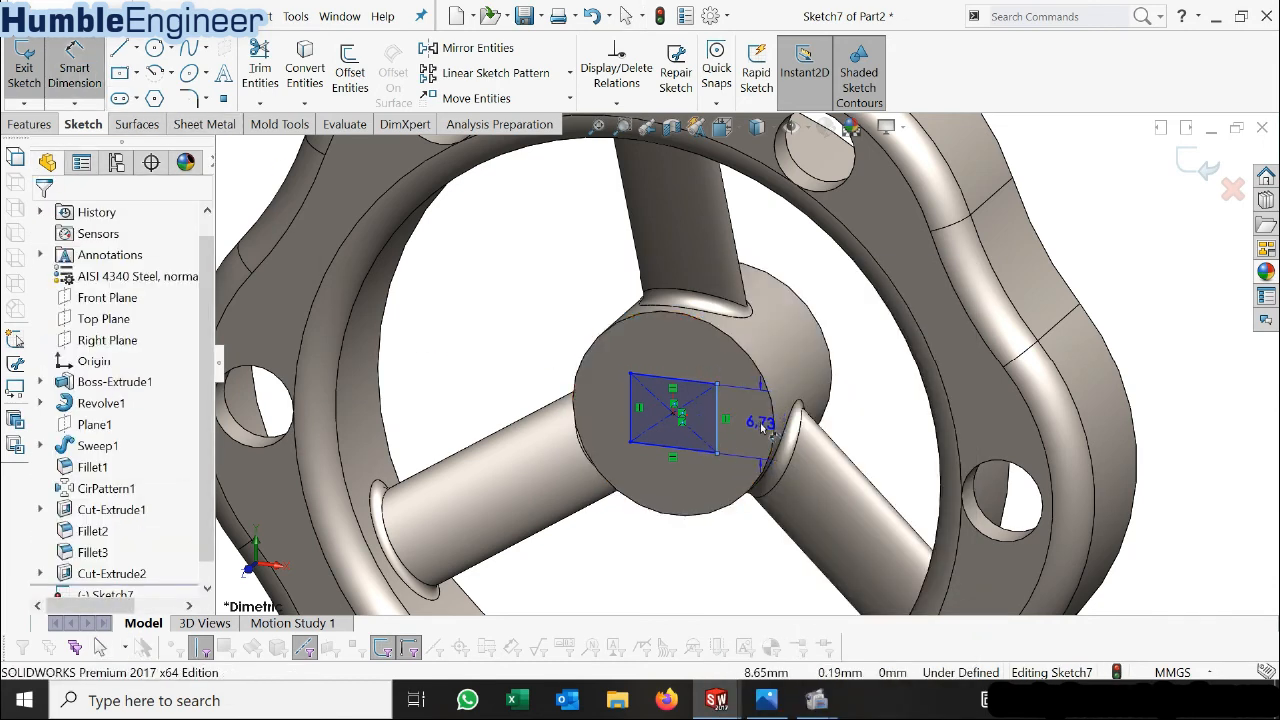
left_click(760, 425)
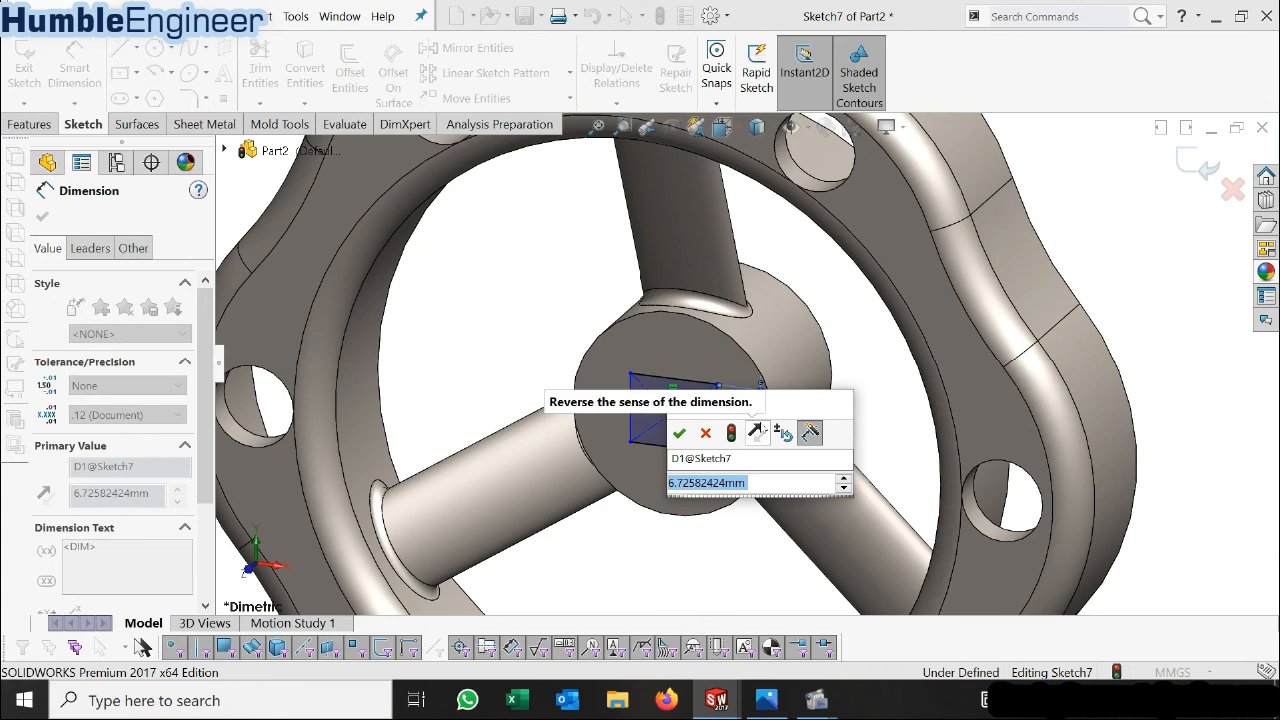
type("6")
key("Return")
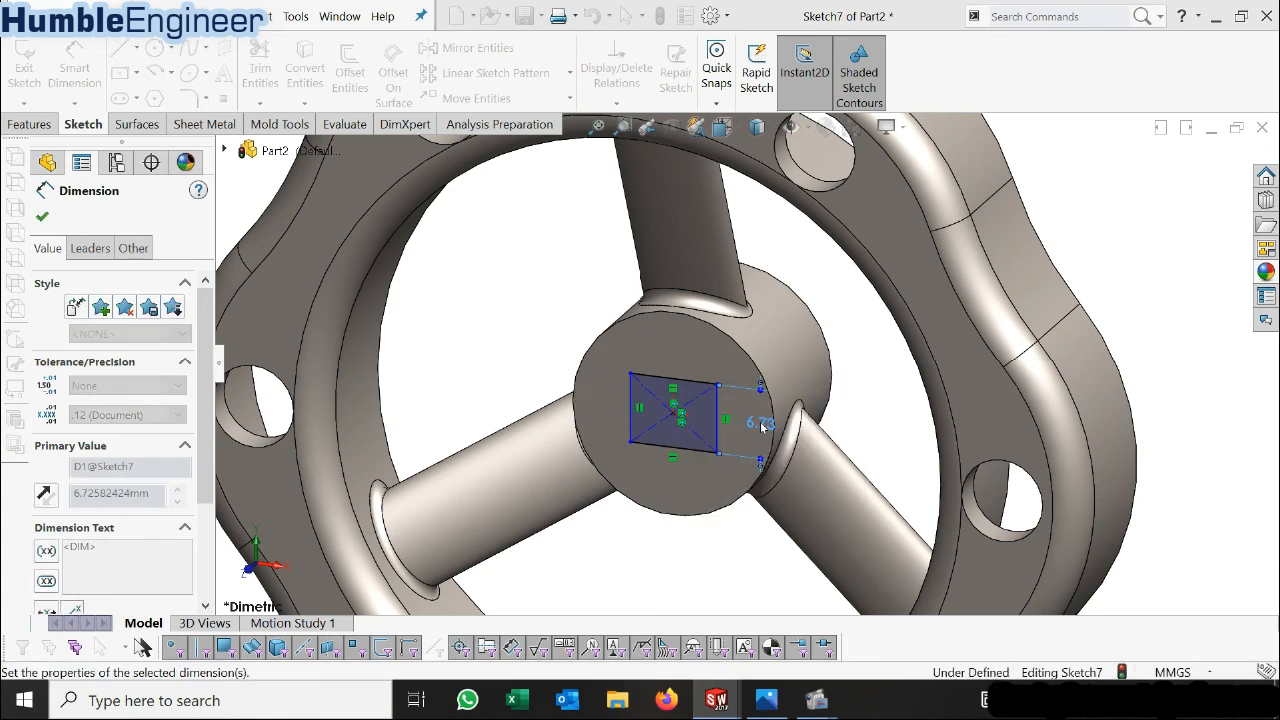
key("Escape")
scroll(752, 434, "down", 2)
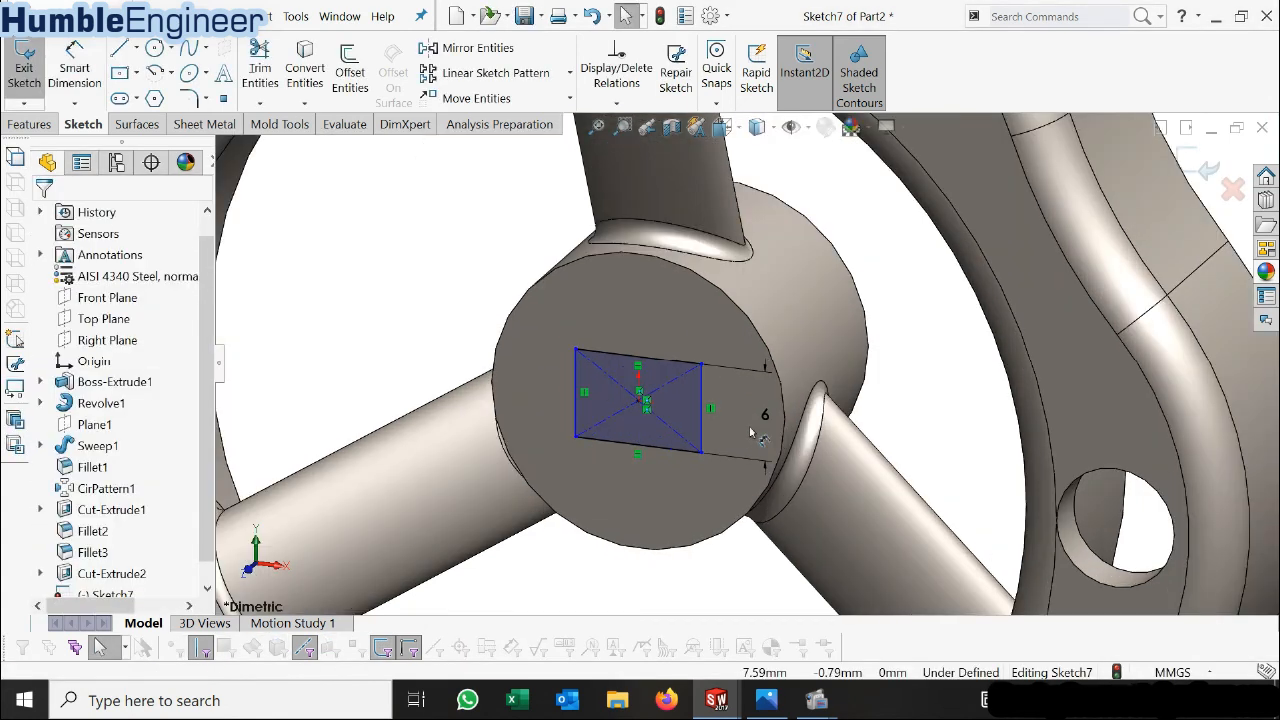
Make two adjacent sides of the 6 mm rectangle equal in length and close the sketch.
left_click(683, 456)
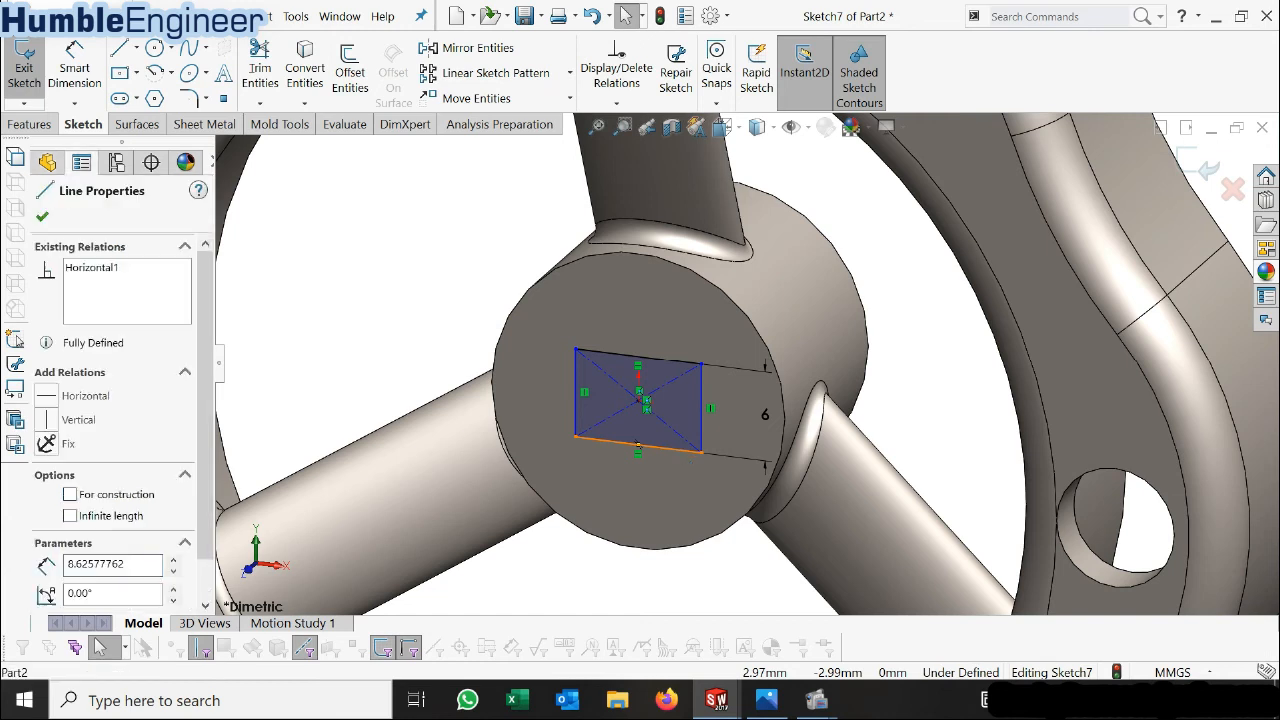
left_click(701, 443, "ctrl")
left_click(57, 596)
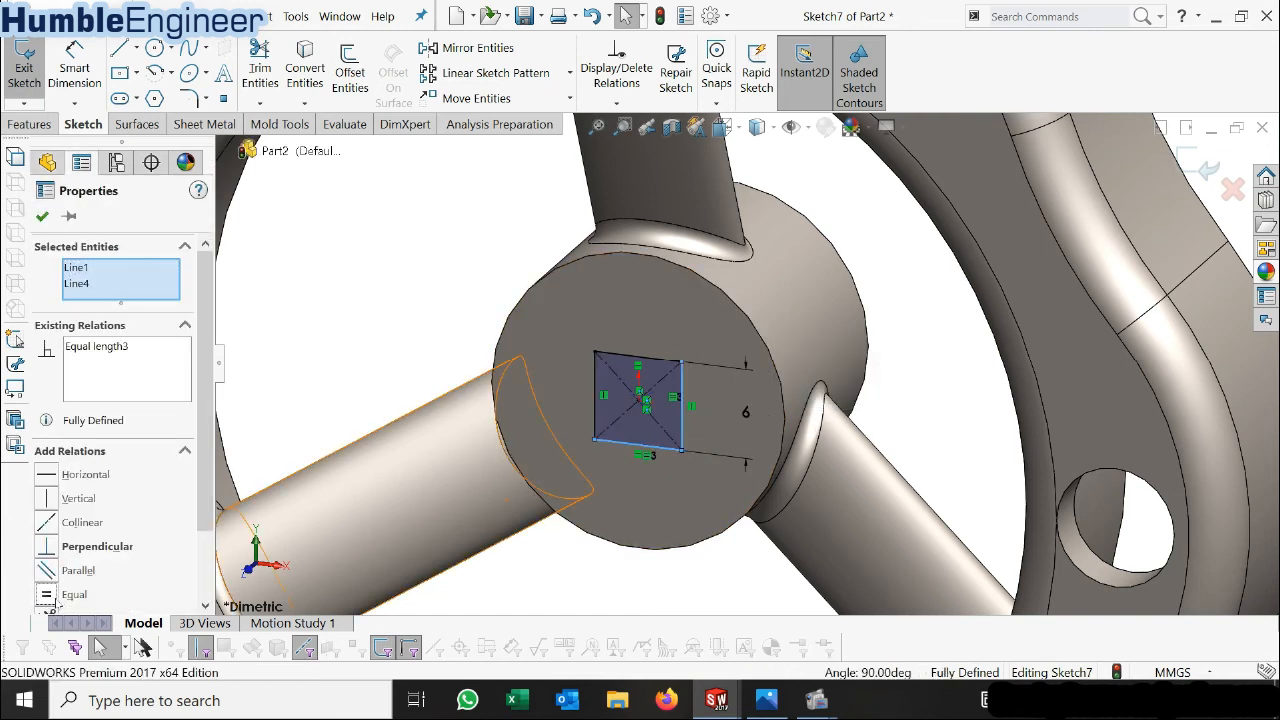
left_click(896, 343)
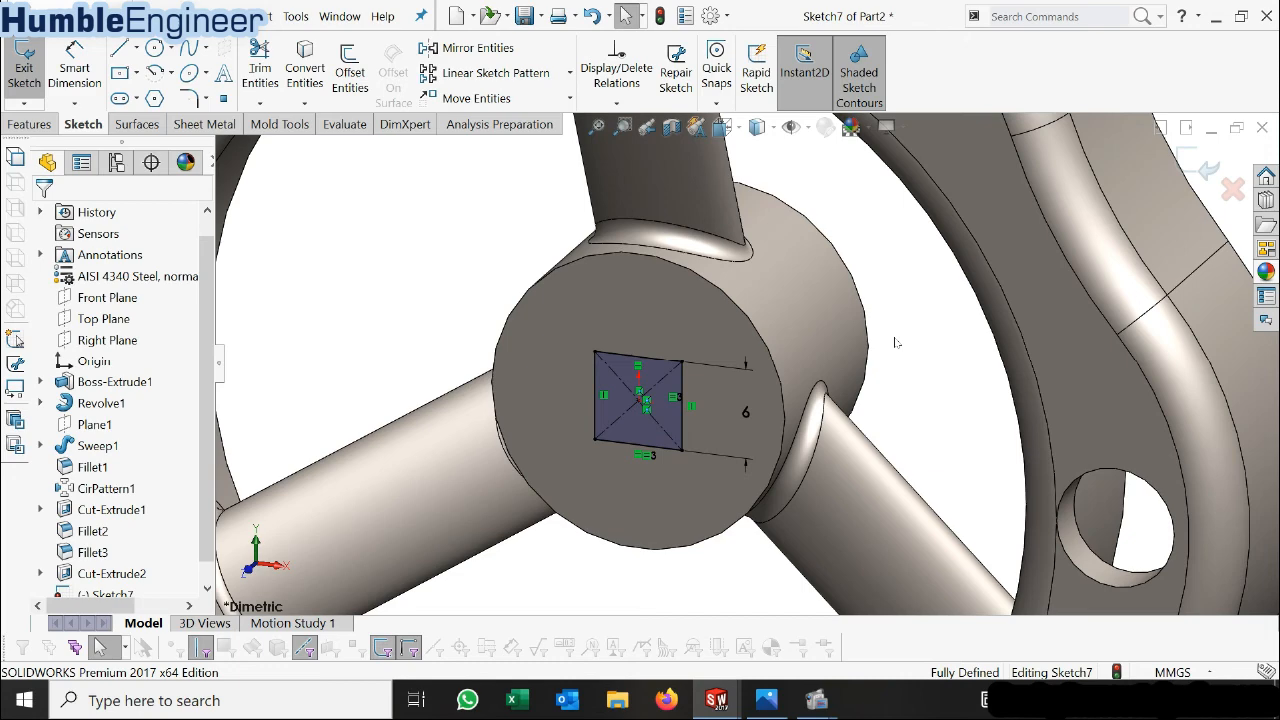
scroll(720, 373, "up", 3)
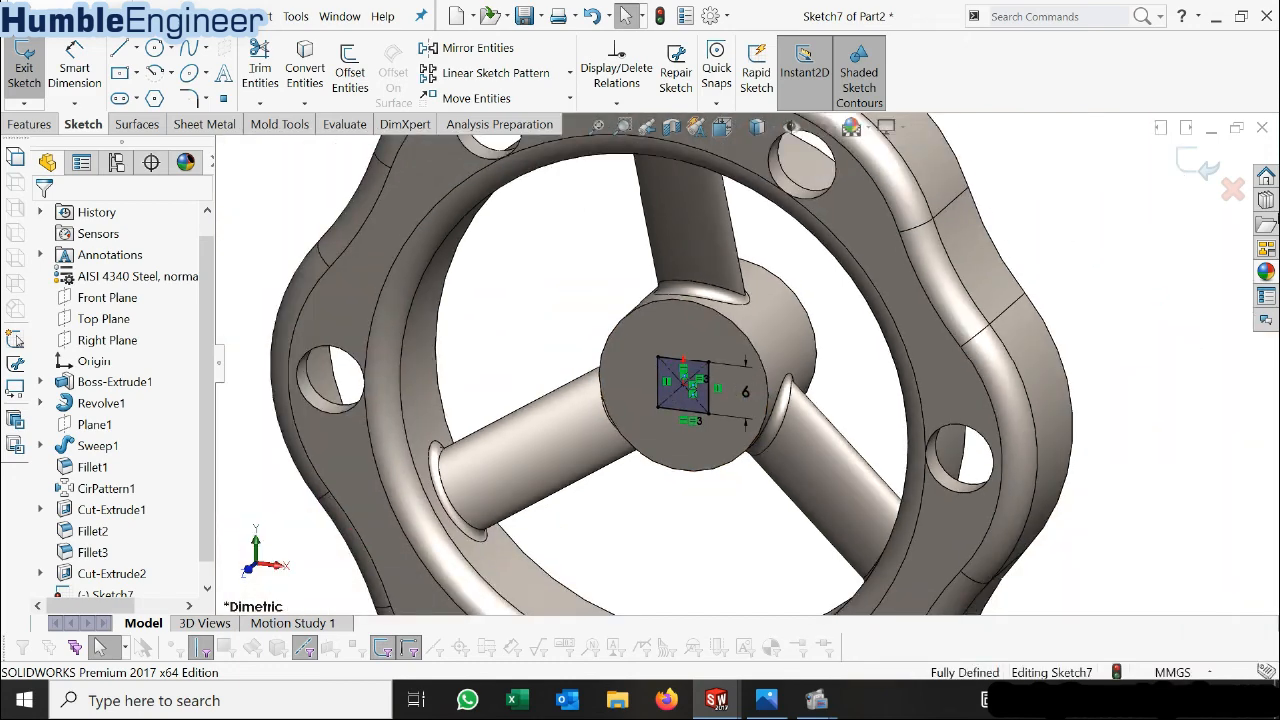
left_click(1210, 170)
On the hub's opposite end face, sketch a centre rectangle about 7.4 by 5.4 mm centred on the origin.
mouse_move(760, 330)
middle_mouse_down()
mouse_move(806, 330)
mouse_move(760, 320)
mouse_move(894, 278)
middle_mouse_up()
left_click(898, 284)
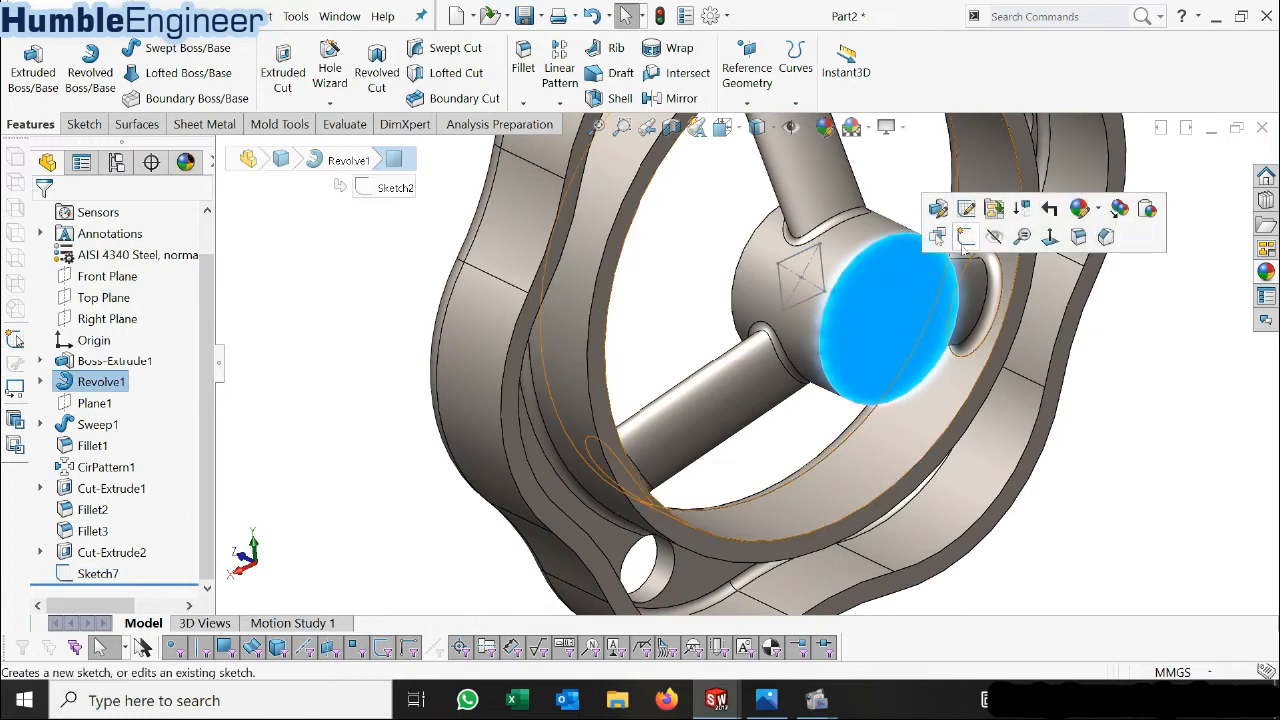
left_click(963, 238)
right_click(112, 593)
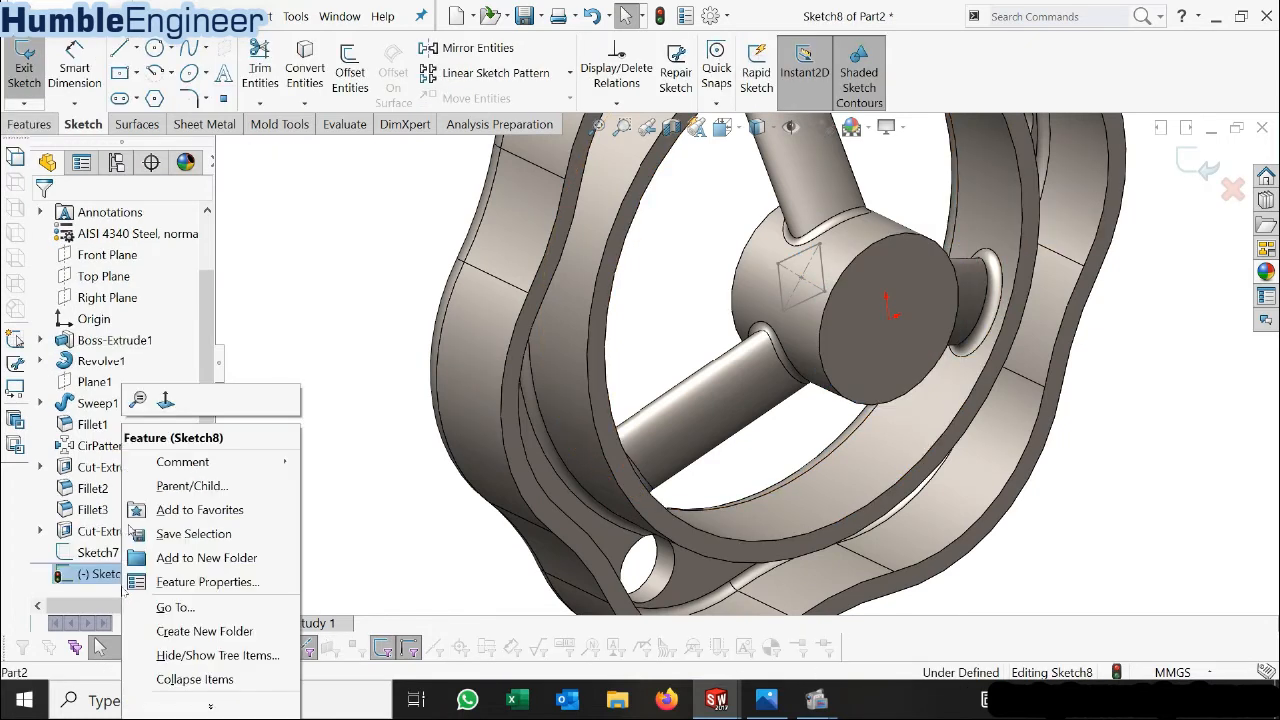
left_click(307, 180)
left_click(119, 73)
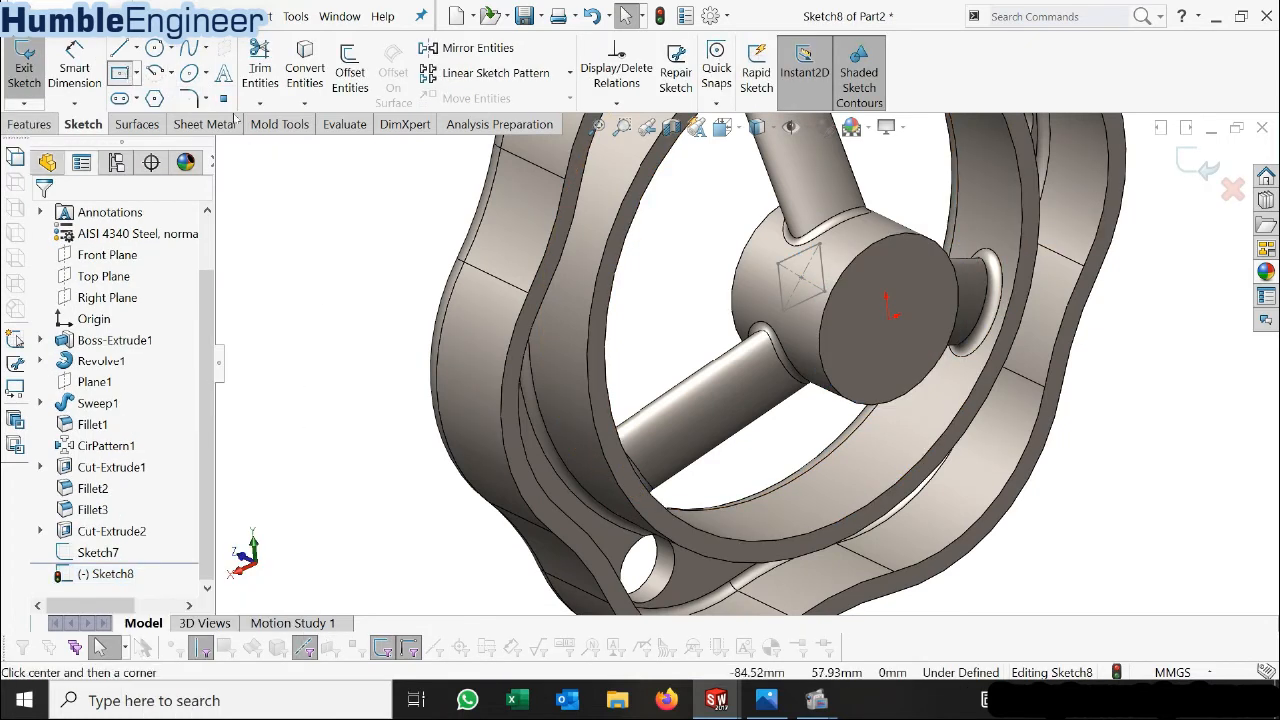
left_click(891, 321)
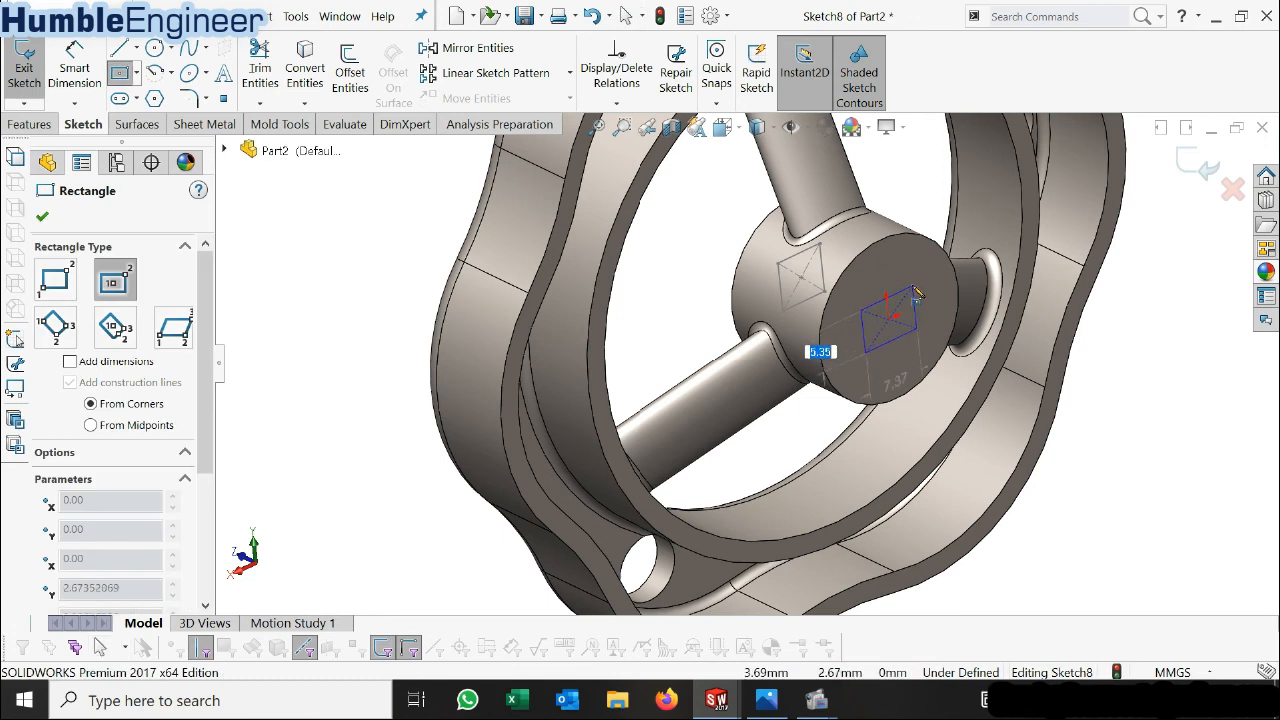
left_click(915, 290)
key("Escape")
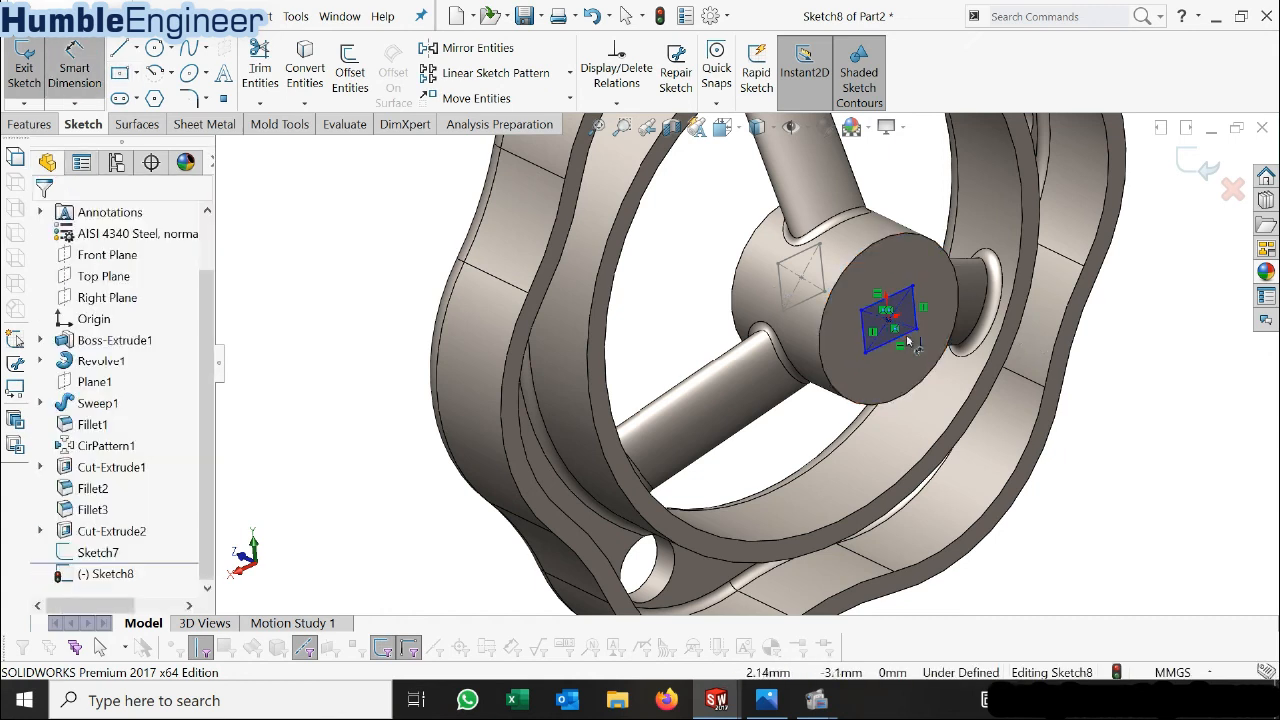
Dimension the horizontal side of the new rectangle and set it to 8 mm.
left_click(906, 341)
left_click(903, 422)
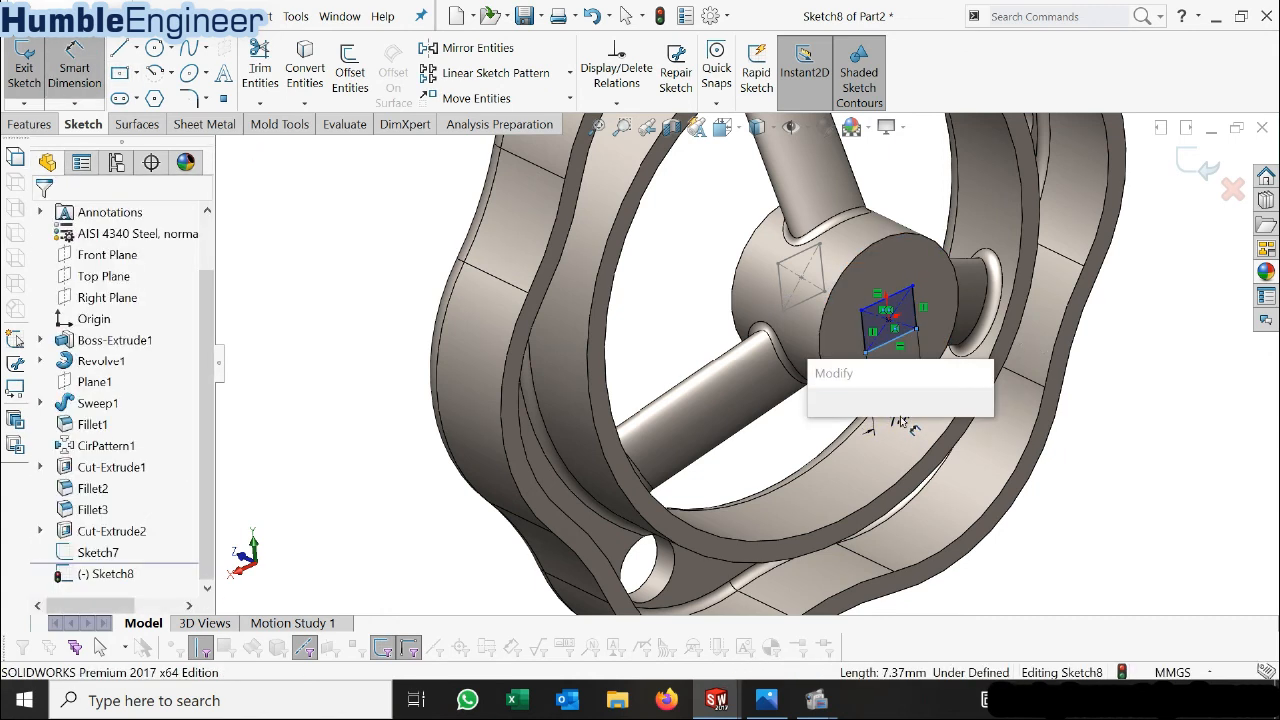
type("8")
key("Return")
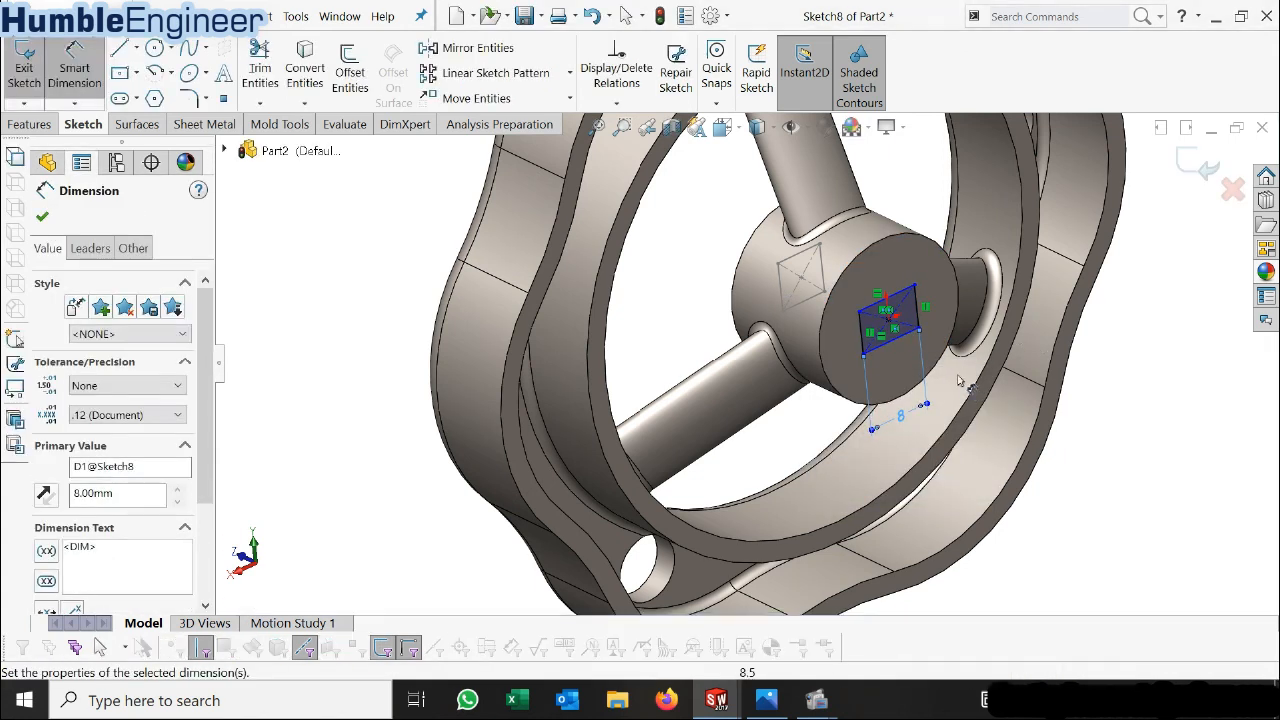
key("Escape")
Make two adjacent sides of the 8 mm rectangle equal in length and close the sketch.
left_click(907, 338)
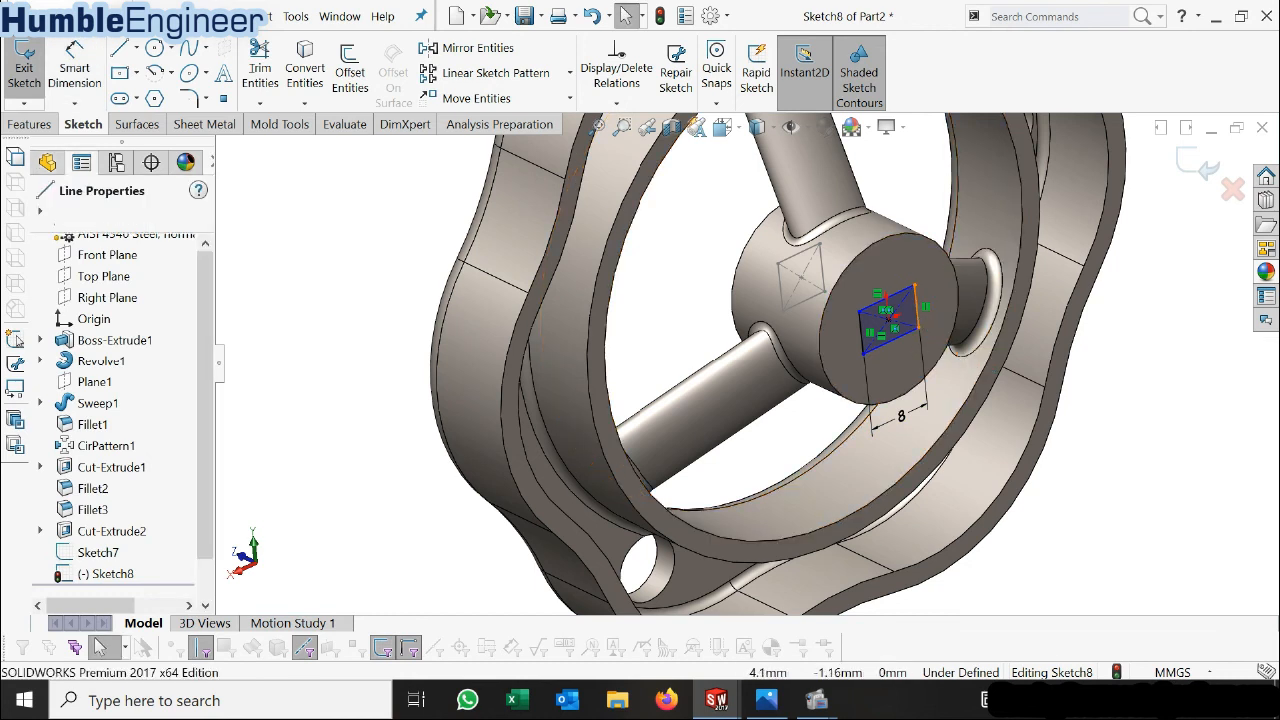
left_click(906, 341, "ctrl")
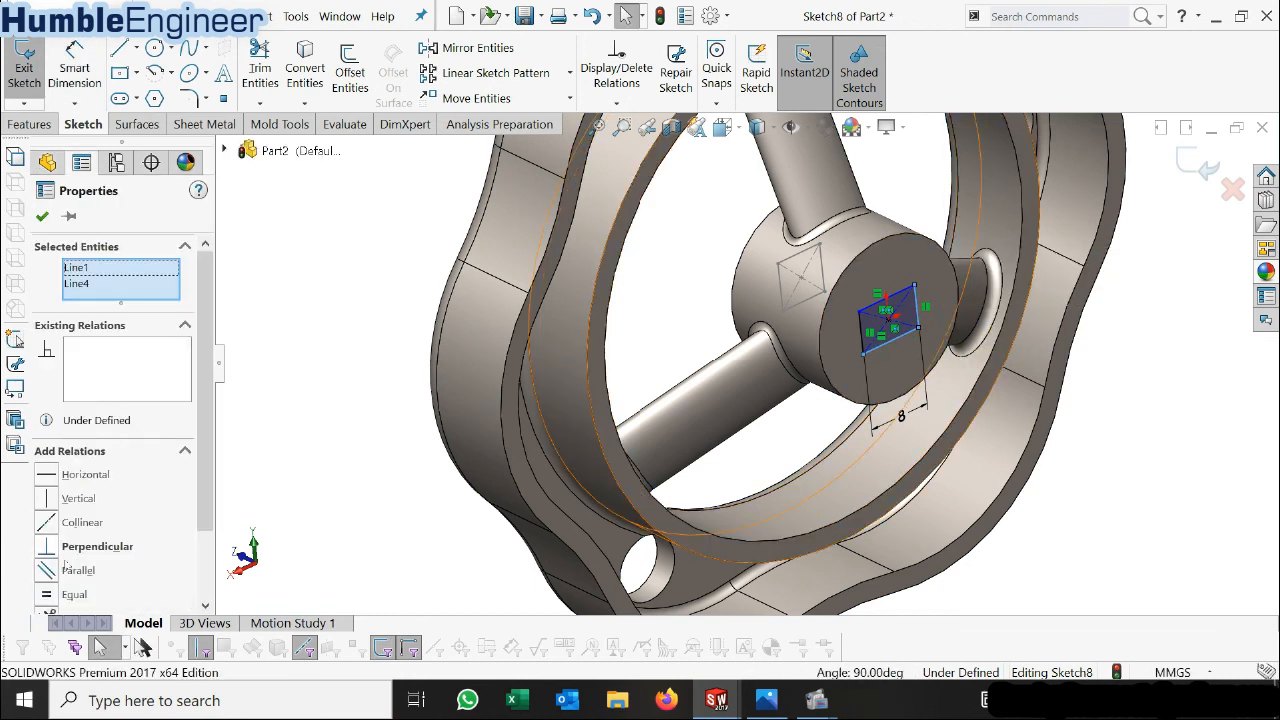
left_click_drag(202, 479, 202, 543)
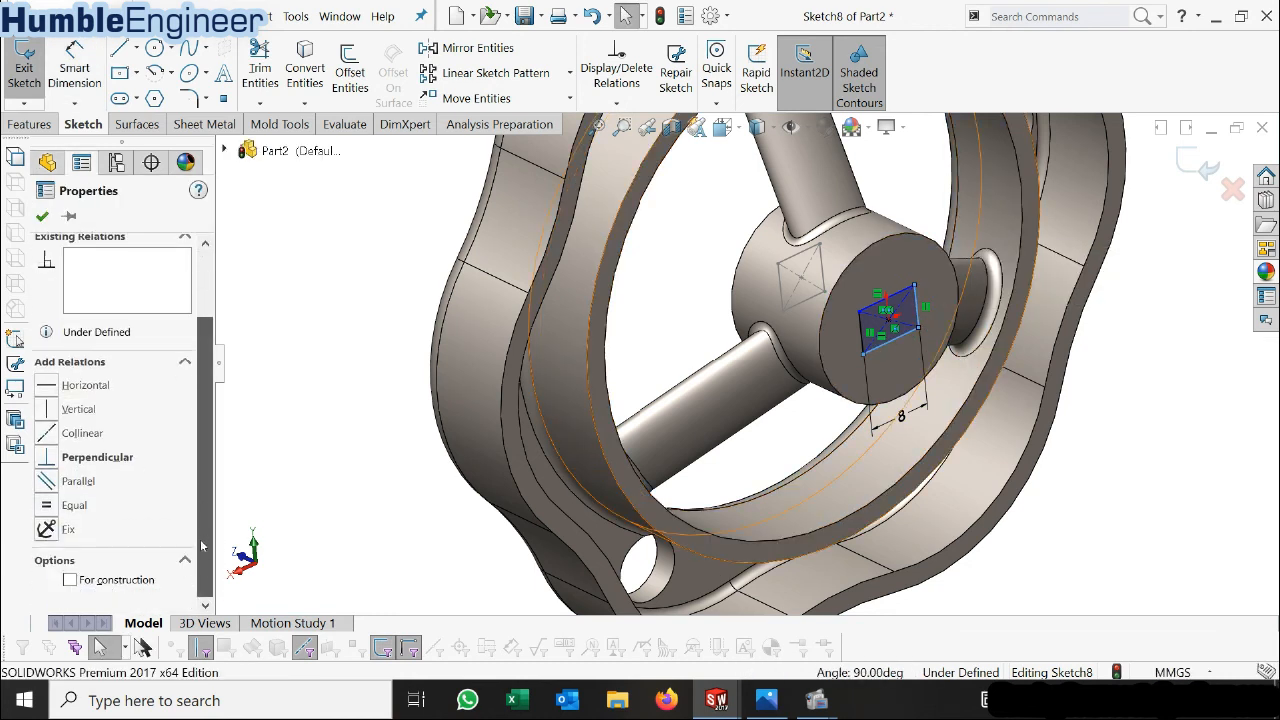
left_click(52, 507)
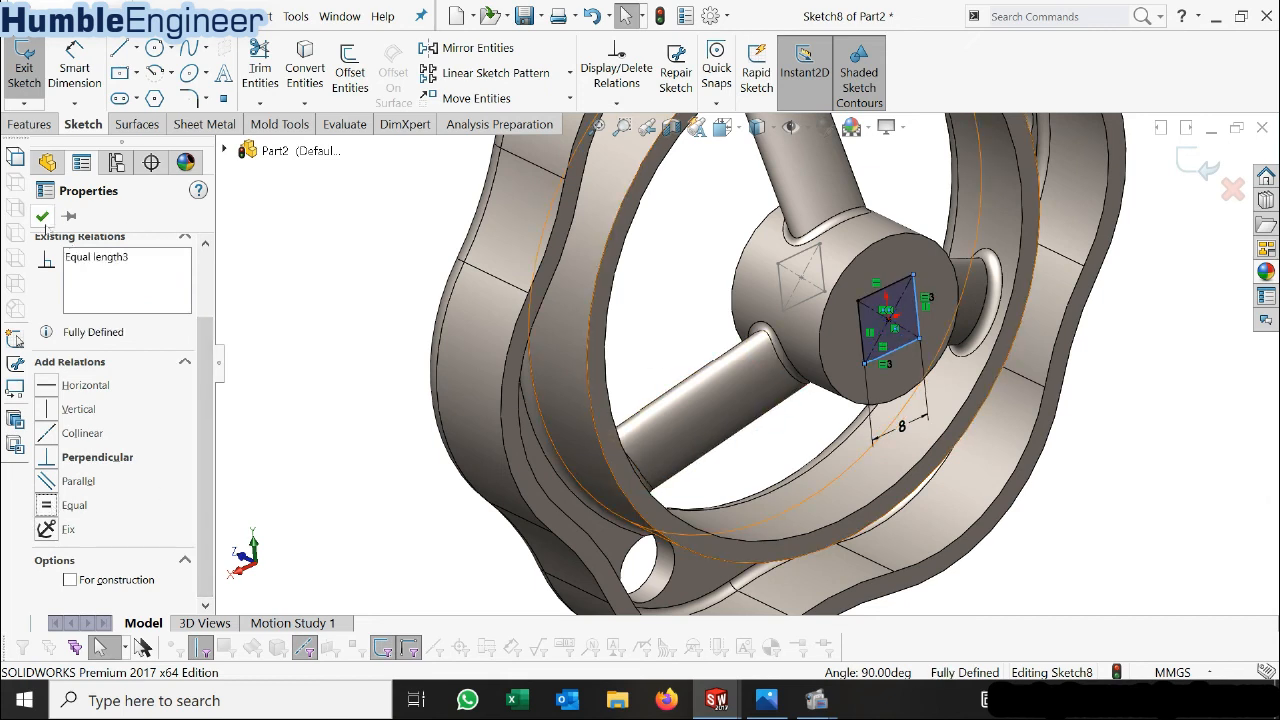
left_click(42, 217)
left_click(1182, 170)
Set up a lofted cut between the 8 mm and 6 mm square sketches on the hub's end faces, aligning their connectors at matching corners.
middle_click_drag(993, 328, 855, 437)
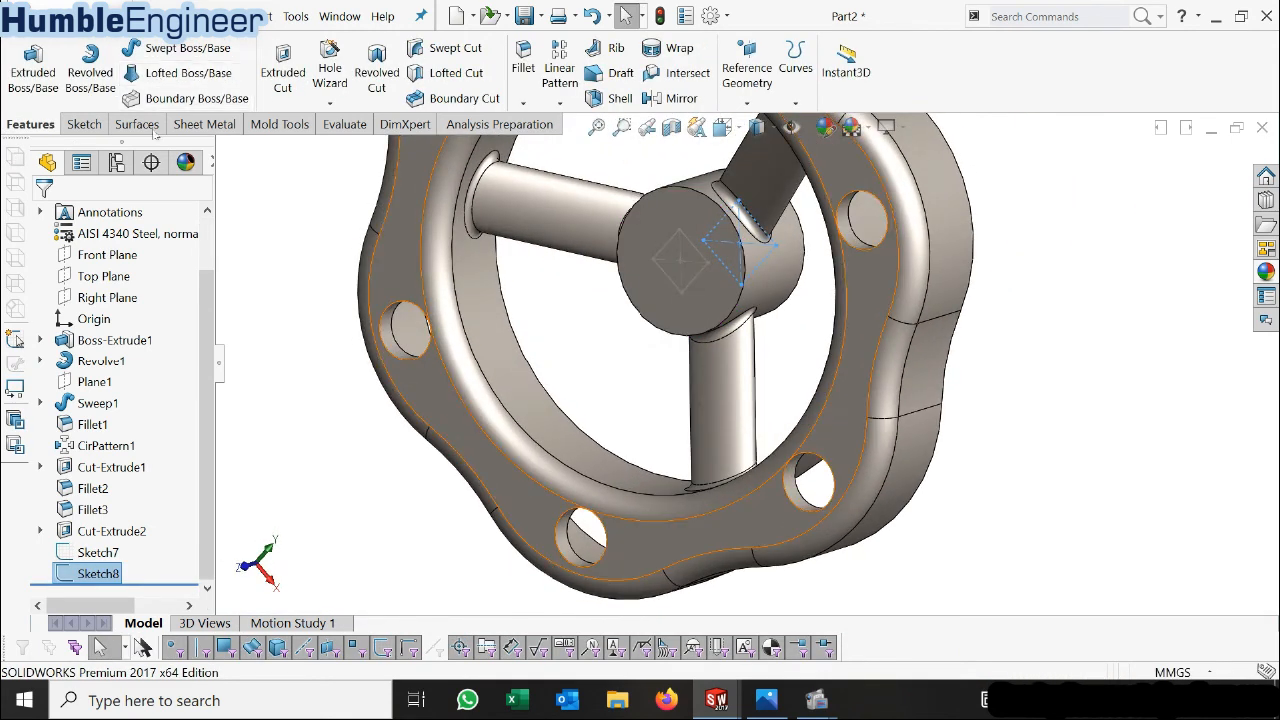
left_click(458, 73)
scroll(714, 241, "down", 3)
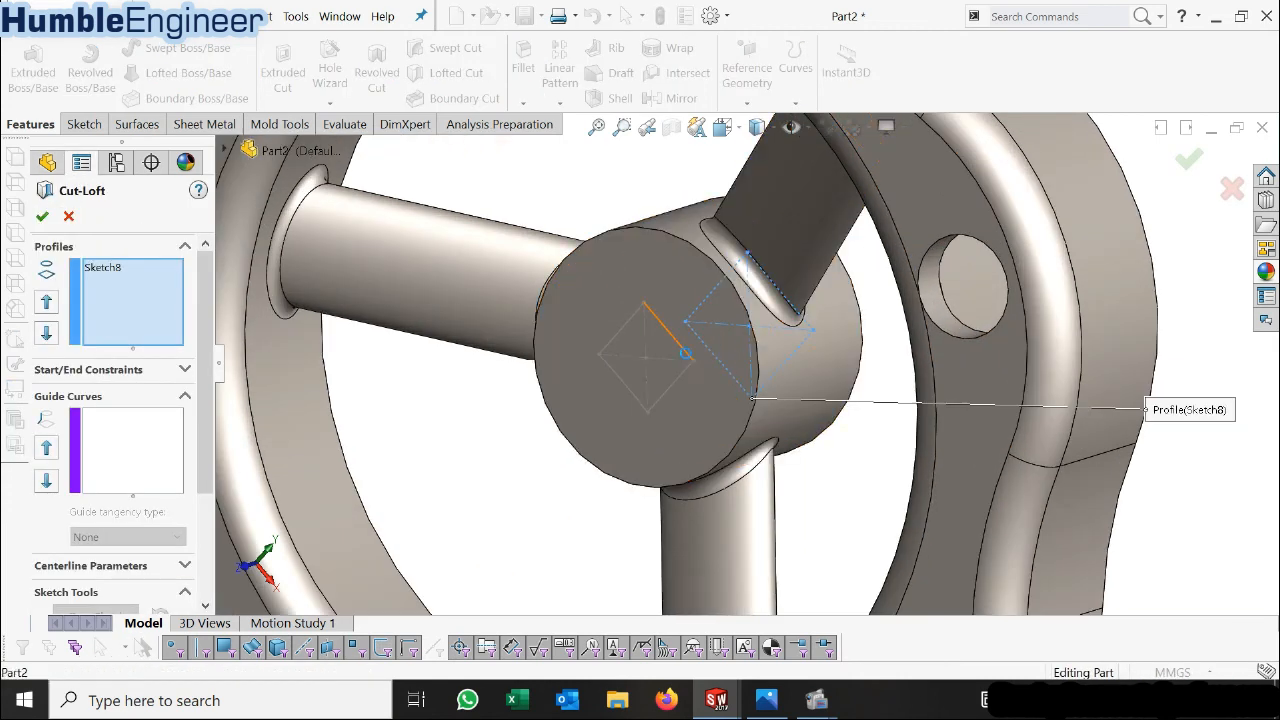
left_click(685, 350)
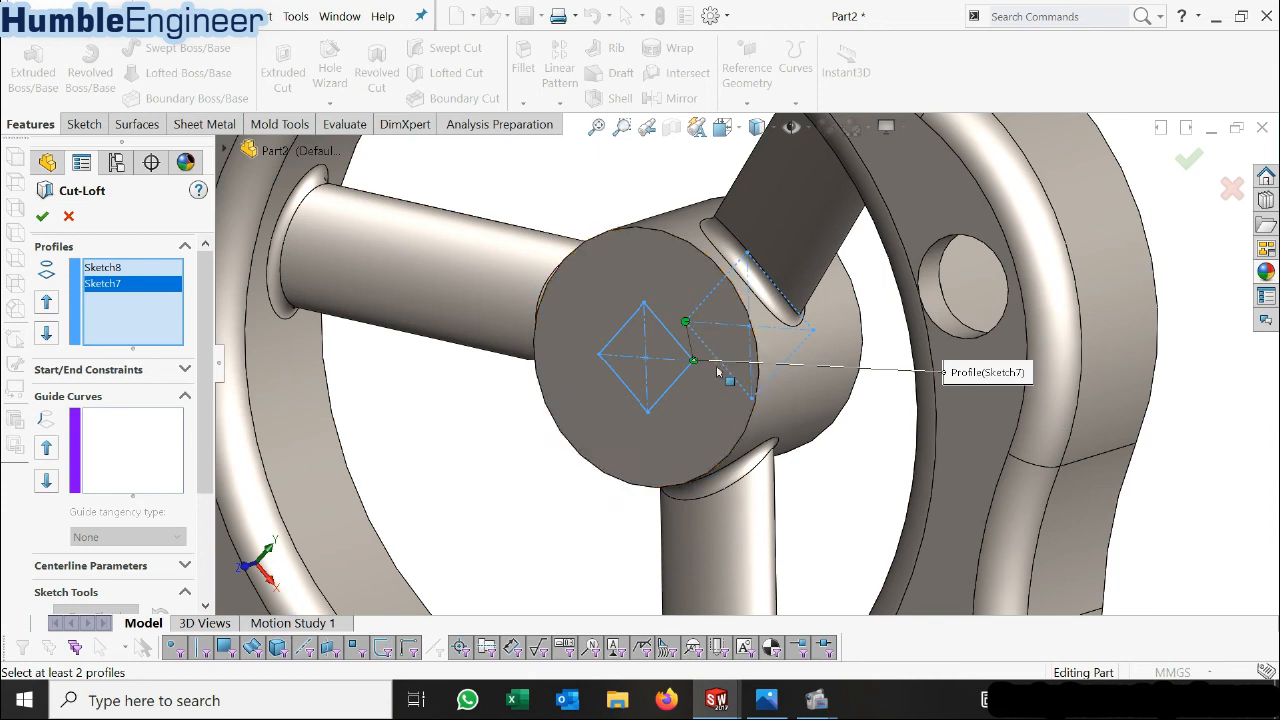
middle_click_drag(711, 391, 700, 359)
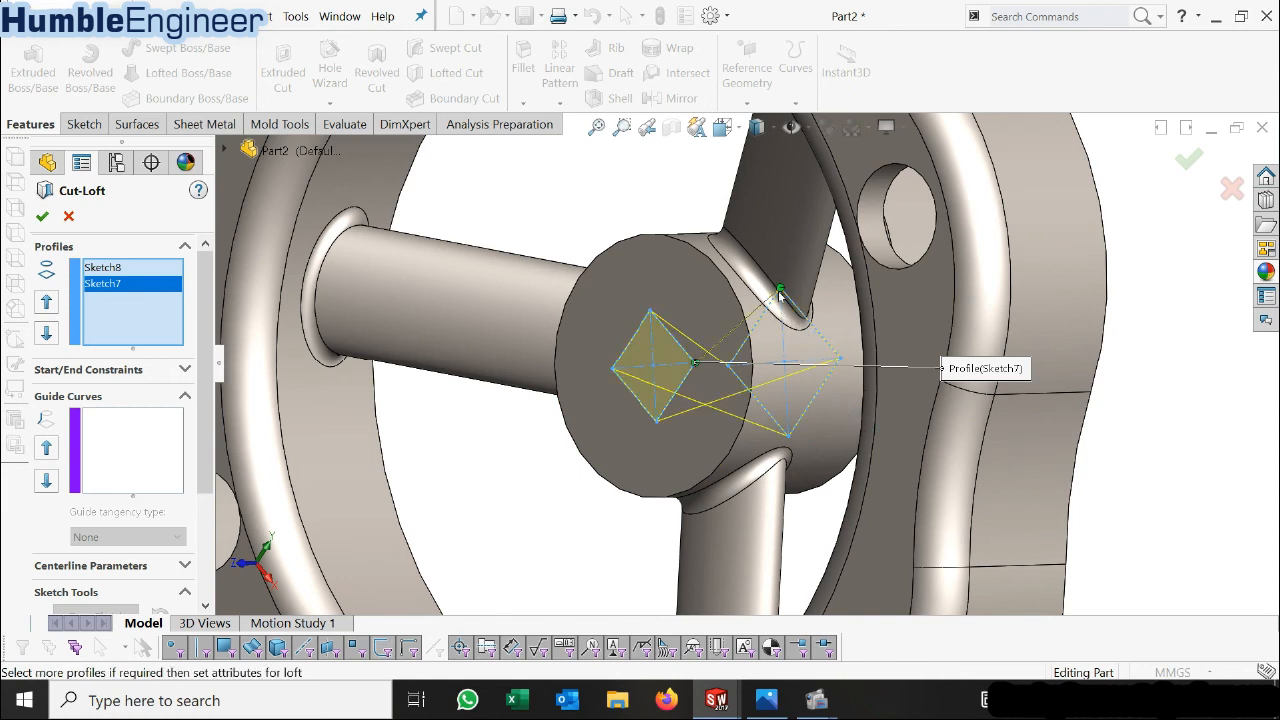
left_click_drag(839, 362, 836, 361)
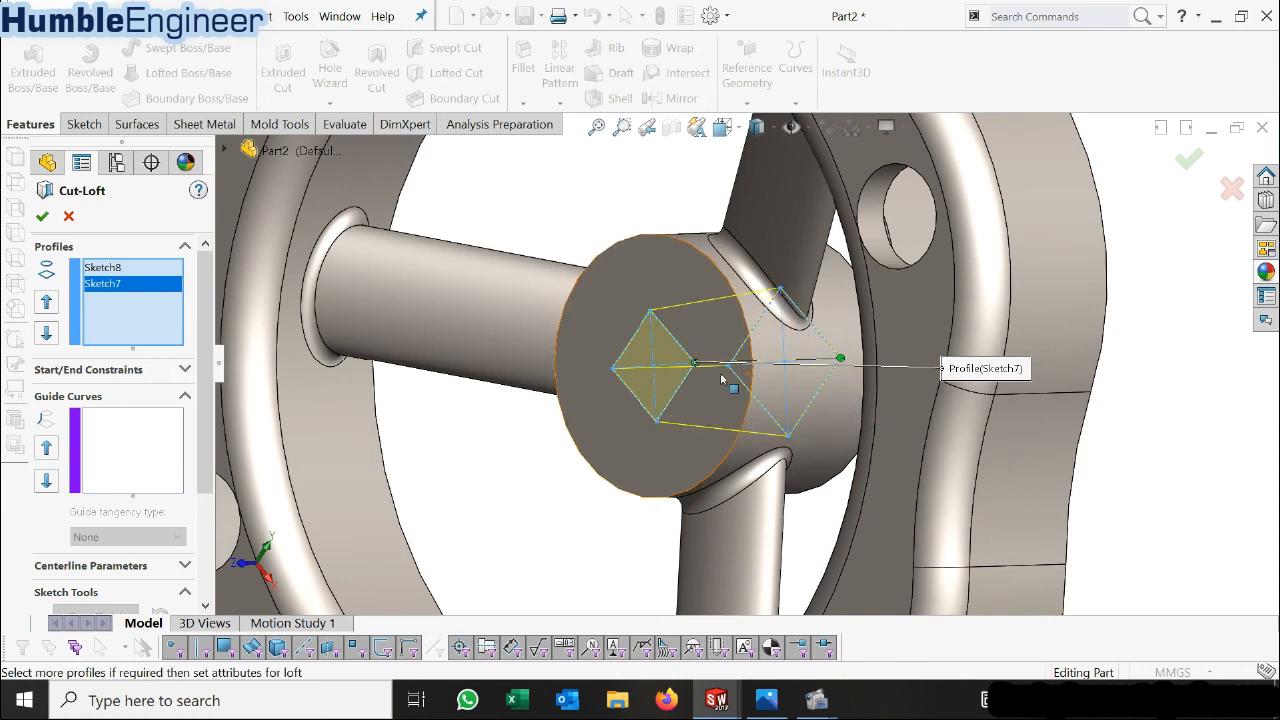
Try the 6 mm square's loft connector on other corners, then return it to the corner matching the 8 mm square.
middle_click_drag(724, 371, 826, 414)
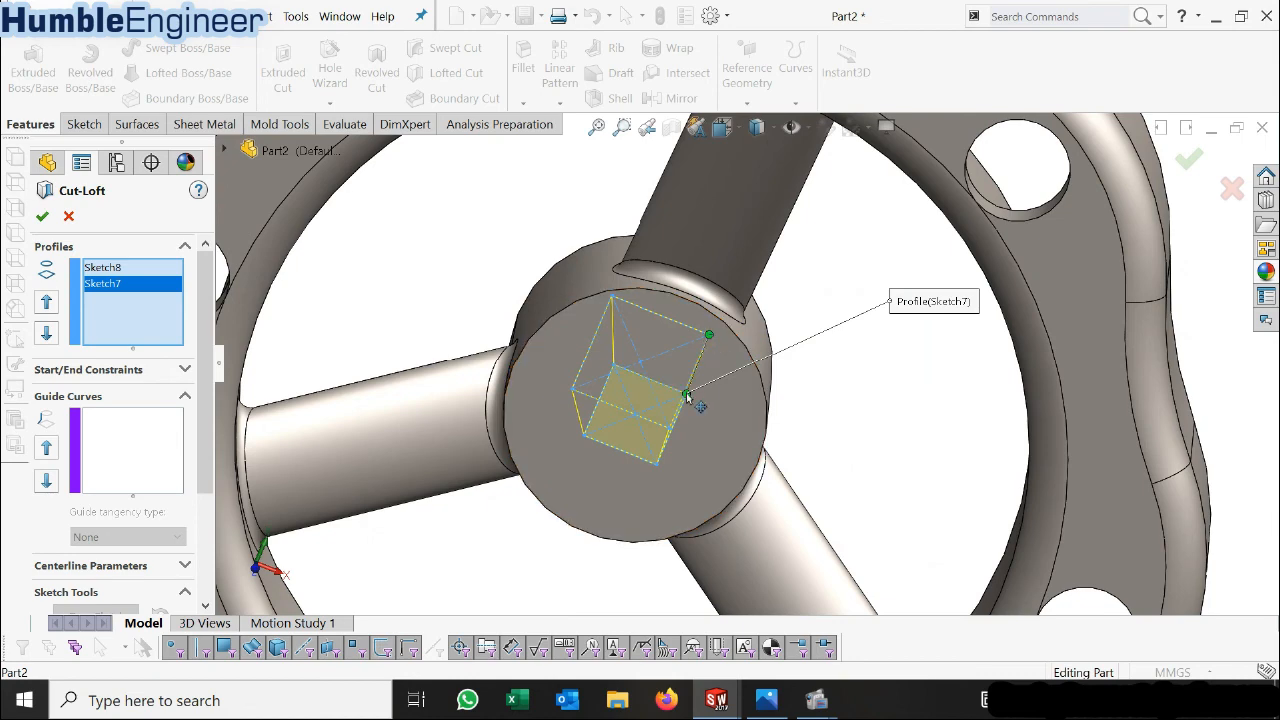
left_click_drag(687, 396, 632, 377)
mouse_move(627, 374)
middle_mouse_down()
mouse_move(799, 470)
mouse_move(730, 420)
mouse_move(640, 453)
middle_mouse_up()
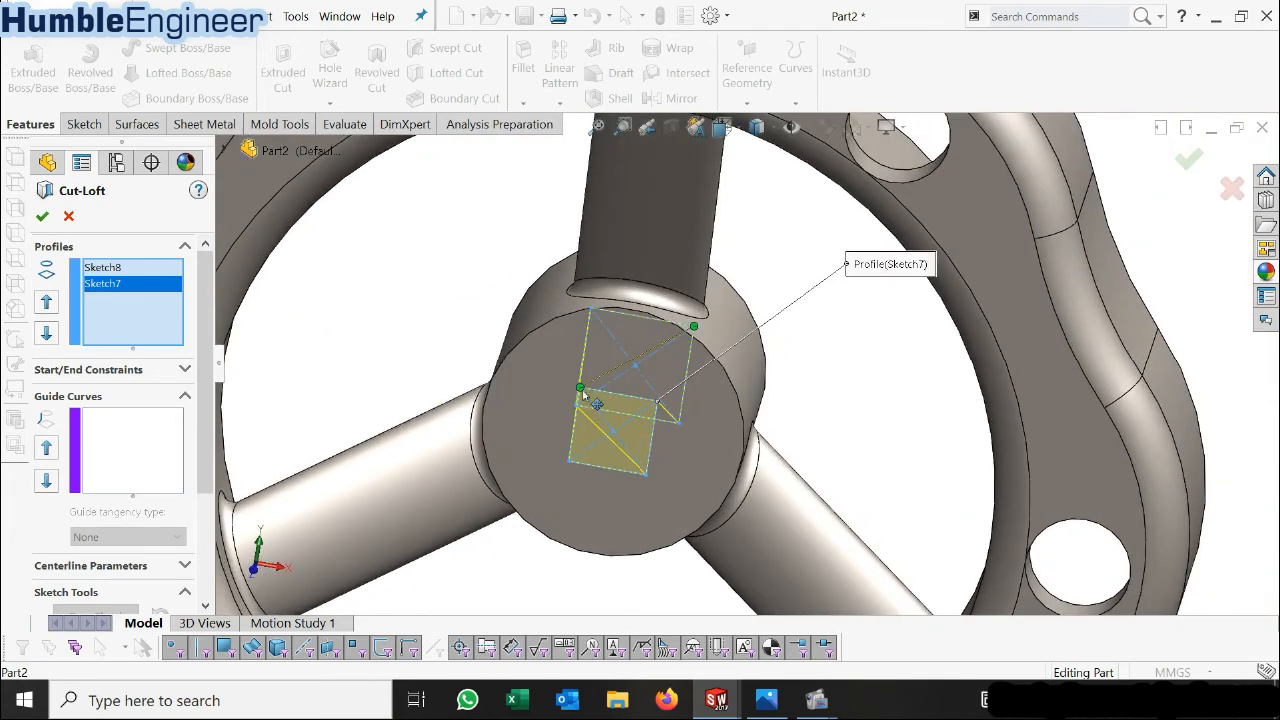
left_click_drag(581, 390, 654, 402)
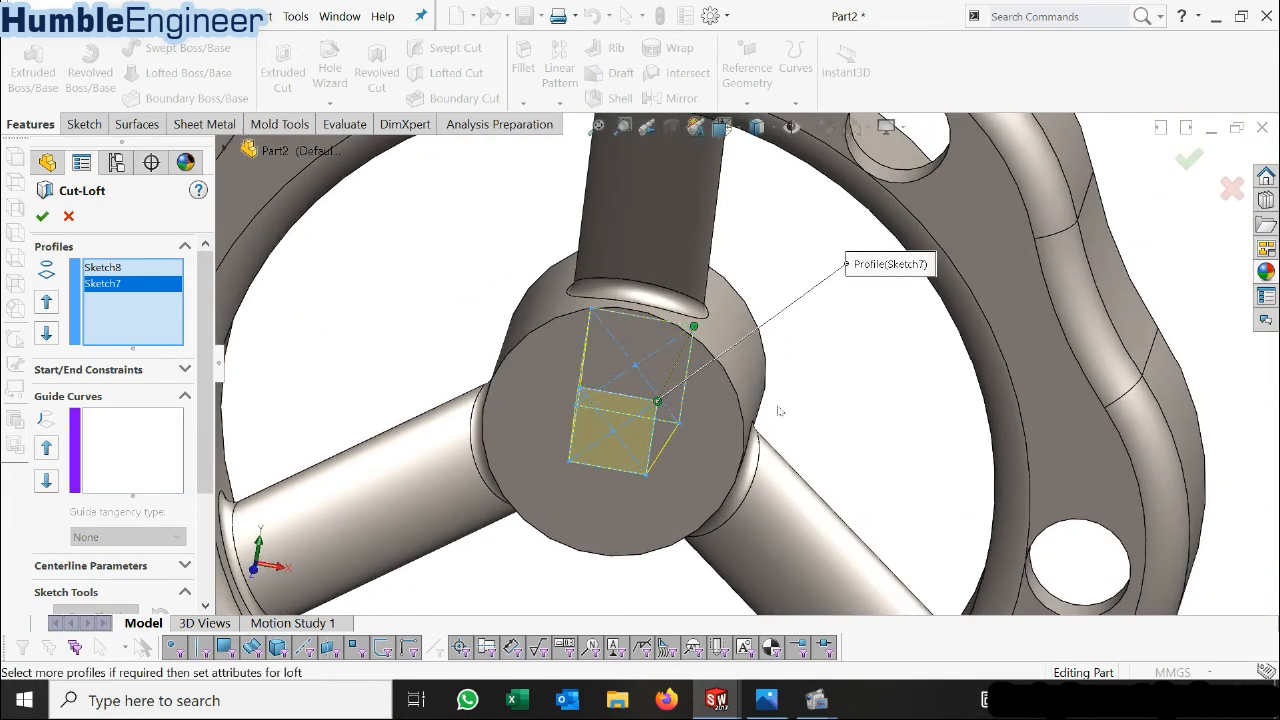
Complete the lofted cut to form the tapered square hole through the hub.
scroll(780, 410, "up", 3)
scroll(780, 410, "down", 3)
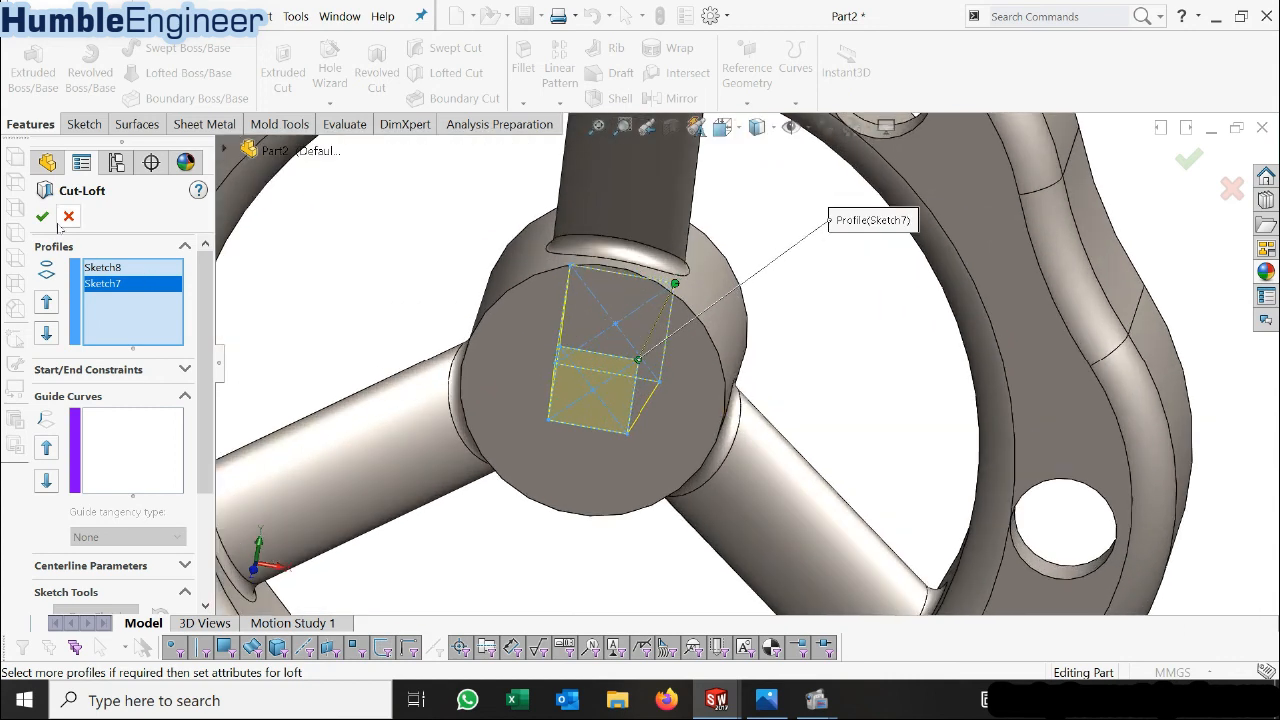
left_click(42, 217)
Edit the part's matte steel appearance and give it a purple colour from the pastels palette.
key("space")
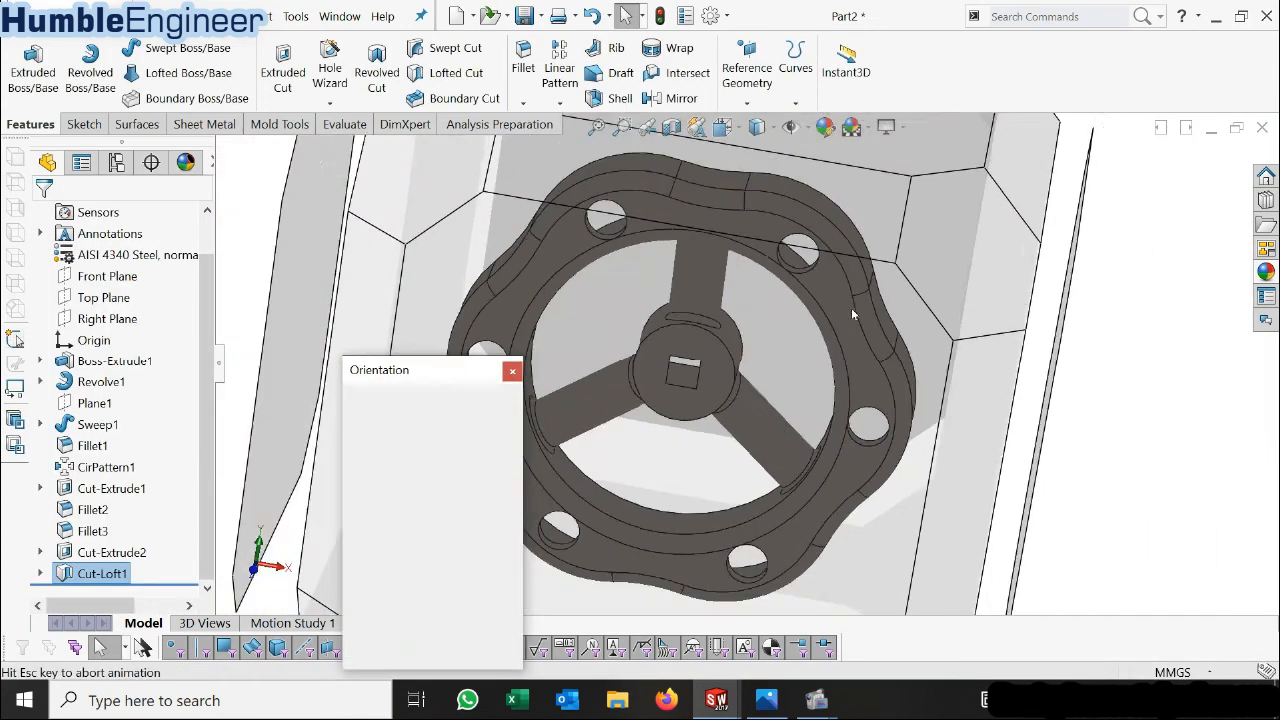
left_click(808, 385)
middle_click_drag(808, 385, 848, 430)
key("ctrl+7")
left_click(185, 164)
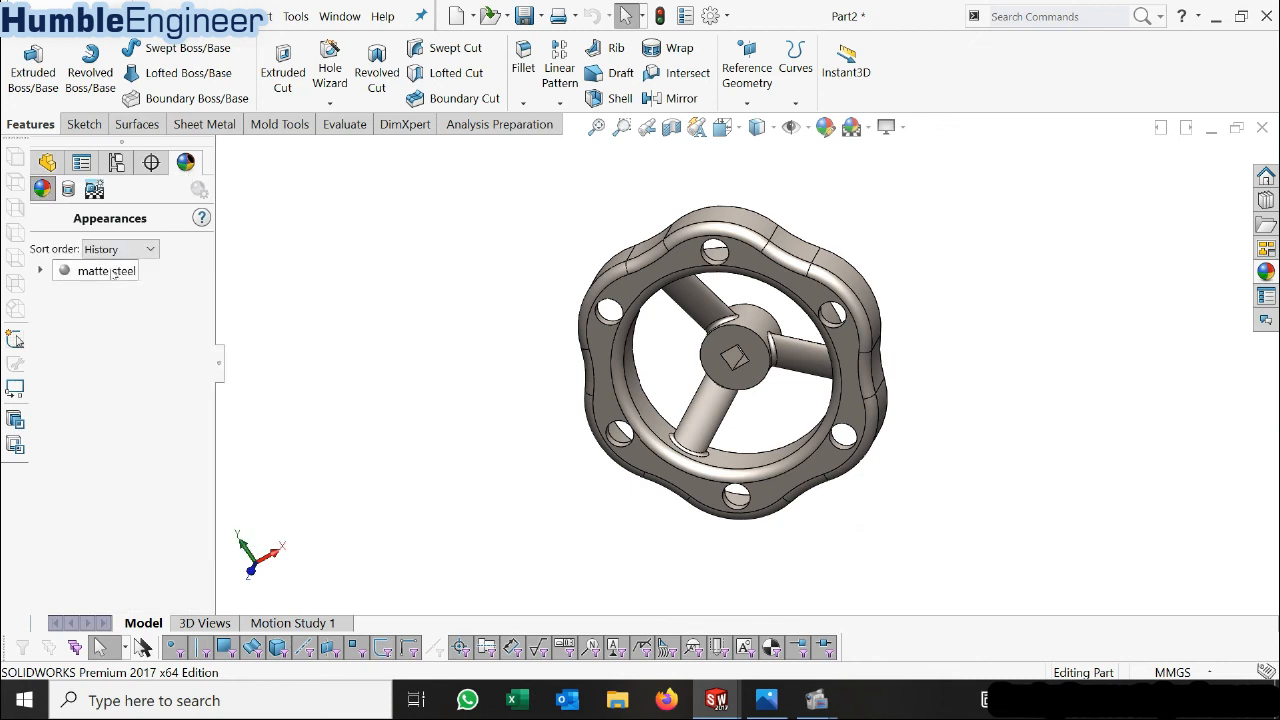
right_click(113, 272)
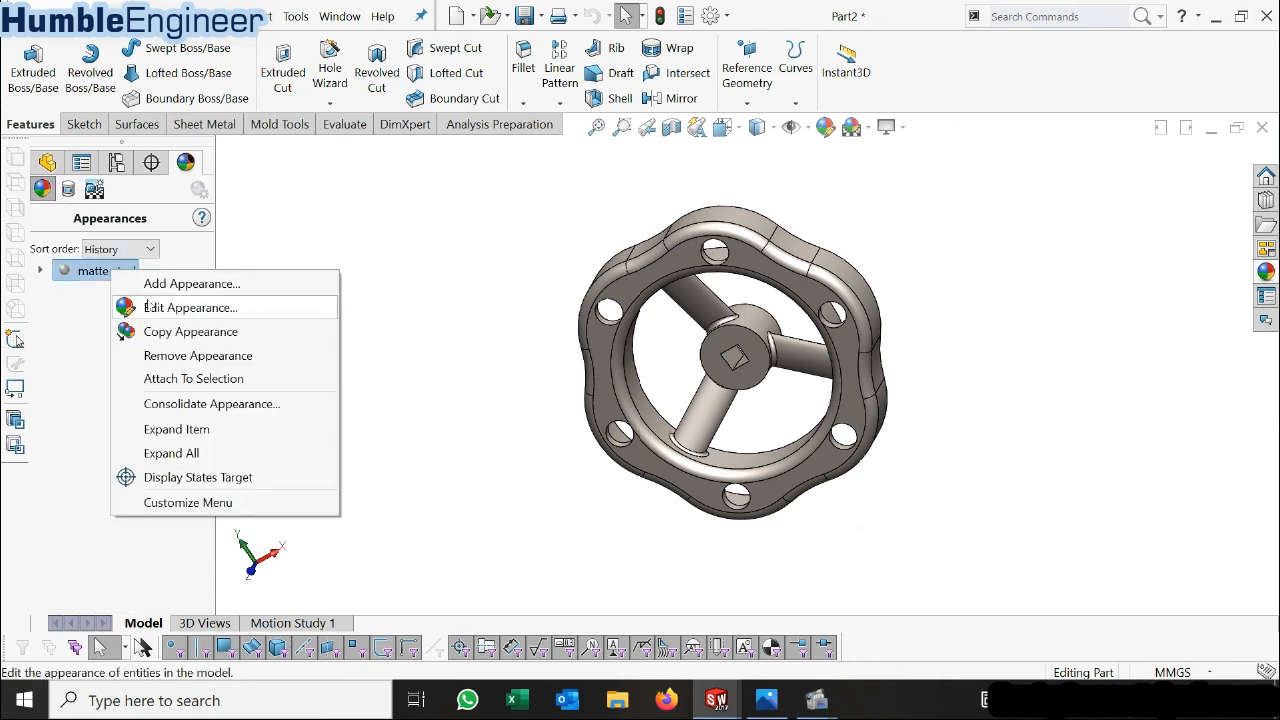
left_click(146, 307)
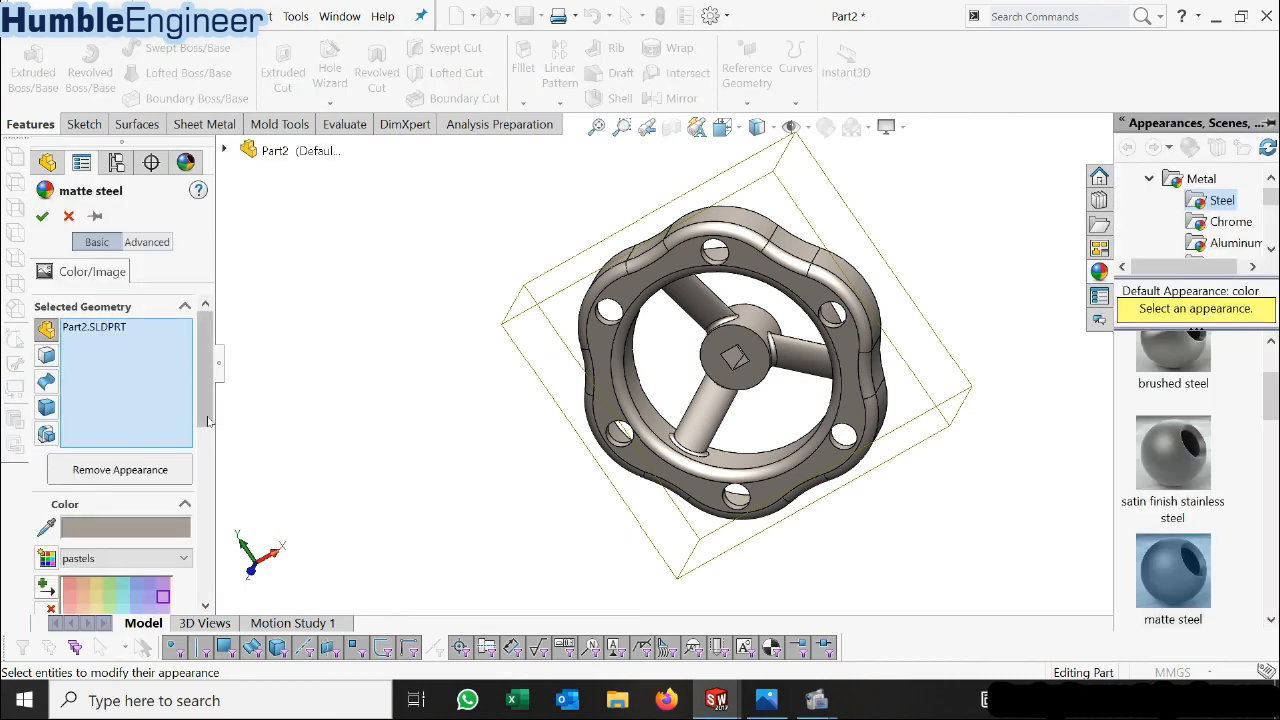
scroll(170, 400, "down", 3)
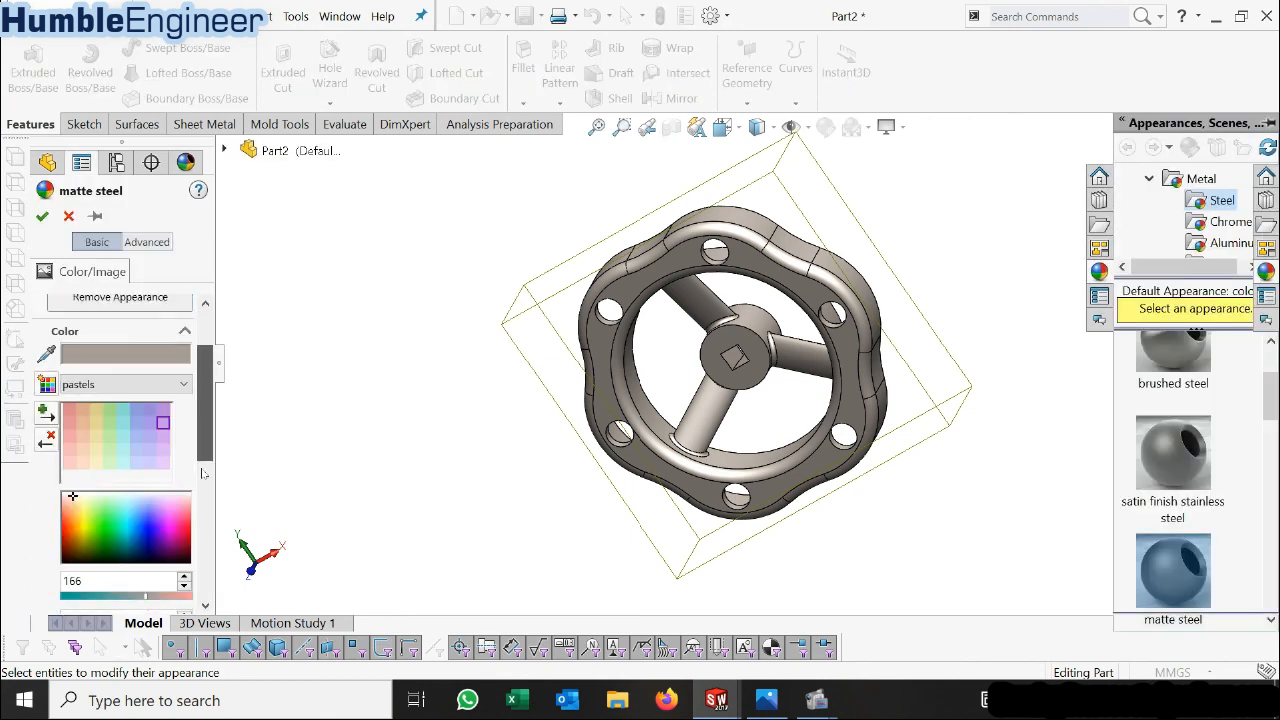
left_click(172, 390)
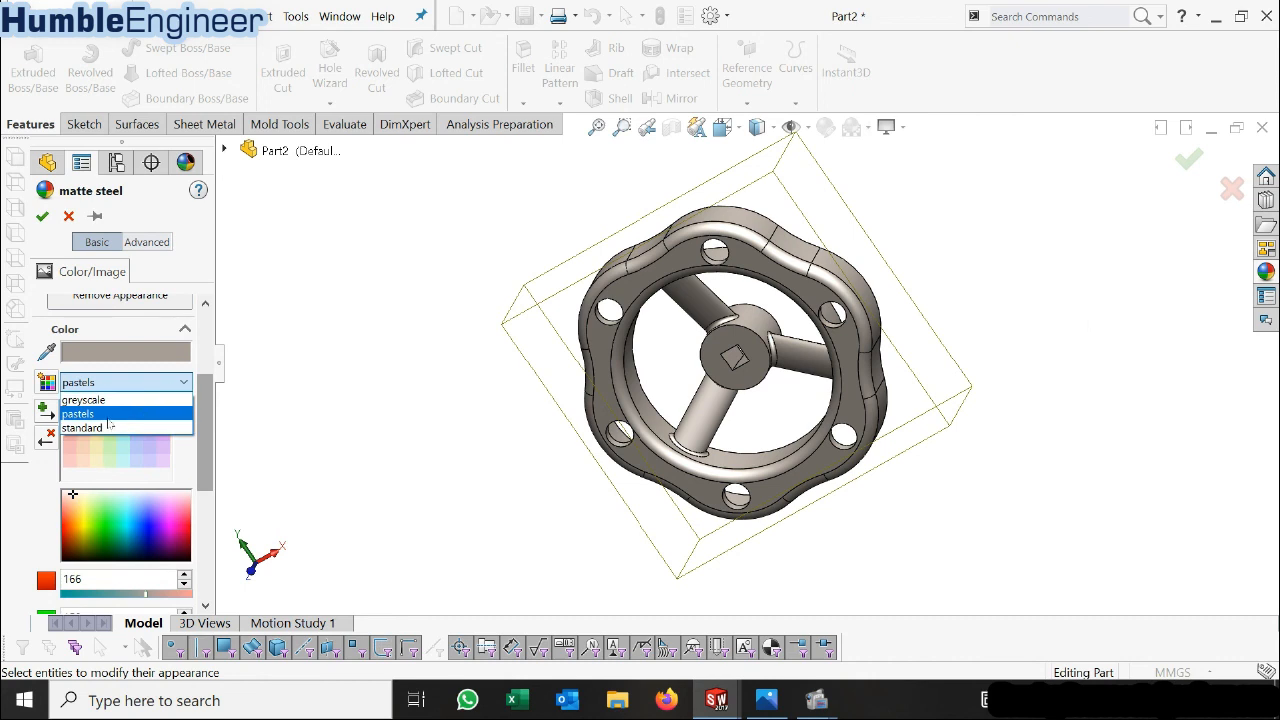
left_click(132, 415)
left_click(164, 424)
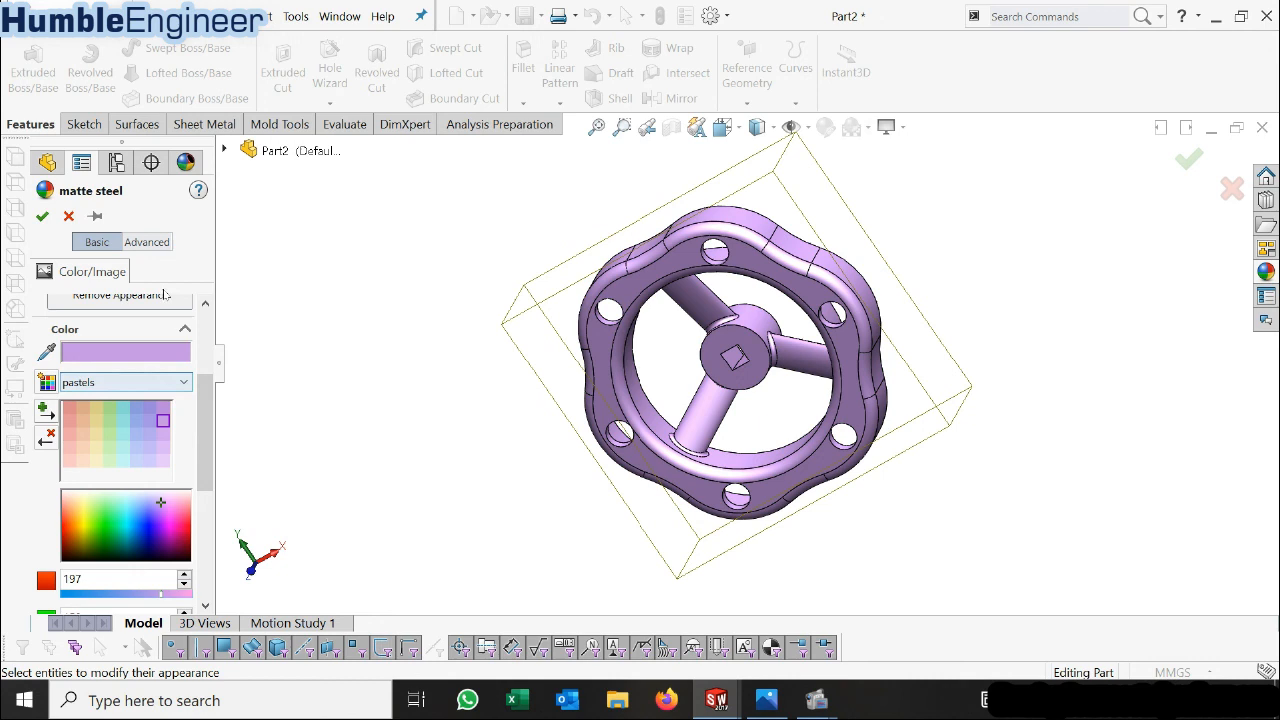
Set the matte steel appearance's surface finish to Cast, enlarge its texture mapping over the part and apply the appearance.
left_click(147, 244)
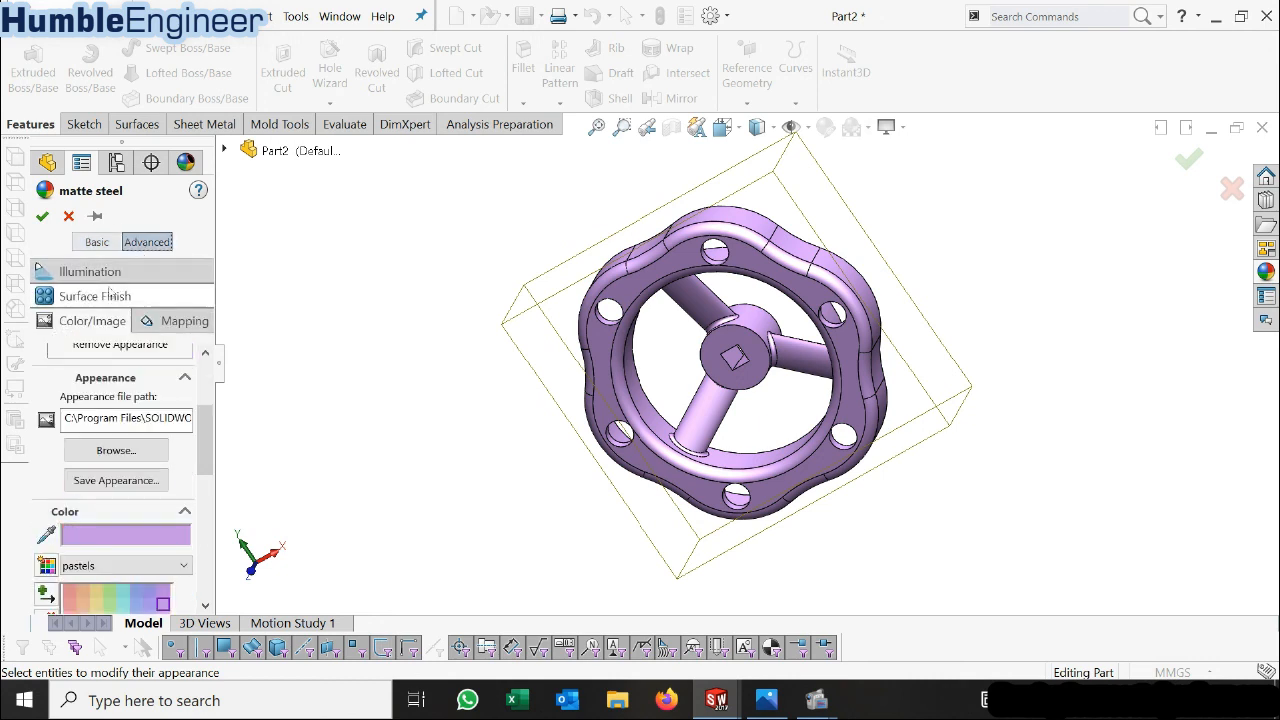
left_click(105, 296)
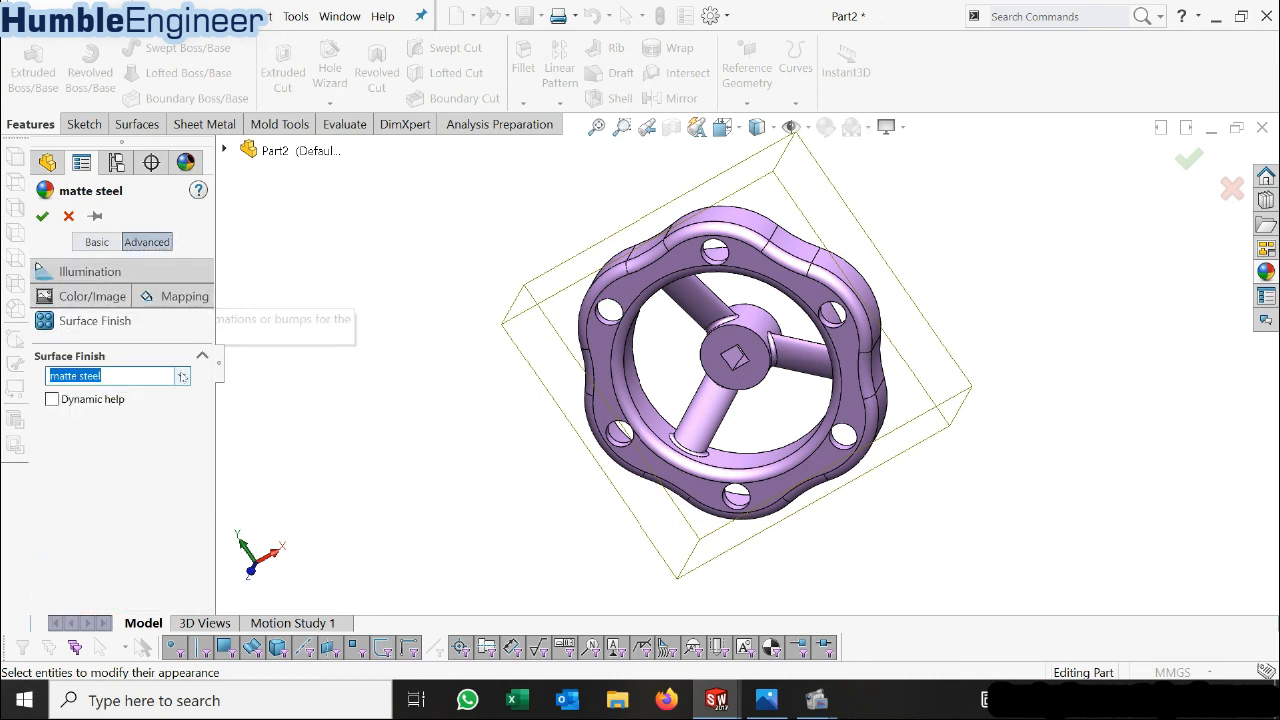
left_click(182, 375)
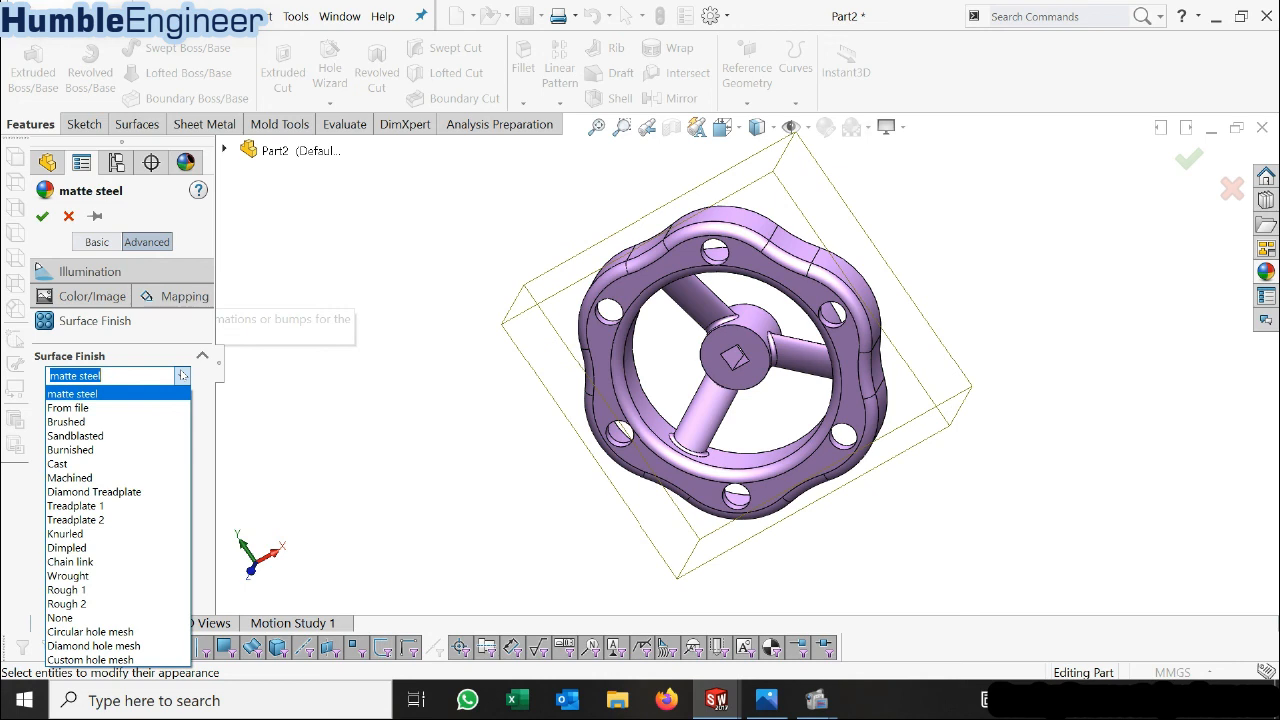
left_click(122, 464)
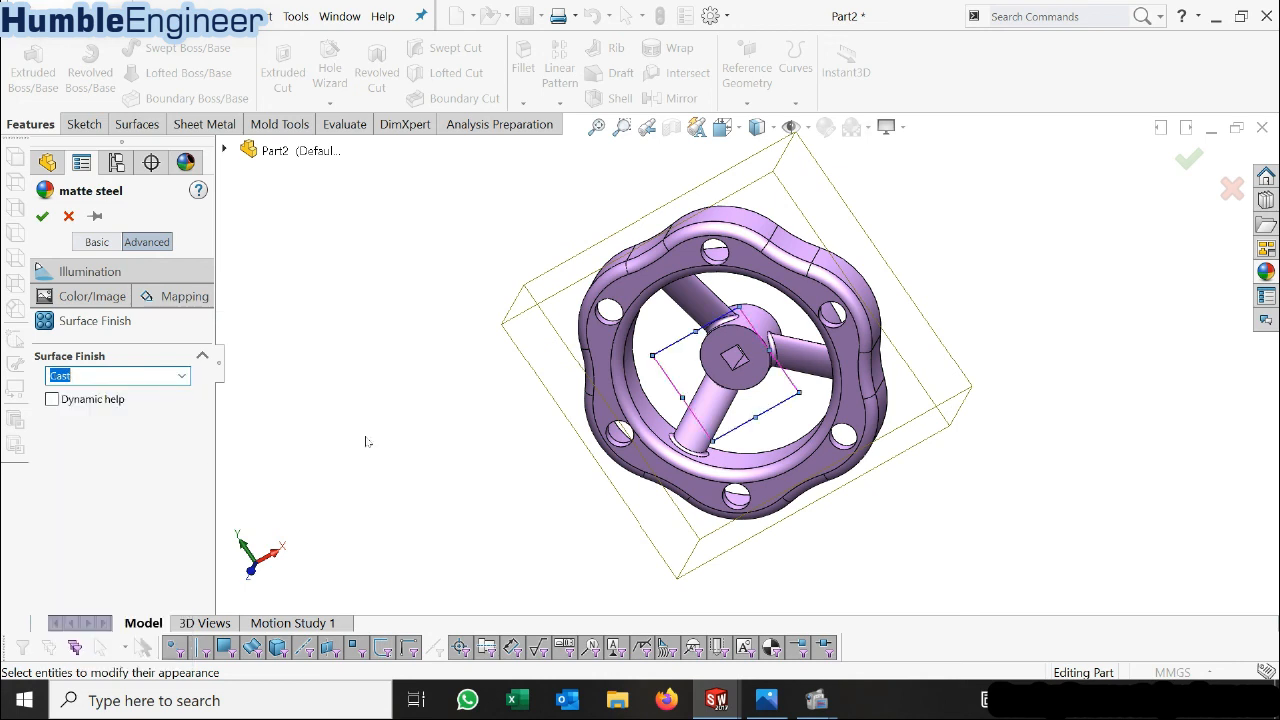
scroll(818, 413, "down", 3)
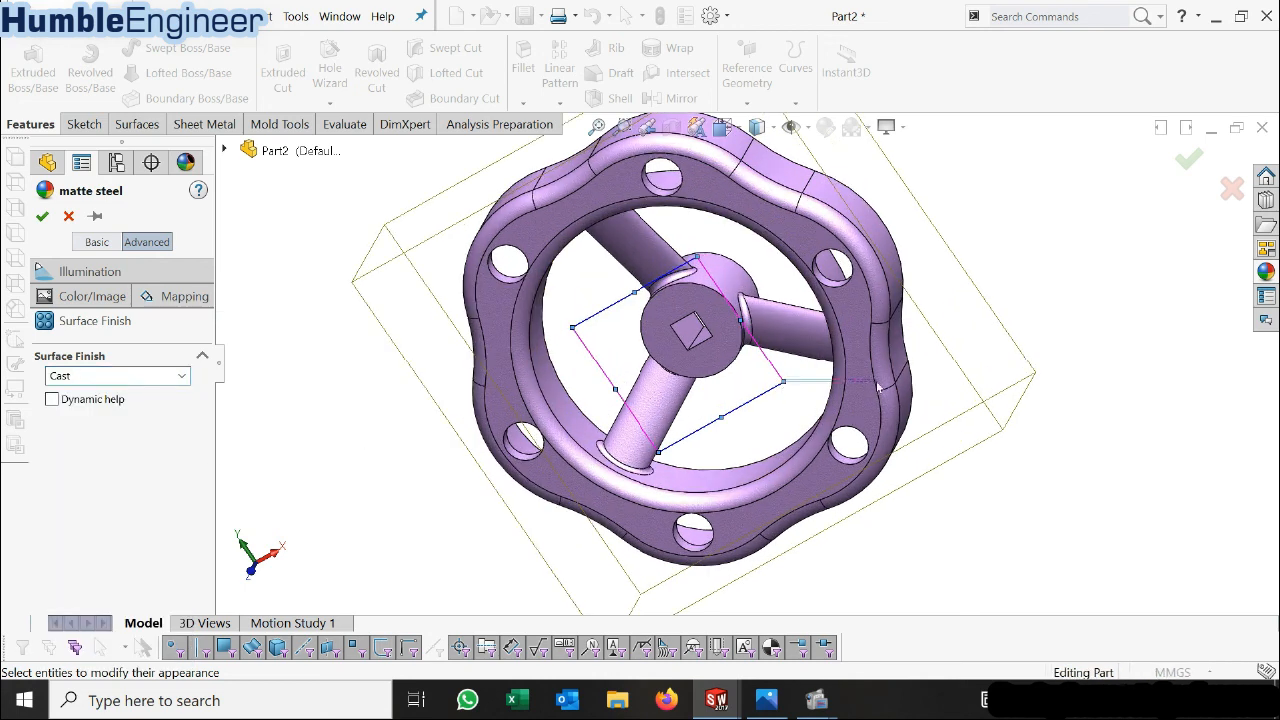
left_click_drag(783, 383, 912, 394)
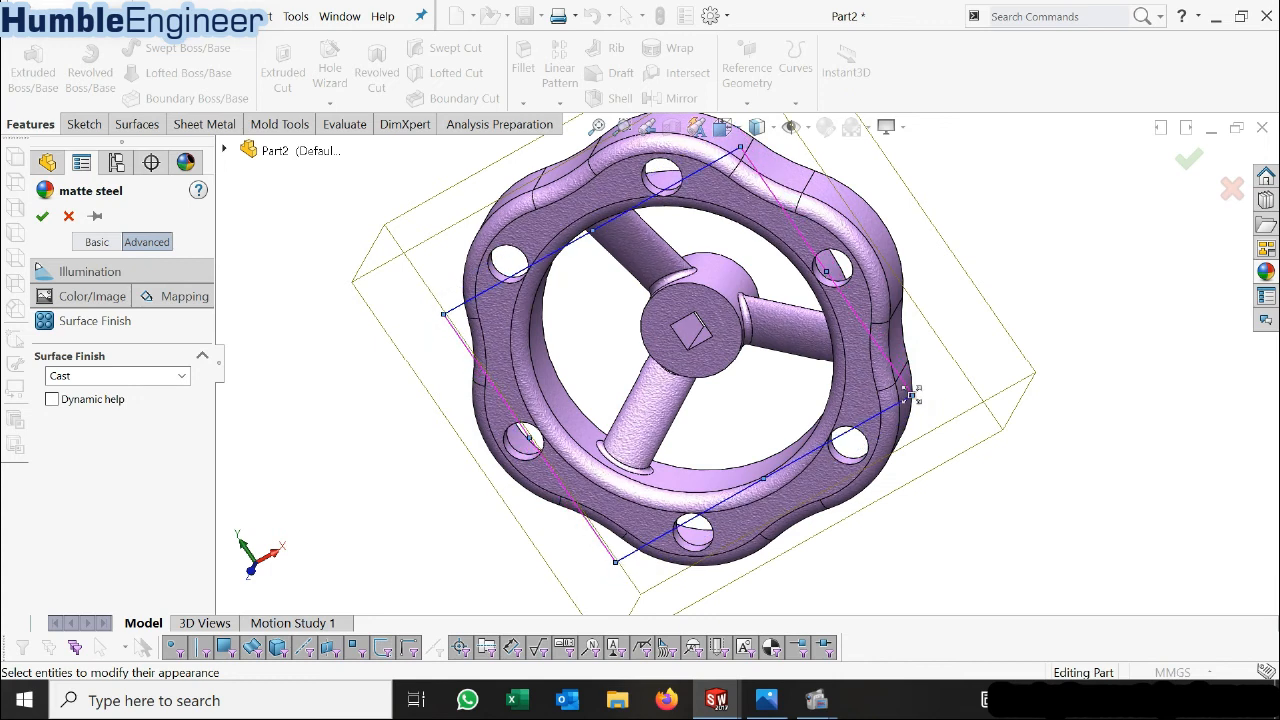
left_click(42, 215)
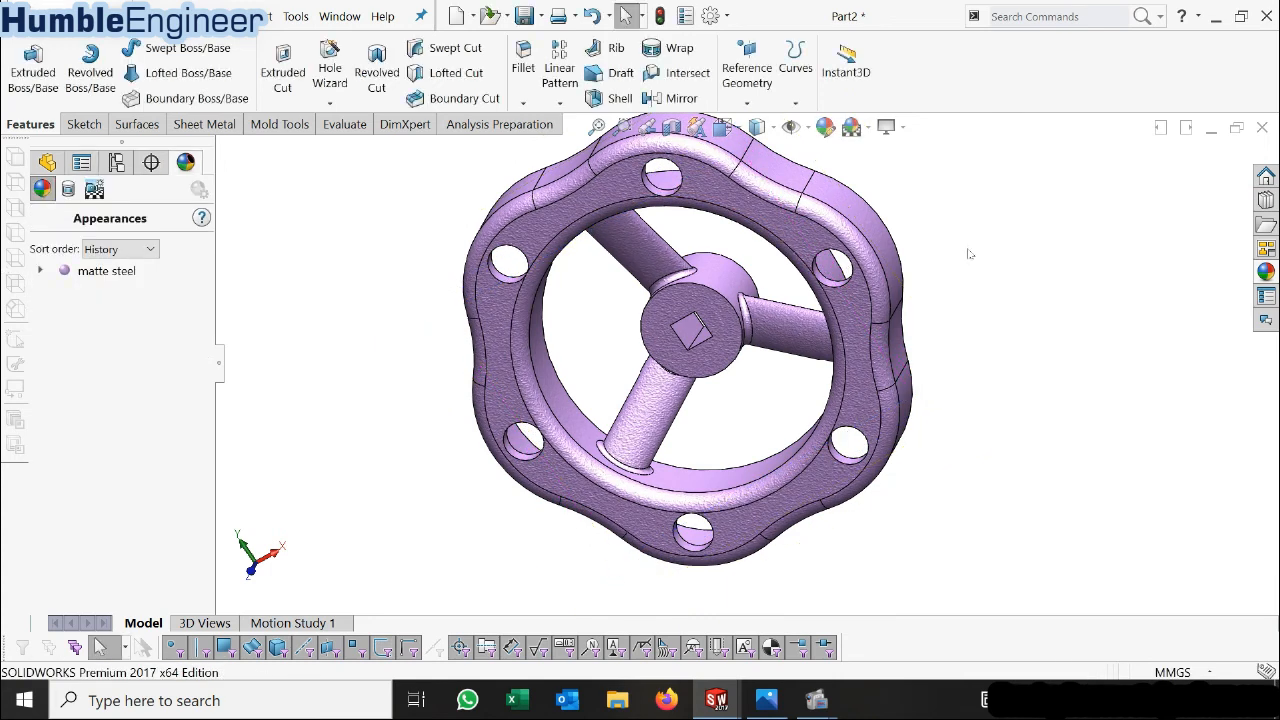
Examine the finished handle from the front, side and oblique angles, including the tapered hub hole, spokes and rim.
key("space")
left_click(506, 429)
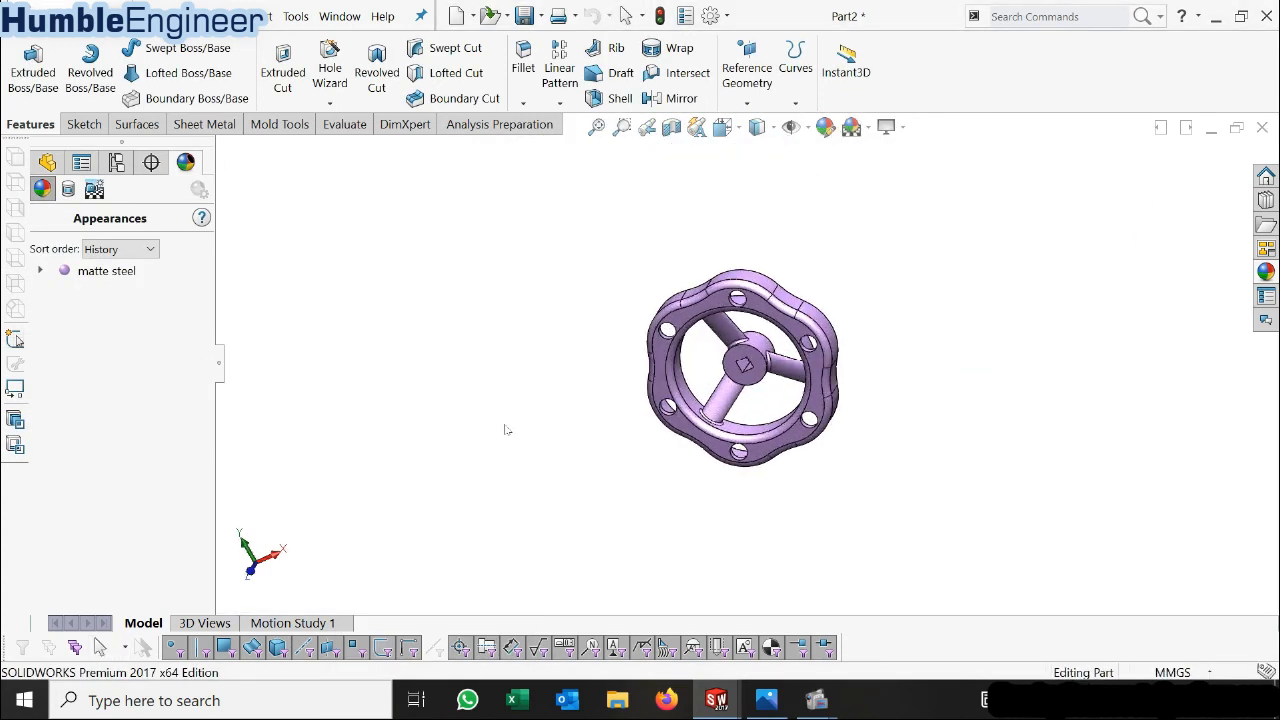
mouse_move(952, 480)
middle_mouse_down()
mouse_move(900, 435)
mouse_move(946, 463)
middle_mouse_up()
scroll(946, 463, "up", 2)
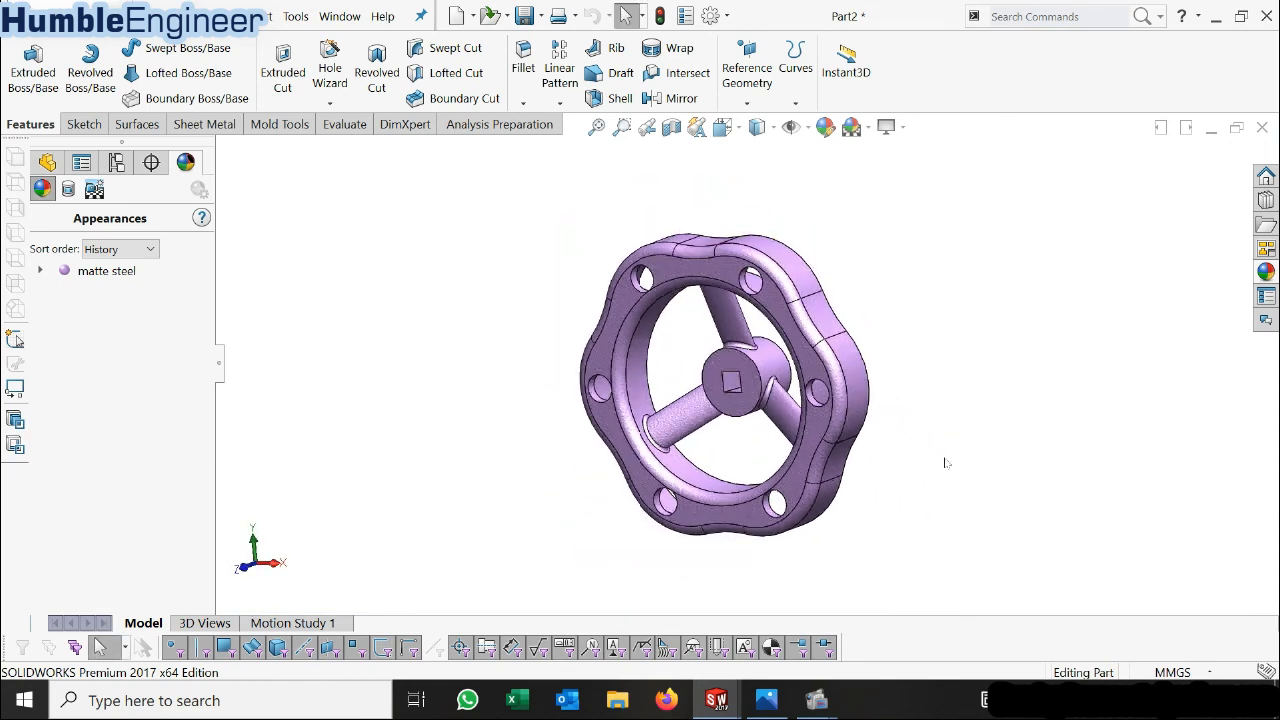
middle_click_drag(748, 384, 903, 424)
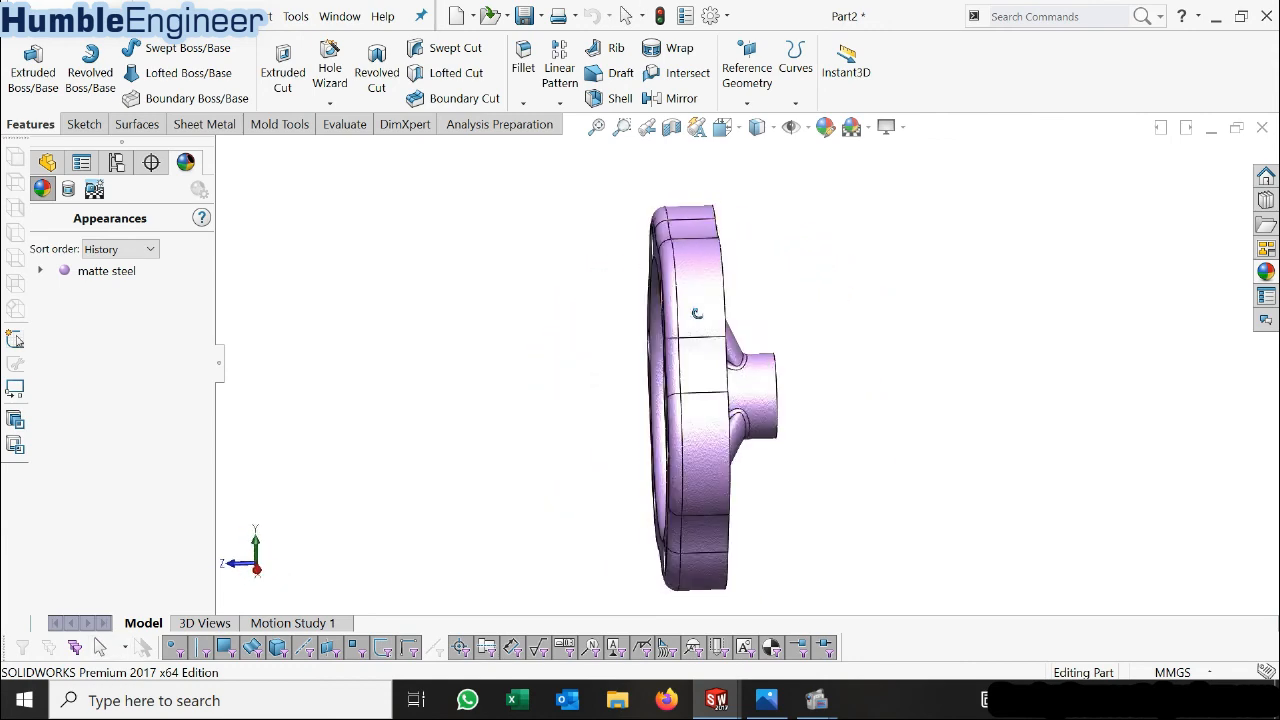
middle_click_drag(738, 398, 755, 385)
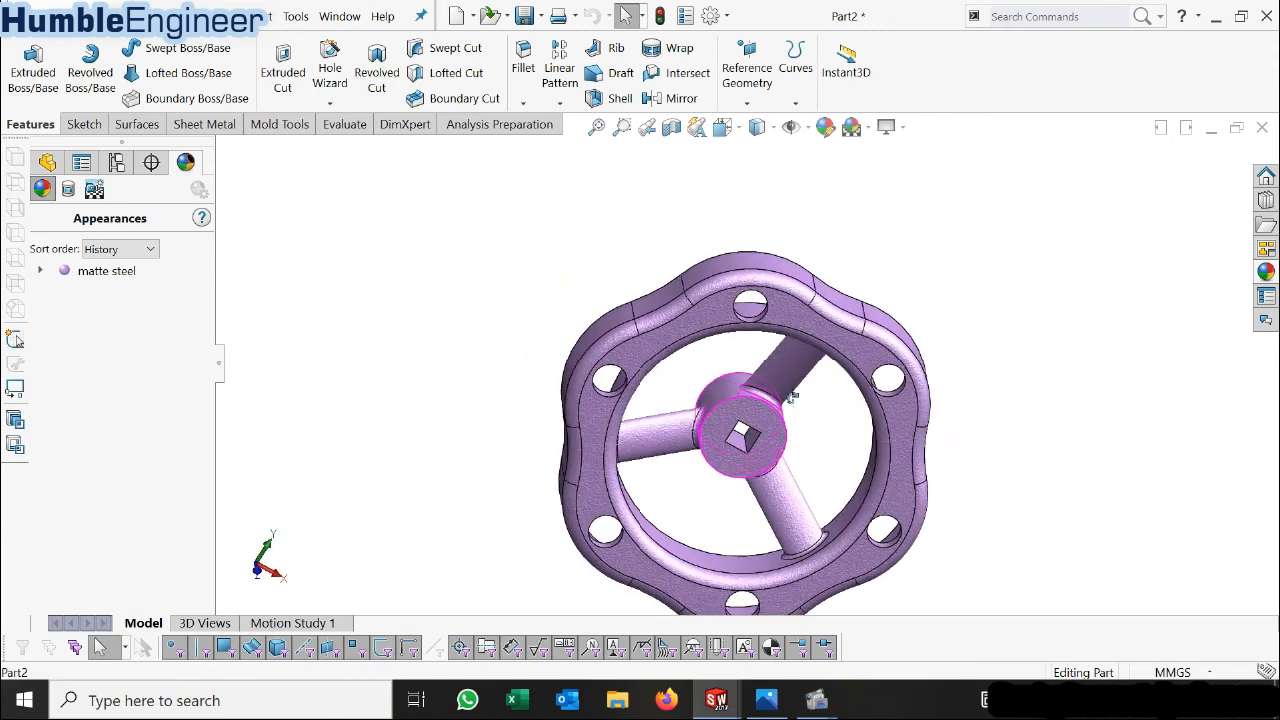
scroll(766, 368, "up", 2)
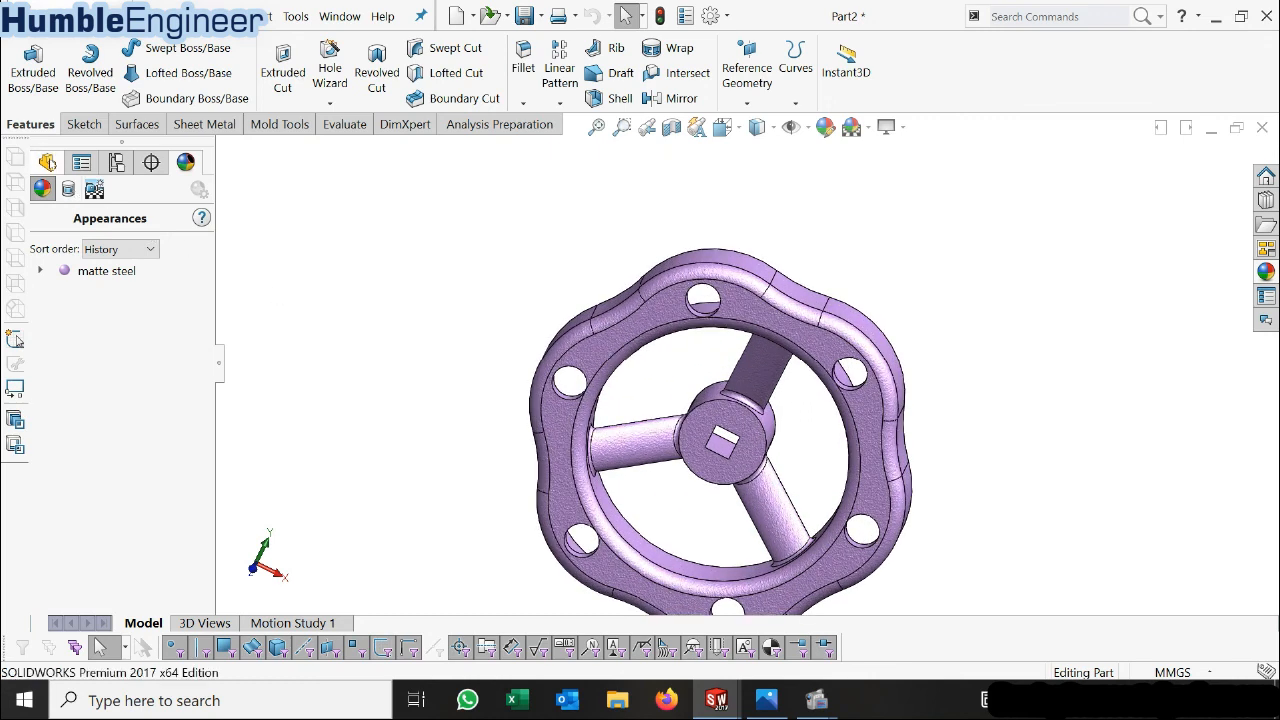
left_click(47, 162)
middle_click_drag(810, 407, 771, 387)
scroll(771, 387, "up", 2)
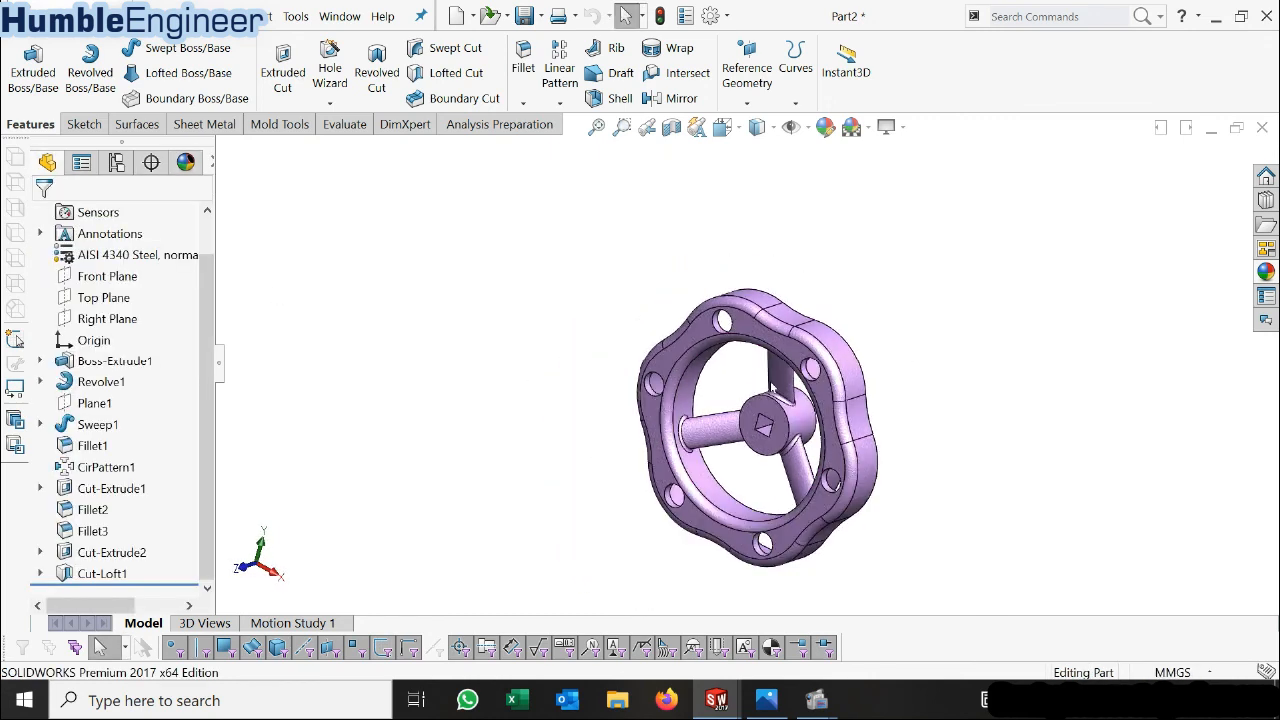
scroll(776, 447, "down", 1)
mouse_move(776, 447)
middle_mouse_down()
mouse_move(846, 481)
mouse_move(780, 427)
middle_mouse_up()
scroll(780, 427, "up", 4)
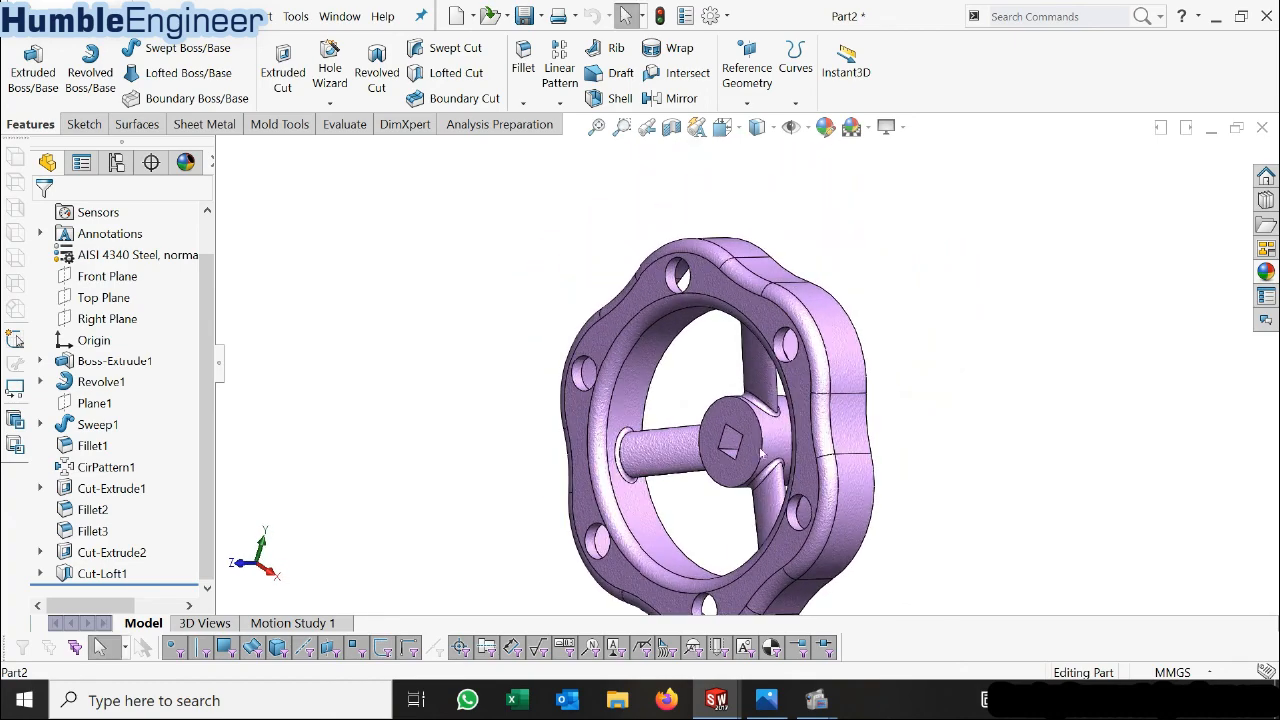
middle_click_drag(790, 549, 762, 519)
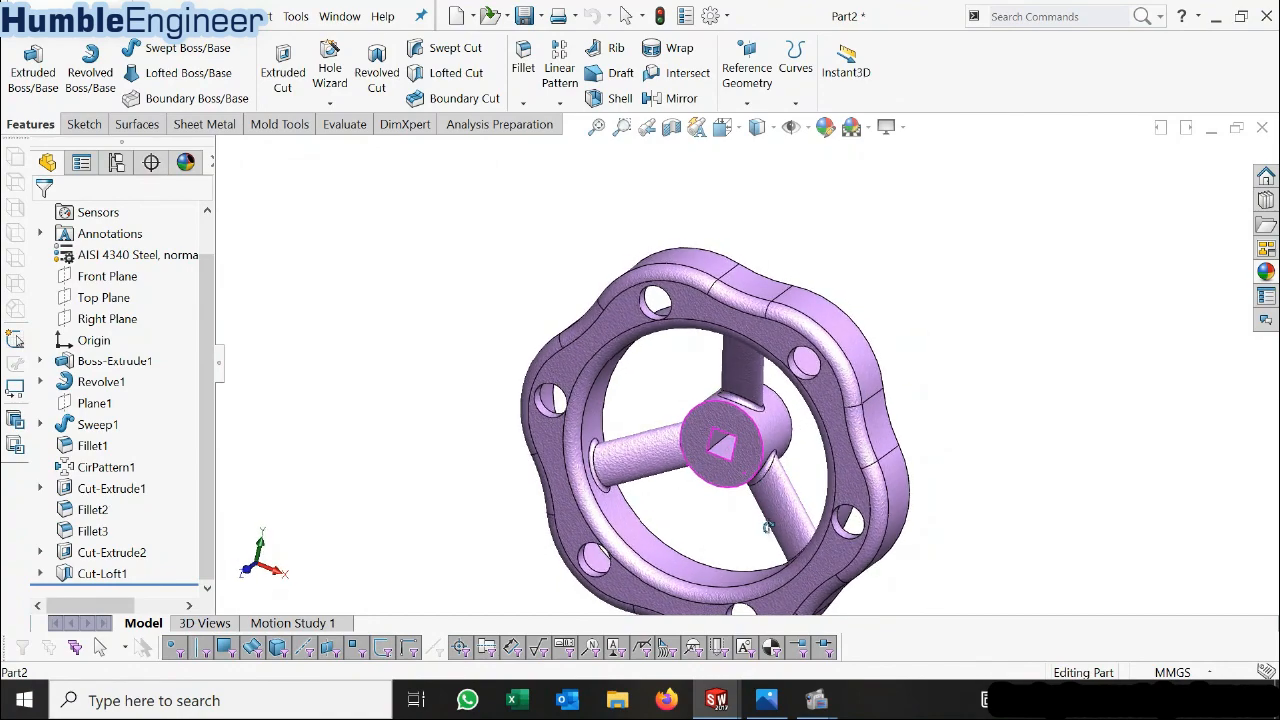
scroll(765, 518, "up", 3)
scroll(765, 428, "down", 3)
middle_click_drag(724, 433, 868, 446)
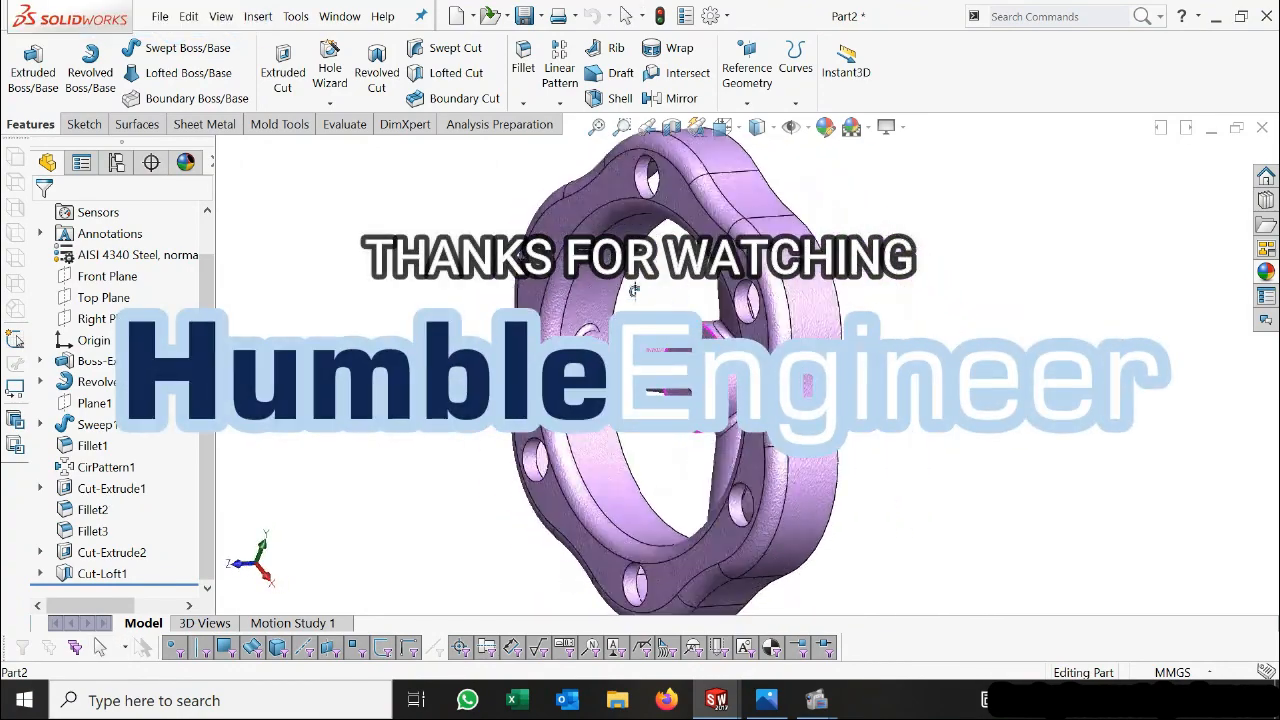